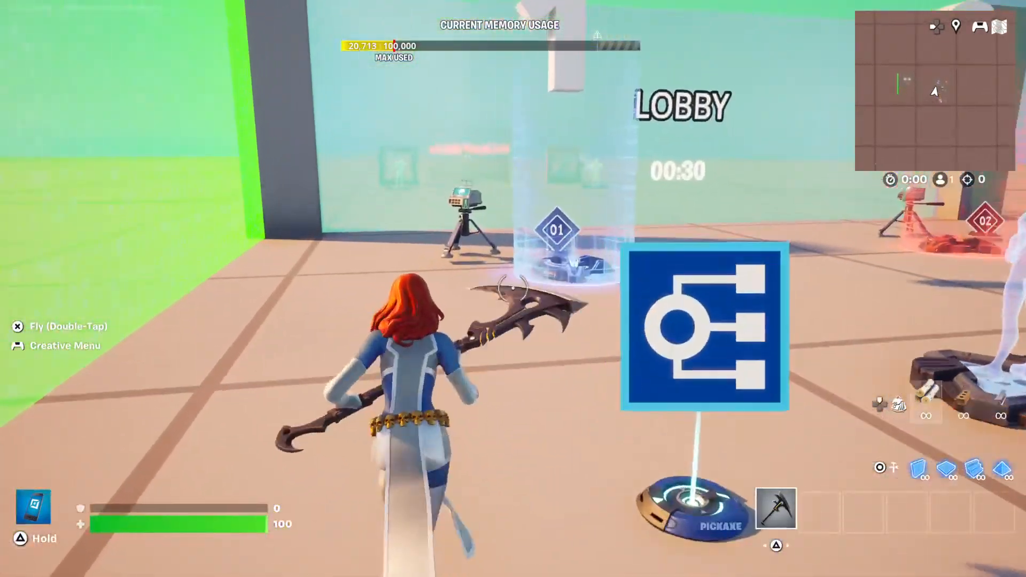
Start the game on the island to playtest round 1 from the lobby.
key("Escape")
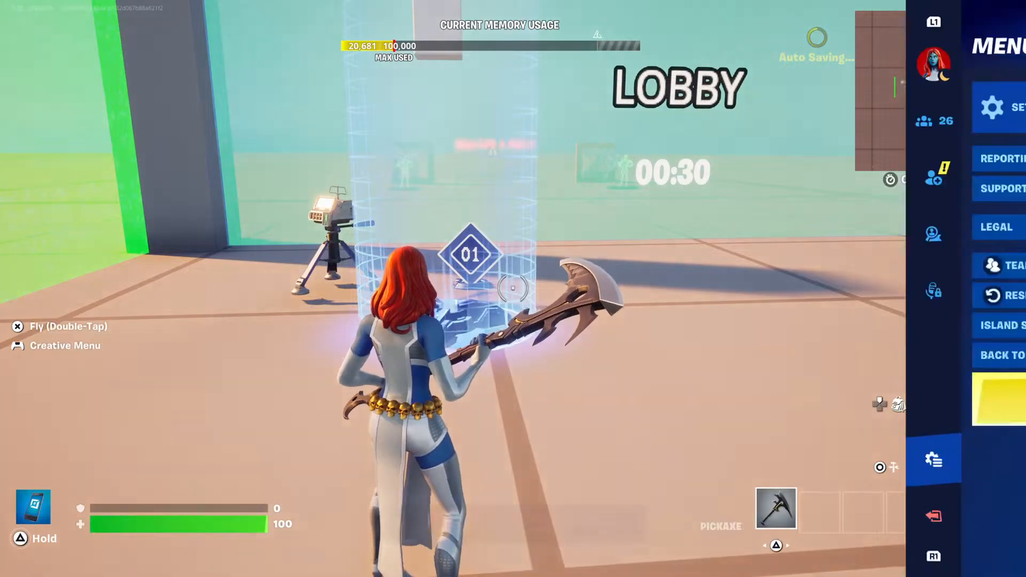
key("Down")
key("Down")
key("Down")
key("Down")
key("Down")
key("Down")
key("Down")
key("Down")
key("Return")
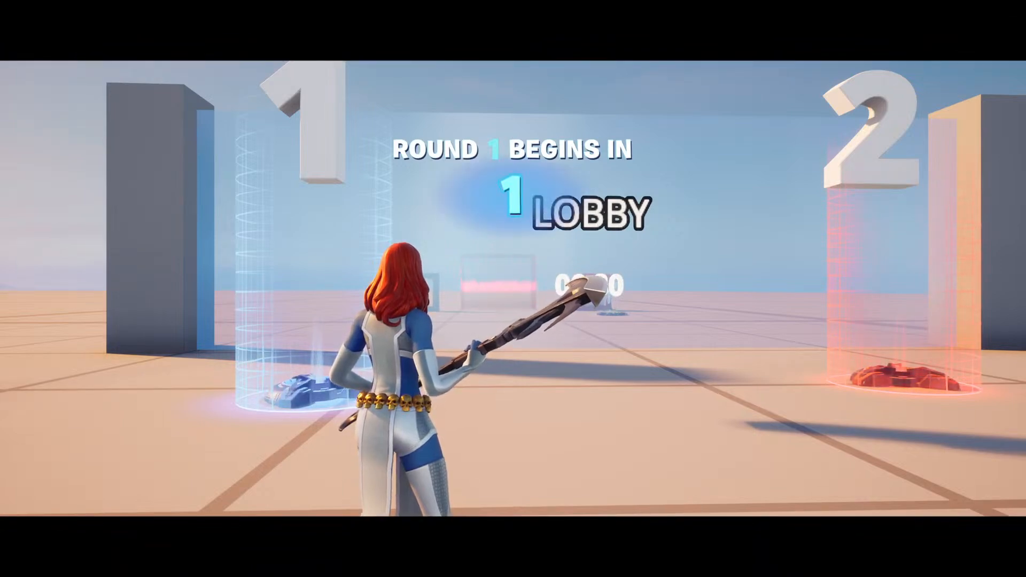
Check the scoreboard of round 1 in the running game and return to play.
key("Escape")
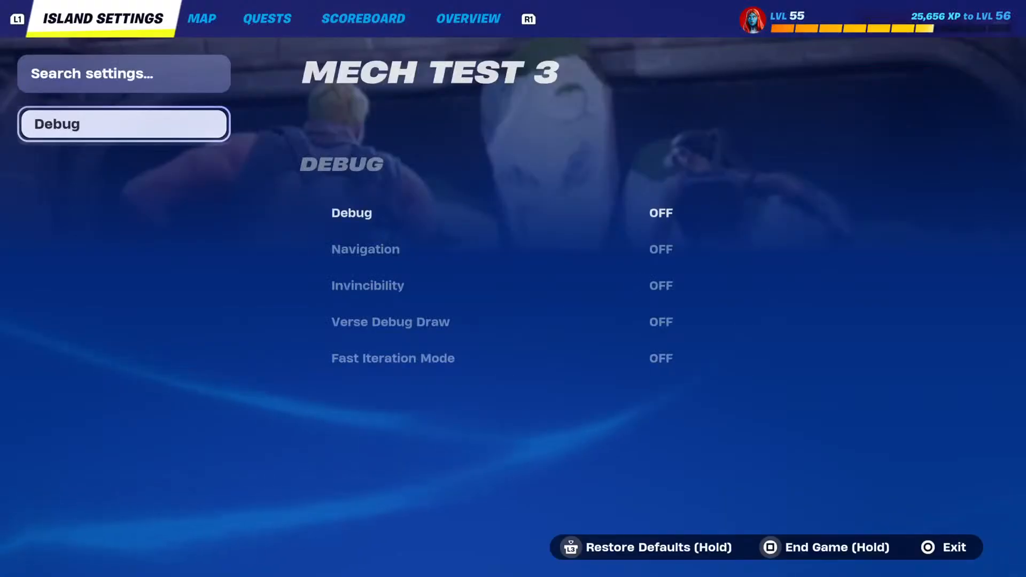
key("e")
key("e")
key("e")
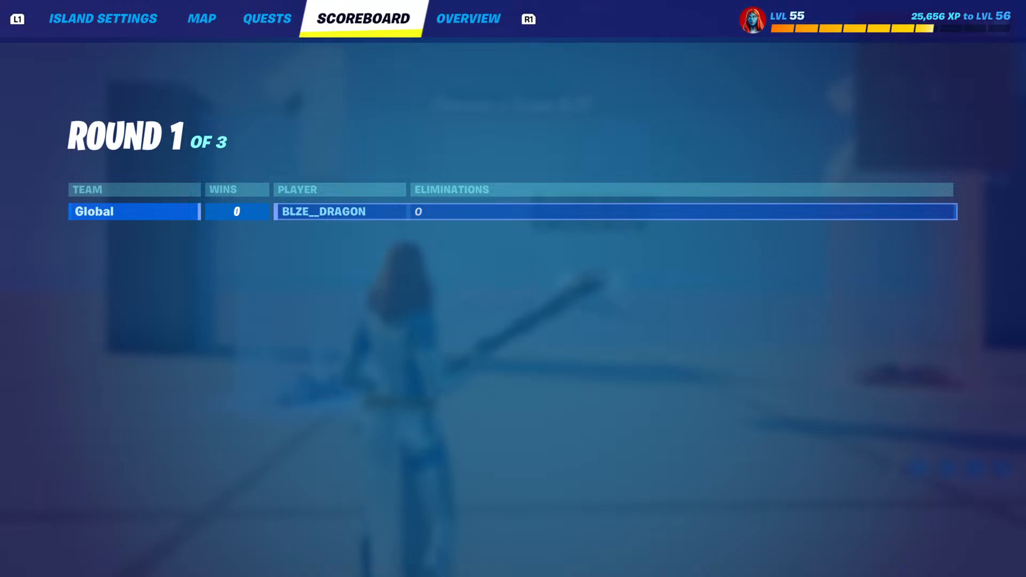
key("Escape")
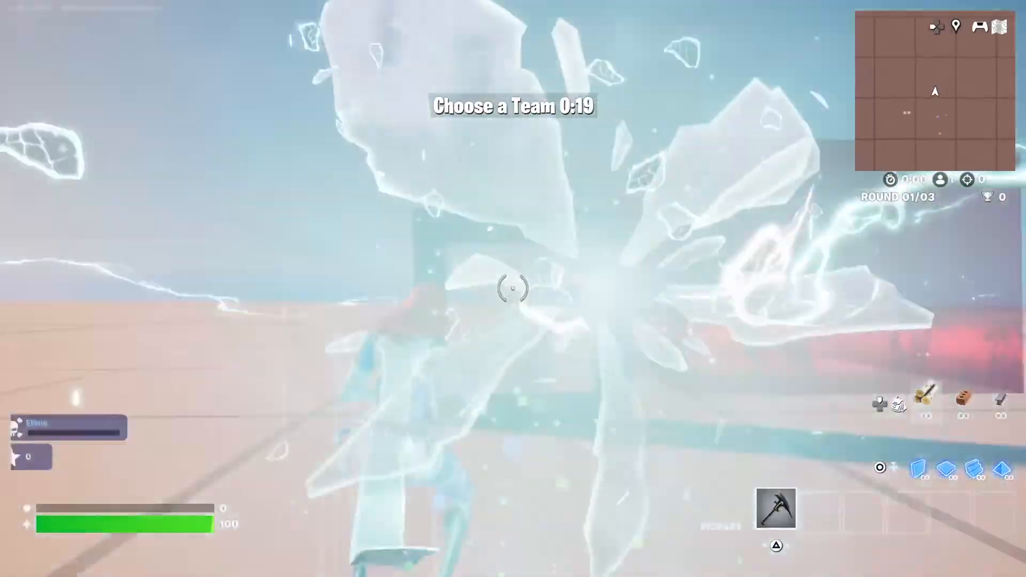
key("m")
key("Escape")
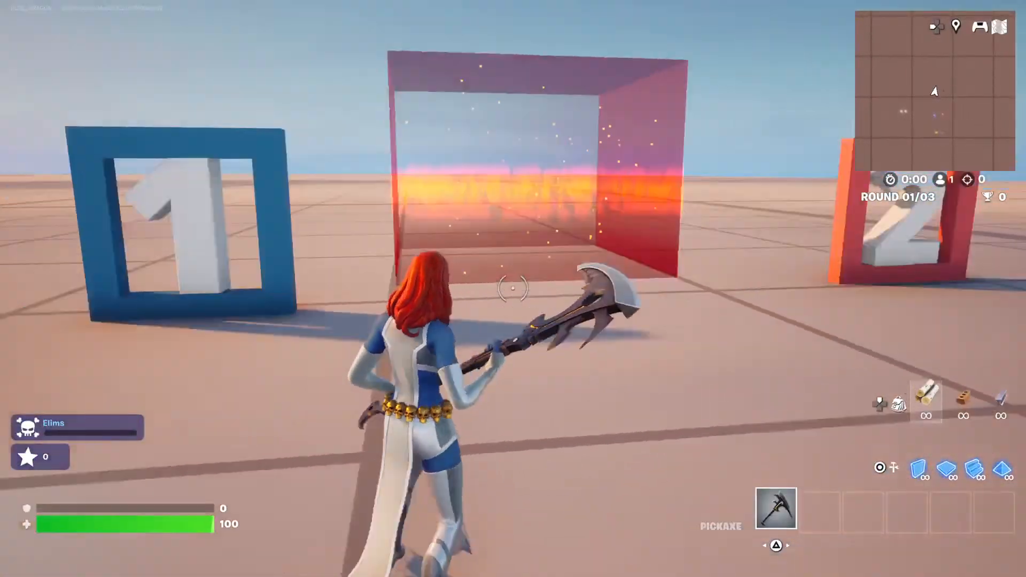
End the running game and return to the island's edit mode.
key("Escape")
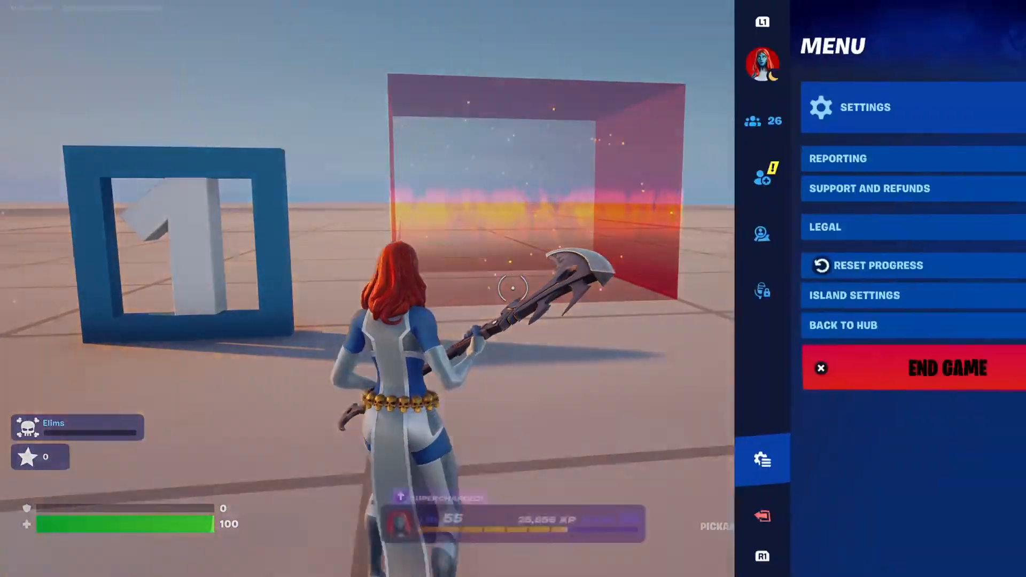
key("Down")
key("Down")
key("Down")
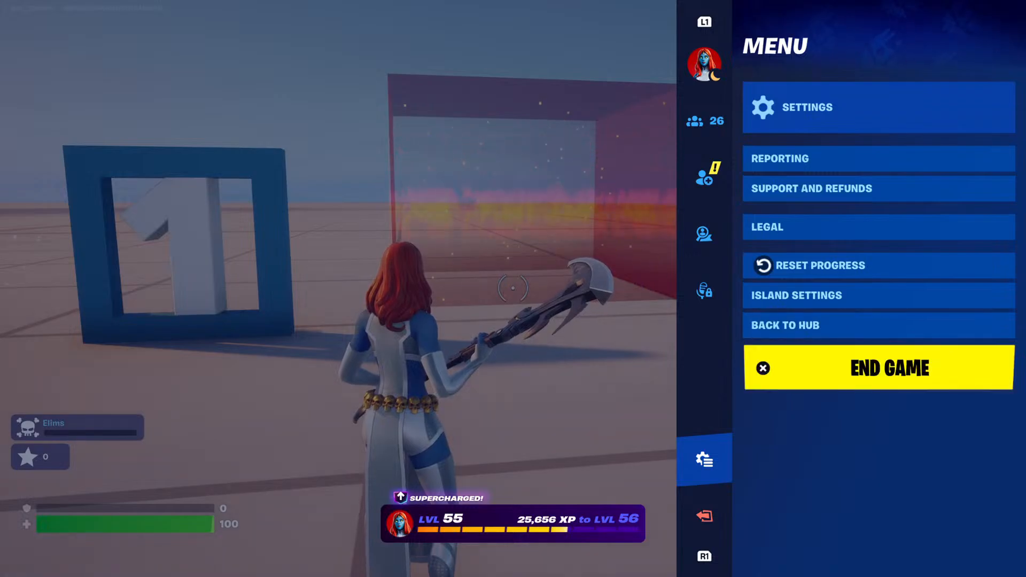
key("Escape")
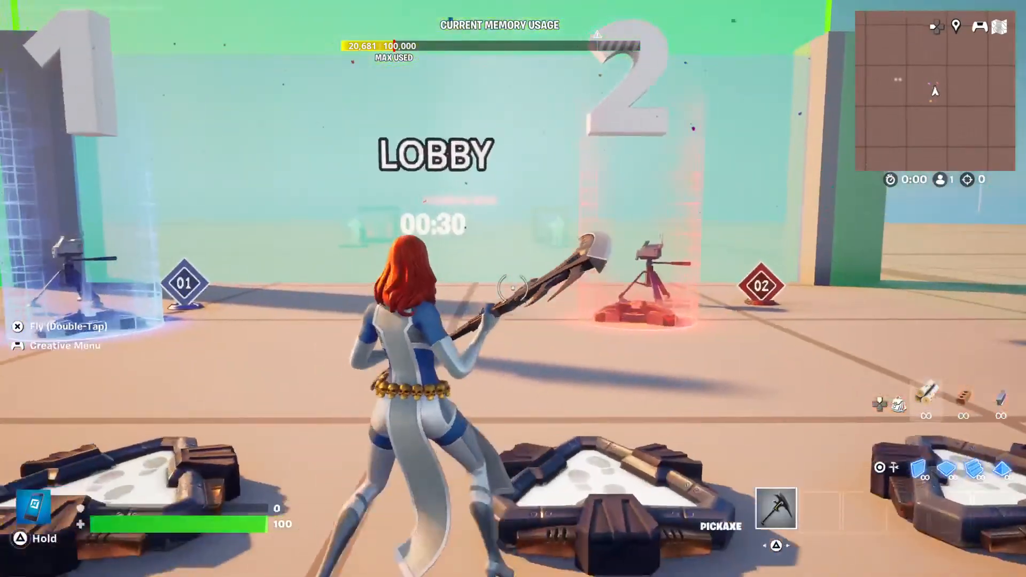
Start a new test game from the lobby to try out the AFK area.
key("Escape")
key("Down")
key("Down")
key("Down")
key("Down")
key("Down")
key("Down")
key("Down")
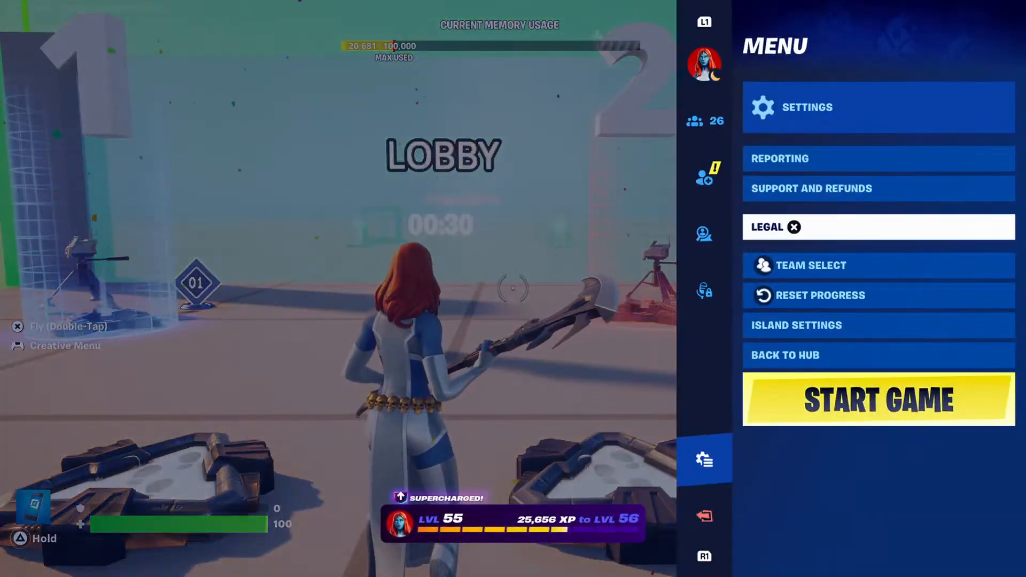
key("Down")
key("Down")
key("Return")
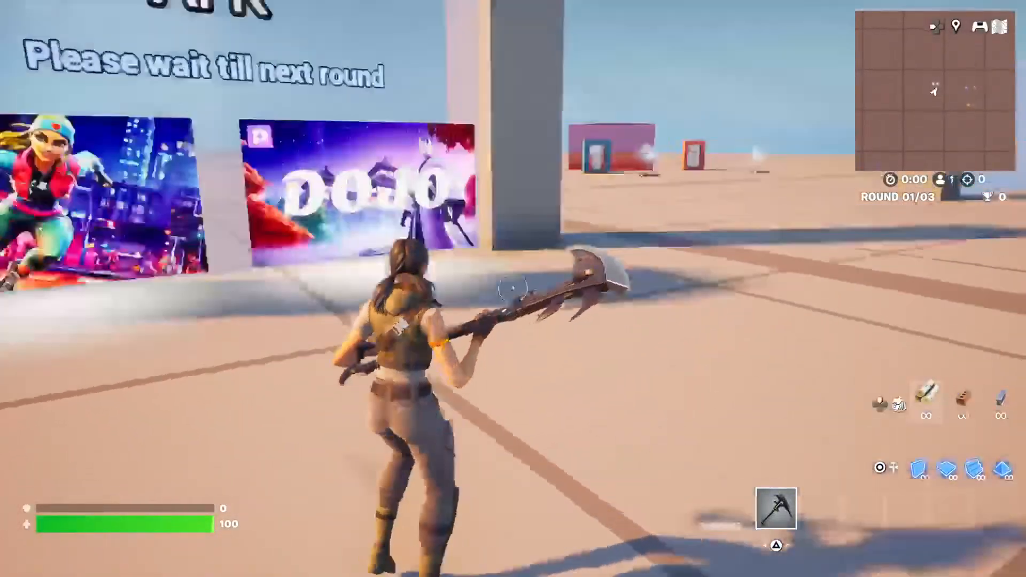
End the AFK test game and return to editing the island.
key("Escape")
key("Down")
key("Down")
key("Down")
key("Down")
key("Down")
key("Down")
key("Down")
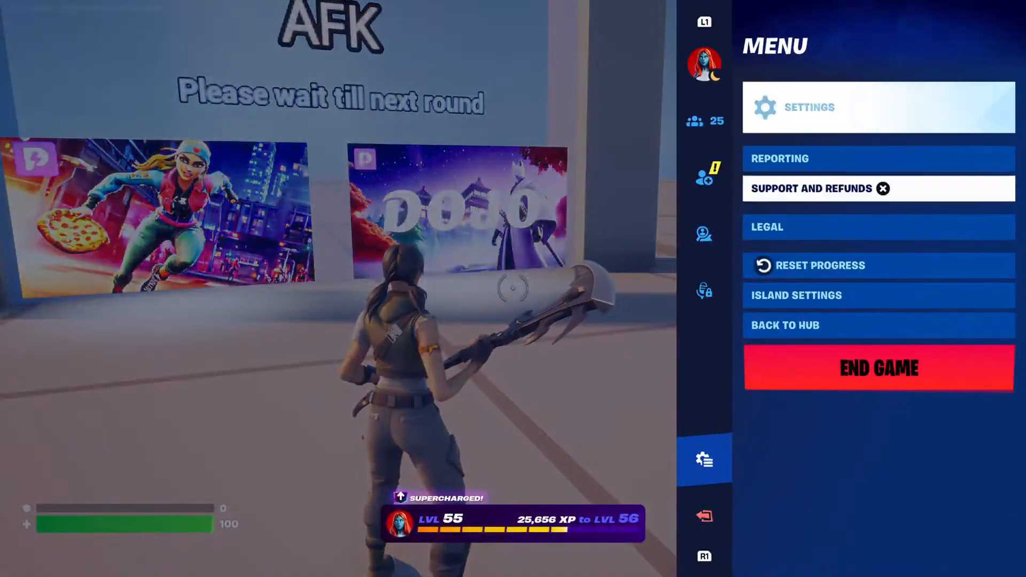
key("Escape")
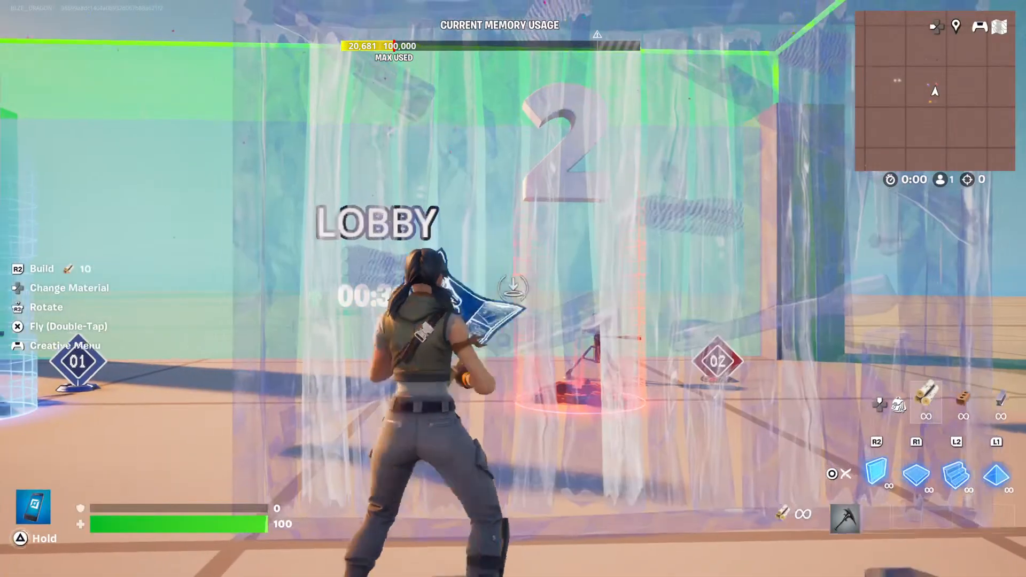
Start another test game from the lobby to playtest the team arena.
key("Escape")
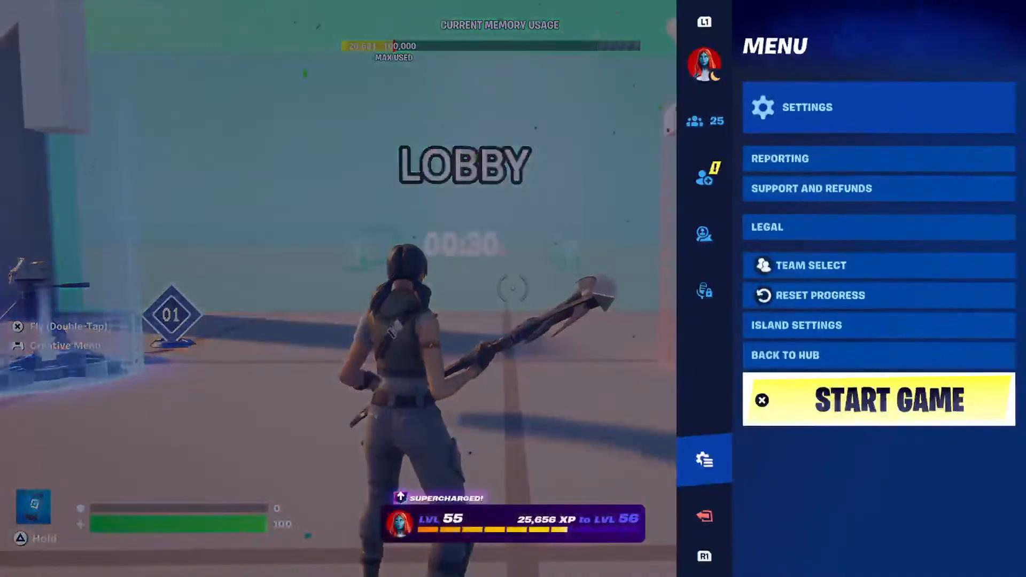
key("Down")
key("Down")
key("Down")
key("Down")
key("Down")
key("Down")
key("Down")
key("Down")
key("Down")
key("Return")
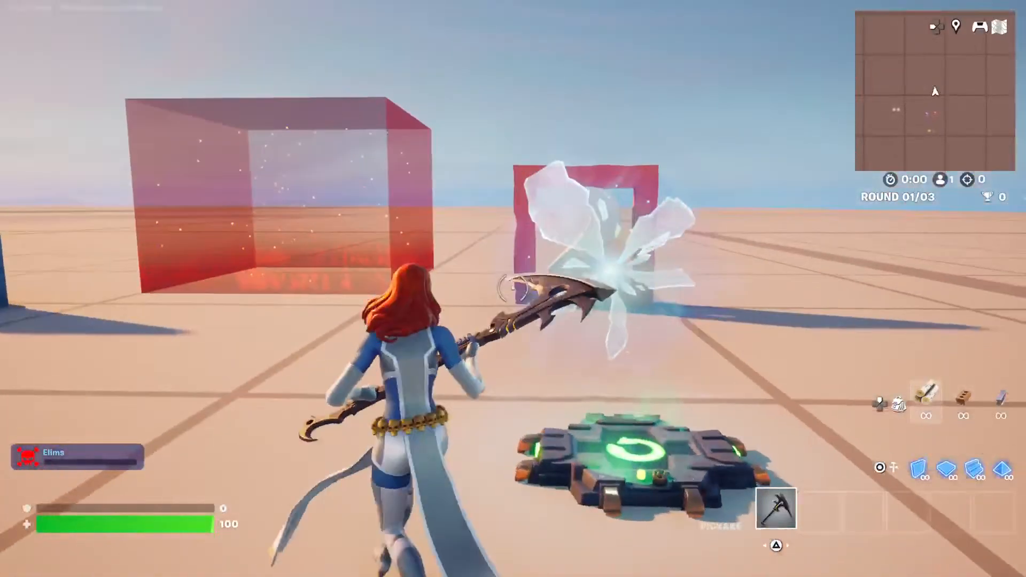
End the current test game and open the island settings in edit mode.
key("Escape")
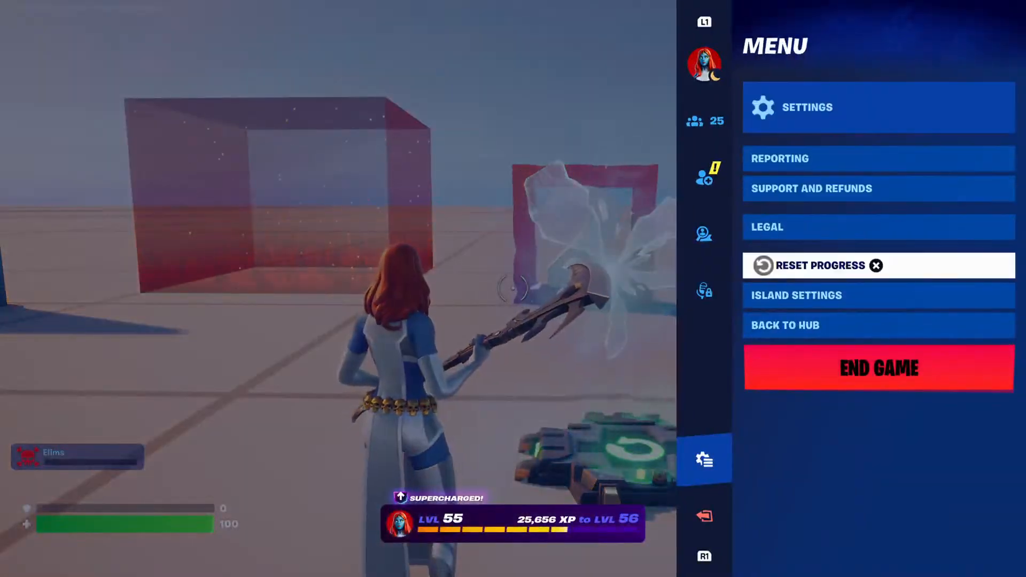
key("Escape")
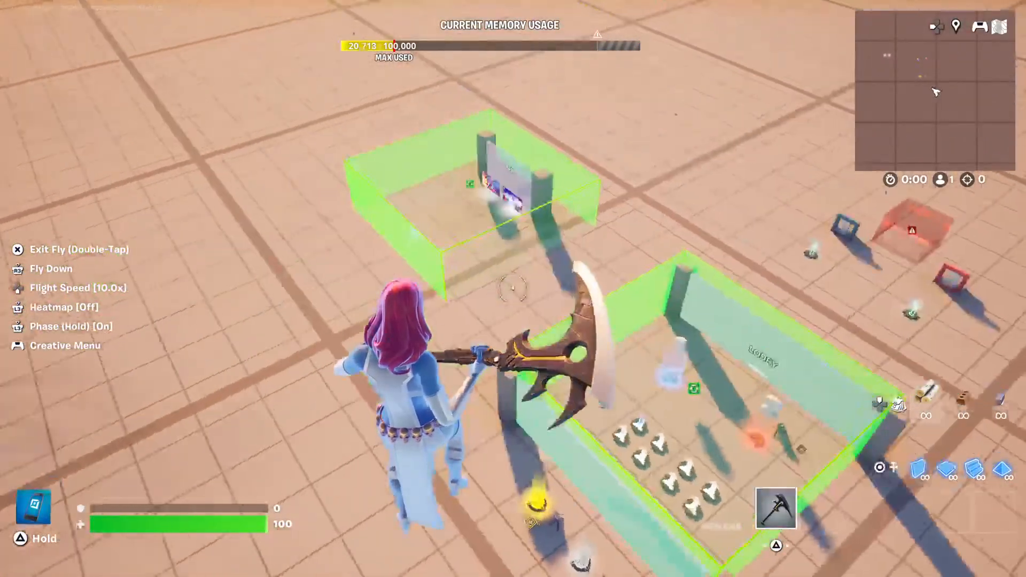
key("Escape")
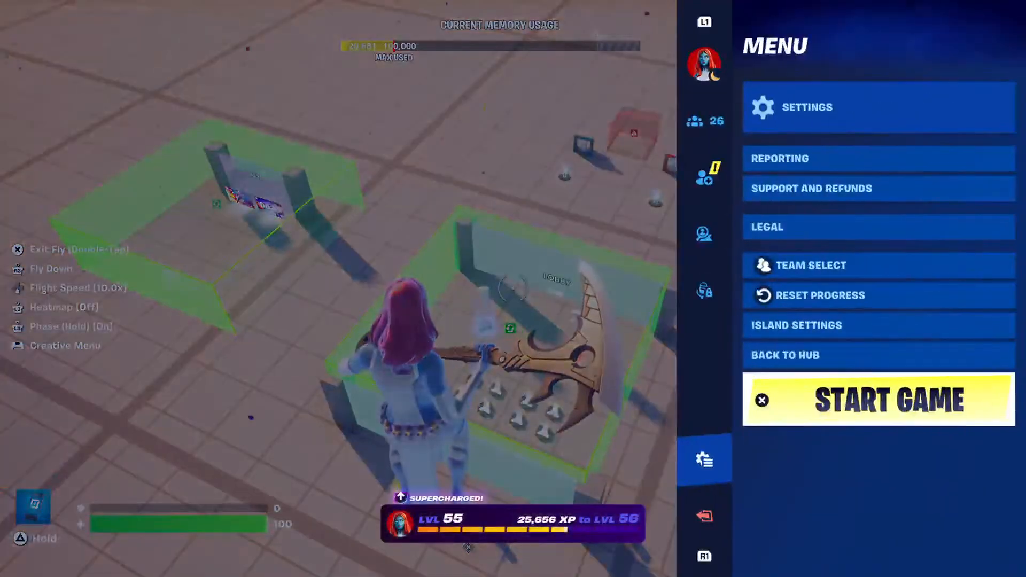
key("Down")
key("Down")
key("Down")
key("Down")
key("Down")
key("Down")
key("Down")
key("Return")
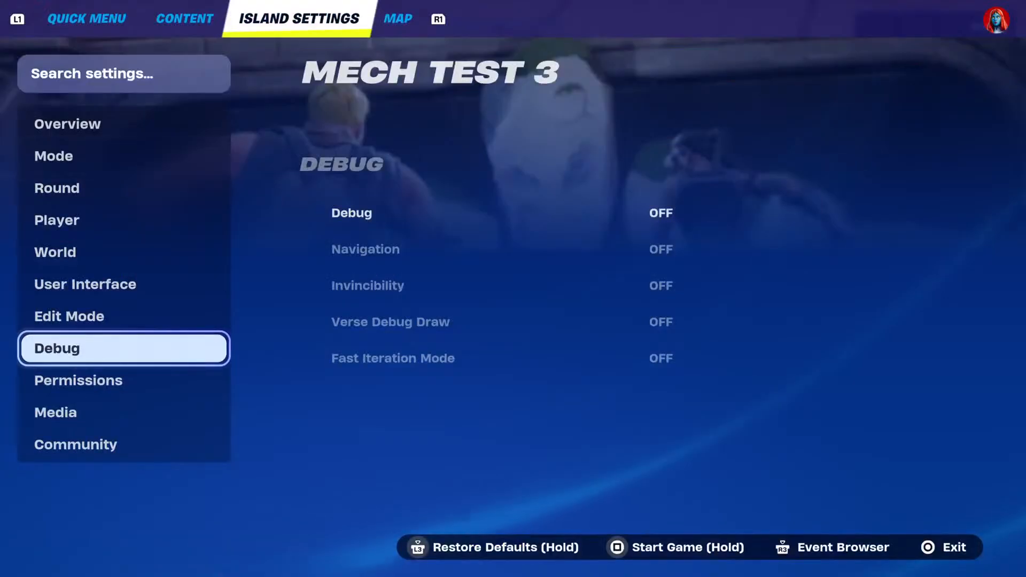
Examine the Mode structure settings for Max Players, Teams and Team Size.
key("Up")
key("Up")
key("Up")
key("Up")
key("Up")
key("Up")
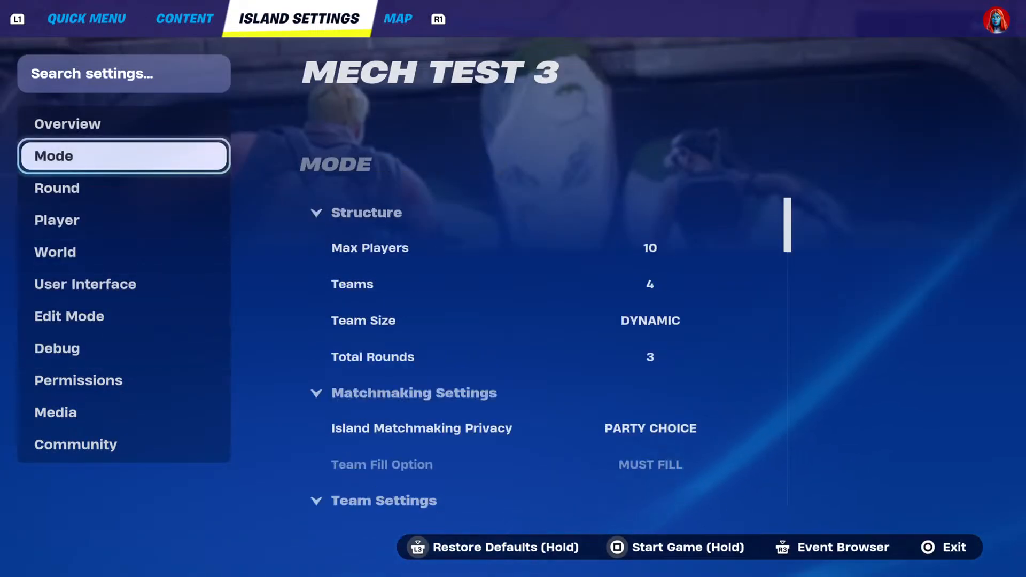
key("Right")
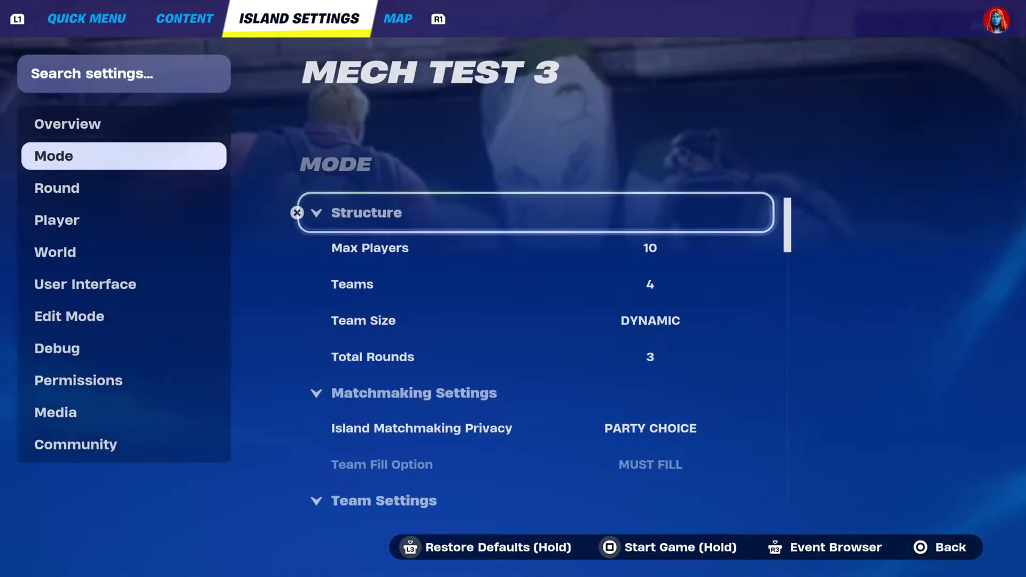
key("Down")
key("Up")
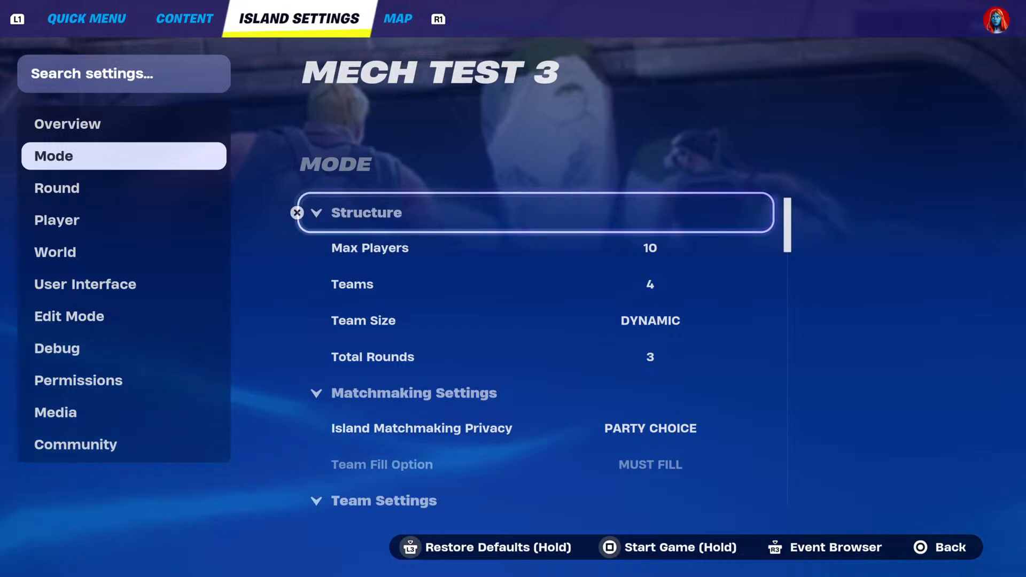
key("Down")
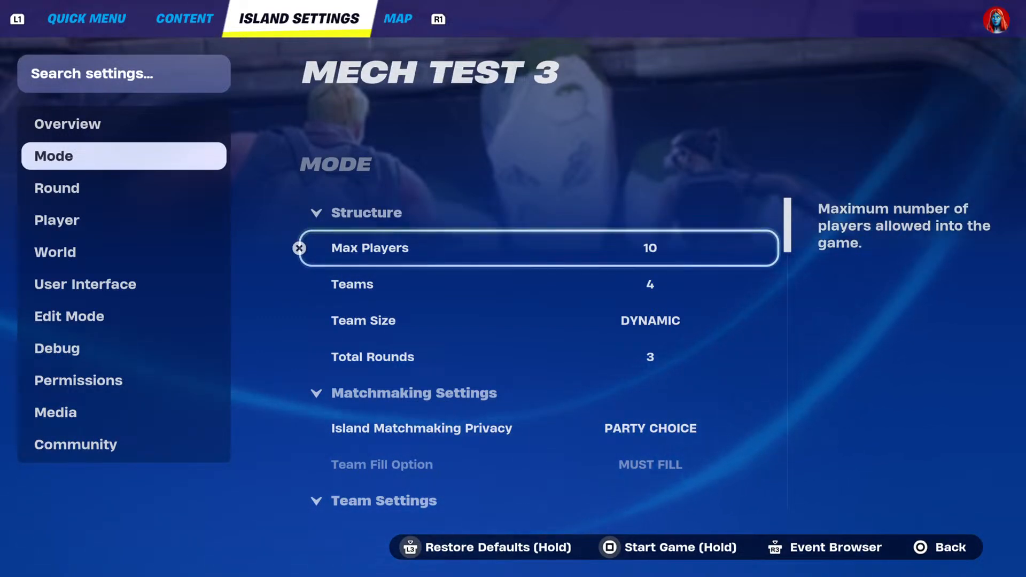
key("Down")
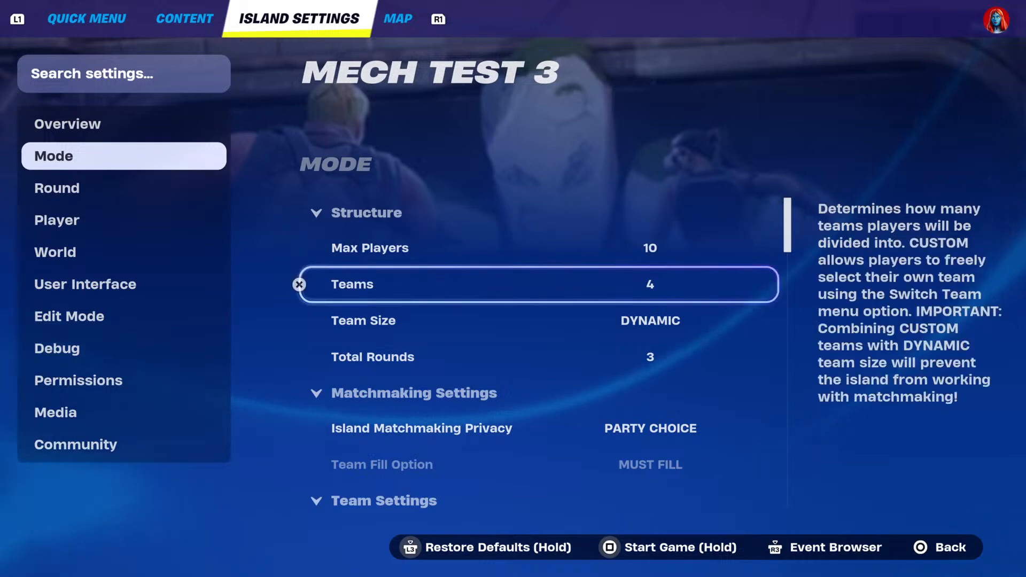
key("Up")
key("Down")
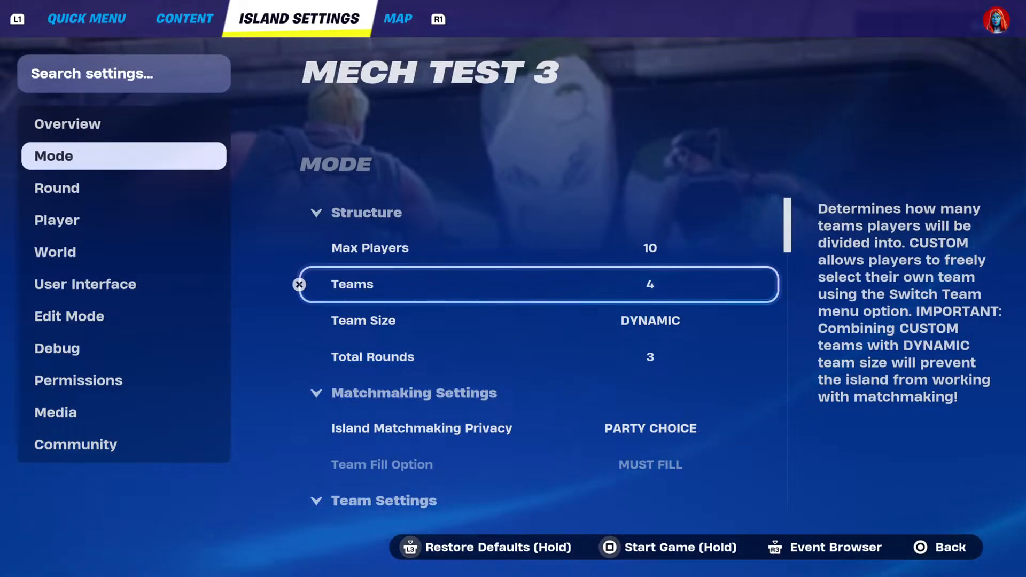
key("Down")
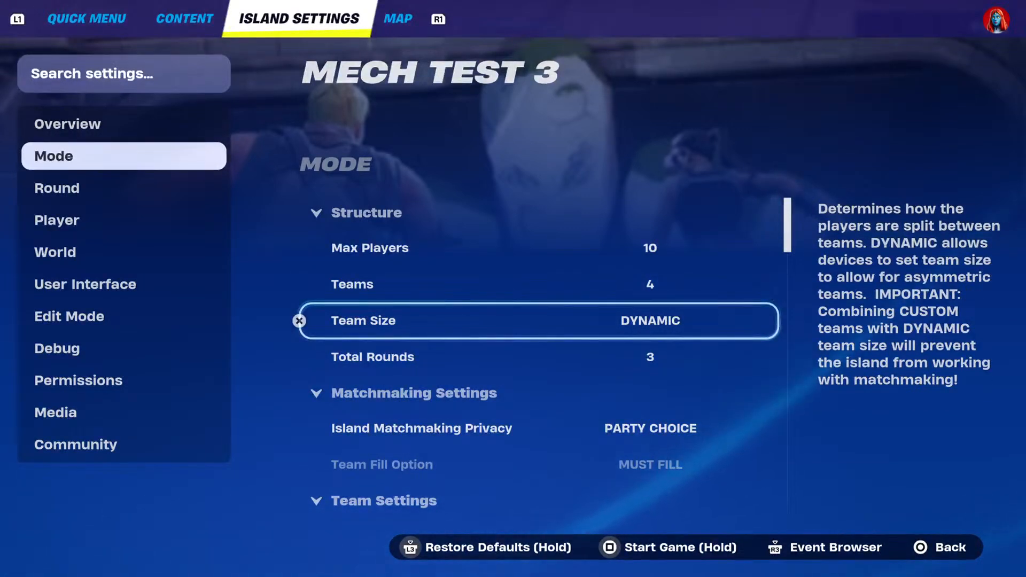
Set Total Rounds in the Mode structure settings to 99.
key("Down")
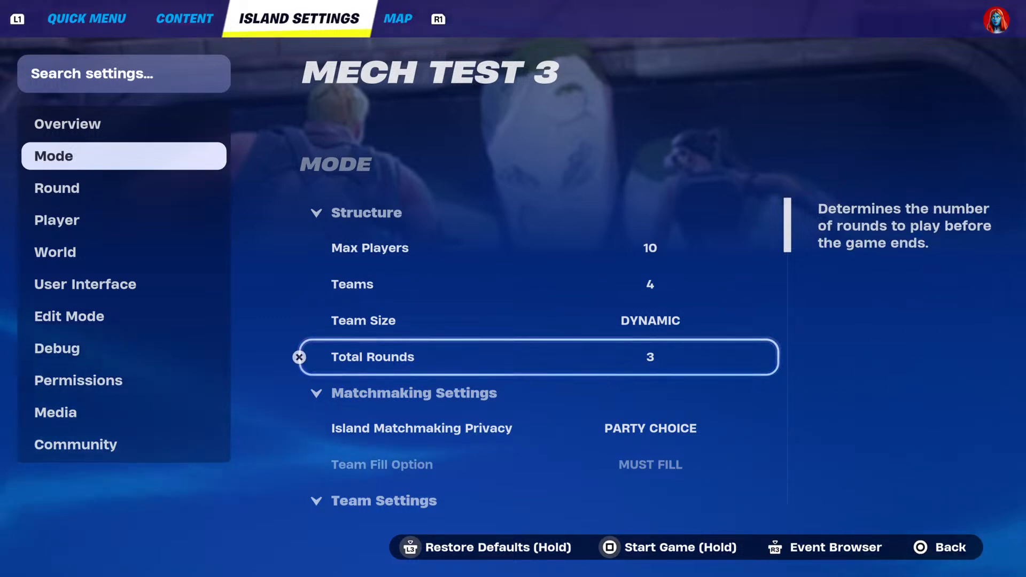
key("Left")
key("Right")
key("Return")
key("Right")
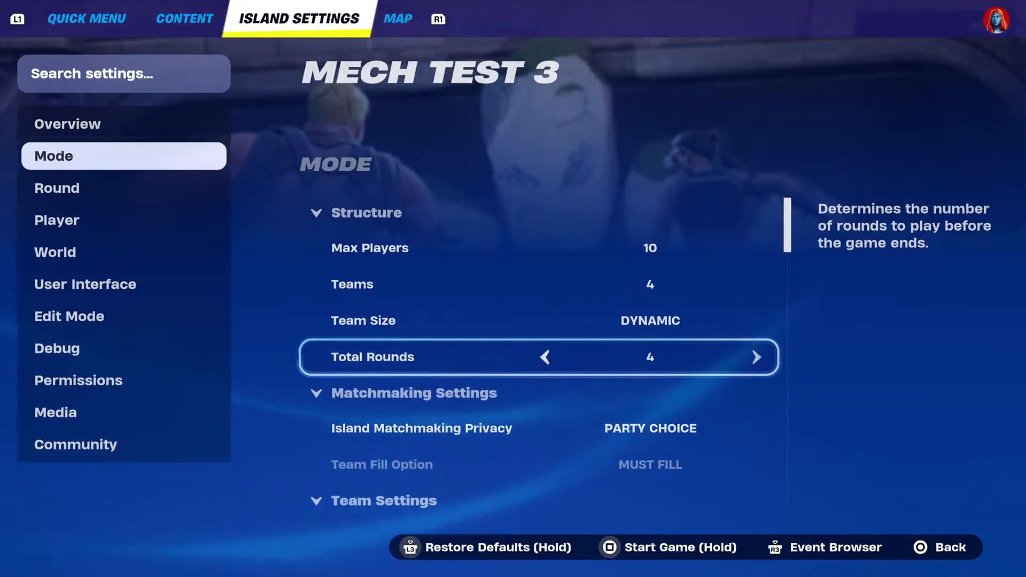
key("Left")
key("Left")
key("Left")
key("Left")
key("Left")
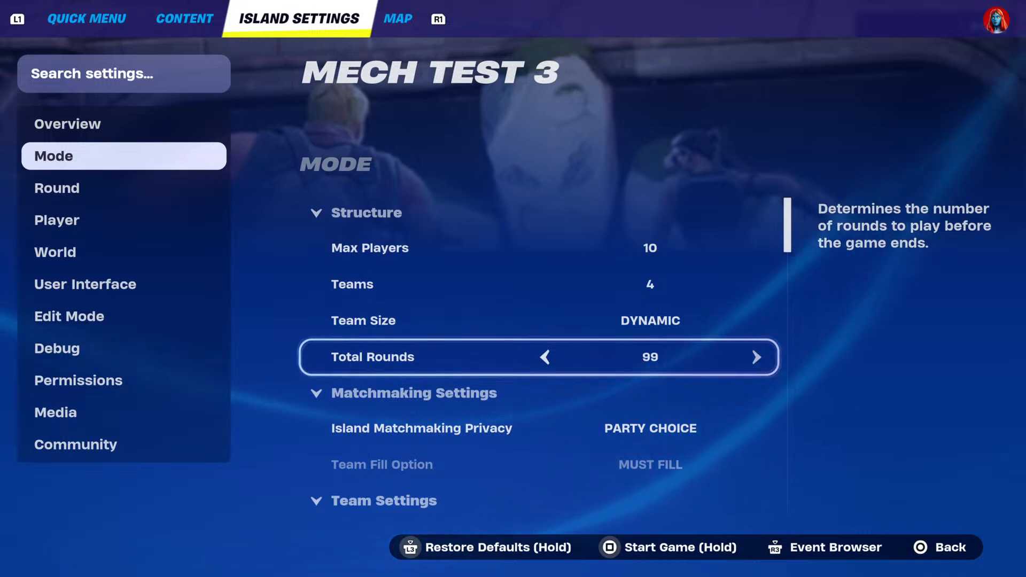
Change Total Rounds to 43.
key("Right")
key("Right")
key("Right")
key("Right")
key("Right")
key("Right")
key("Right")
key("Right")
key("Right")
key("Right")
key("Right")
key("Right")
key("Right")
key("Right")
key("Right")
key("Right")
key("Right")
key("Right")
key("Right")
key("Right")
key("Right")
key("Right")
key("Right")
key("Right")
key("Right")
key("Right")
key("Right")
key("Right")
key("Right")
key("Right")
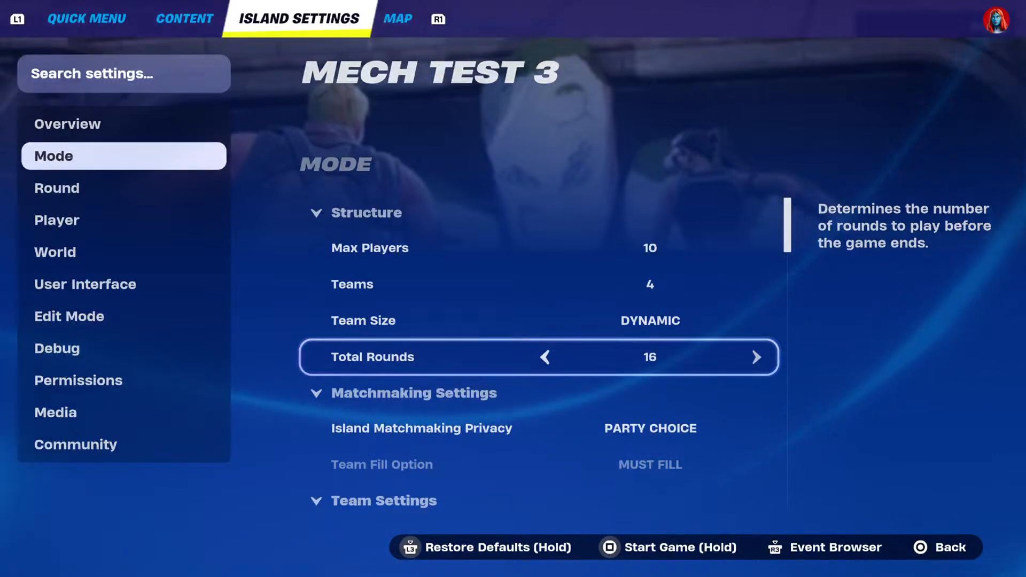
key("Right")
key("Right")
key("Right")
key("Right")
key("Right")
key("Right")
key("Right")
key("Right")
key("Right")
key("Right")
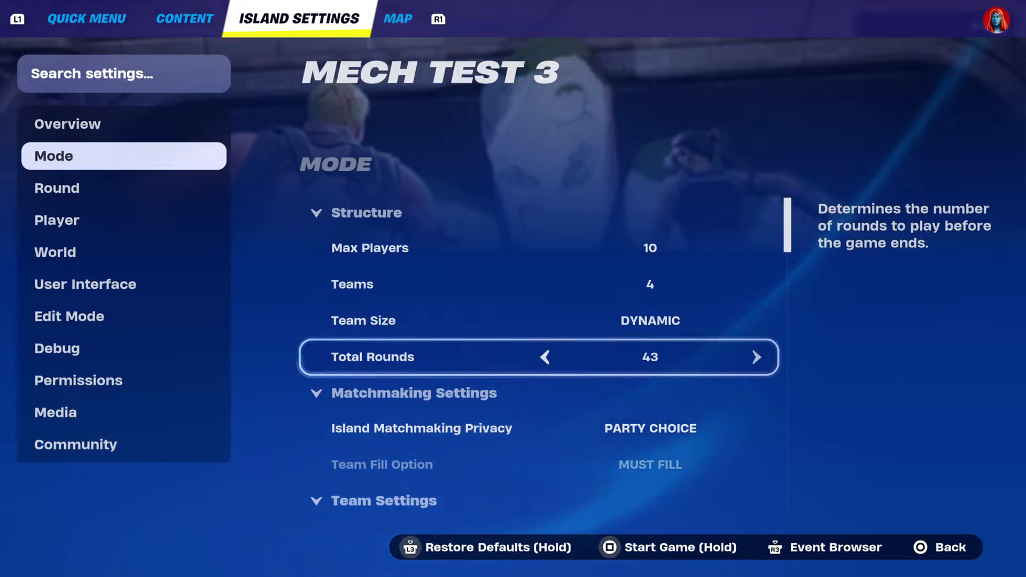
Set Total Rounds to 1 and leave the value's editing.
key("Left")
key("Left")
key("Left")
key("Left")
key("Left")
key("Left")
key("Left")
key("Left")
key("Left")
key("Left")
key("Left")
key("Left")
key("Left")
key("Left")
key("Left")
key("Left")
key("Left")
key("Left")
key("Left")
key("Left")
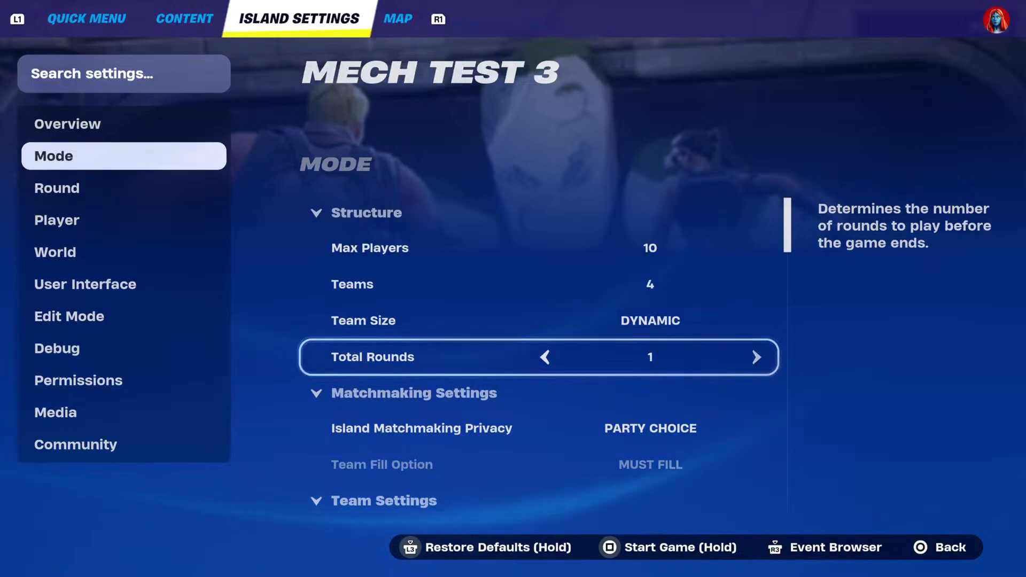
key("Up")
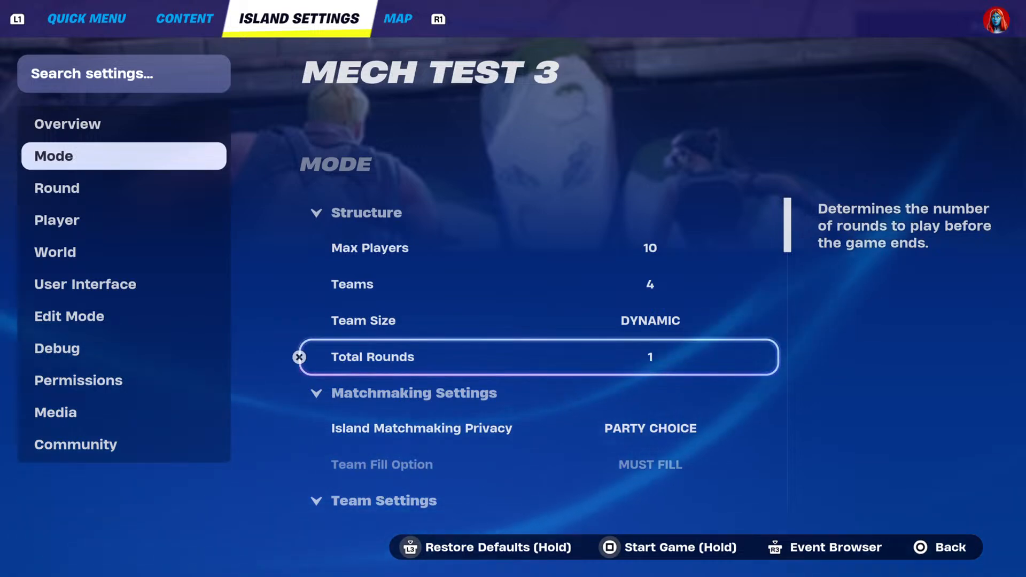
key("Up")
key("Down")
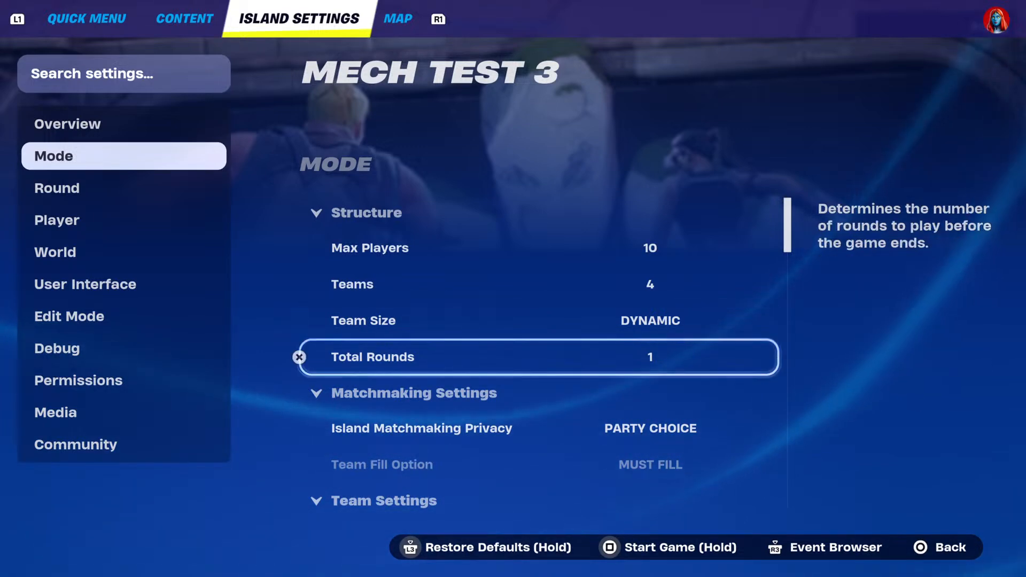
Try Total Rounds at 98 and 100, leaving the setting at 1.
key("Return")
key("Left")
key("Left")
key("Left")
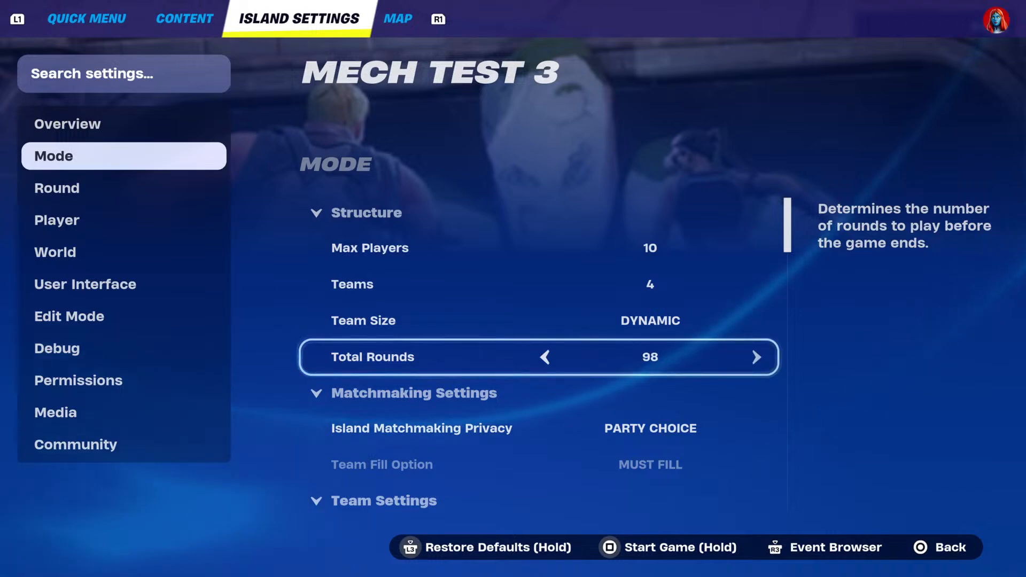
key("Right")
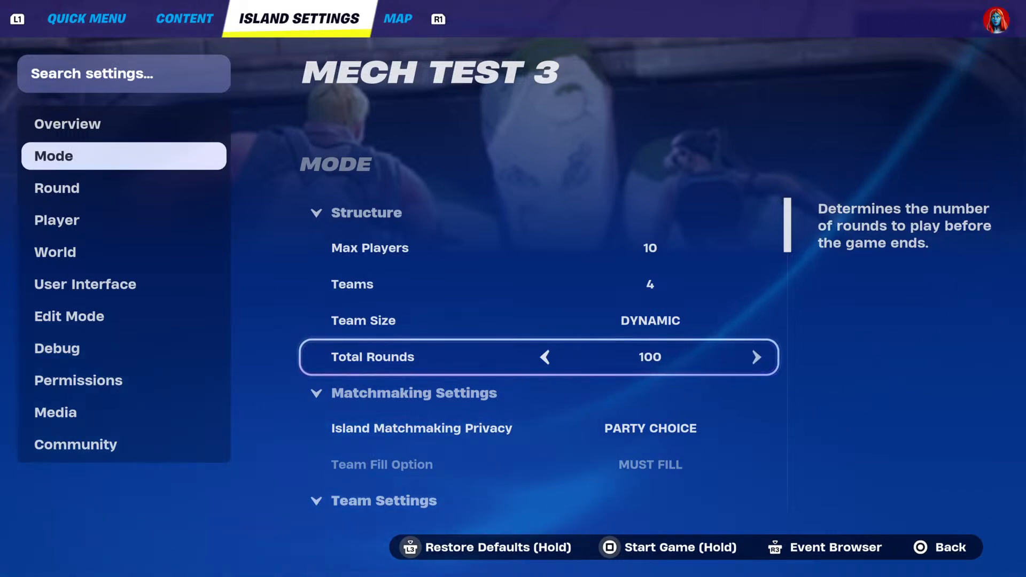
key("Down")
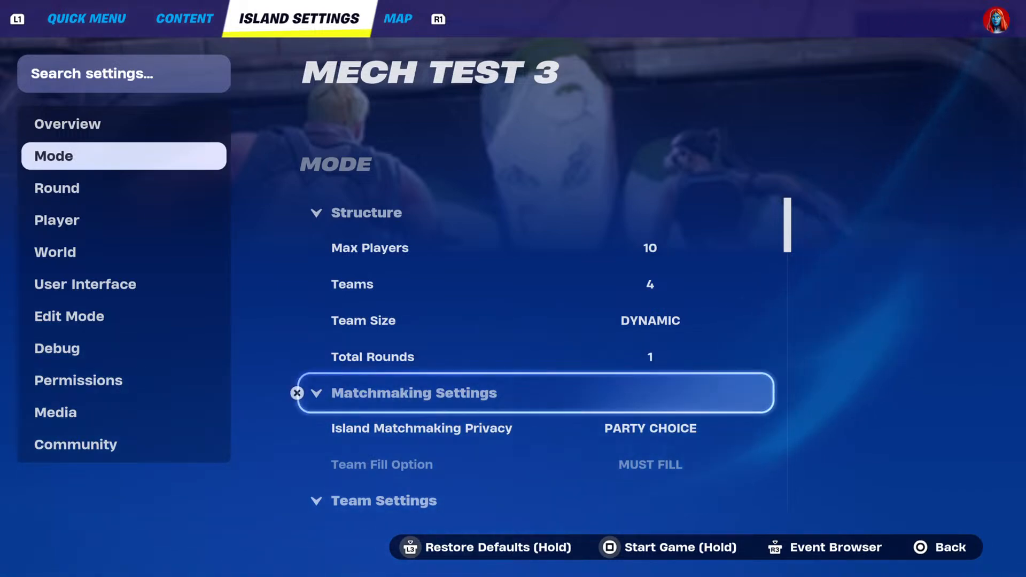
Examine the Matchmaking Settings and Team Settings, including friendly fire, team rotation and UI team colors.
key("Down")
key("Down")
key("Down")
key("Down")
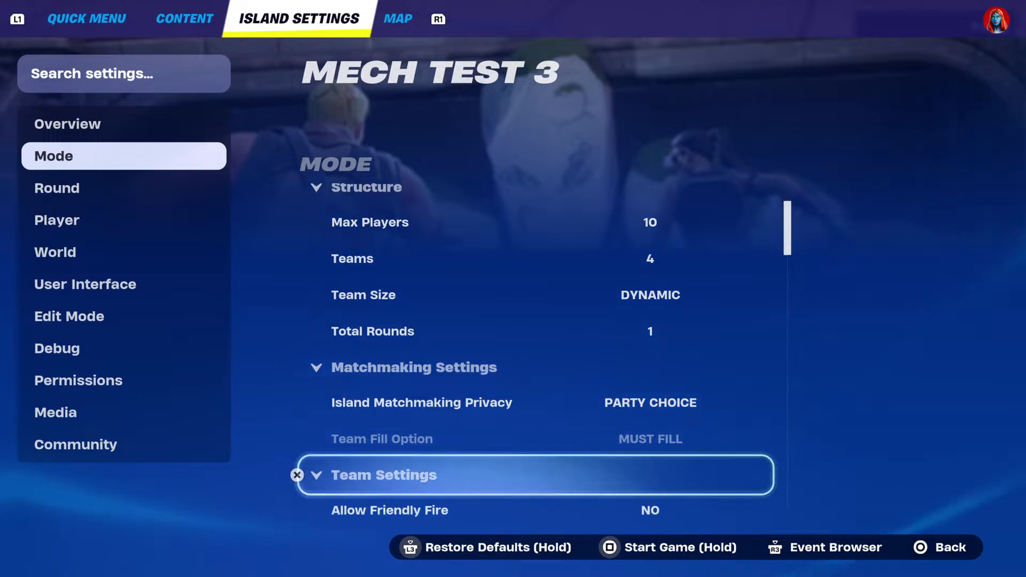
key("Down")
key("Down")
key("Down")
key("Down")
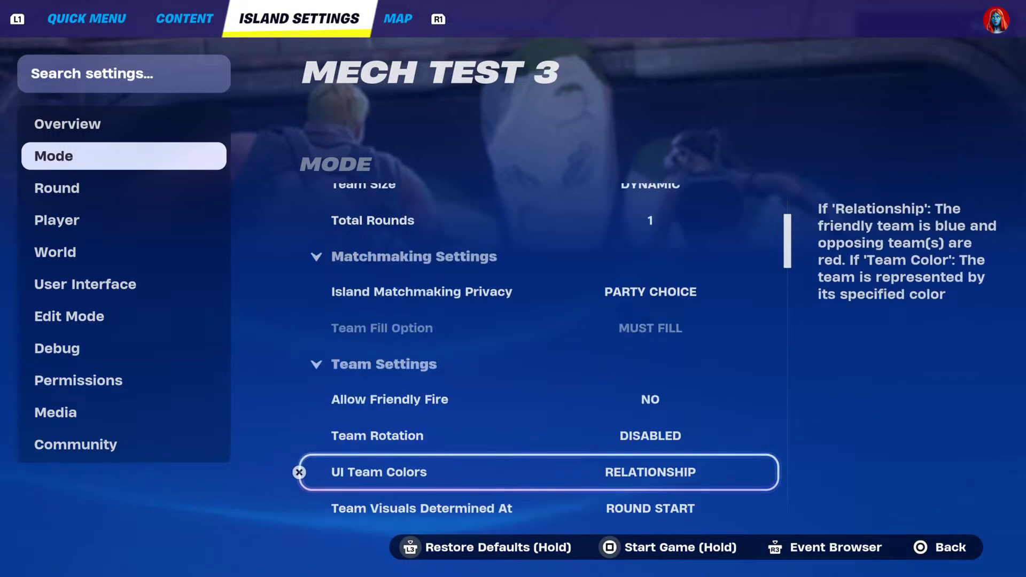
key("Down")
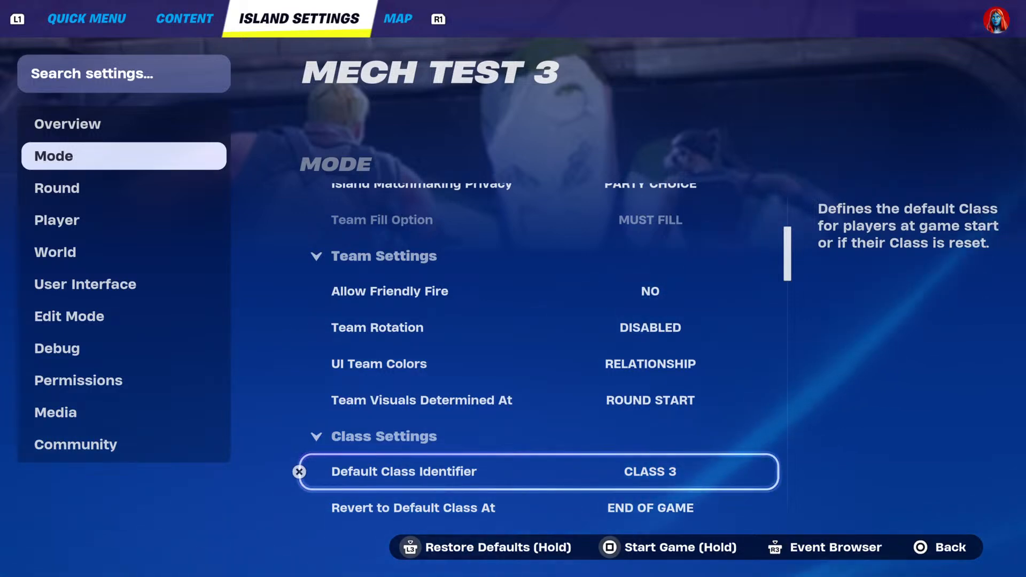
Review the Class Settings and Game Start options, including Auto Start, Game Start Countdown and Force Start at Max Players.
key("Down")
key("Down")
key("Down")
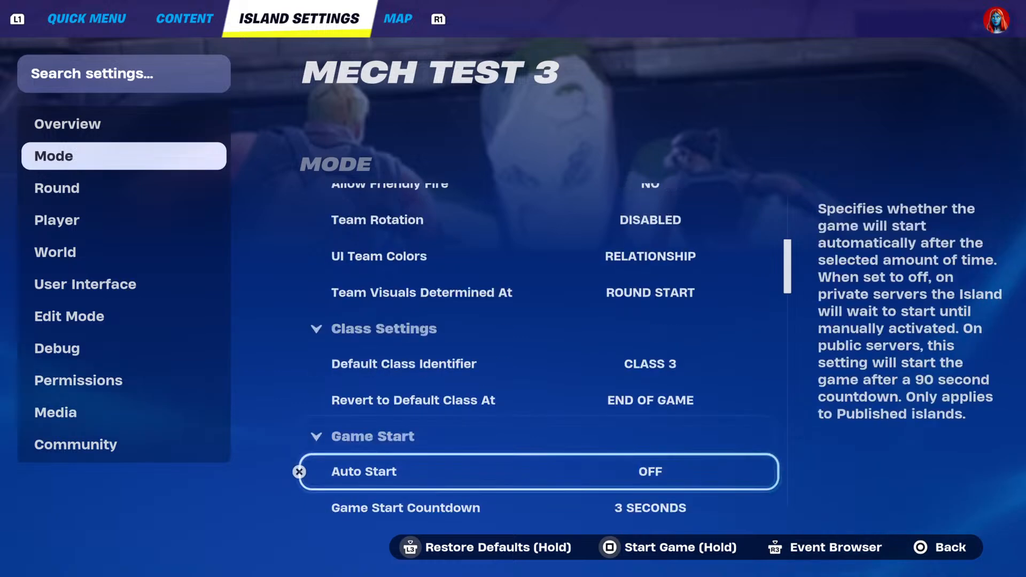
key("Down")
key("Down")
key("Down")
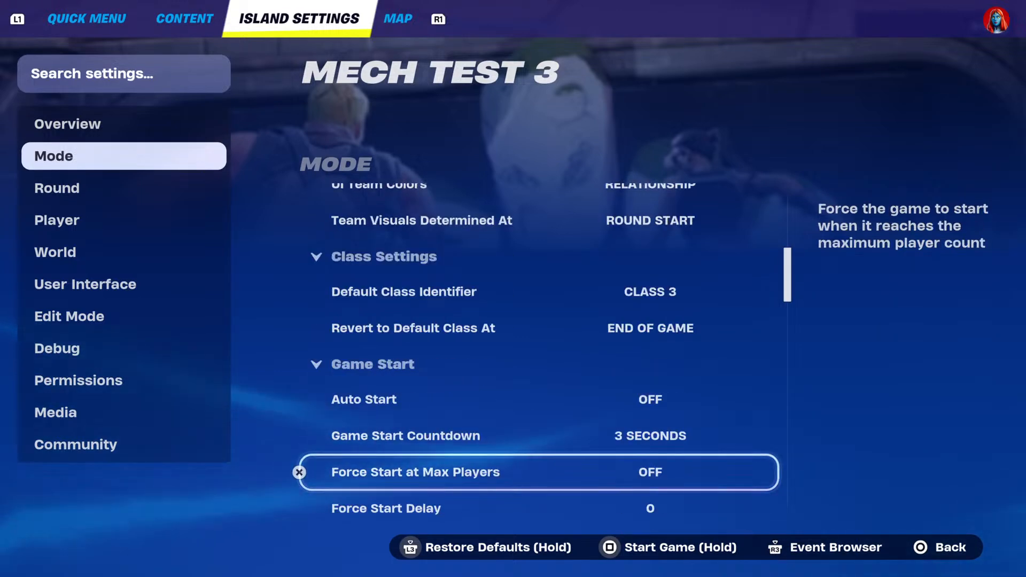
key("Down")
key("Down")
key("Down")
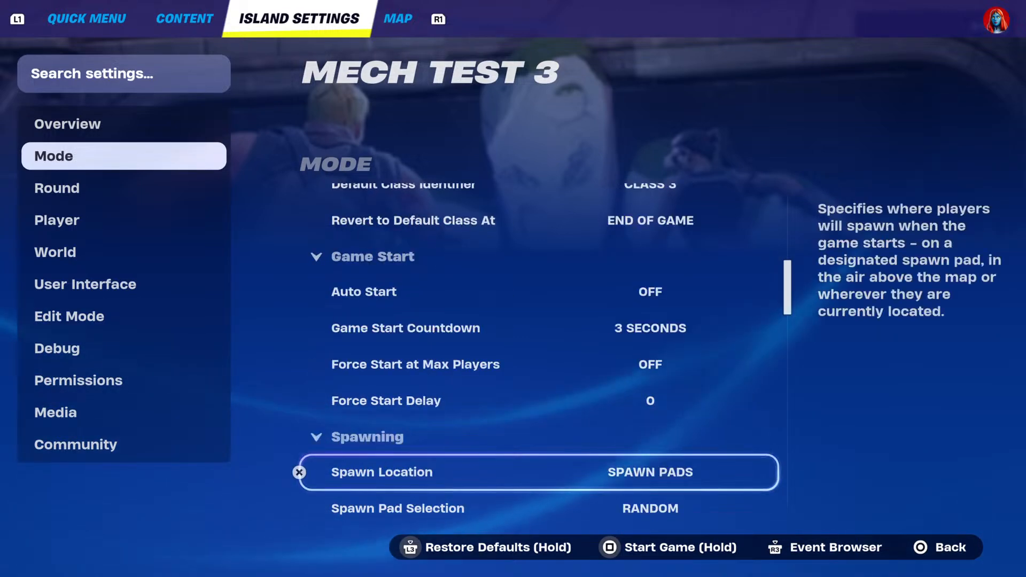
Examine the Spawning settings from Spawn Location through Join in Progress, Post Game Spawn Location and After Last Spawn Go To.
key("Down")
key("Down")
key("Down")
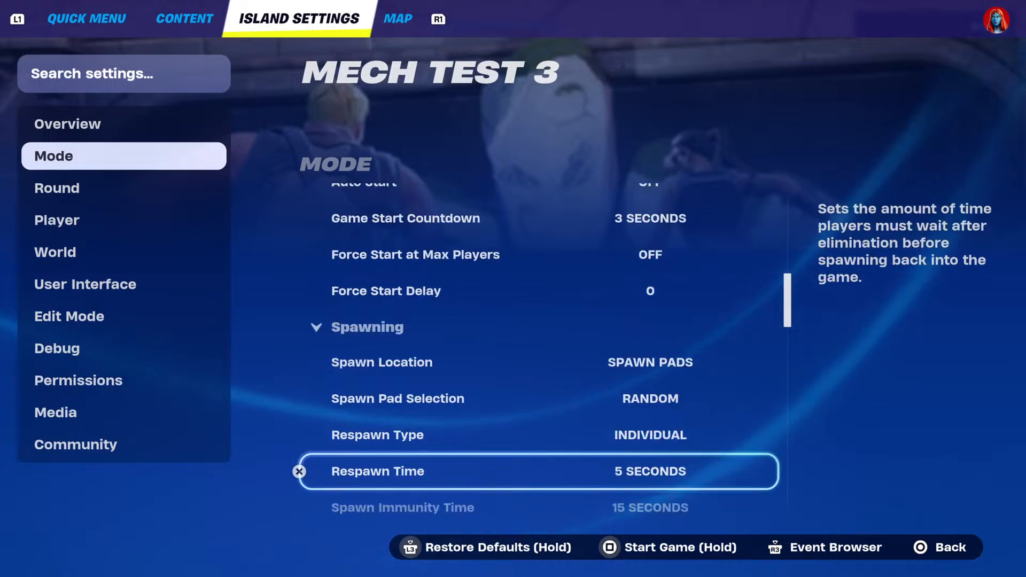
key("Down")
key("Down")
key("Down")
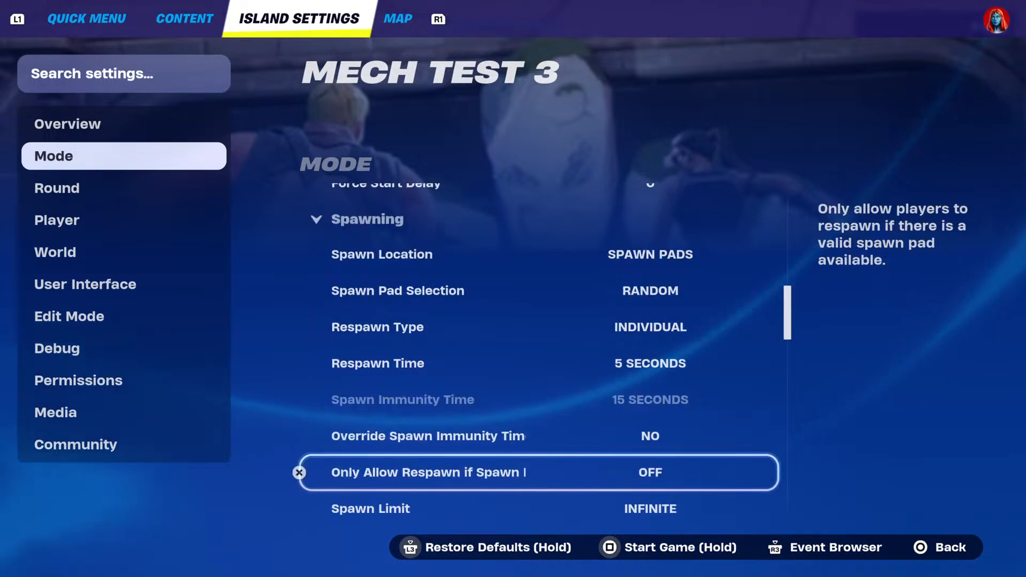
key("Down")
key("Down")
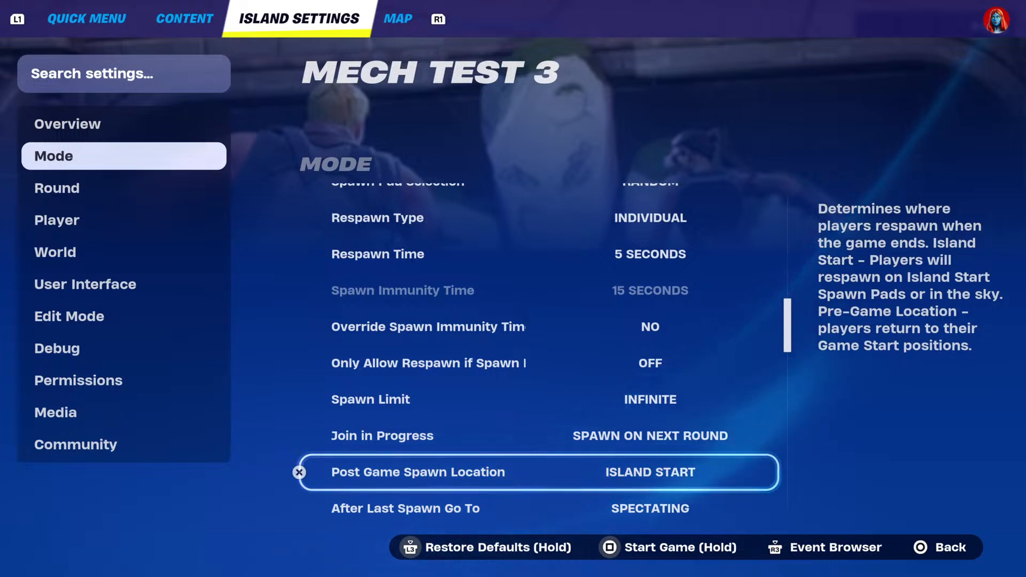
key("Down")
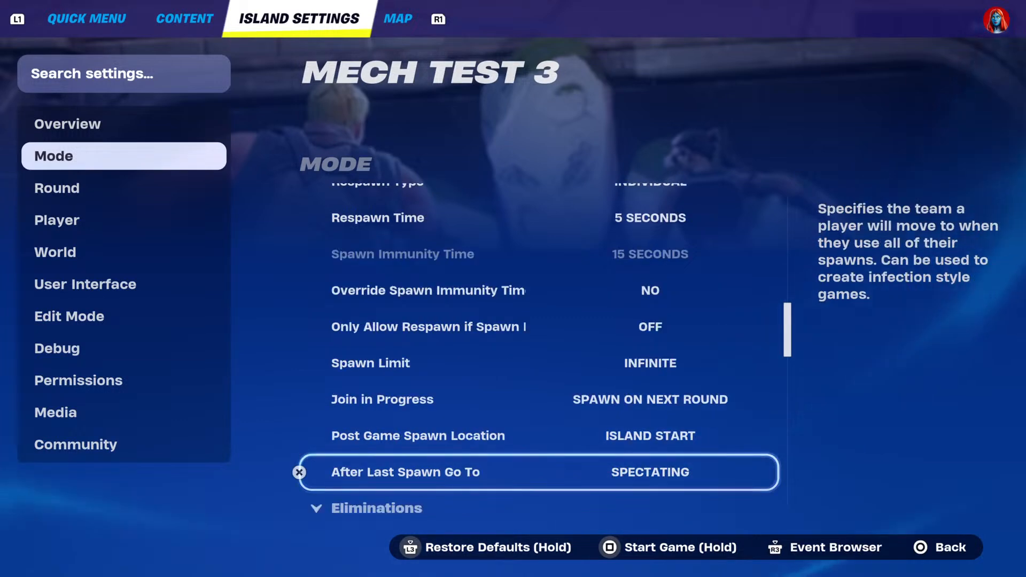
Review the Eliminations settings, including Down But Not Out, Eliminated Player's Items, granted resources and manual respawning.
key("Down")
key("Down")
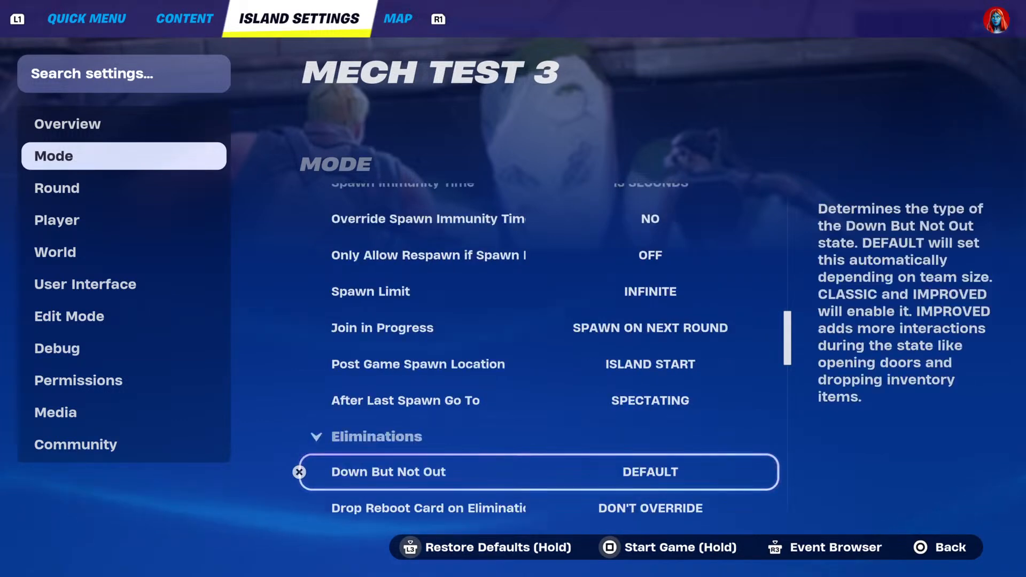
key("Down")
key("Down")
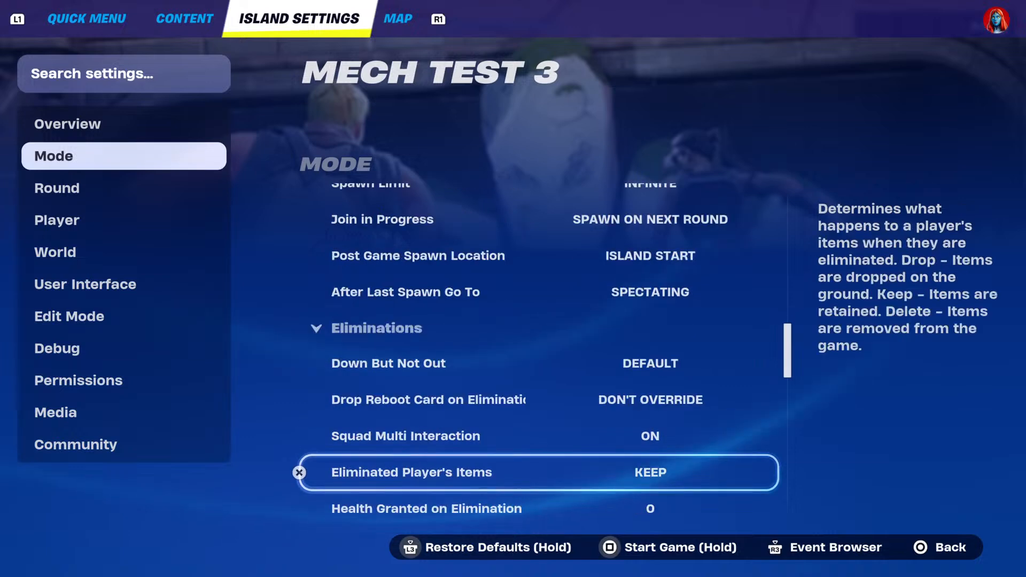
key("Down")
key("Down")
key("Down")
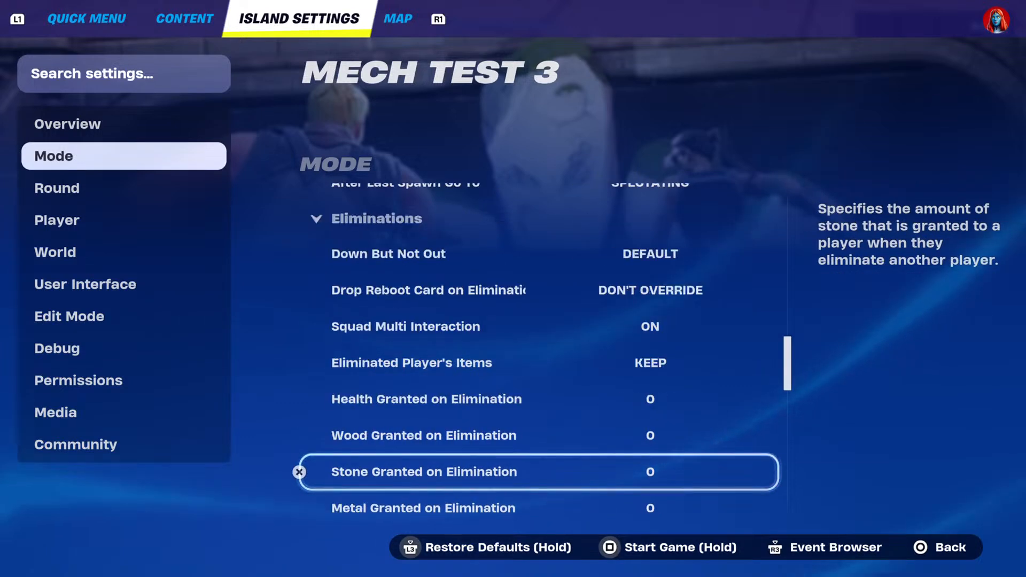
key("Down")
key("Down")
key("Down")
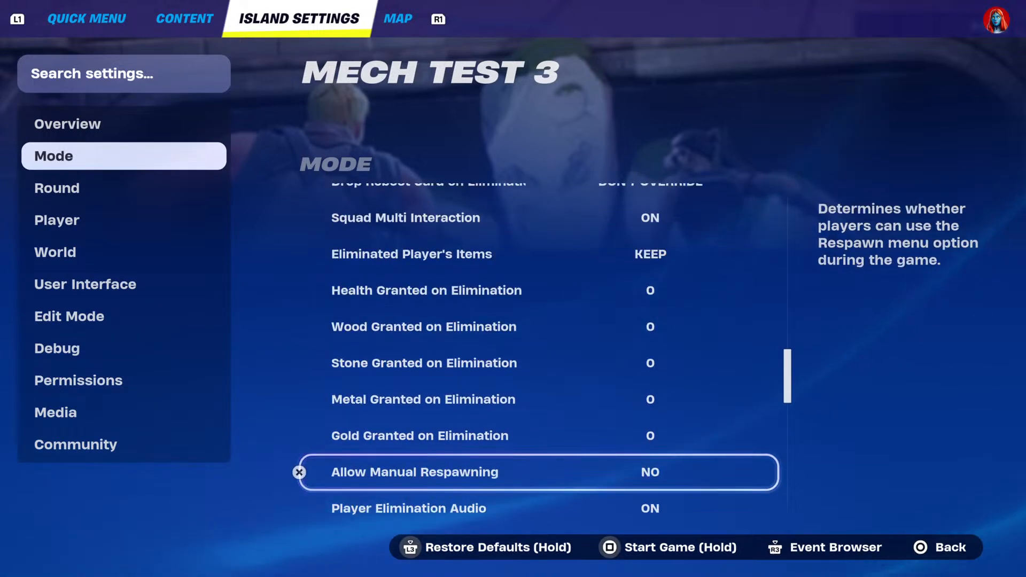
key("Down")
key("Down")
key("Down")
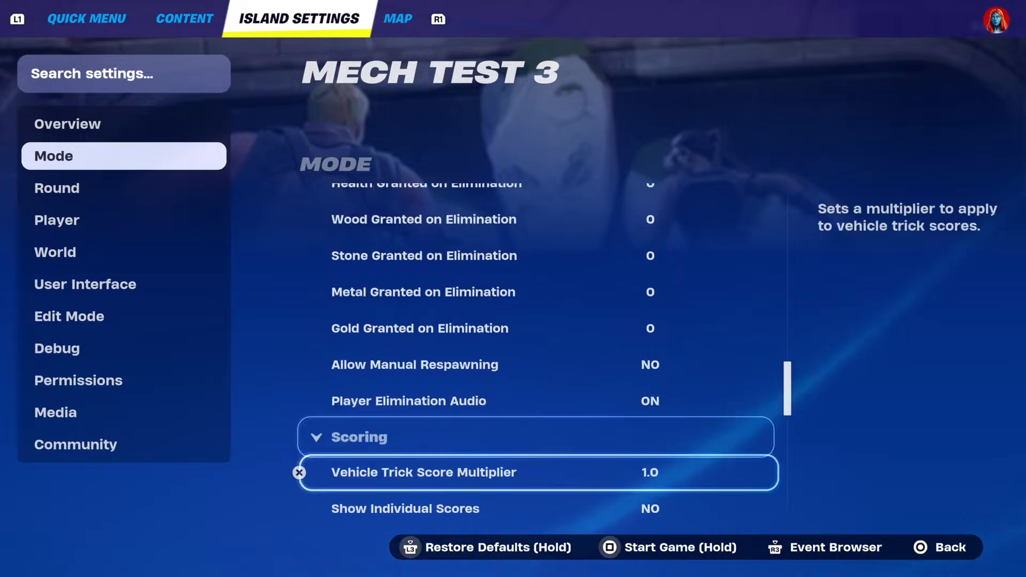
Examine the Scoring settings, from Vehicle Trick Score Multiplier to Elimination Score and Assist Score.
key("Down")
key("Down")
key("Down")
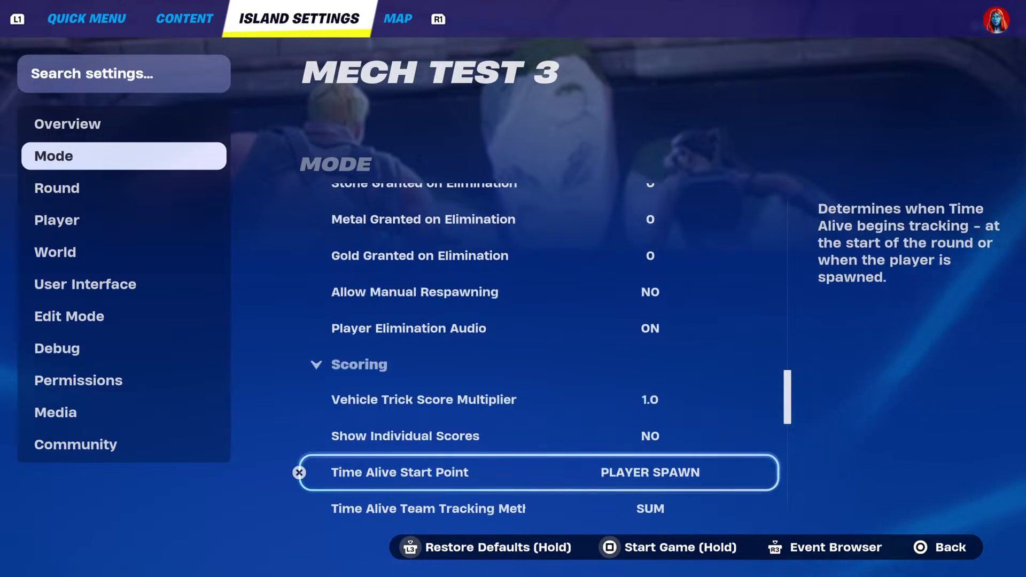
key("Down")
key("Down")
key("Down")
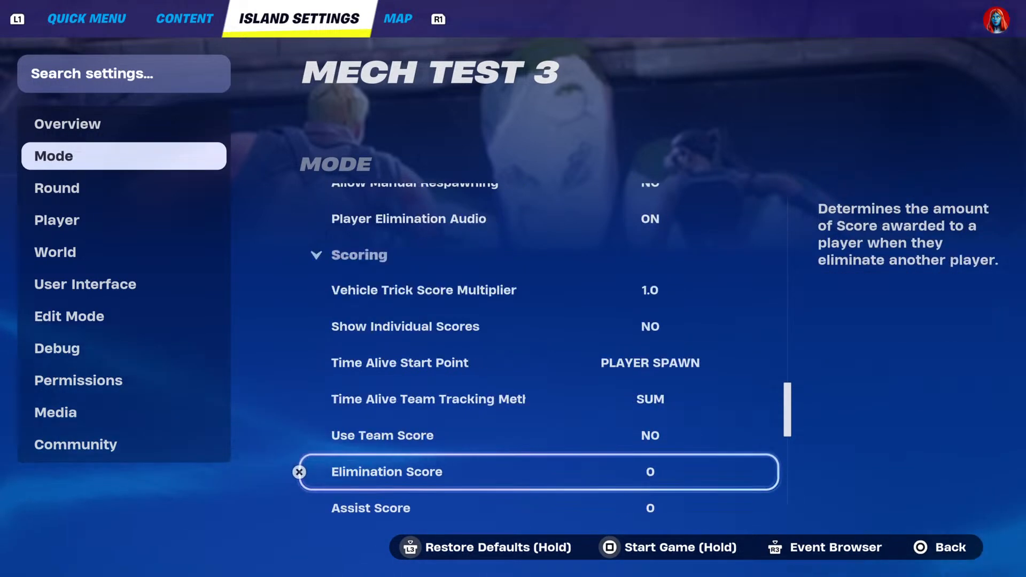
key("Down")
key("Down")
key("Down")
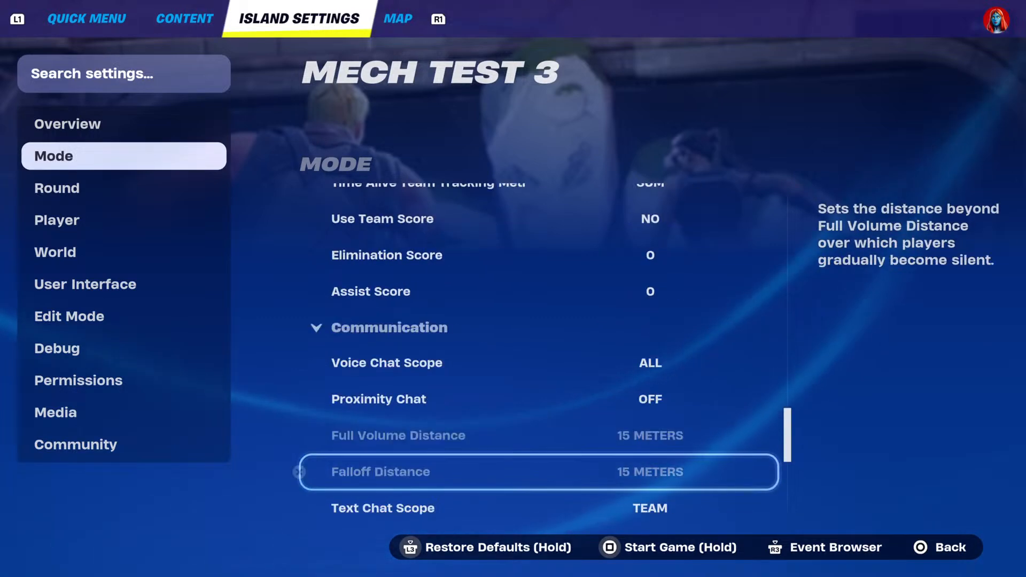
Review the Communication settings for voice chat, proximity chat and text chat scope.
key("Down")
key("Down")
key("Down")
key("Down")
Examine the Spectating and End Condition settings in Mode, including Last Standing Ends Game and All Teams Must Finish.
key("Down")
key("Down")
key("Down")
key("Down")
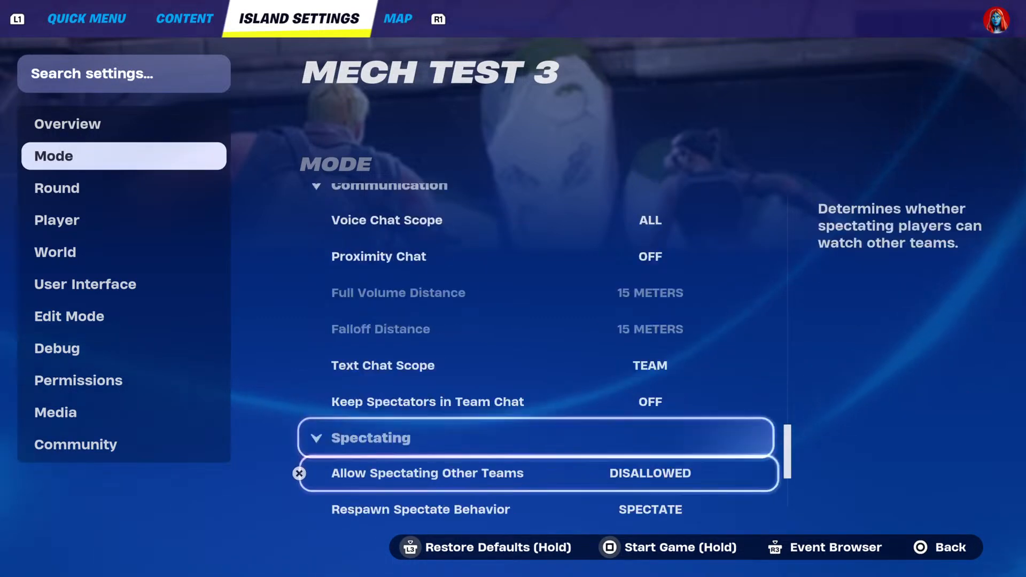
key("Down")
key("Down")
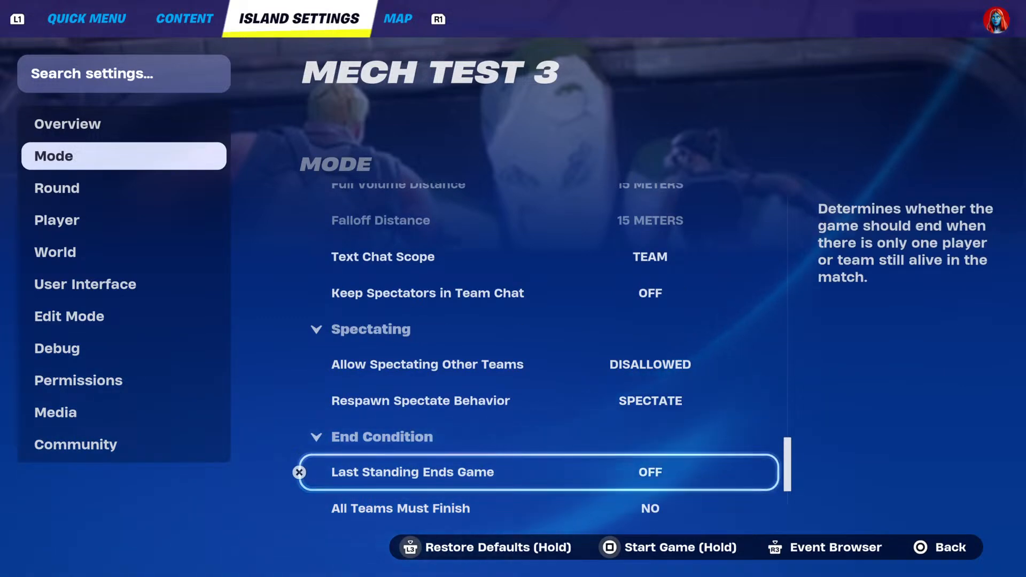
key("Up")
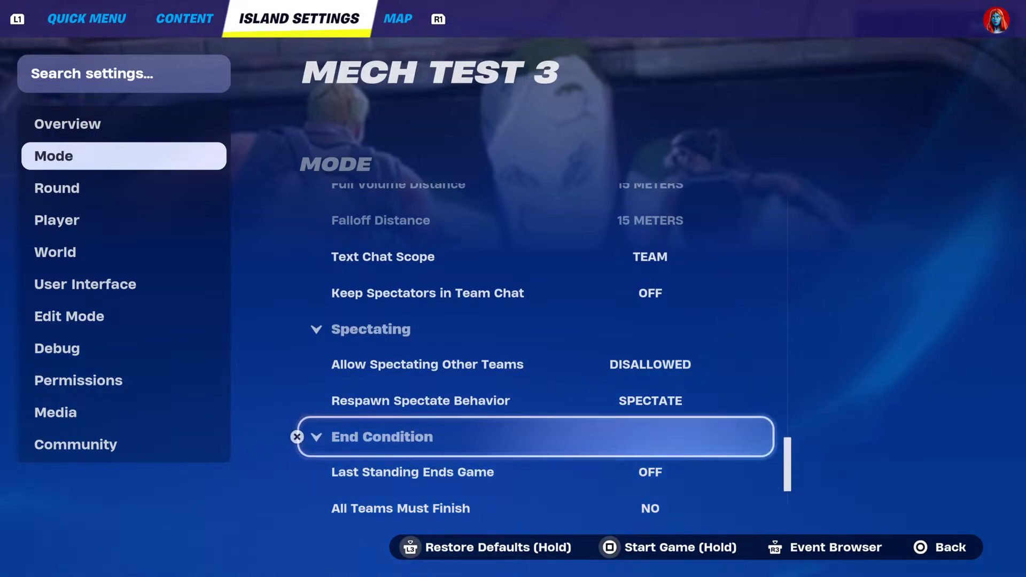
key("Down")
key("Down")
key("Up")
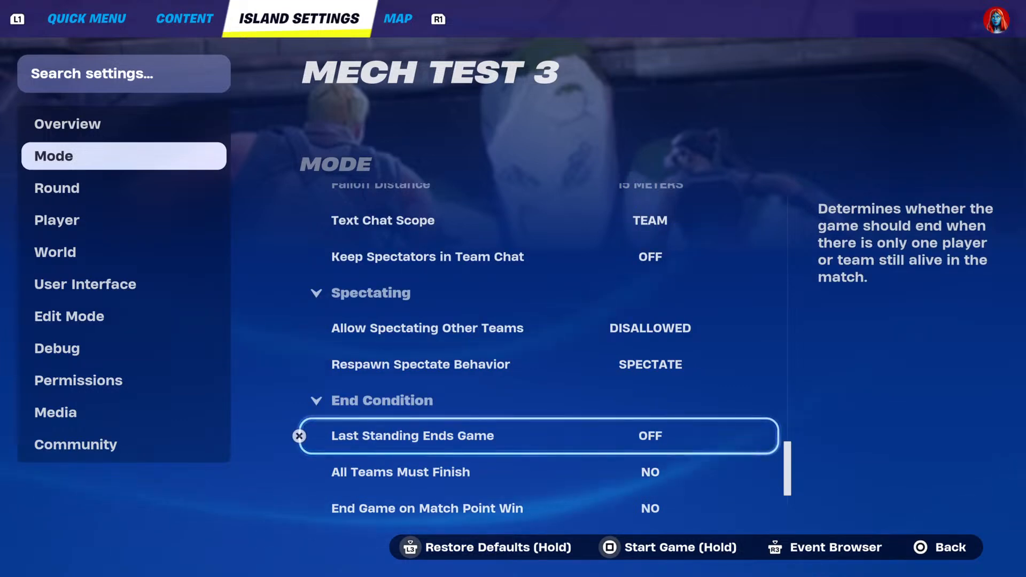
key("Down")
key("Down")
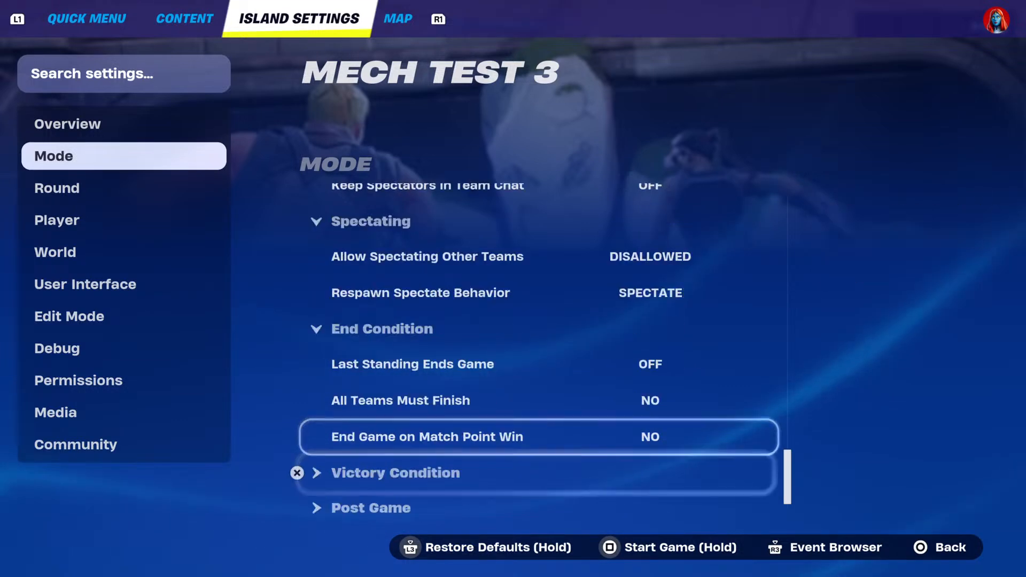
Expand the Victory Condition section and review Fastest Time Win and Game Win Condition.
key("Down")
key("Down")
key("Up")
key("Return")
key("Down")
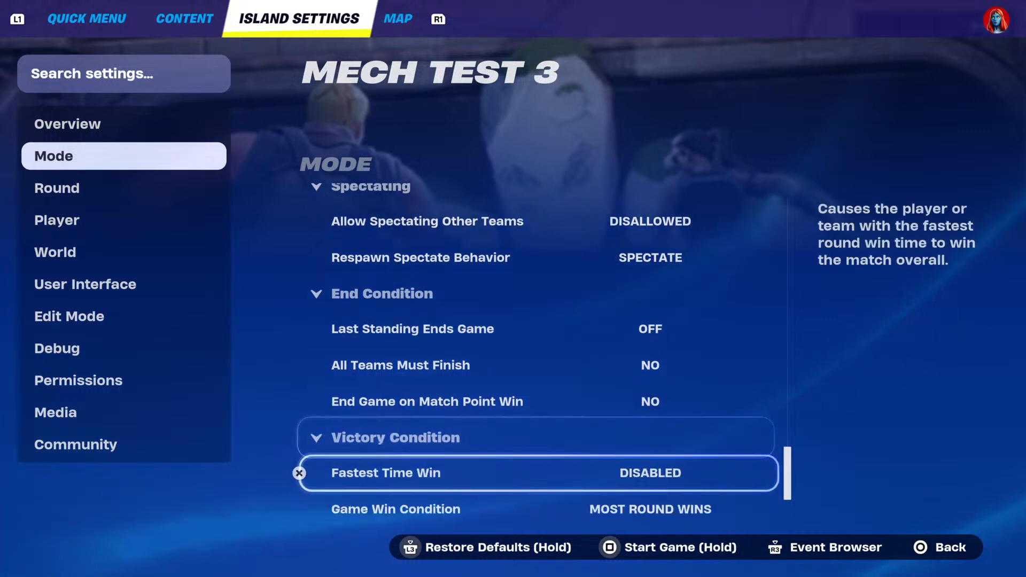
Expand the Post Game section and examine its winner display, callout, sound and custom victory and defeat options.
key("Down")
key("Down")
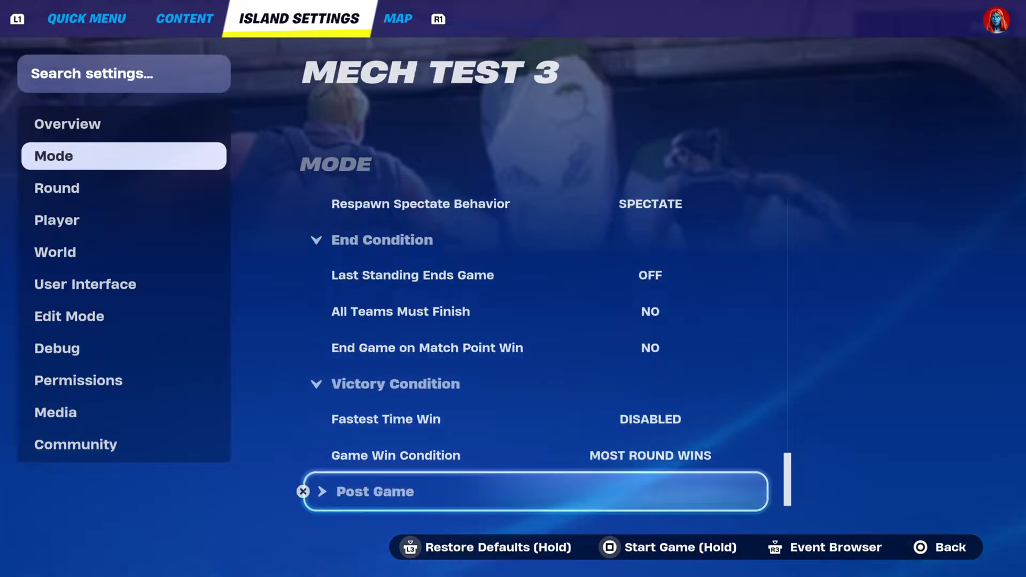
key("Return")
key("Down")
key("Down")
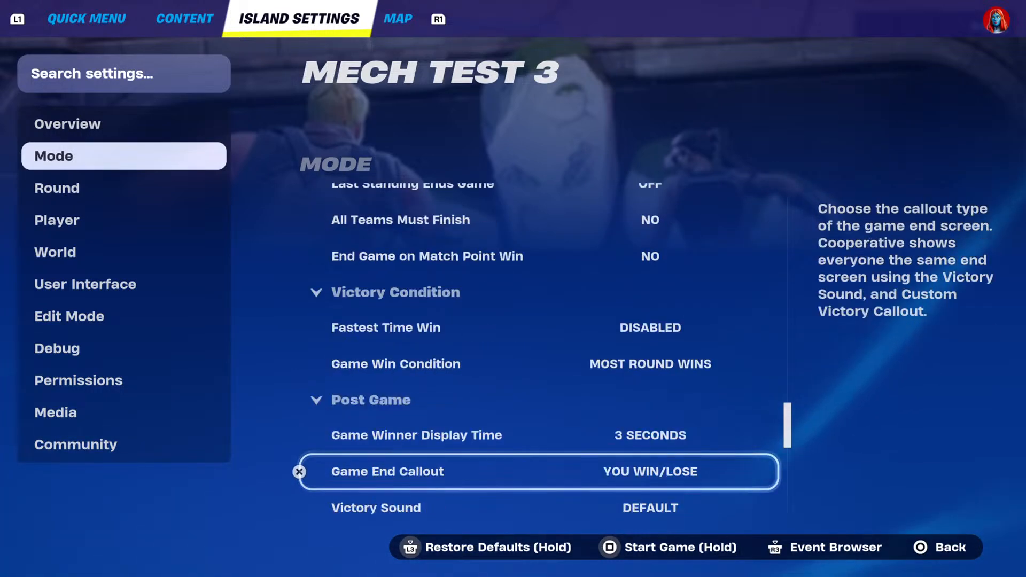
key("Down")
key("Down")
key("Down")
key("Down")
key("Down")
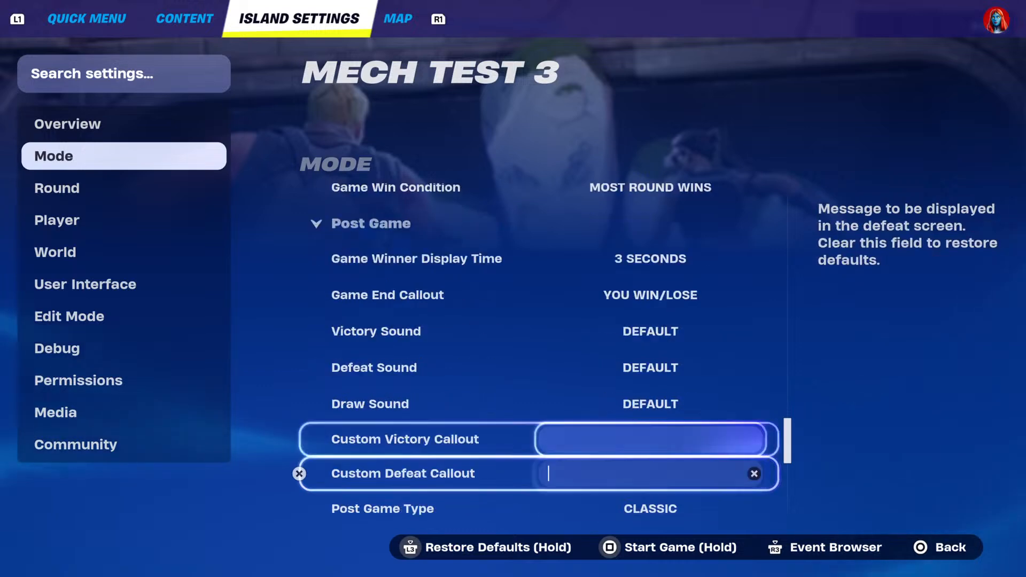
key("Down")
Open the Round settings and review the End Condition options, from Time Limit and Timer Direction to eliminations, objectives, items and stats.
key("Down")
key("Down")
key("Down")
key("Down")
key("Down")
key("Down")
key("Down")
key("Down")
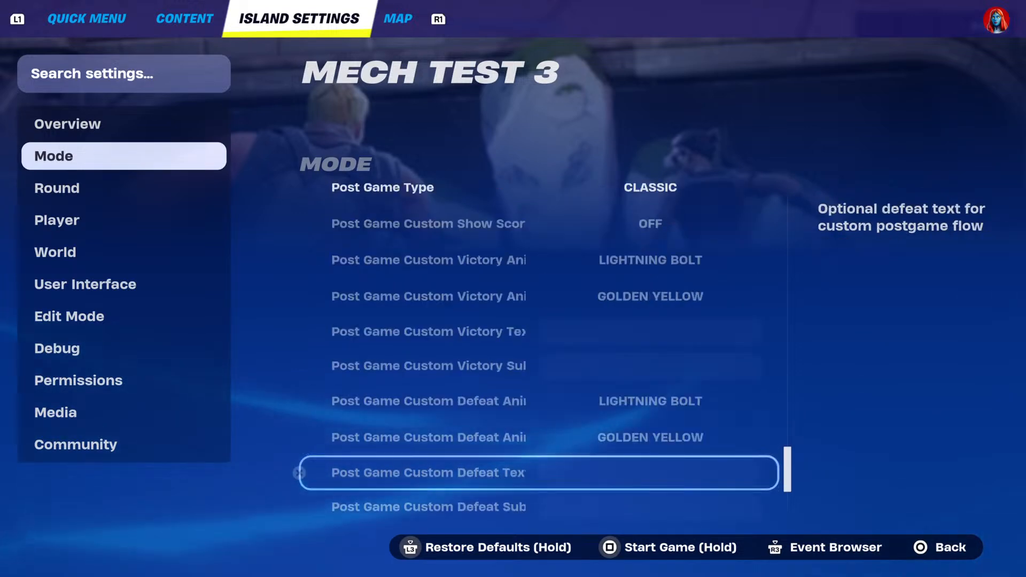
key("Escape")
key("Down")
key("Return")
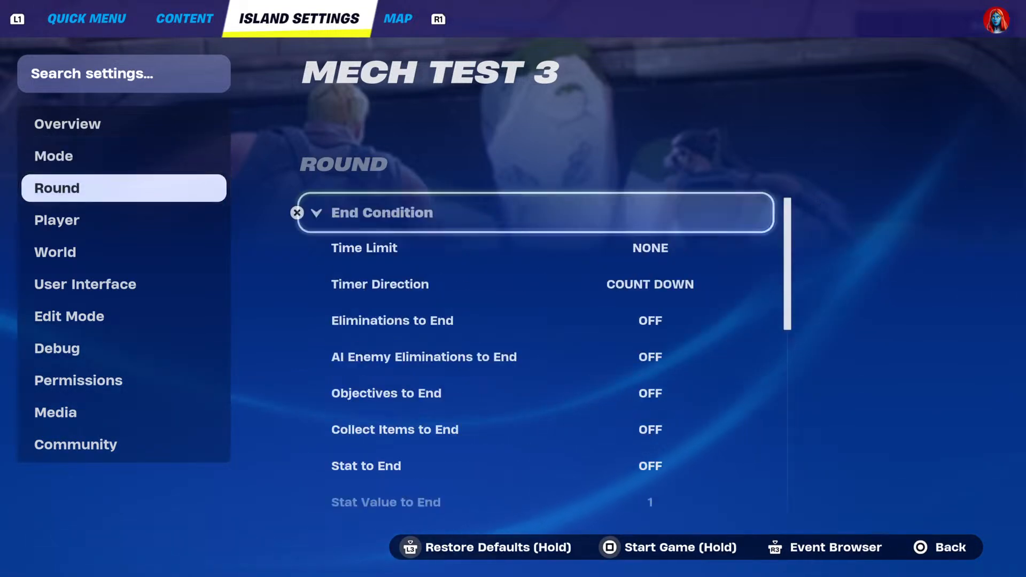
key("Down")
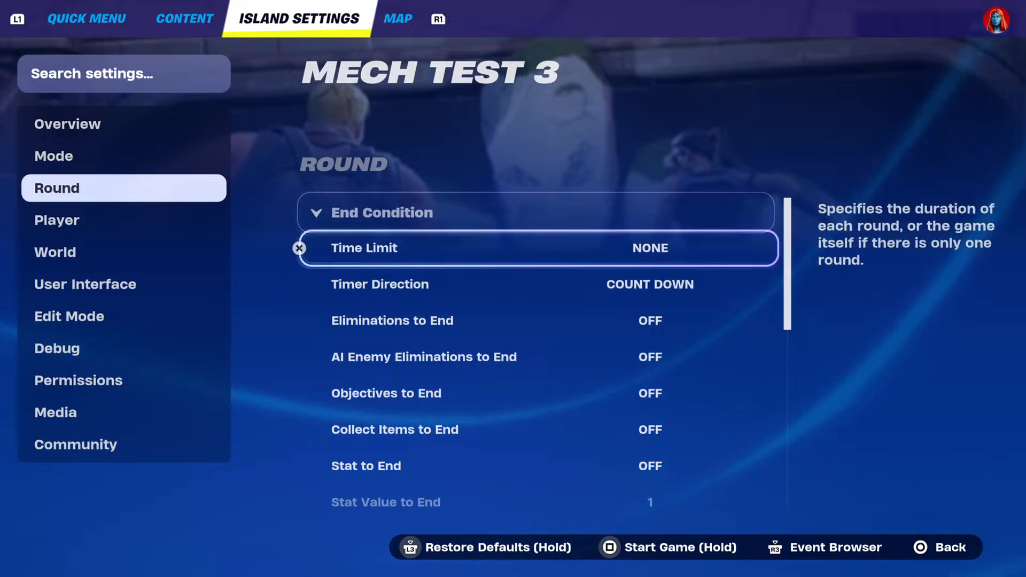
key("Down")
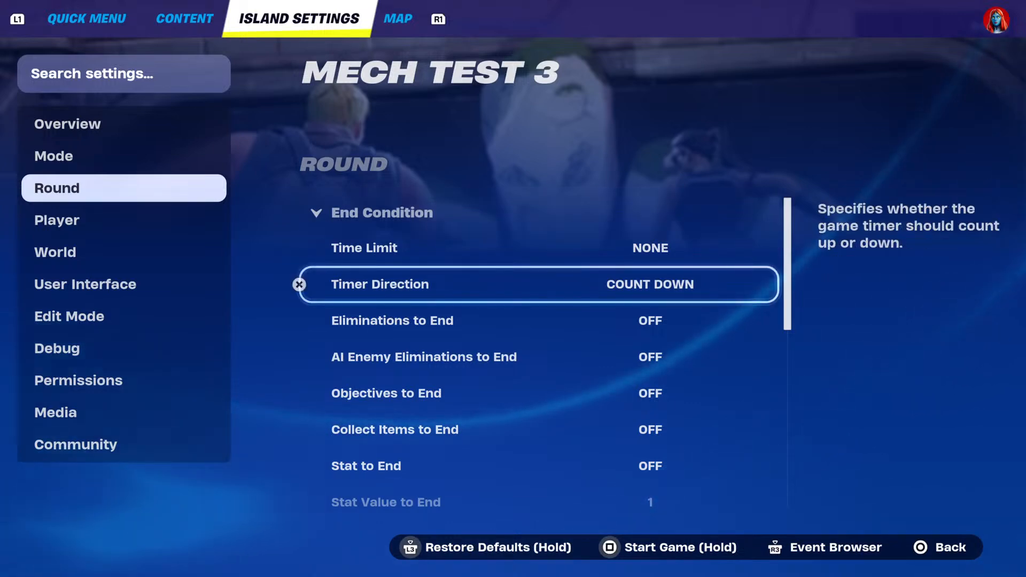
key("Down")
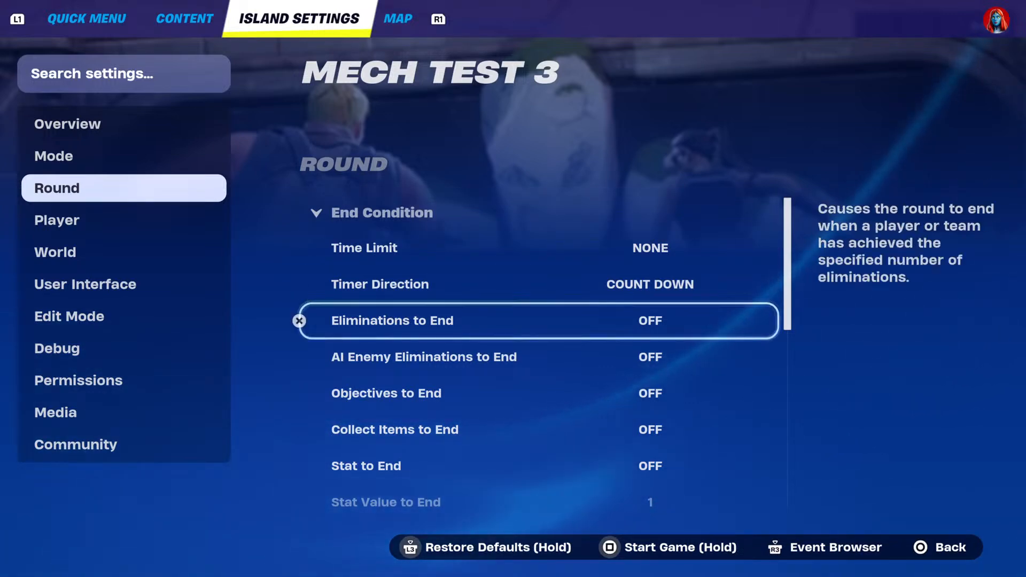
key("Down")
key("Down")
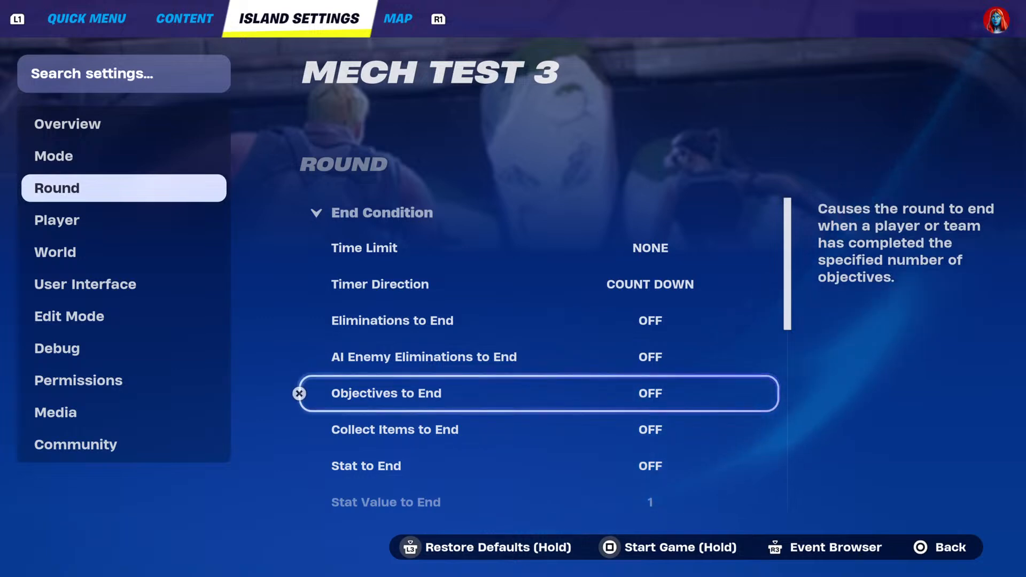
key("Down")
key("Down")
key("Down")
key("Down")
Examine the Post Round and Victory Condition settings of Round, including Round Win Condition and Tie Breakers 1 to 4, and exit the island settings.
key("Down")
key("Down")
key("Down")
key("Down")
key("Down")
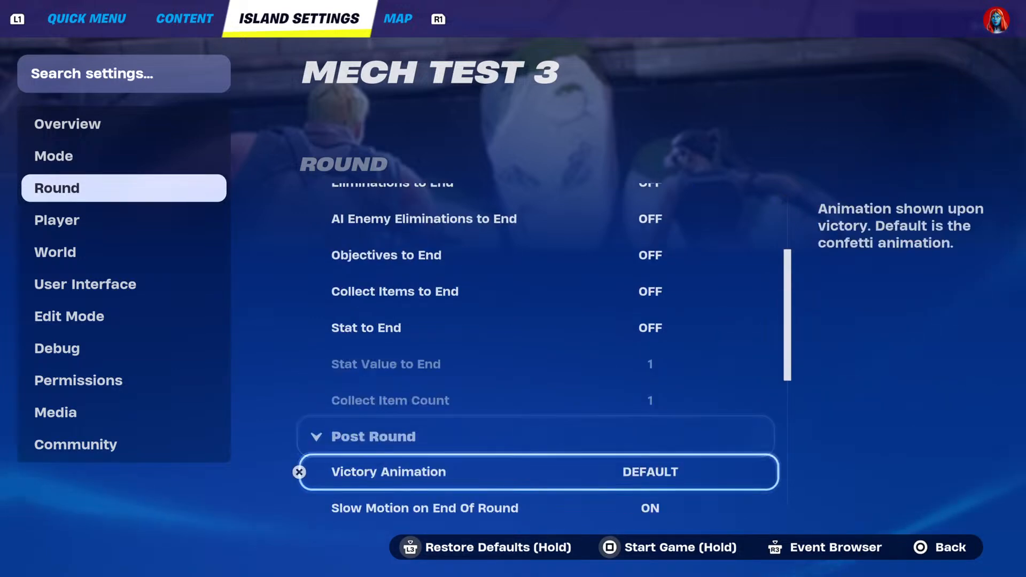
key("Down")
key("Down")
key("Down")
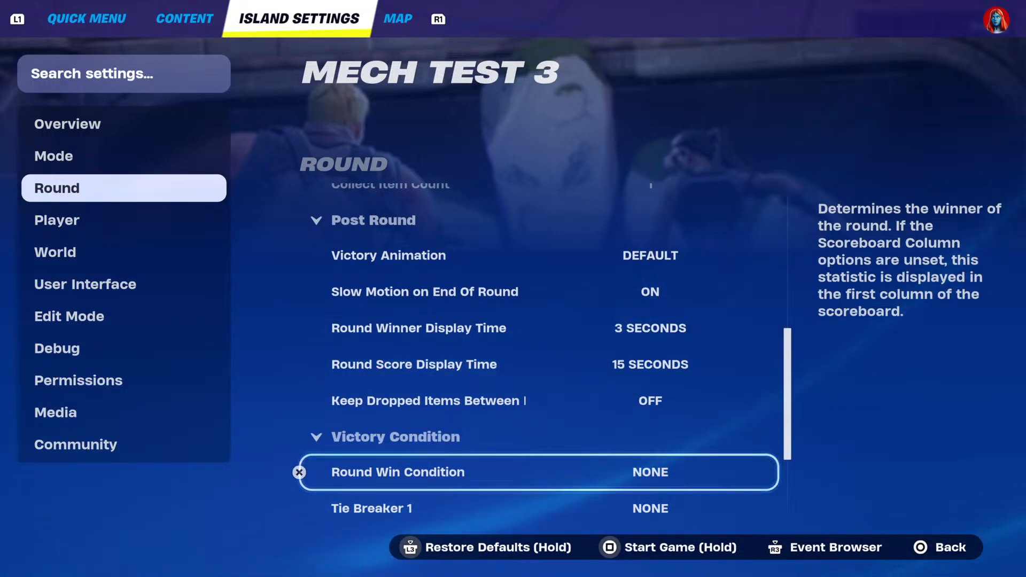
key("Up")
key("Down")
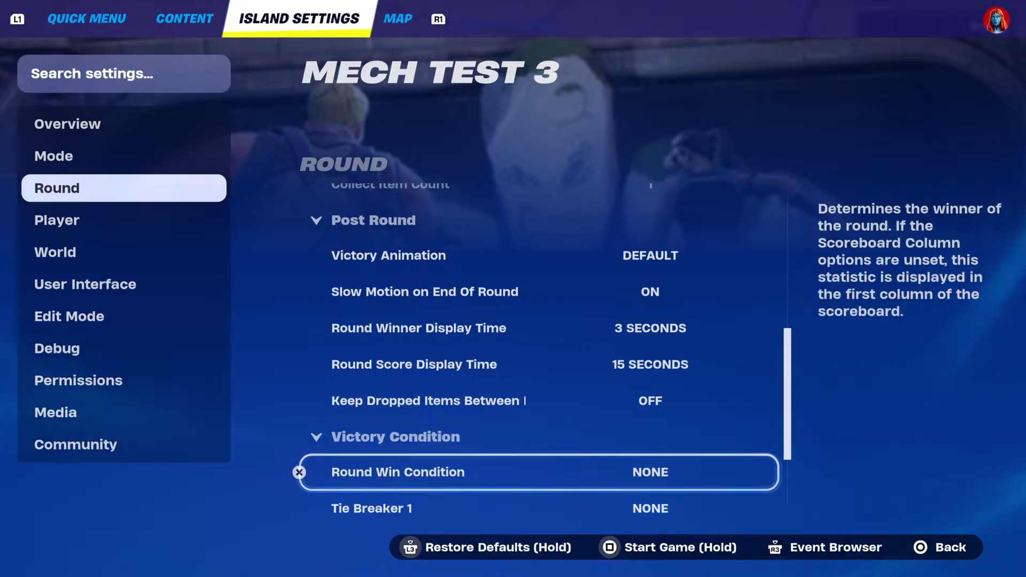
key("Down")
key("Down")
key("Down")
key("Down")
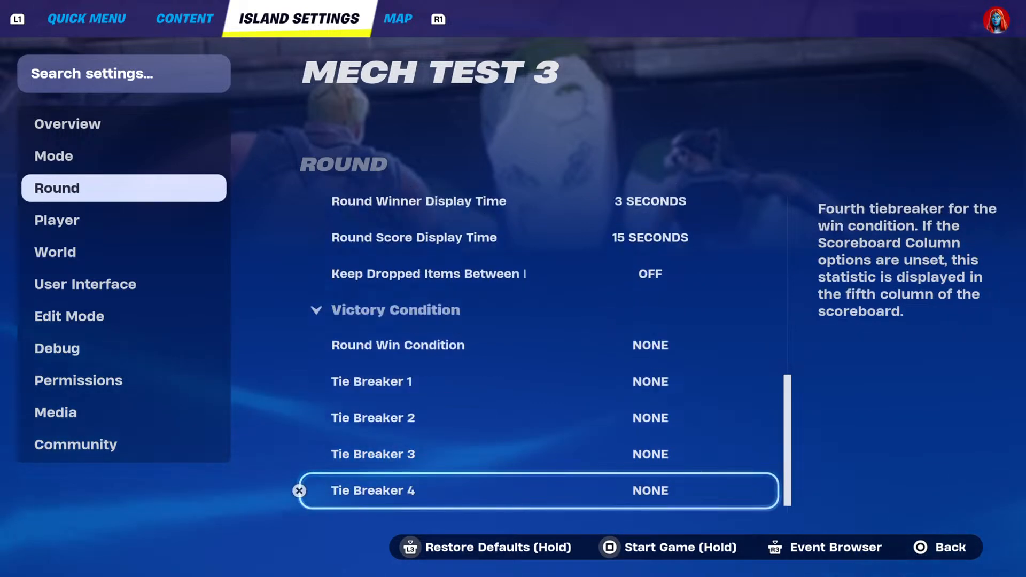
key("Escape")
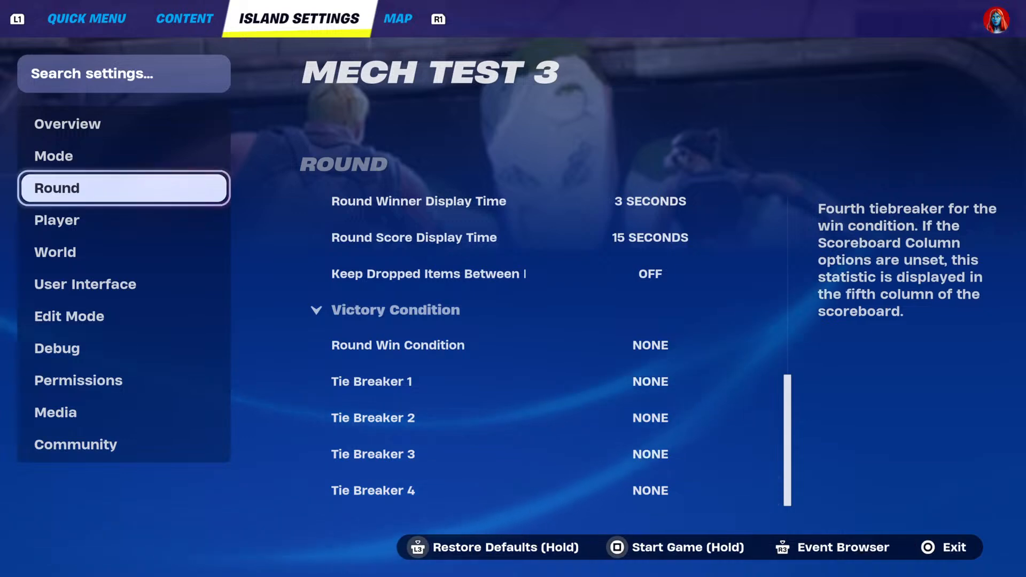
key("Escape")
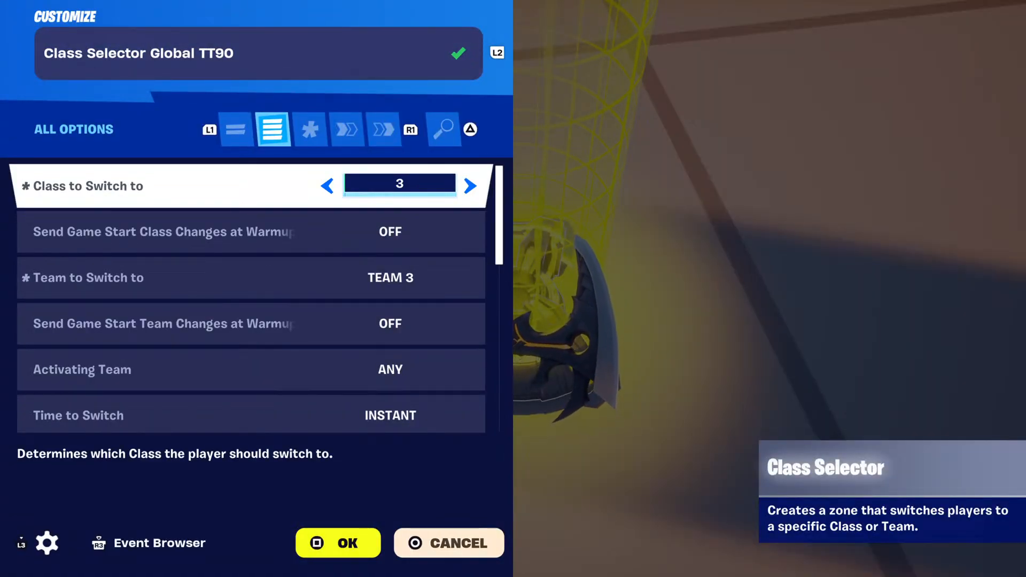
Review the Global Class Selector's class, team, activating team, switch time, respawn, health restore and item clearing options.
key("Down")
key("Down")
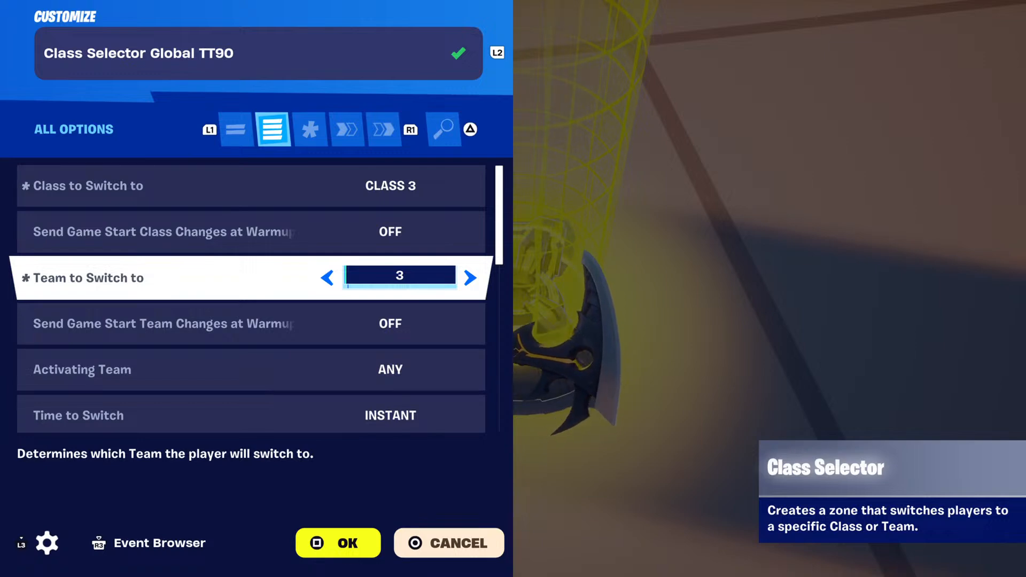
key("Down")
key("Down")
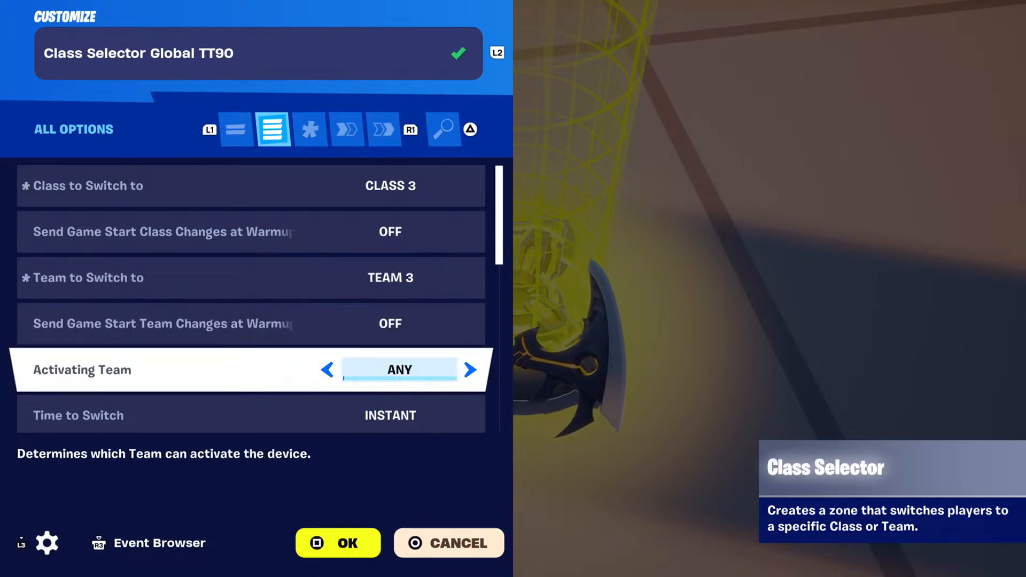
key("Down")
key("Down")
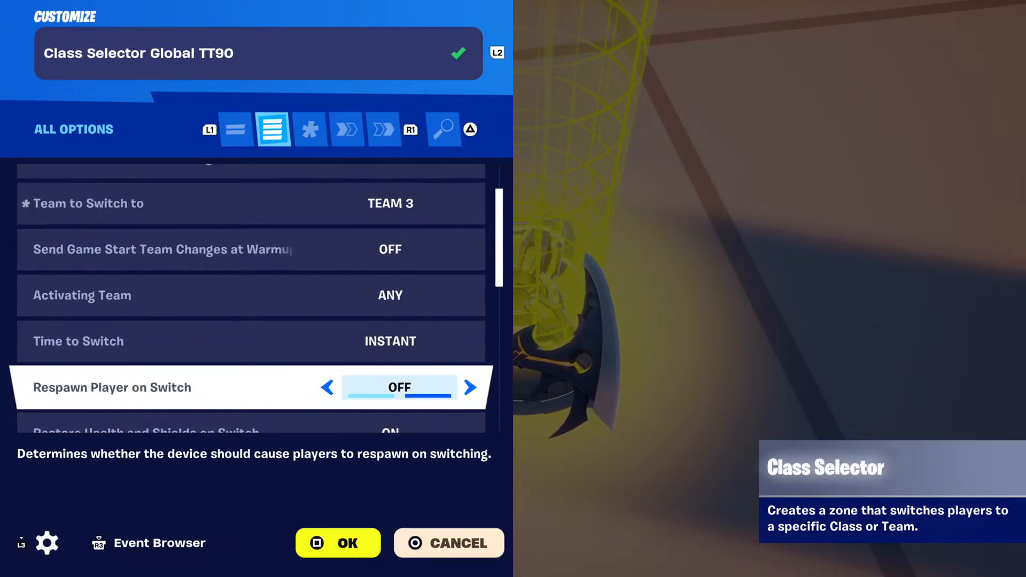
Examine the Class Selector's volume, visibility, accent color, enabled phase, audio, VFX and Throttle Class Changes options.
key("Down")
key("Down")
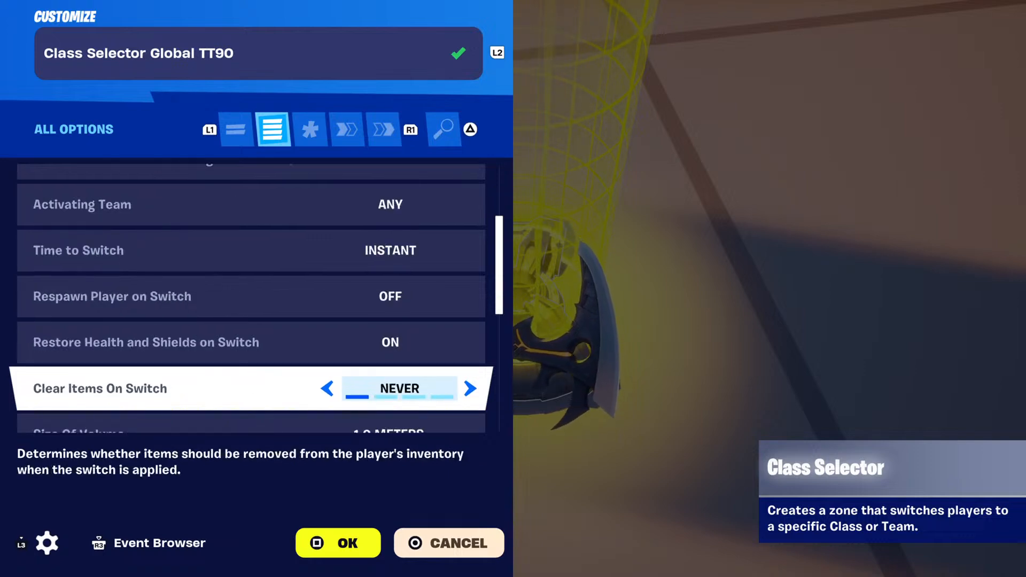
key("Down")
key("Down")
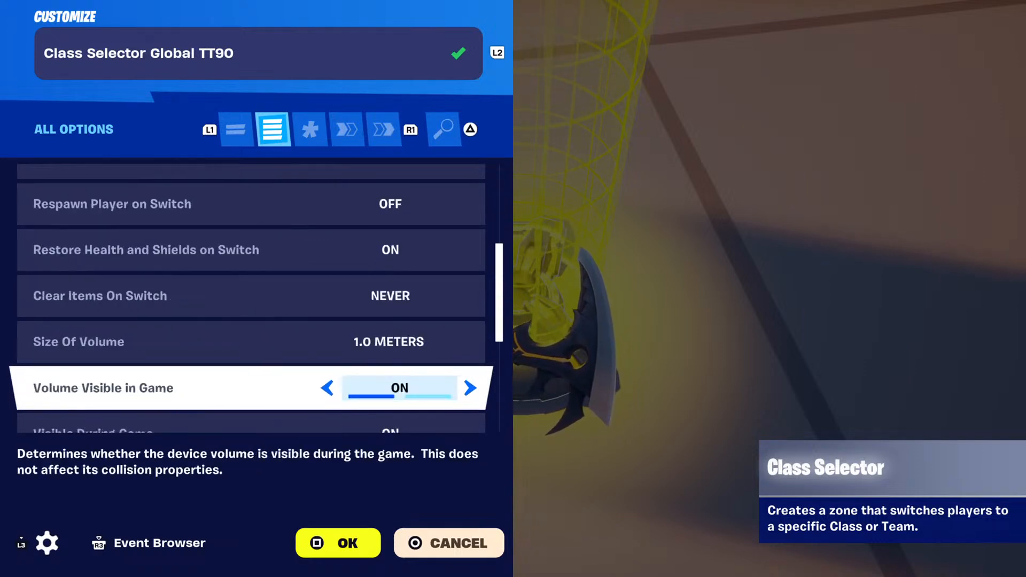
key("Down")
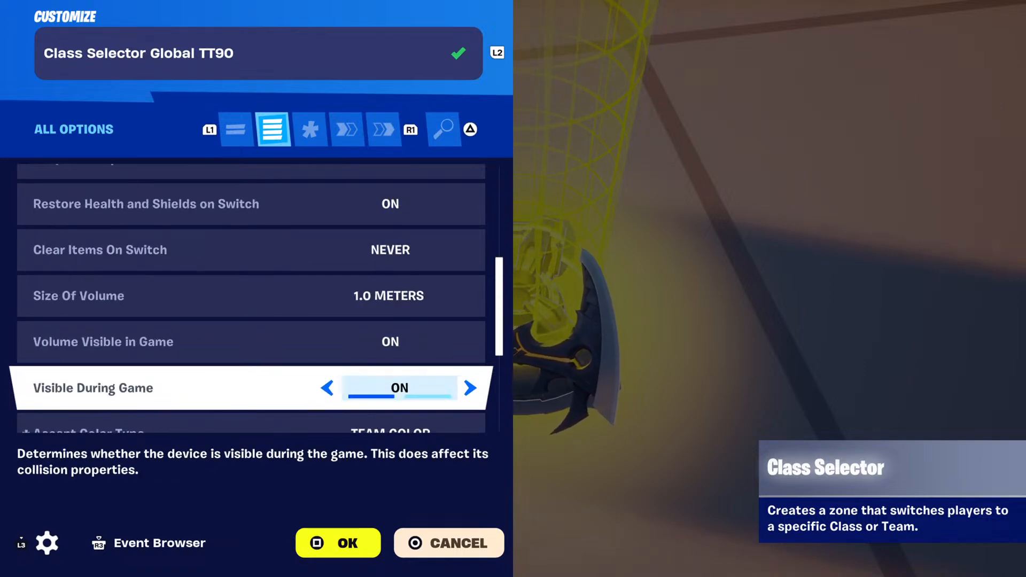
key("Down")
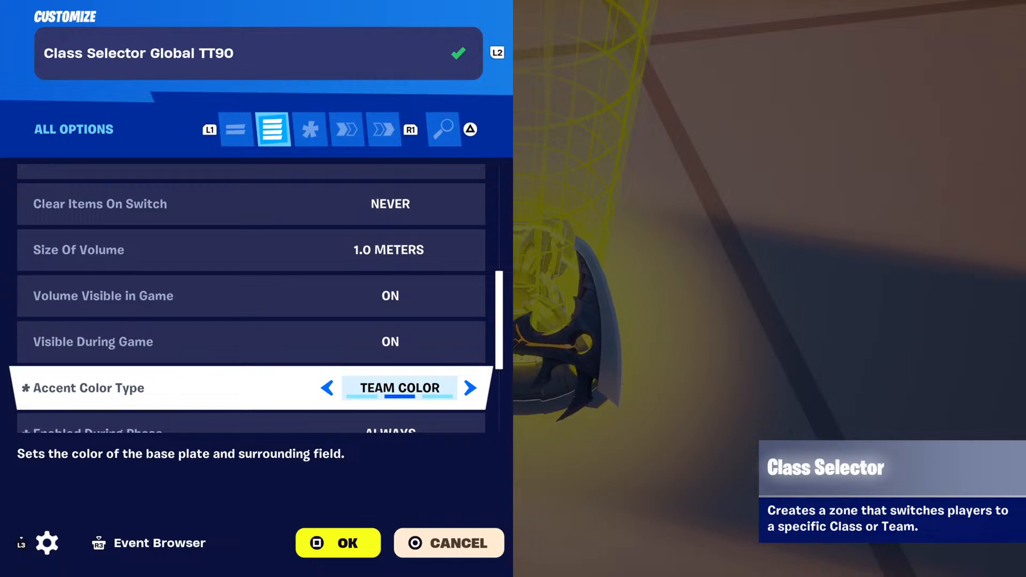
key("Down")
key("Down")
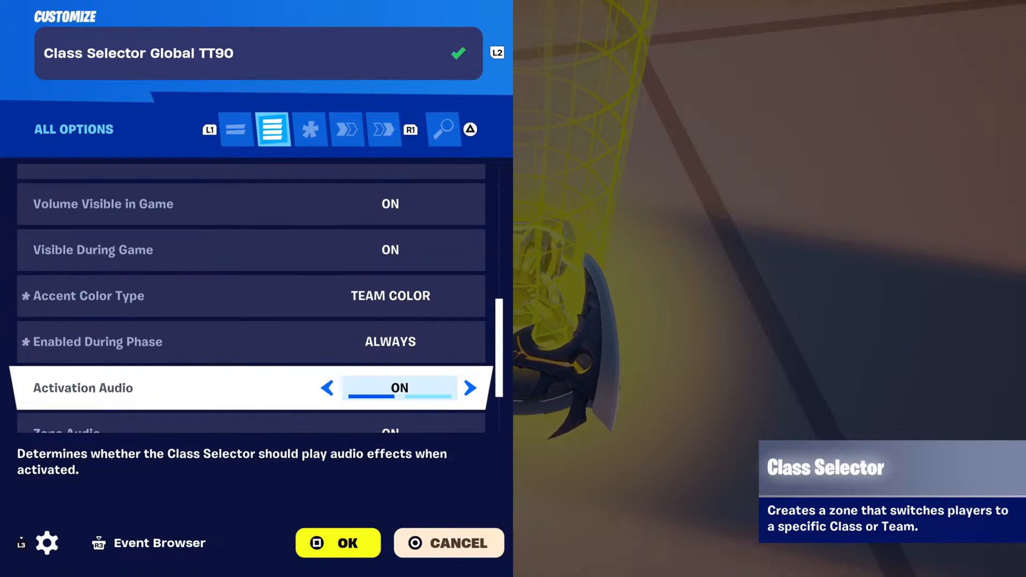
key("Down")
key("Down")
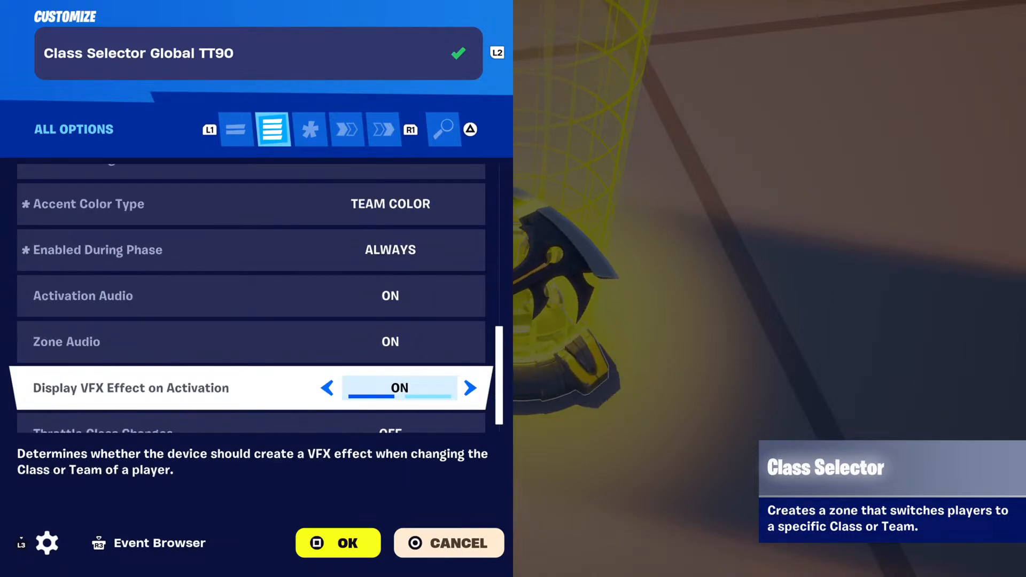
key("Down")
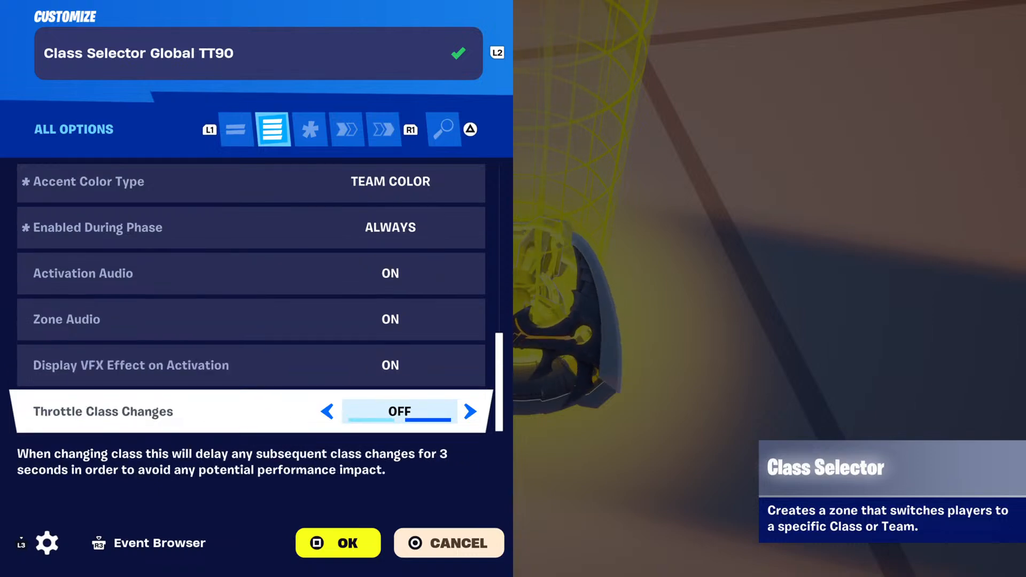
Review the Class Selector's functions, from Enable and Disable to Change Player to Team and Class and Change Selector Team.
key("R1")
key("R1")
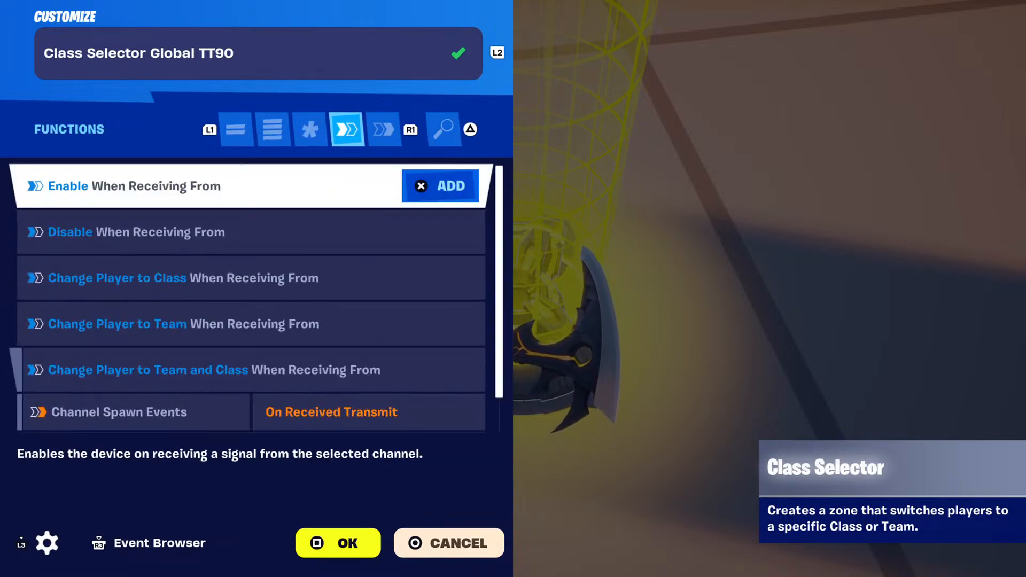
key("Down")
key("Down")
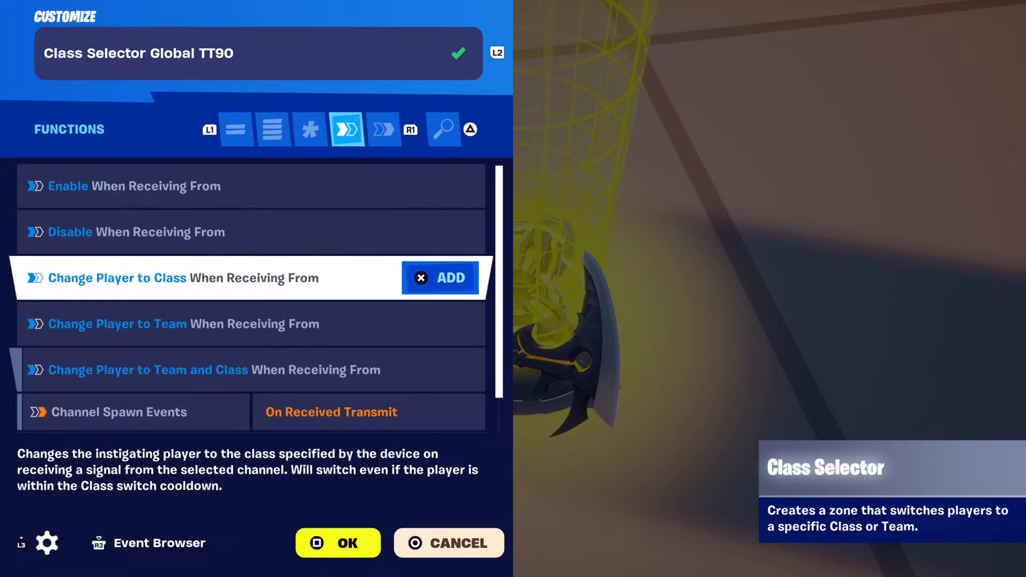
key("Down")
key("Down")
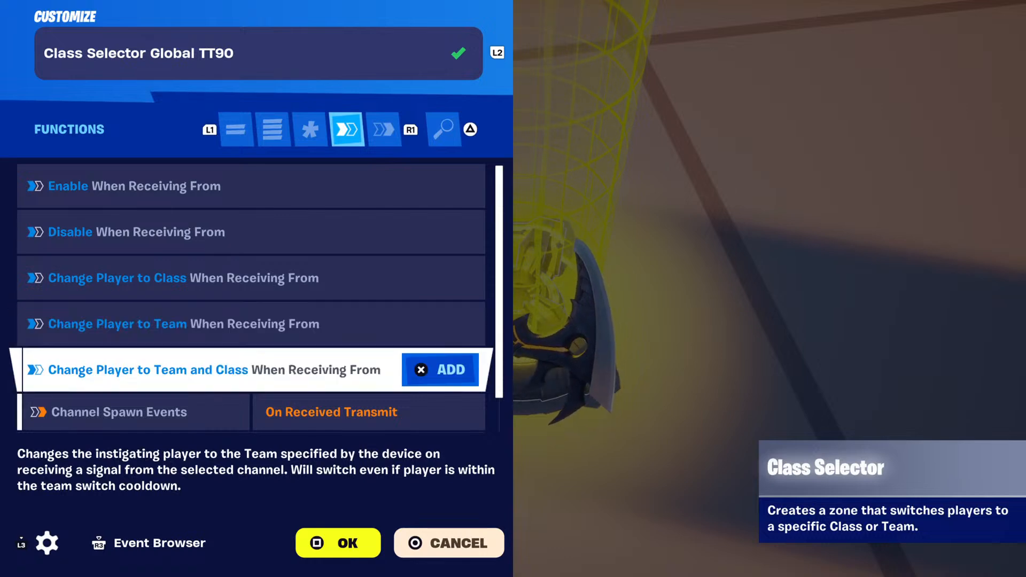
key("Down")
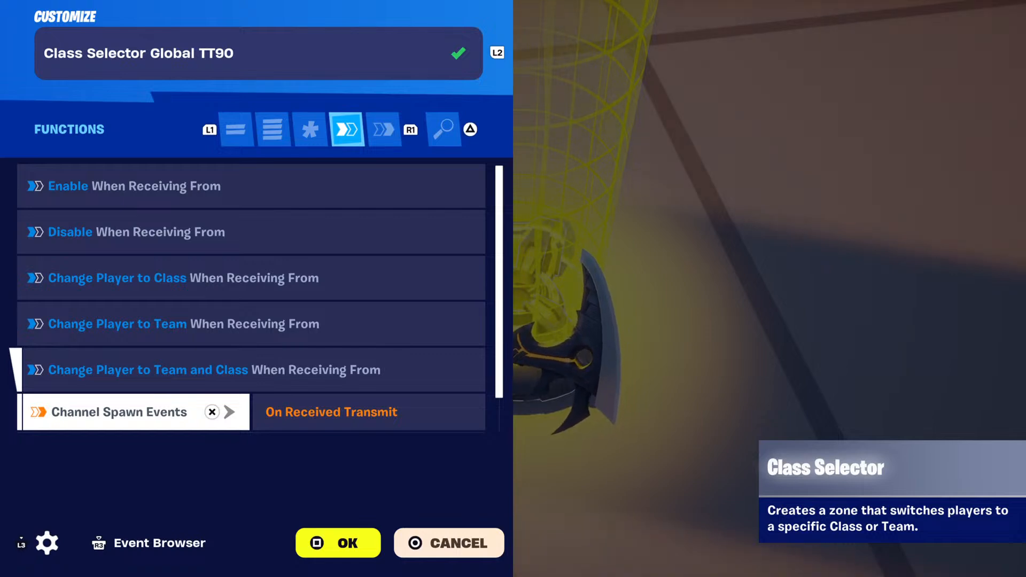
key("Down")
key("Up")
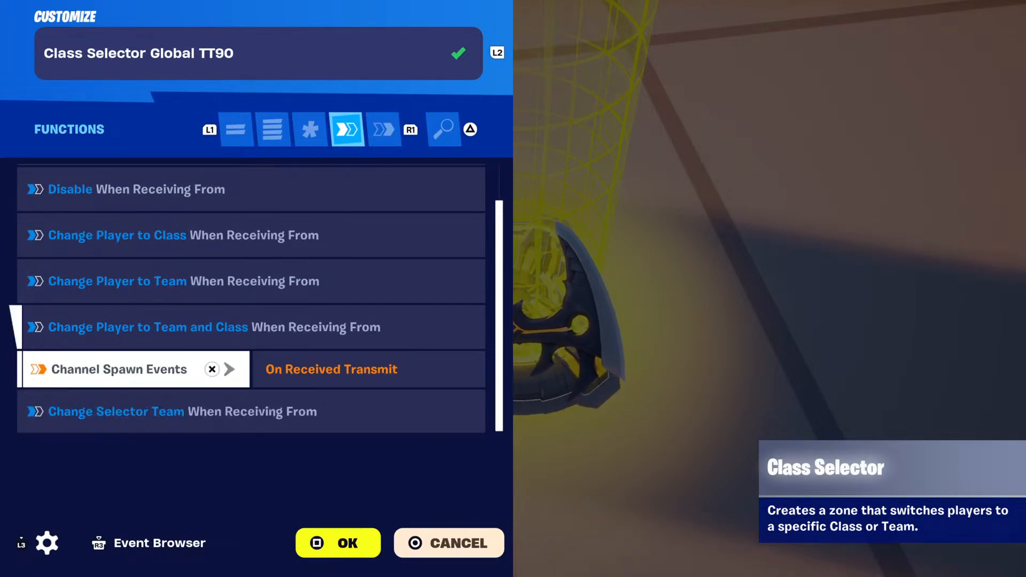
key("Down")
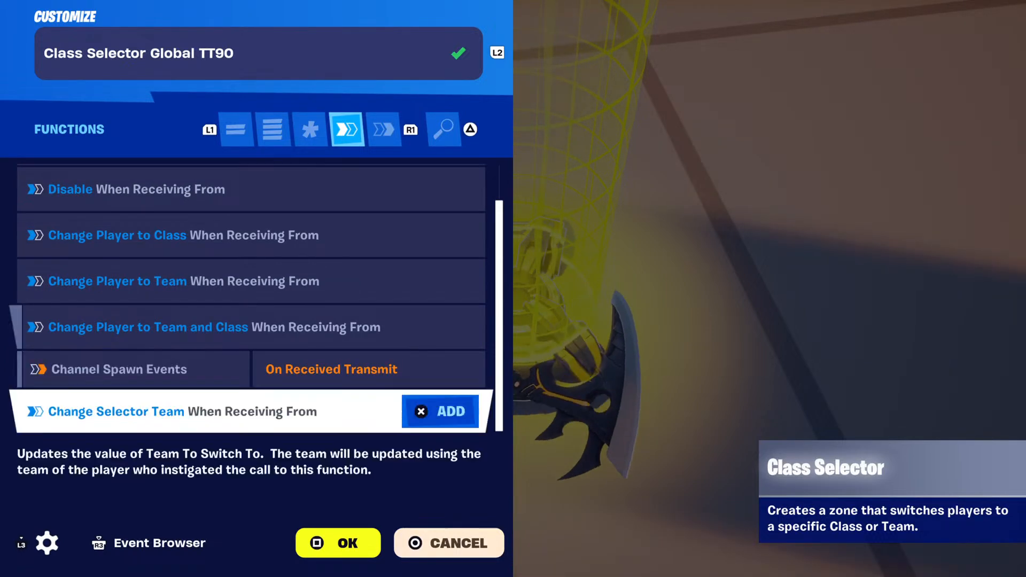
Check the Class Selector's On Class Switched and On Team Switched events and close its customization.
key("e")
key("Down")
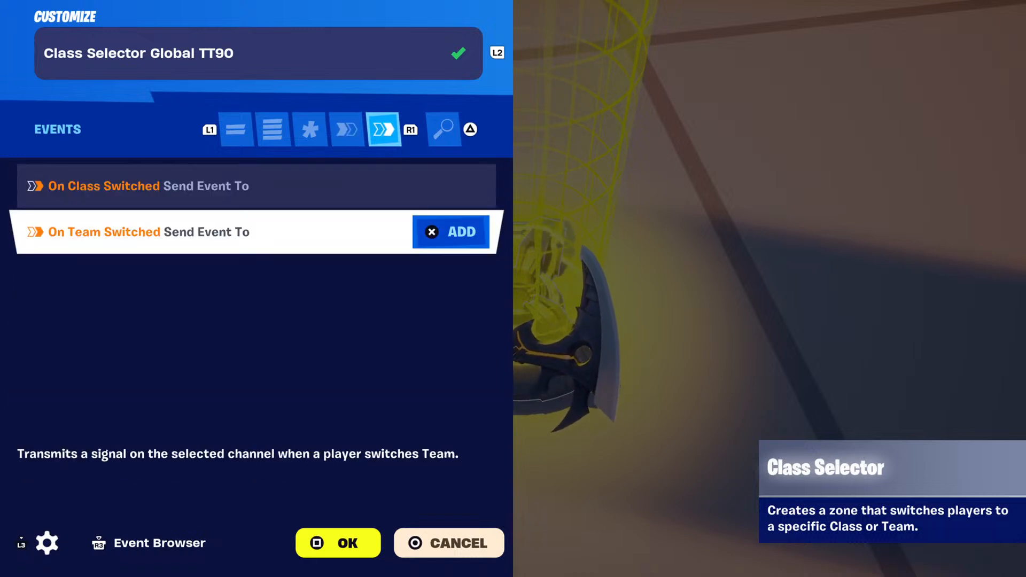
key("Escape")
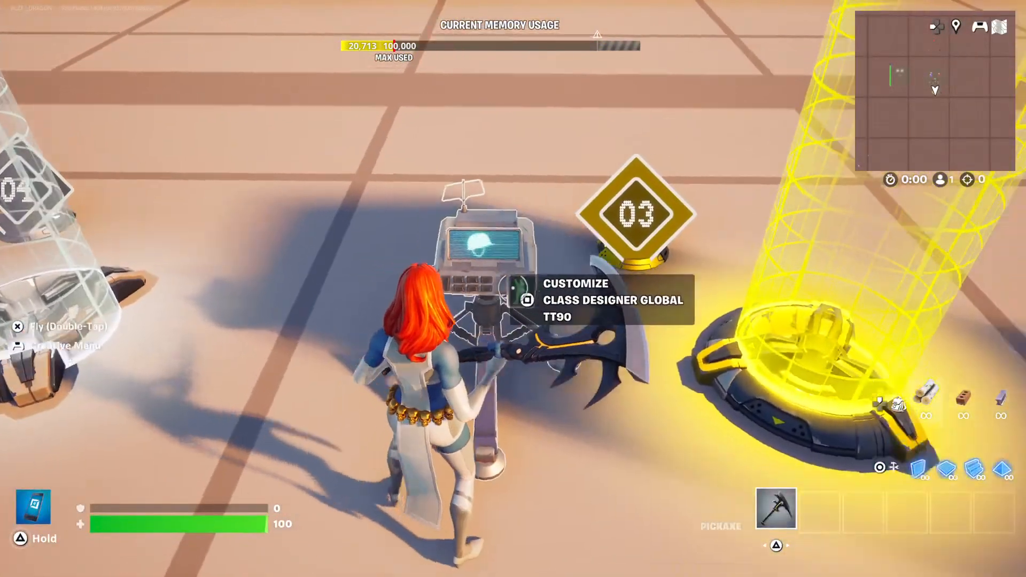
Open the customization of the Global Class Designer beside the 03 marker and inspect its Class Identifier and Class Name.
key("e")
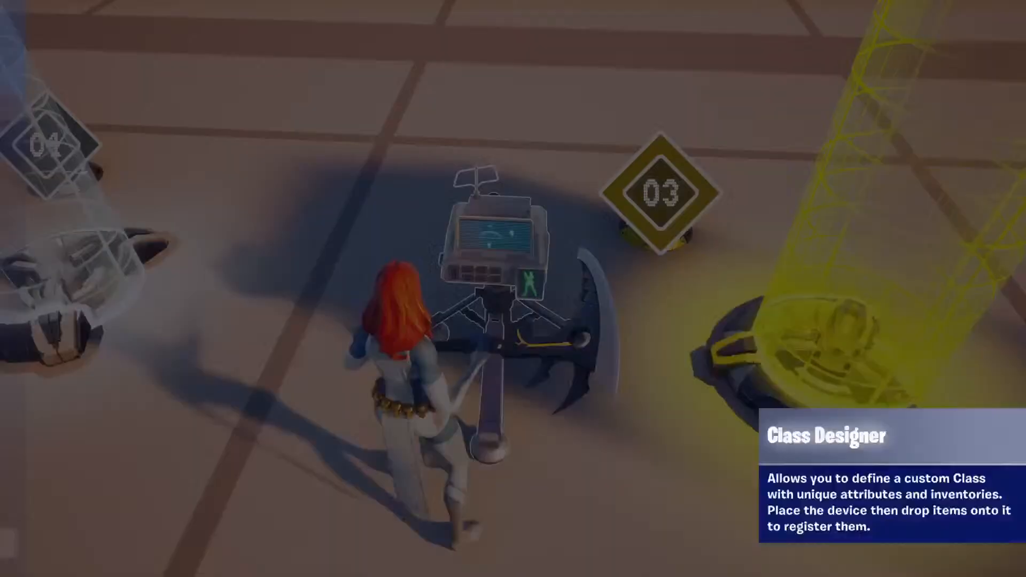
key("q")
key("q")
key("q")
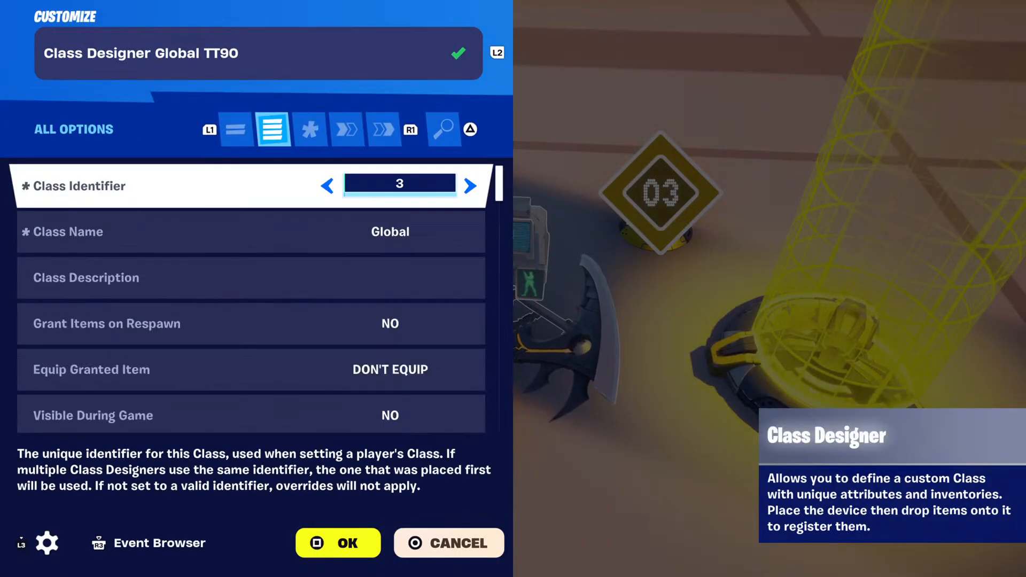
key("Down")
key("Up")
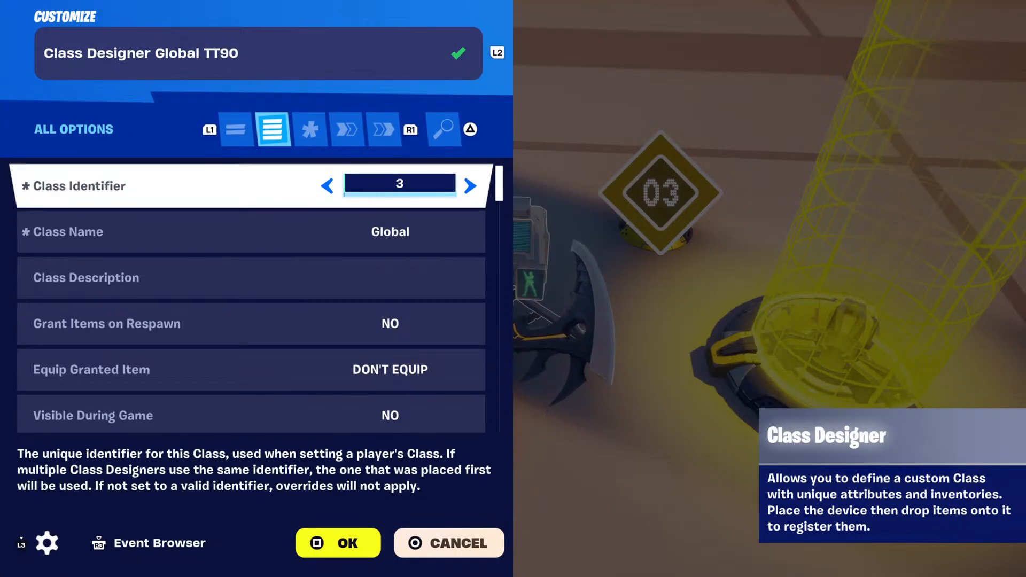
key("Down")
key("Return")
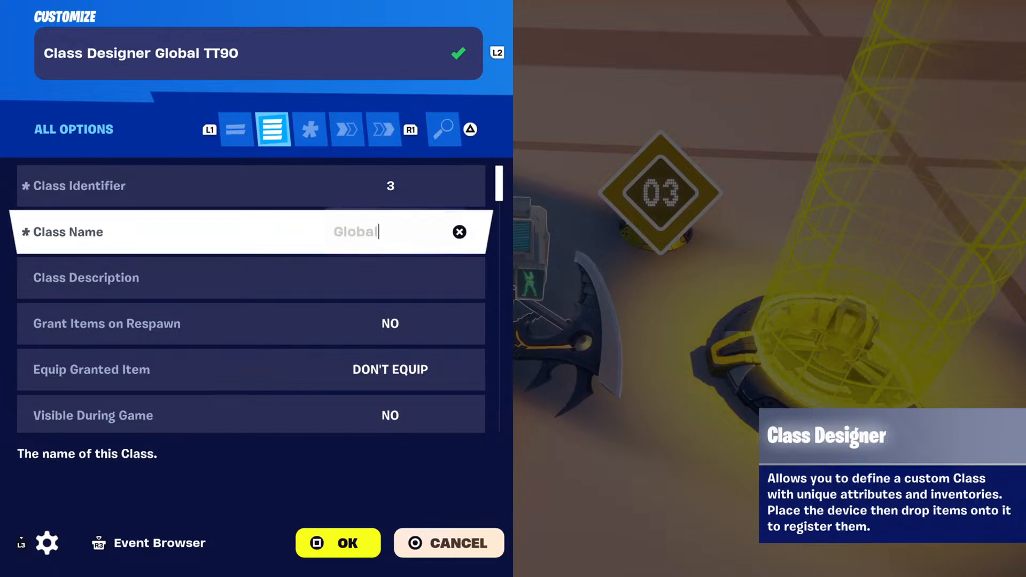
Review the Global Class Designer's class description, item granting, visibility, ammo, pickaxe, invincibility, health and shield options.
key("Down")
key("Down")
key("Down")
key("Down")
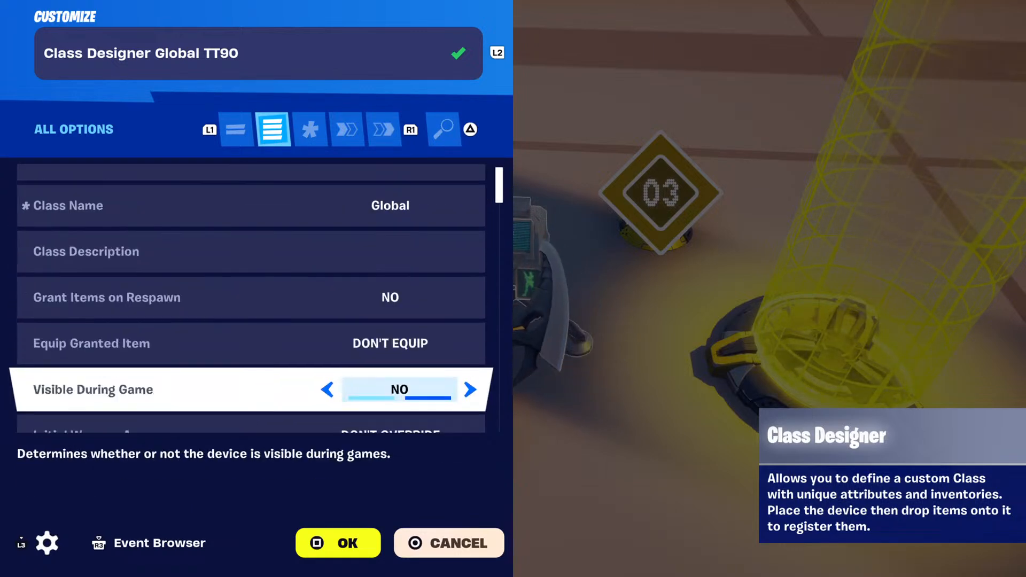
key("Down")
key("Down")
key("Down")
key("Down")
key("Down")
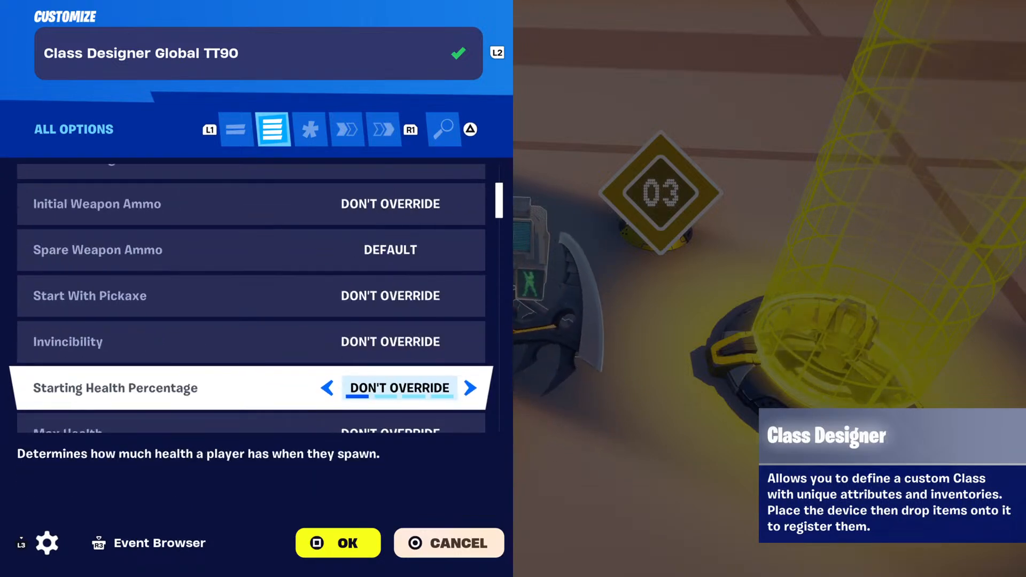
key("Down")
key("Down")
key("Down")
key("Down")
key("Down")
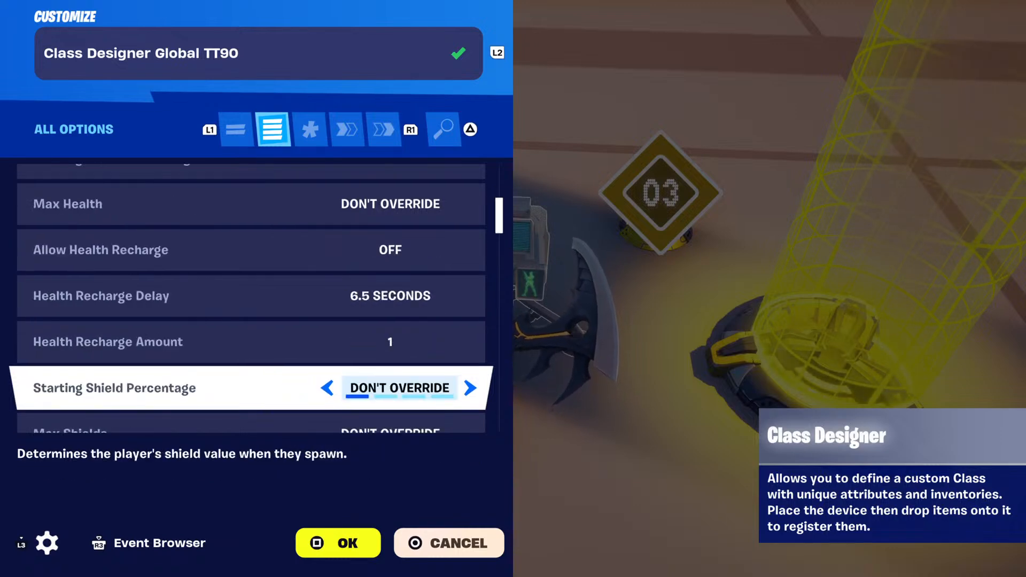
key("Down")
key("Down")
key("Down")
key("Down")
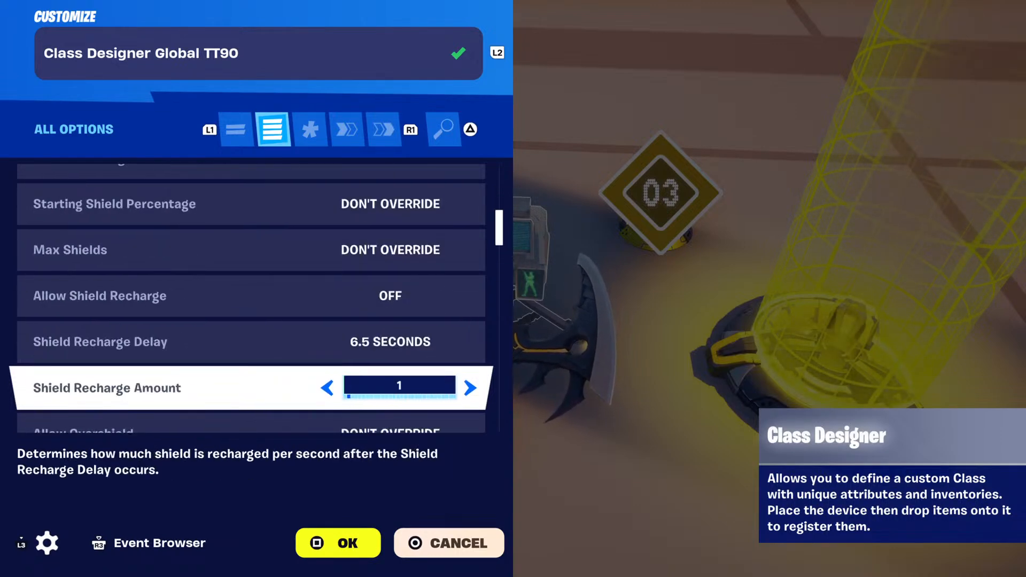
Examine the Class Designer's overshield, movement, sprinting, sliding, cooldown and infinite-resource options.
key("Down")
key("Down")
key("Down")
key("Down")
key("Down")
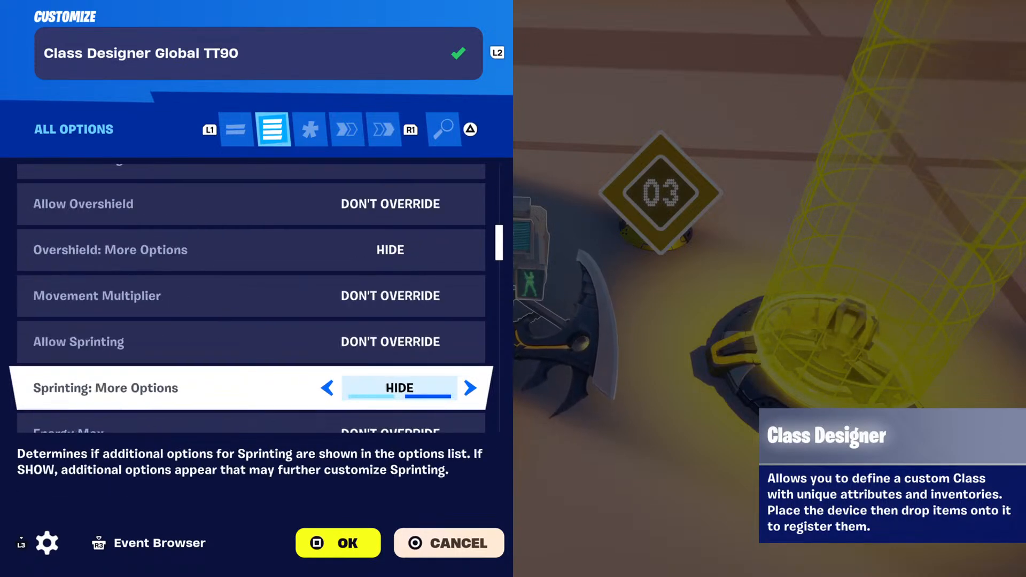
key("Down")
key("Down")
key("Down")
key("Down")
key("Down")
key("Down")
key("Down")
key("Down")
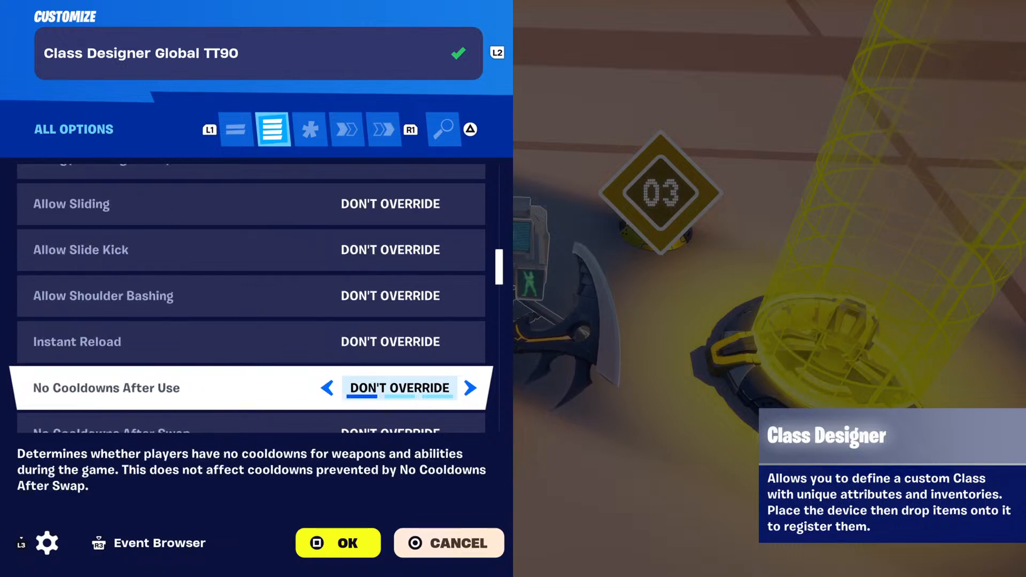
key("Down")
key("Down")
key("Down")
key("Down")
key("Down")
key("Down")
key("Down")
key("Down")
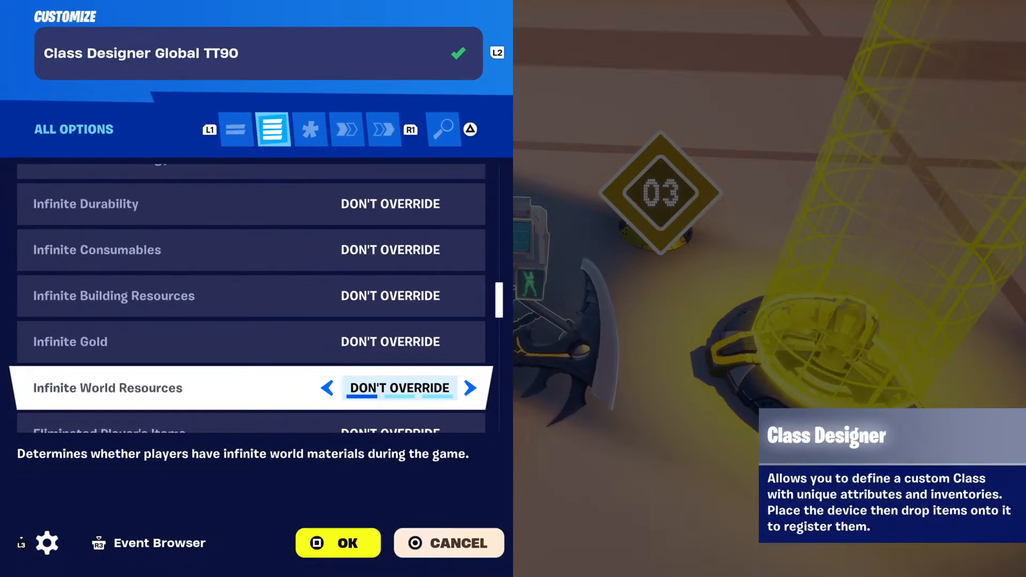
Examine the Class Designer's eliminated-player resources, fall damage, gravity, jump fatigue, mantling, flight and name plate options.
key("Down")
key("Down")
key("Down")
key("Down")
key("Down")
key("Down")
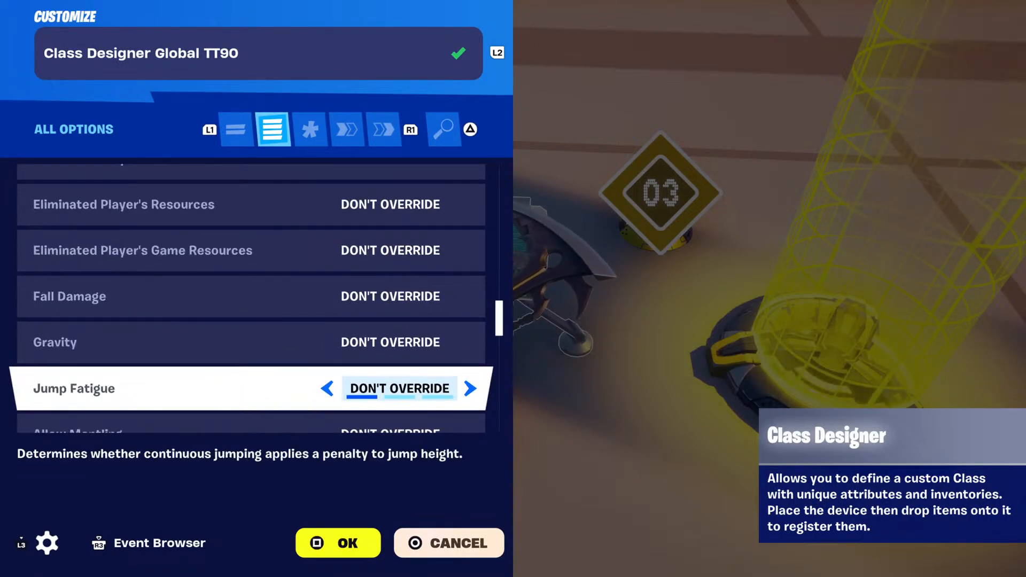
key("Down")
key("Down")
key("Down")
key("Down")
key("Down")
key("Down")
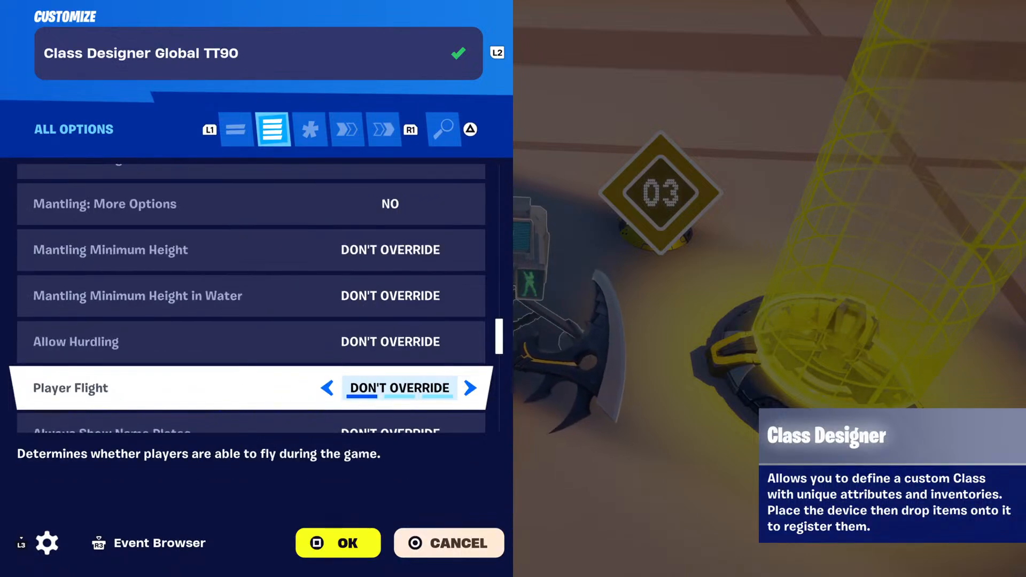
key("Down")
key("Down")
key("Down")
key("Down")
key("Down")
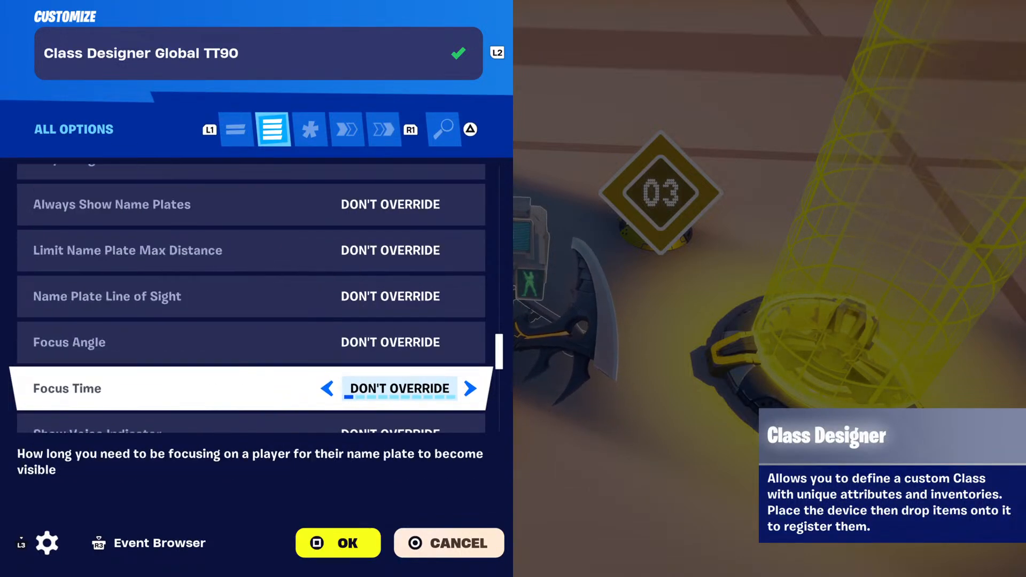
Review the Class Designer's glider redeploy, Down But Not Out, building, respawn, gold, item drop and harvest options.
key("Down")
key("Down")
key("Down")
key("Down")
key("Down")
key("Down")
key("Down")
key("Down")
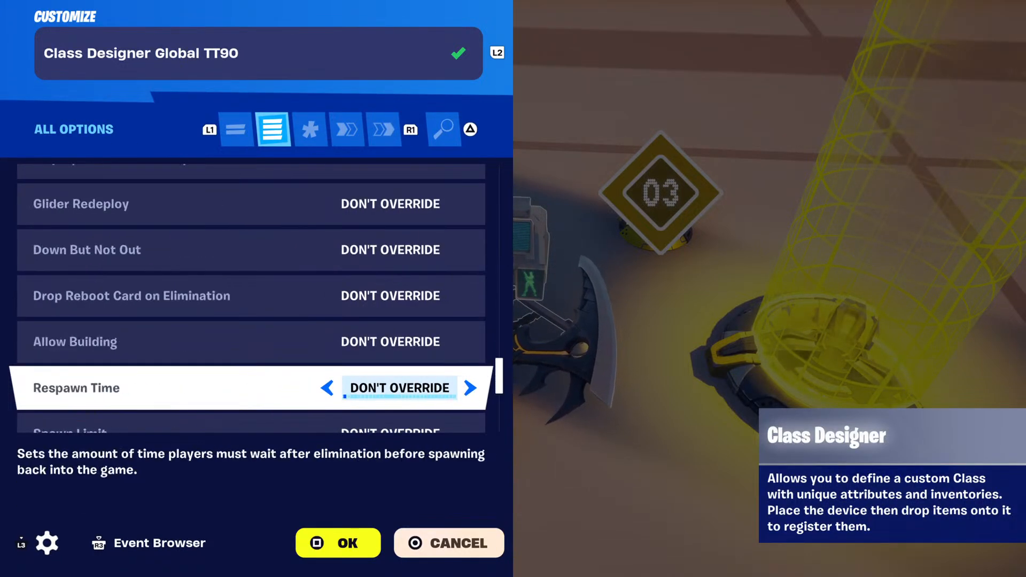
key("Down")
key("Down")
key("Down")
key("Down")
key("Down")
key("Down")
key("Down")
key("Down")
key("Down")
key("Down")
key("Down")
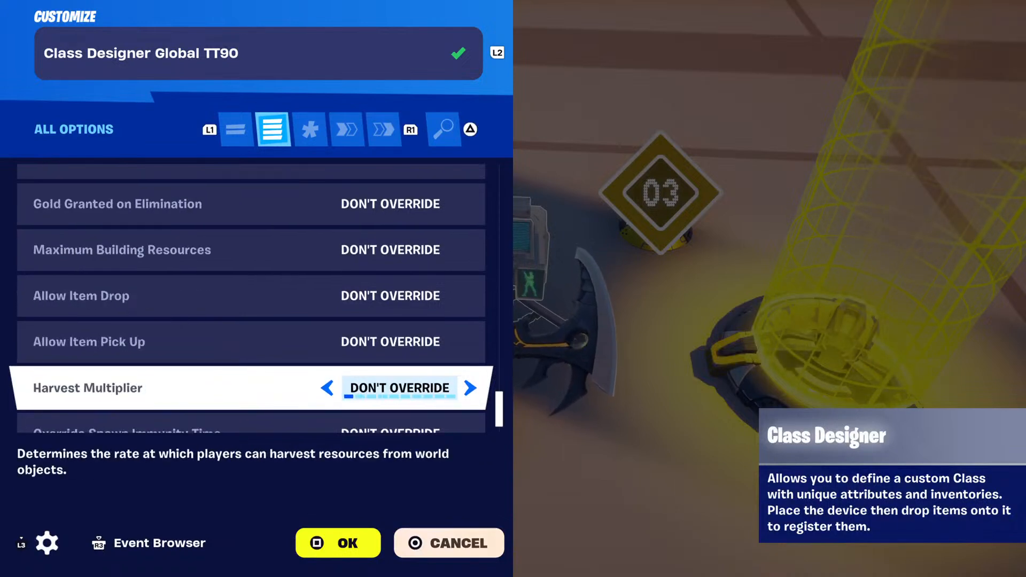
key("Down")
key("Down")
Check the Class Designer's Show in UI and Hide in UI functions and its events, and close its customization.
key("e")
key("e")
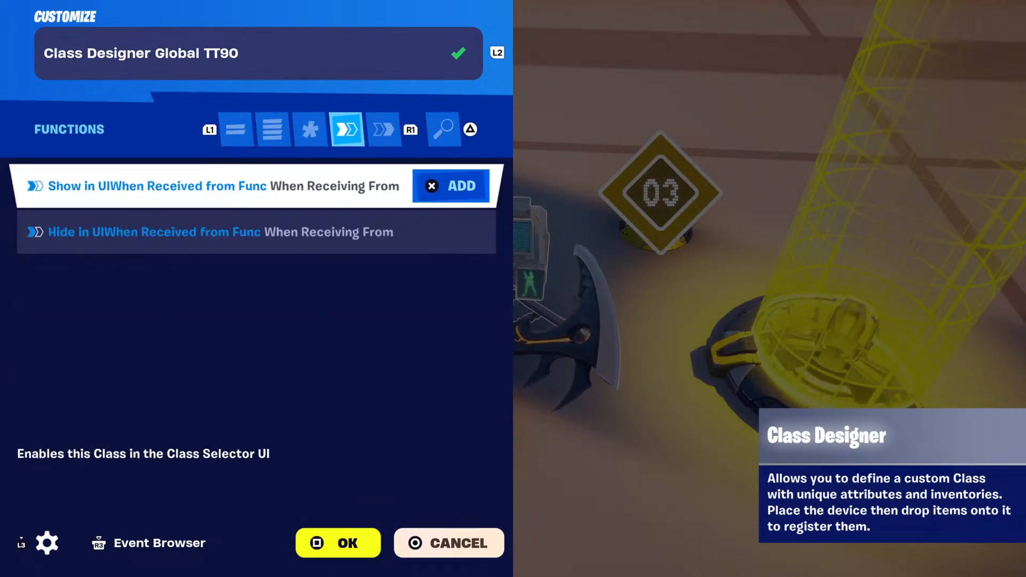
key("e")
key("Escape")
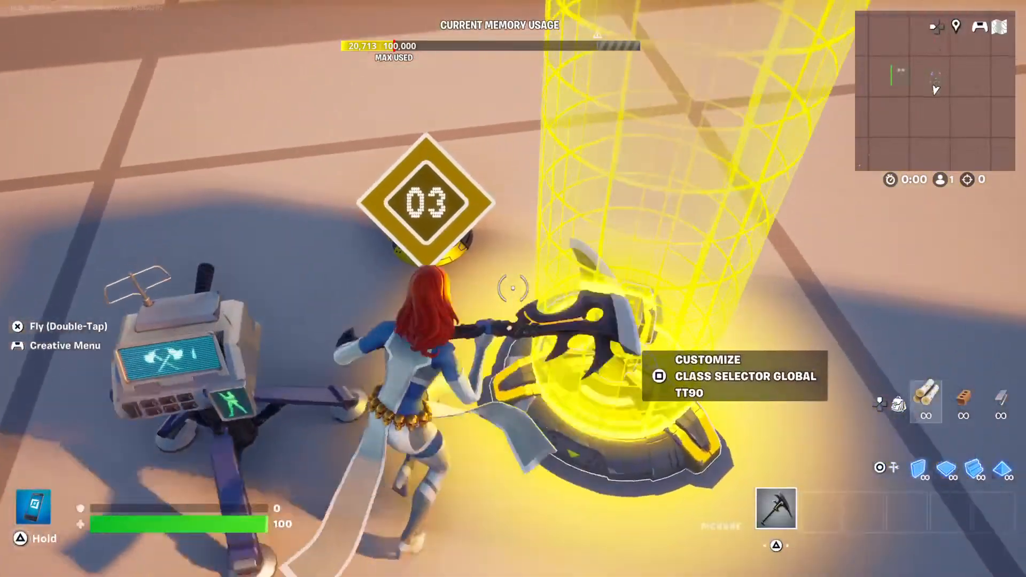
Open the customization of the Global Team Settings & Inventory device and inspect its Team Name and Team options.
key("e")
key("q")
key("q")
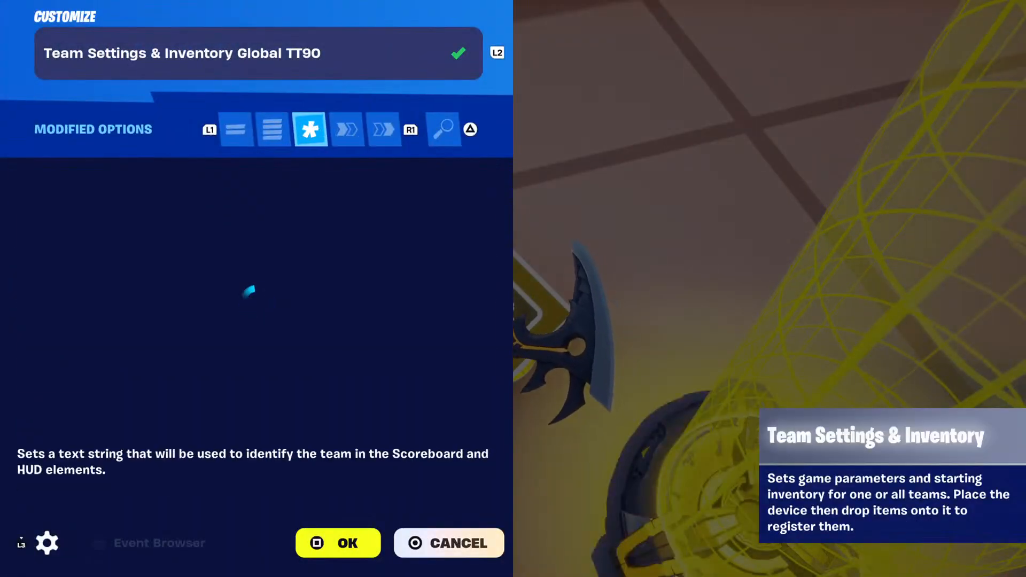
key("q")
key("Down")
key("Up")
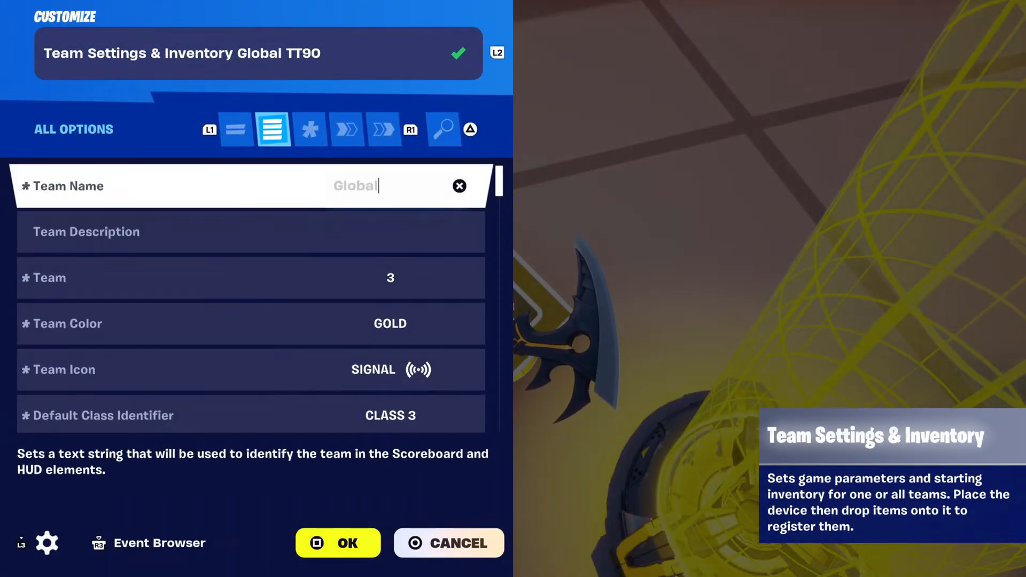
key("Down")
key("Up")
key("Down")
key("Down")
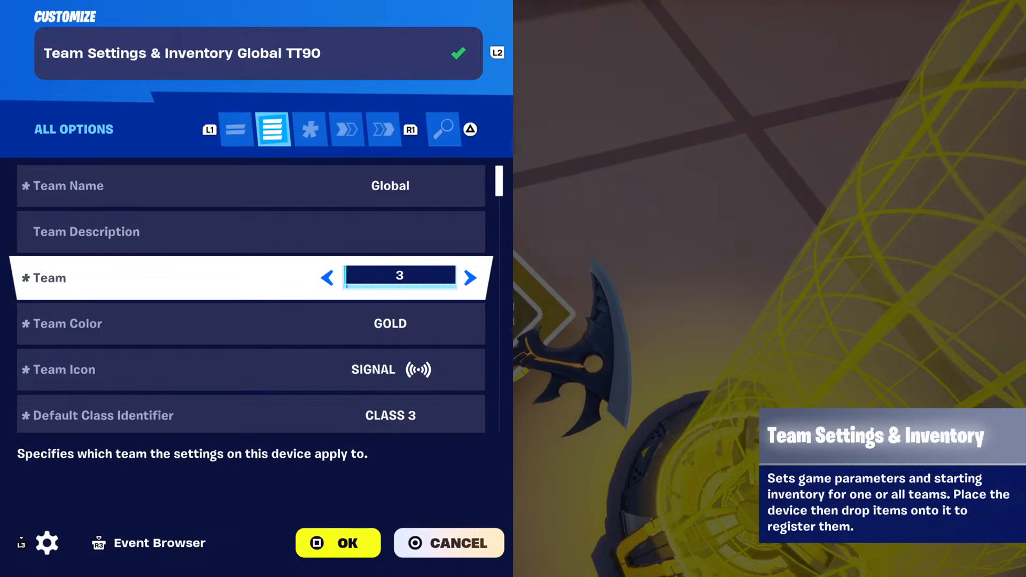
Examine the device's team color, icon, Default Class Identifier, item granting, weapon ammo, pickaxe and invincibility options.
key("Down")
key("Down")
key("Down")
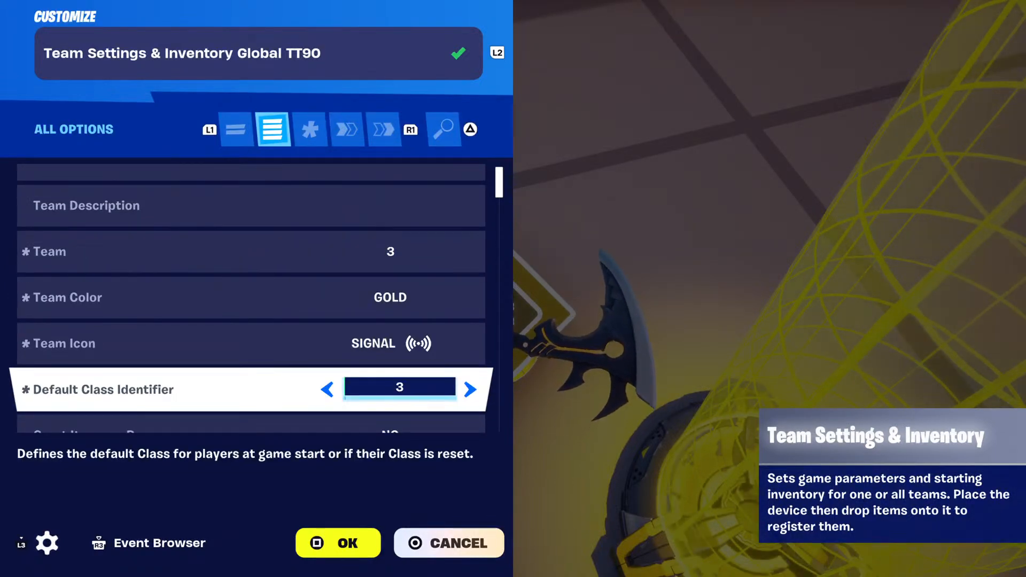
key("Down")
key("Down")
key("Down")
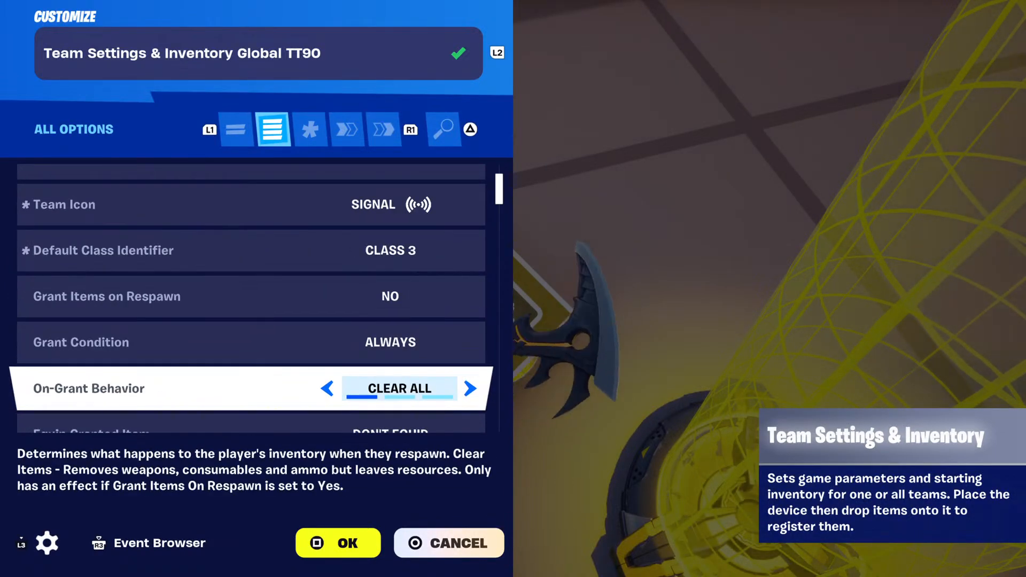
key("Down")
key("Down")
key("Down")
key("Down")
key("Down")
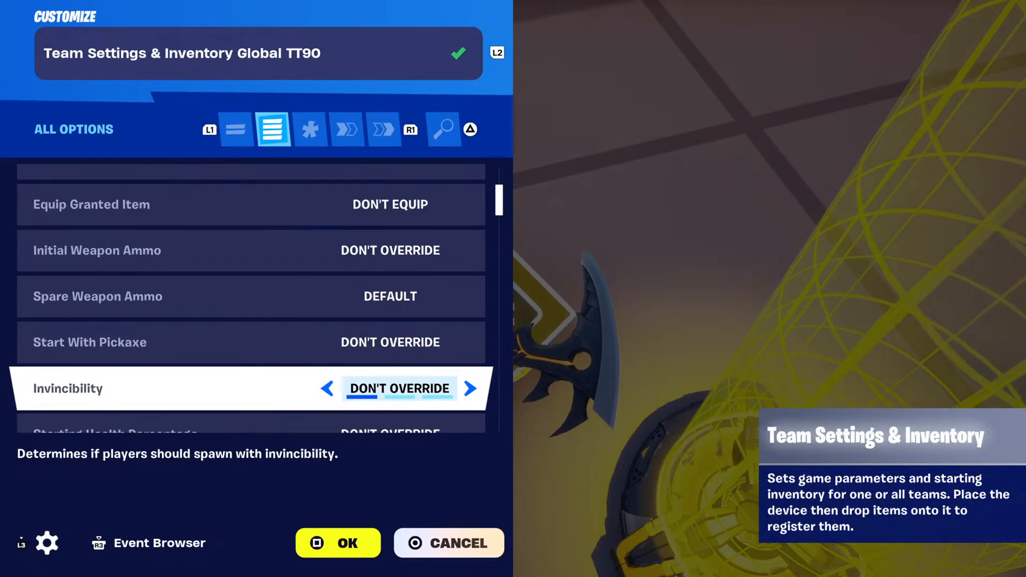
Examine the Team Settings & Inventory device's health, shield, overshield, movement, sprinting and energy options.
key("Down")
key("Down")
key("Down")
key("Down")
key("Down")
key("Down")
key("Down")
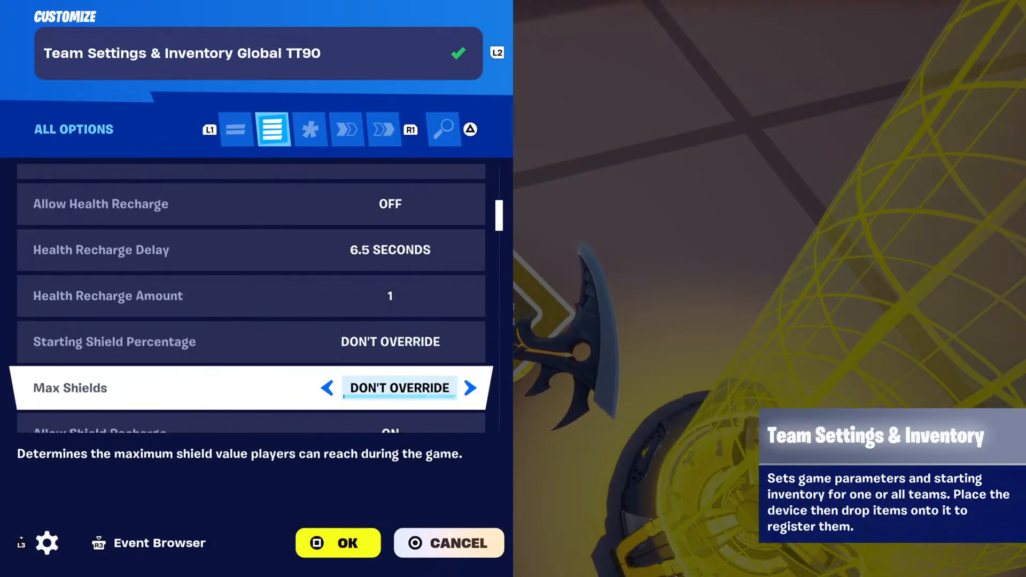
key("Down")
key("Down")
key("Down")
key("Down")
key("Down")
key("Down")
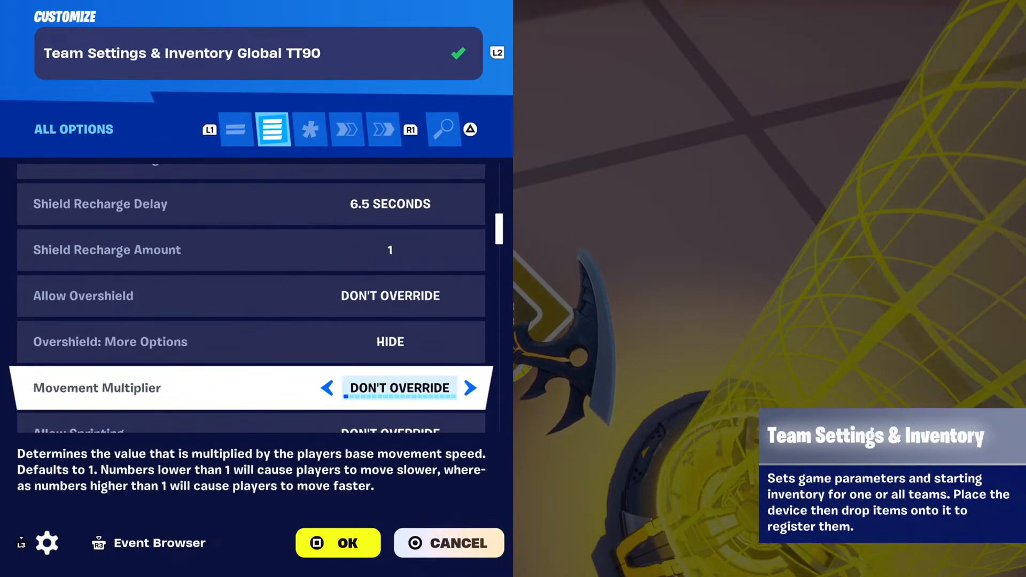
key("Down")
key("Down")
key("Down")
key("Down")
key("Down")
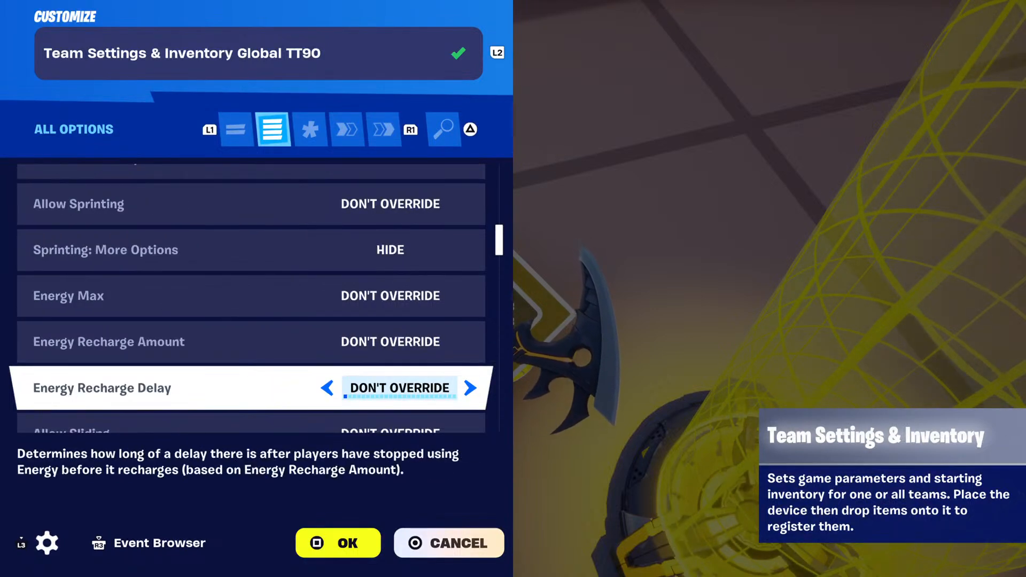
Review the team's slide kick, shoulder bashing, reload, cooldown, infinite ammo and resource, and eliminated-player drop options.
key("Down")
key("Down")
key("Down")
key("Down")
key("Down")
key("Down")
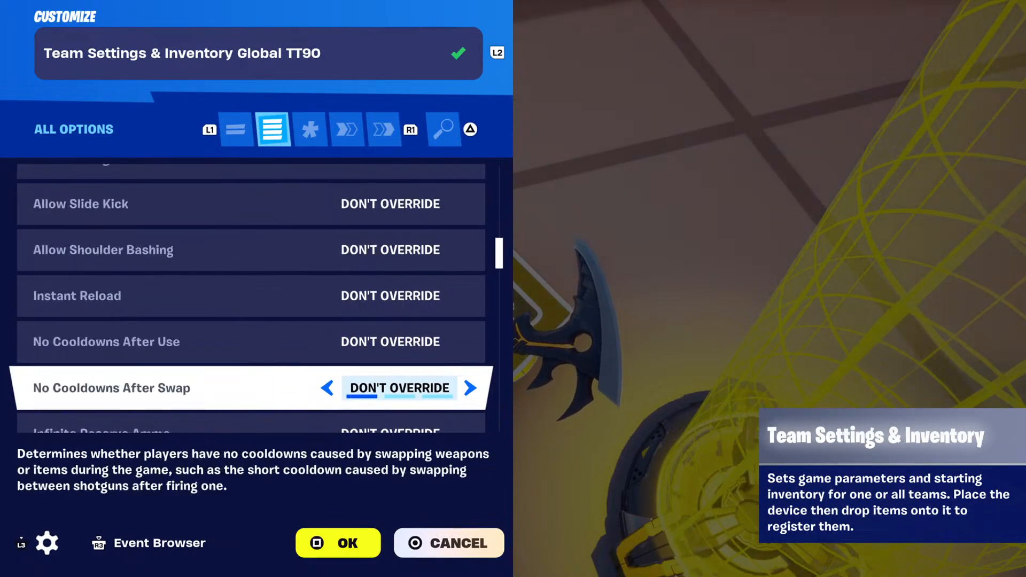
key("Down")
key("Down")
key("Down")
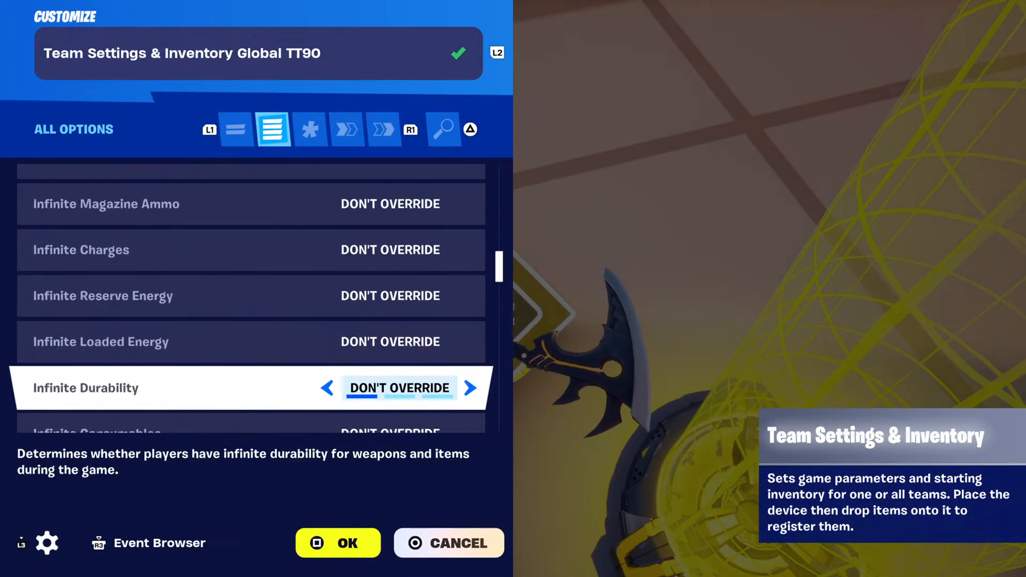
key("Down")
key("Down")
Check the team's fall damage, gravity, jump fatigue, flight, name plate, focus, and voice and health indicator options.
key("Down")
key("Down")
key("Down")
key("Down")
key("Down")
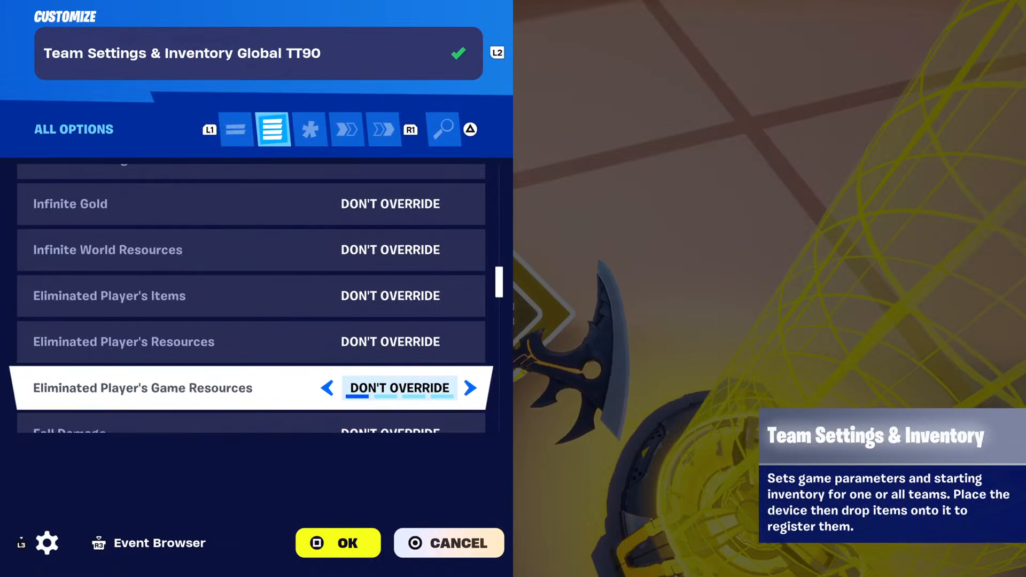
key("Down")
key("Down")
key("Down")
key("Down")
key("Down")
key("Down")
key("Down")
key("Down")
key("Down")
key("Down")
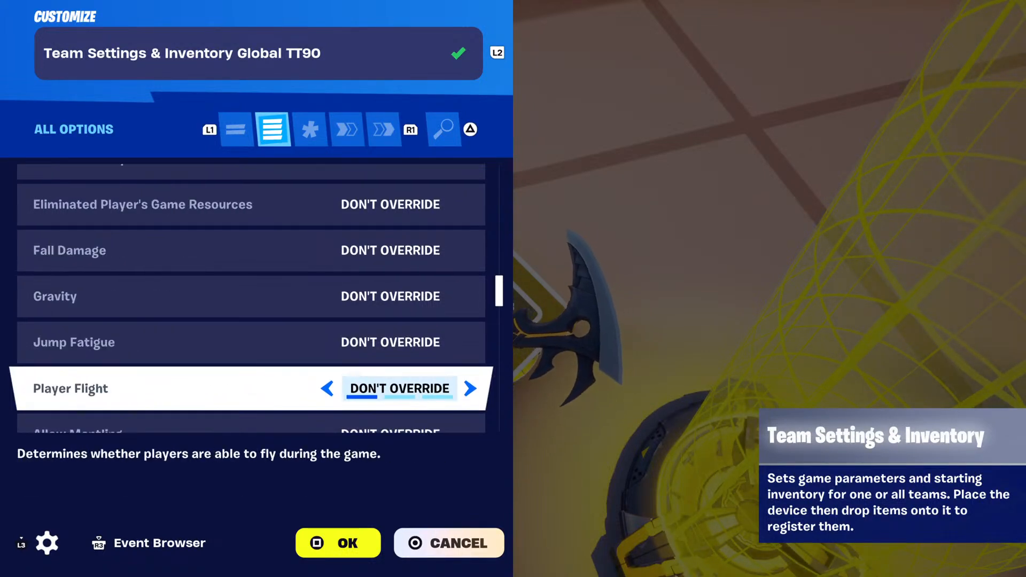
Review the team's round-ending conditions, item pick up, harvest multiplier, elimination and assist scores, and spawn immunity options.
key("Down")
key("Down")
key("Down")
key("Down")
key("Down")
key("Down")
key("Down")
key("Down")
key("Down")
key("Down")
key("Down")
key("Down")
key("Down")
key("Down")
key("Down")
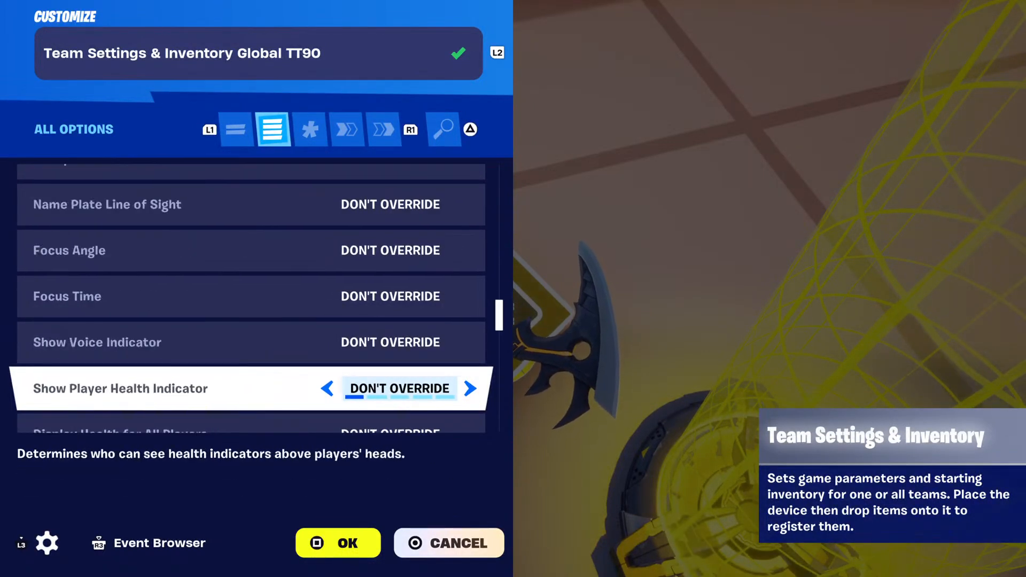
key("Down")
key("Down")
key("Down")
key("Down")
key("Down")
key("Down")
key("Down")
key("Down")
key("Down")
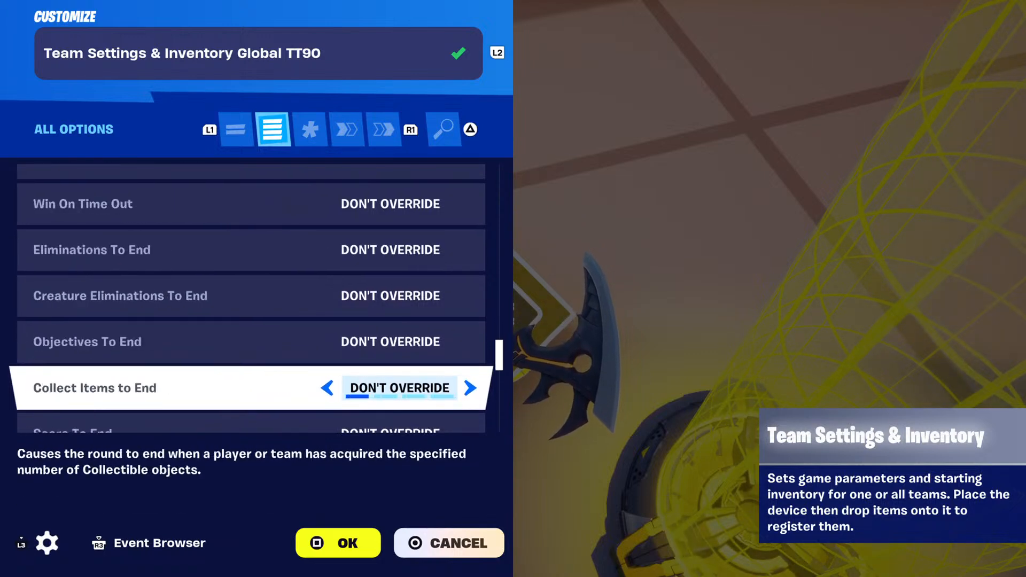
key("Down")
key("Down")
key("Down")
key("Down")
key("Down")
key("Down")
key("Down")
key("Down")
key("Down")
key("Down")
key("Down")
key("Down")
key("Down")
key("Down")
key("Down")
key("Down")
key("Down")
key("Down")
key("Down")
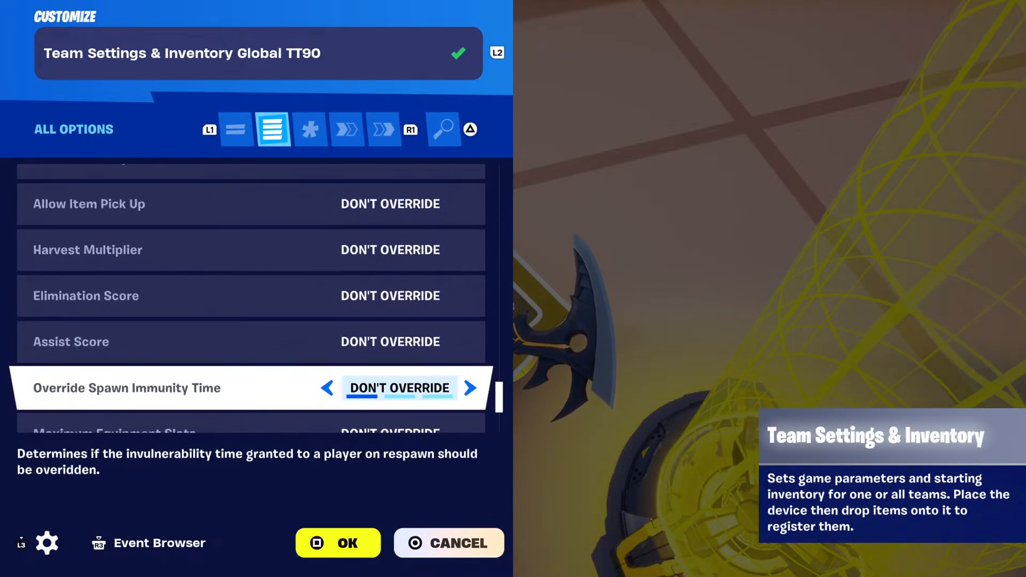
Check the Team Settings & Inventory device's End Round and respawn functions and its team events, and close its customization.
key("e")
key("e")
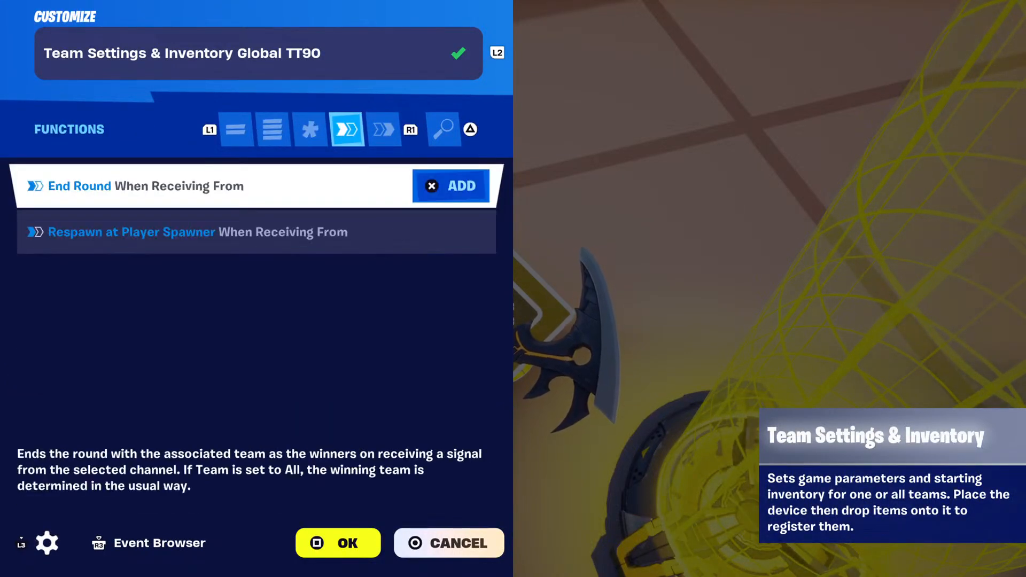
key("e")
key("Down")
key("Down")
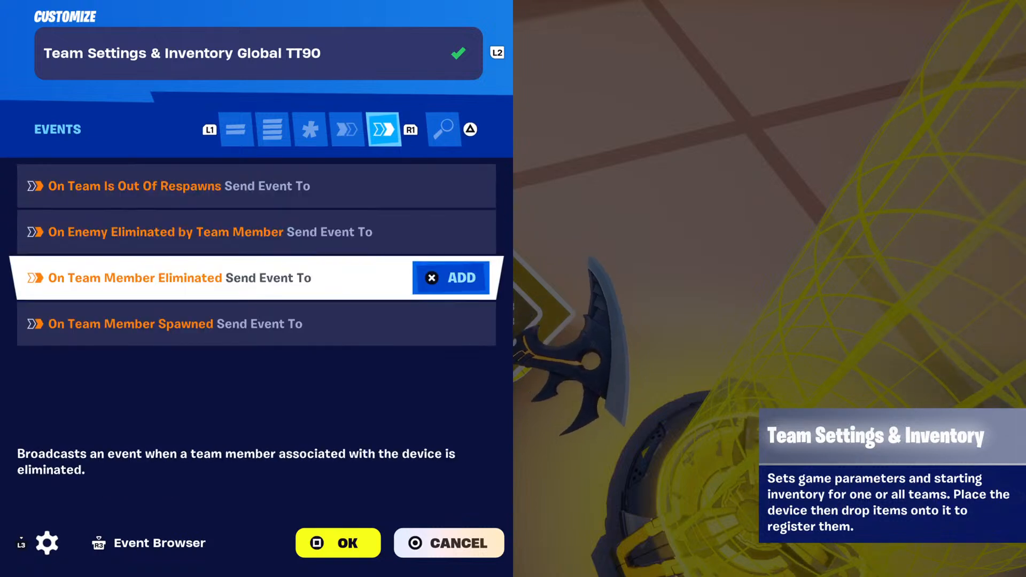
key("Escape")
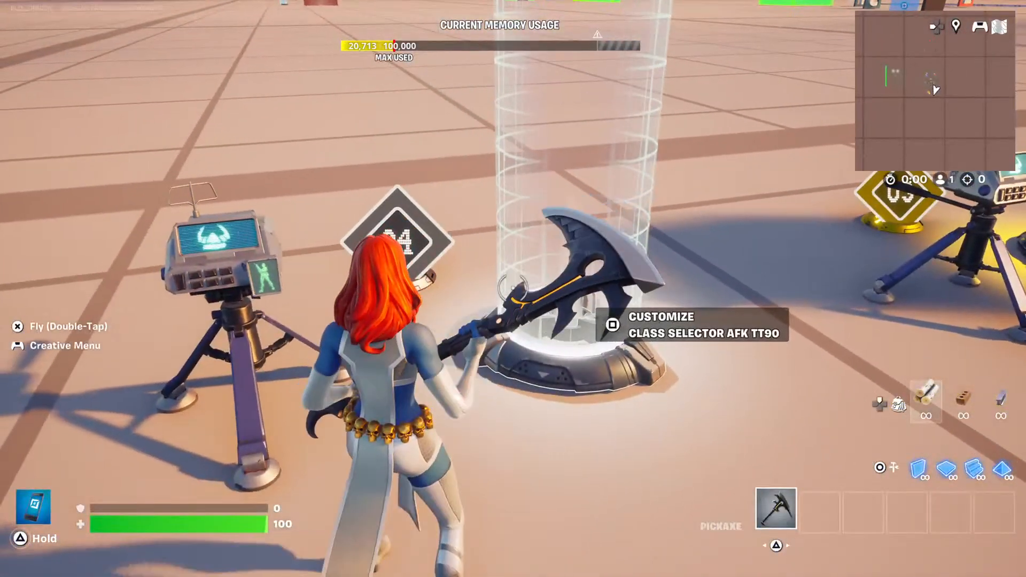
Open the Class Selector AFK TT90 customization and review its class, team, switch timing, volume, accent color, phase and audio options.
key("e")
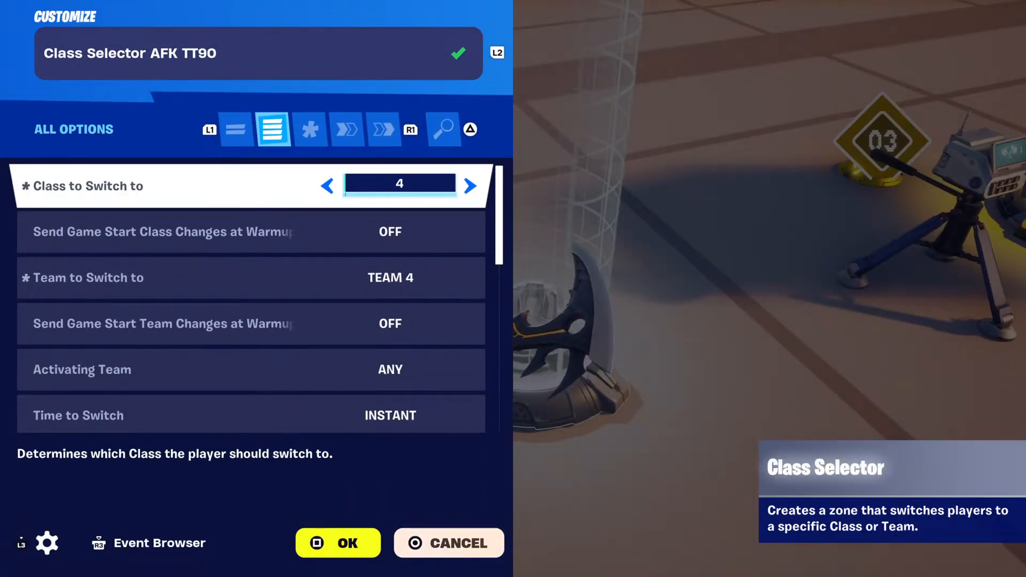
key("Down")
key("Down")
key("Down")
key("Down")
key("Down")
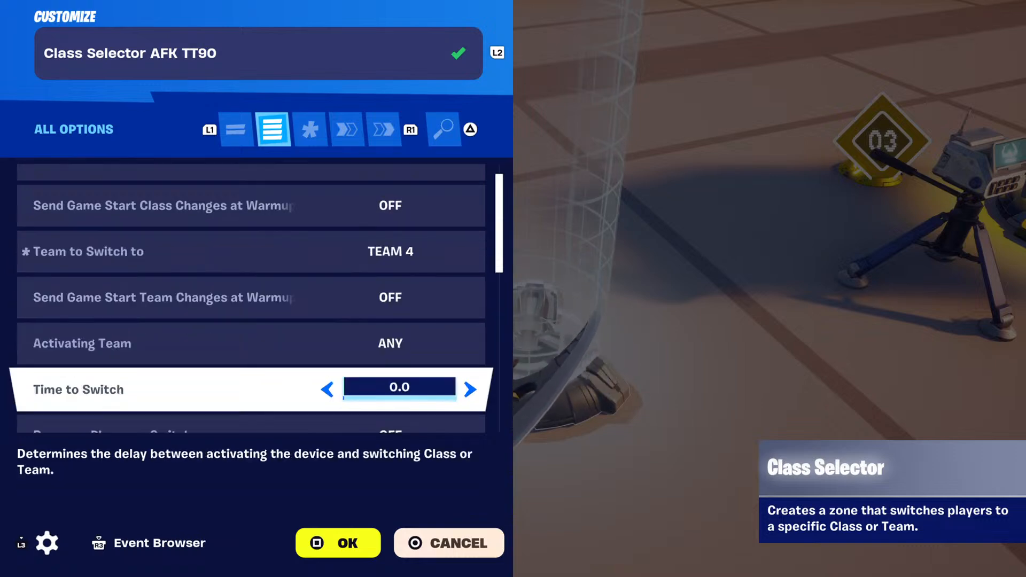
key("Down")
key("Down")
key("Down")
key("Down")
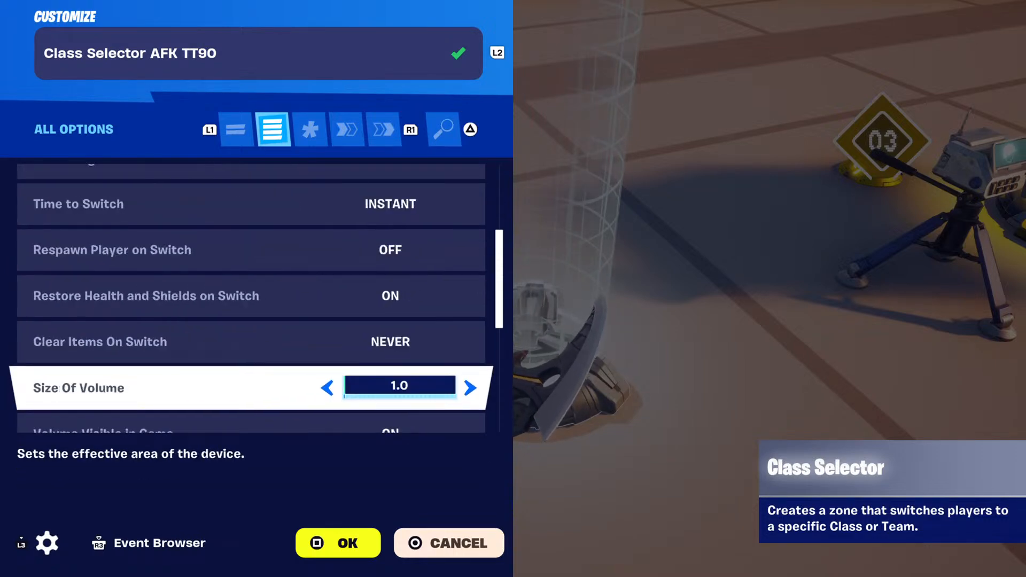
key("Down")
key("Down")
key("Down")
key("Down")
key("Down")
key("Down")
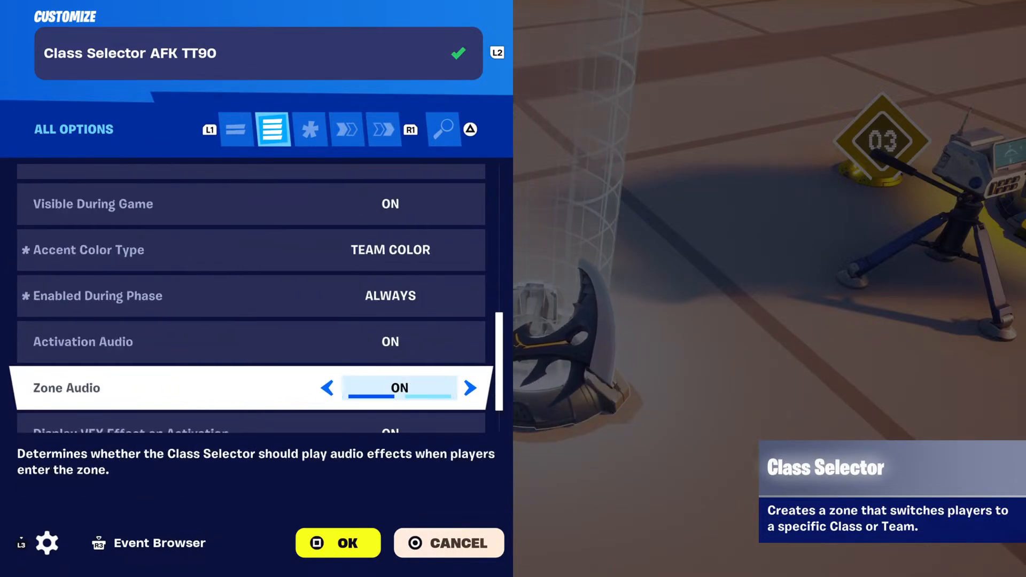
key("Down")
Examine the Class Selector's functions, focusing on the Channel Spawn Events binding under Change Player to Team and Class.
key("Down")
key("e")
key("e")
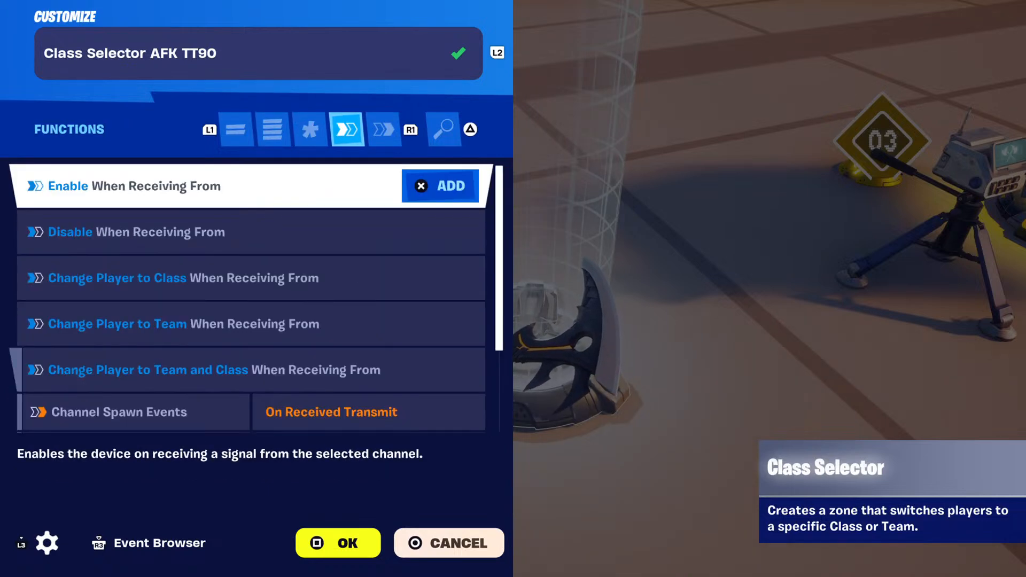
key("Down")
key("Down")
key("Down")
key("Down")
key("Down")
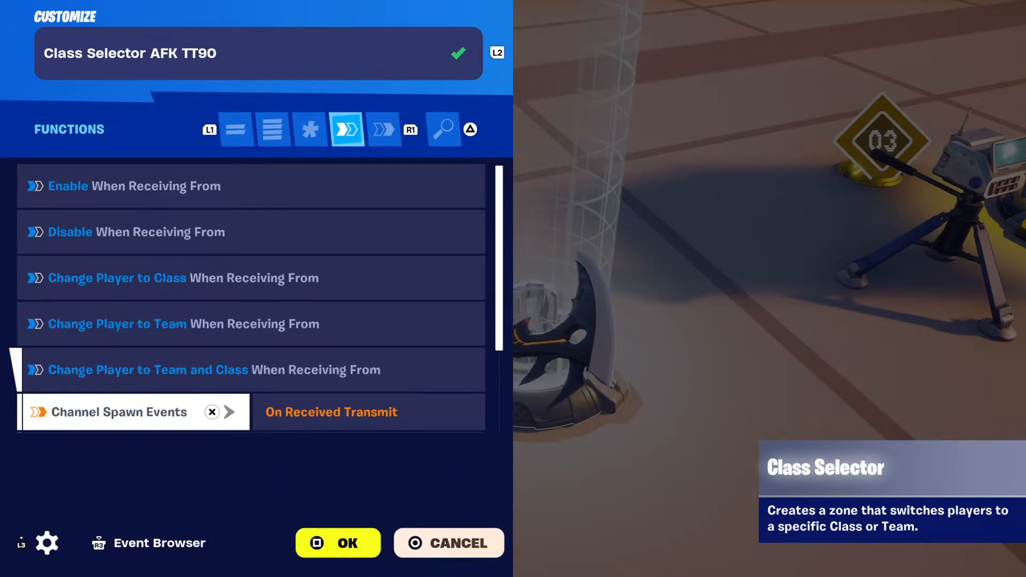
key("Up")
key("Down")
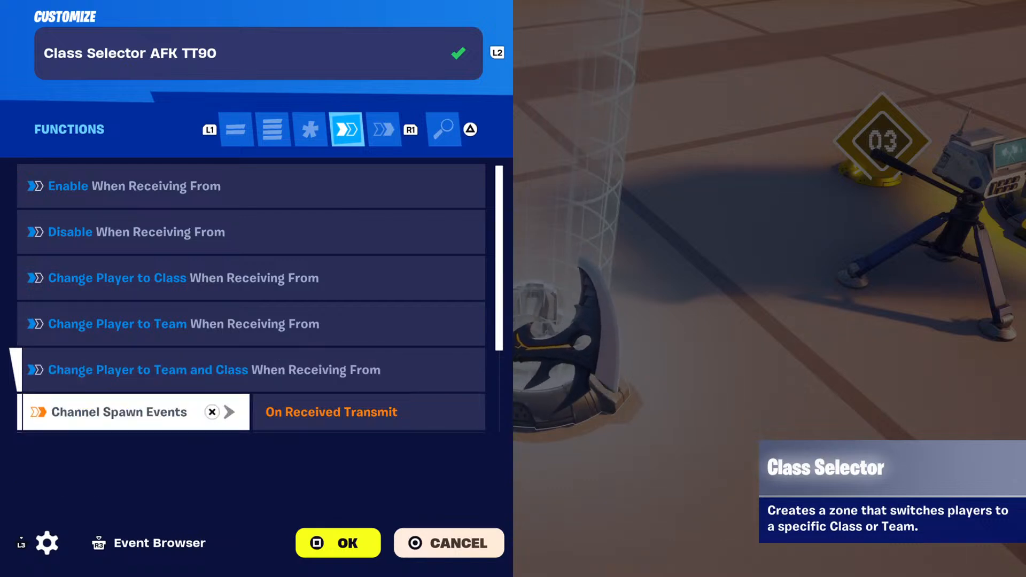
key("Up")
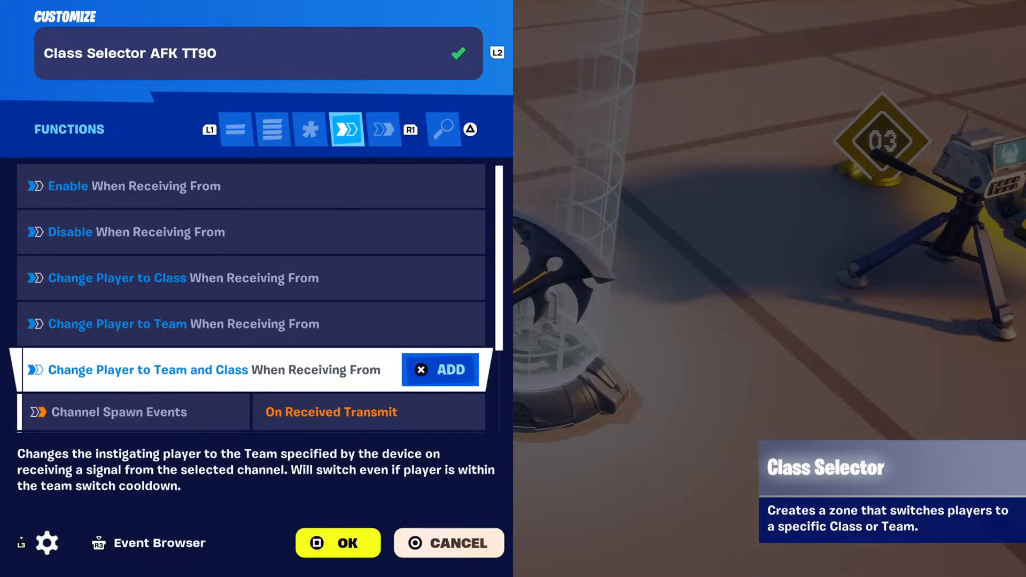
key("Down")
Remove the Channel Spawn Events binding from the Class Selector's Change Player to Team and Class function.
key("Return")
key("Return")
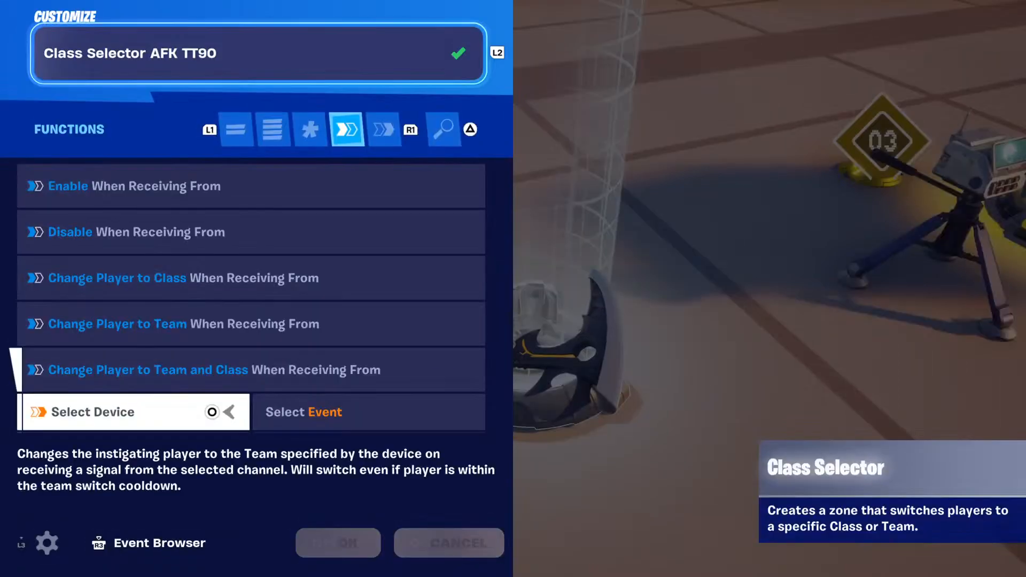
key("Return")
key("Escape")
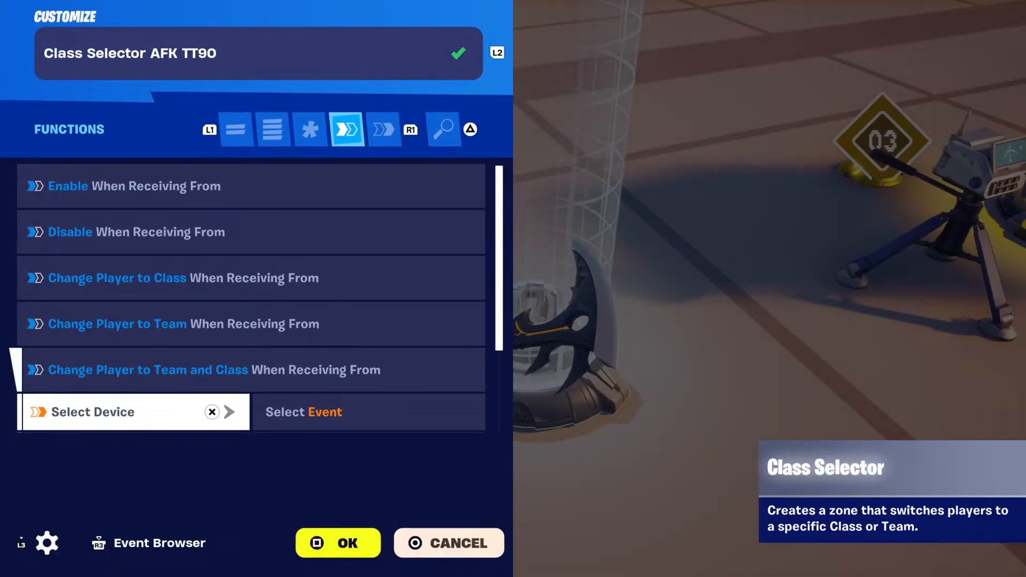
key("Up")
key("Down")
key("Escape")
key("e")
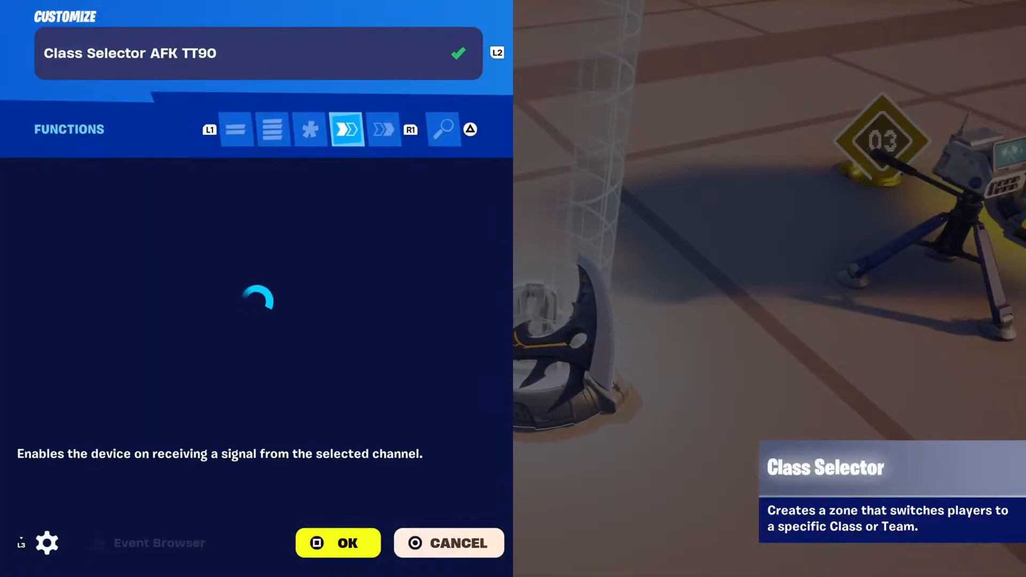
Examine the two Mutator Zone Device bindings under Change Player to Team and Class, and close the Class Selector's customization.
key("Down")
key("Down")
key("Down")
key("Down")
key("Down")
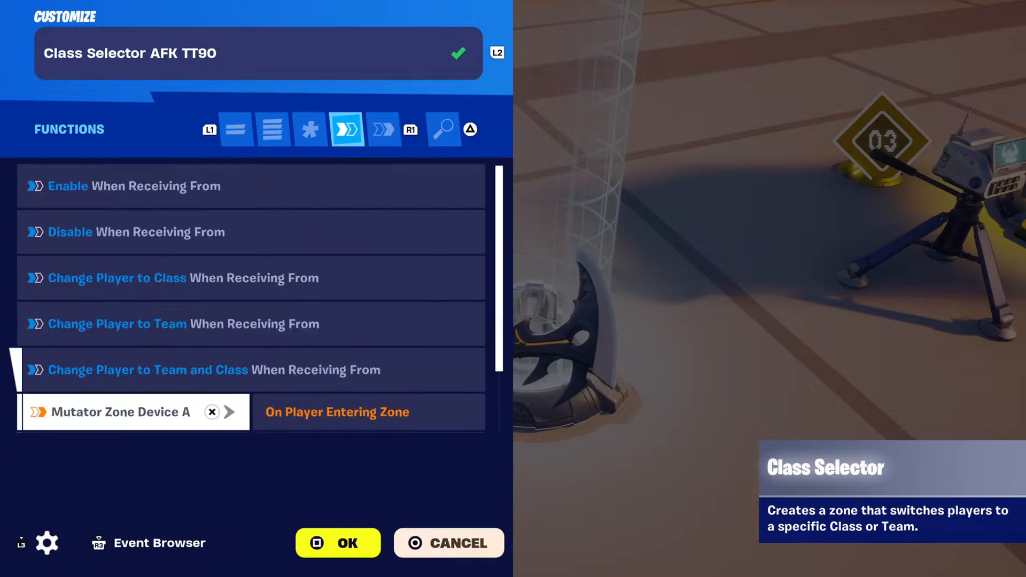
key("Up")
key("Down")
key("Down")
key("Down")
key("Up")
key("Up")
key("Up")
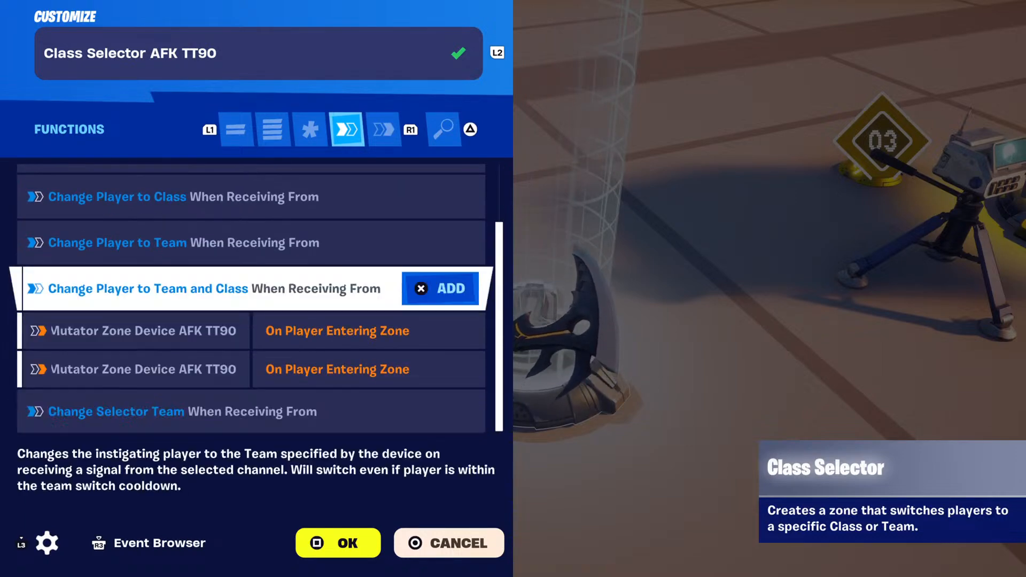
key("Down")
key("Down")
key("Down")
key("Up")
key("Up")
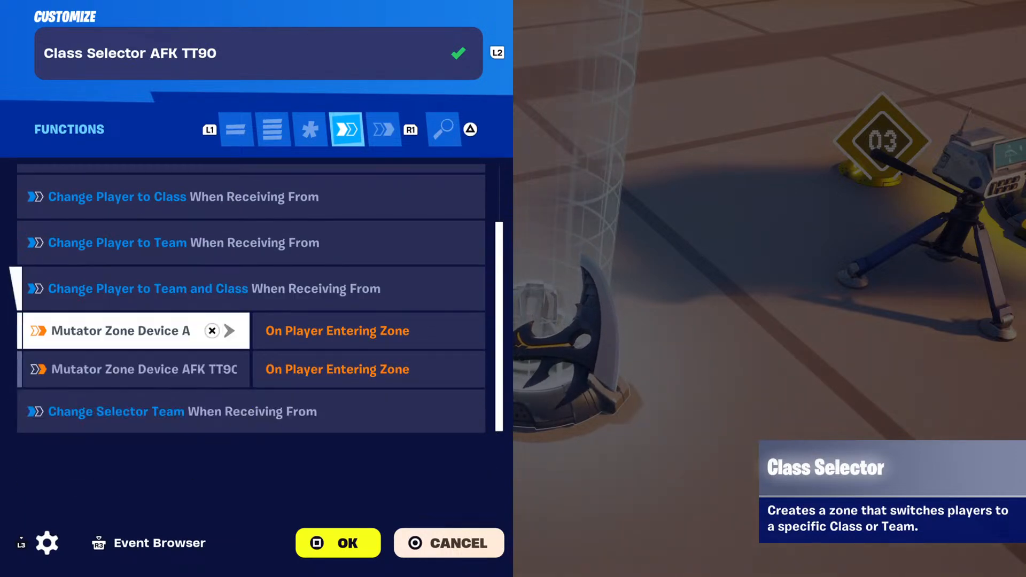
key("Down")
key("Up")
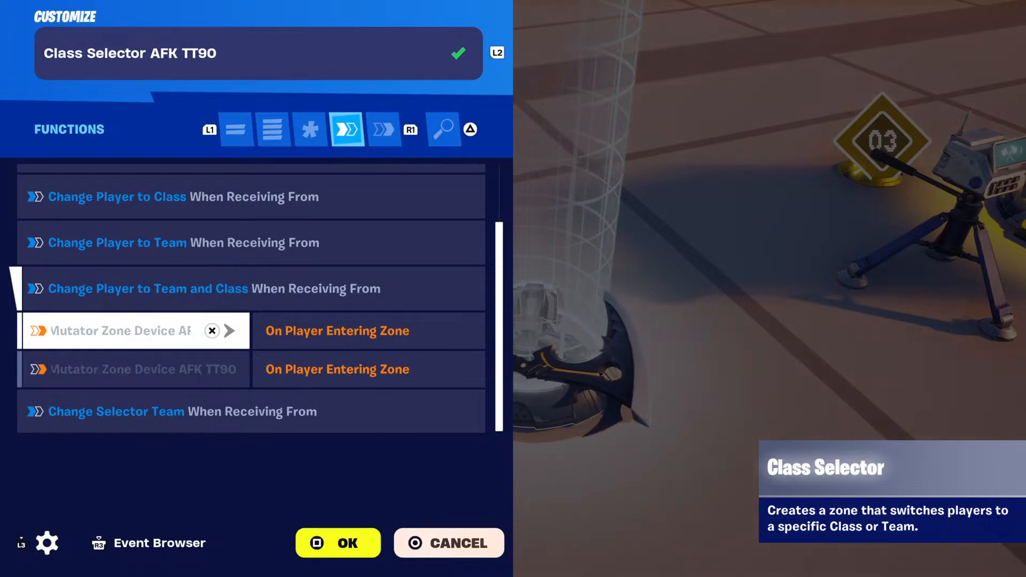
key("Down")
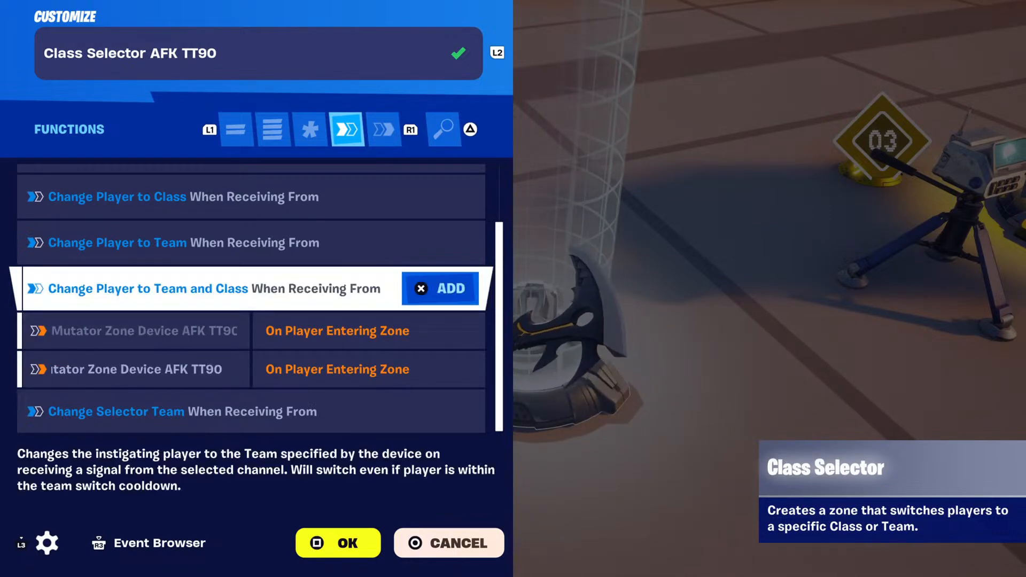
key("Down")
key("Down")
key("Up")
key("Up")
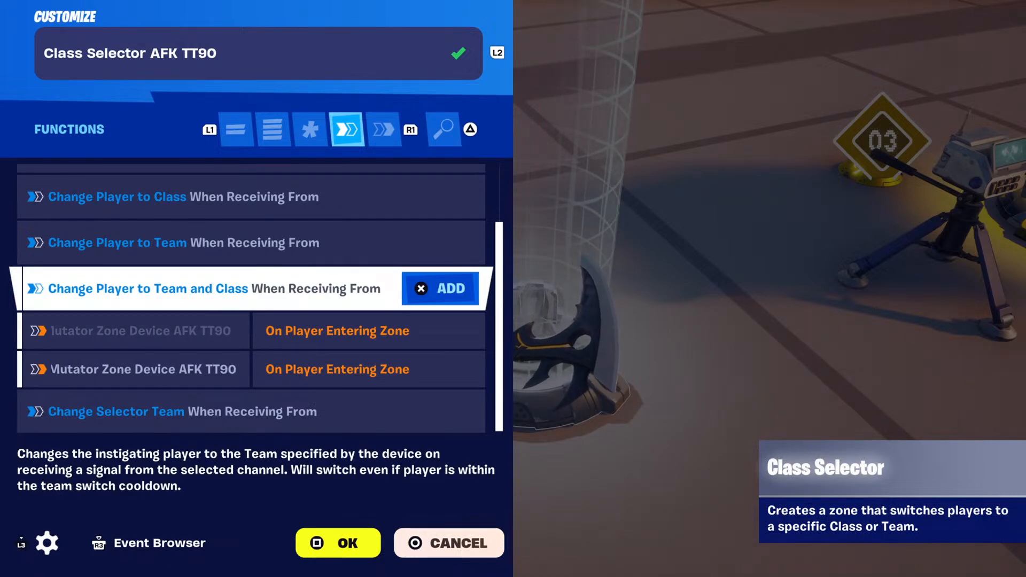
key("Escape")
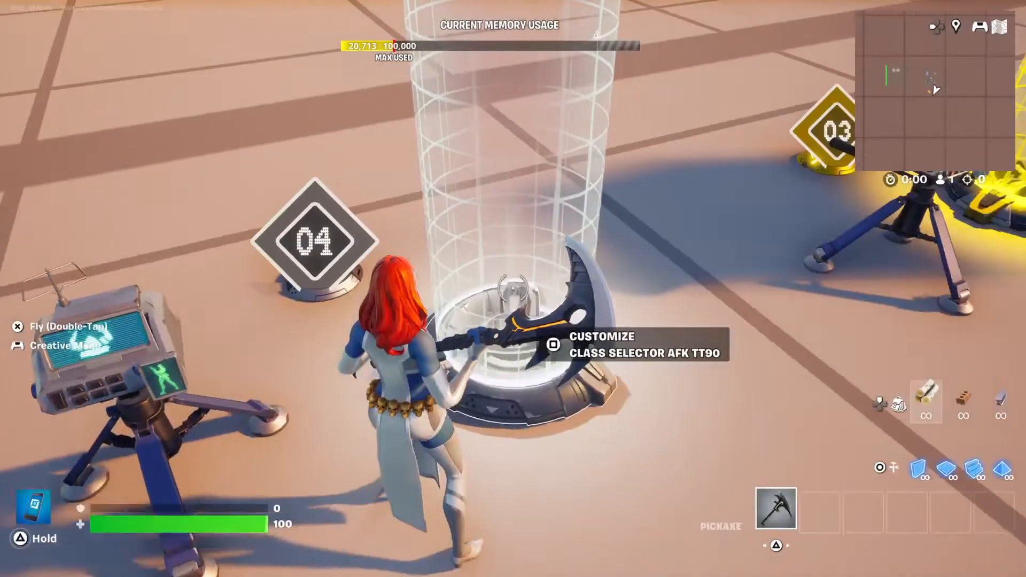
Rename the AFK area's mutator zone as "Mutator Zone Device AFK TT90 2" and close its customization.
key("space")
key("space")
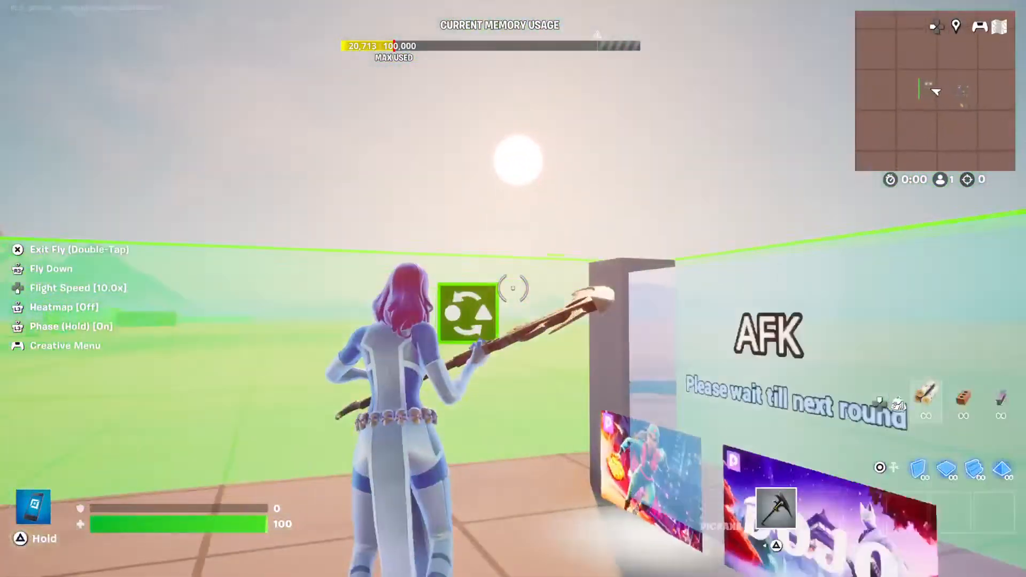
key("e")
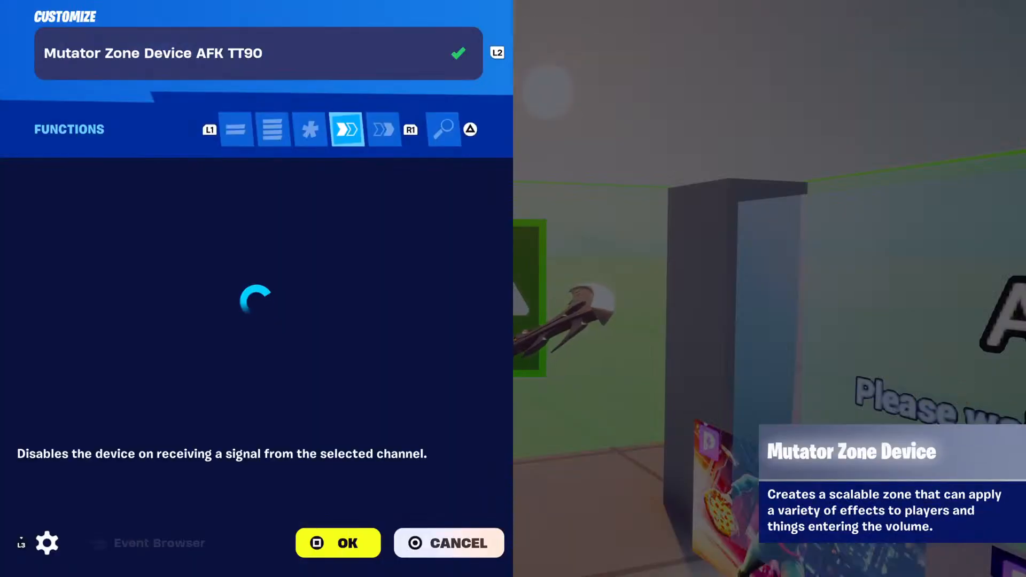
key("Up")
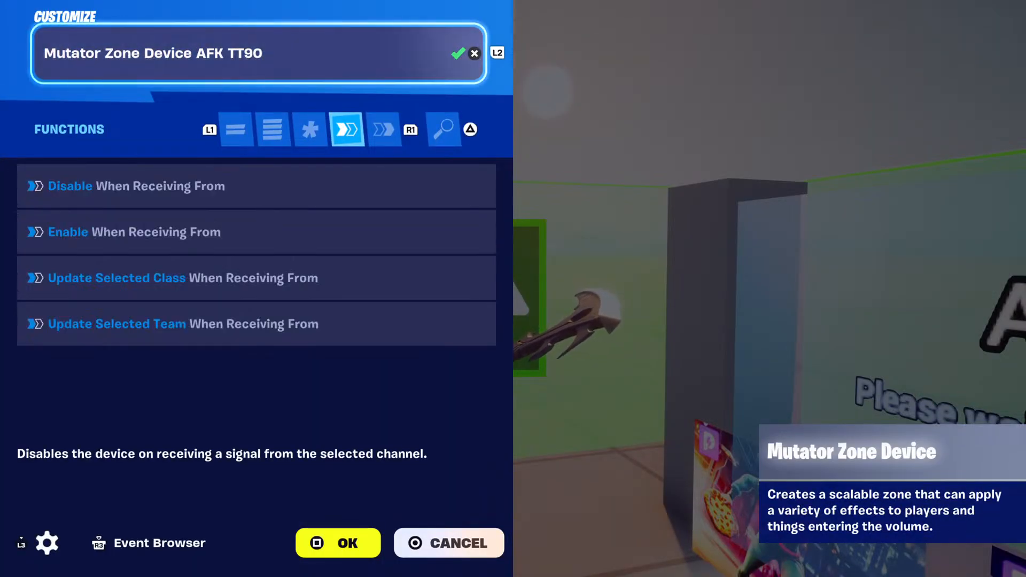
key("ctrl+f")
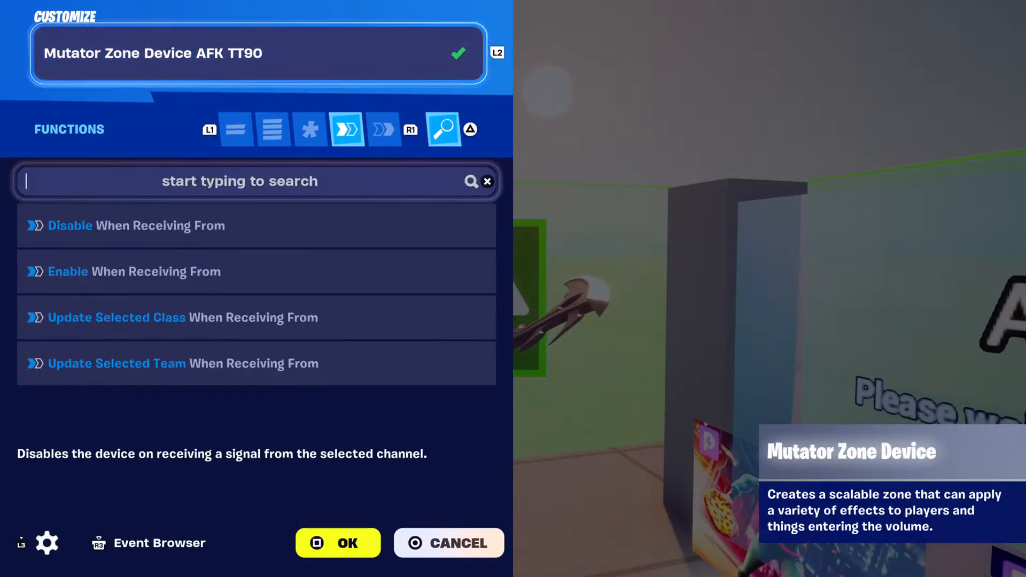
key("Up")
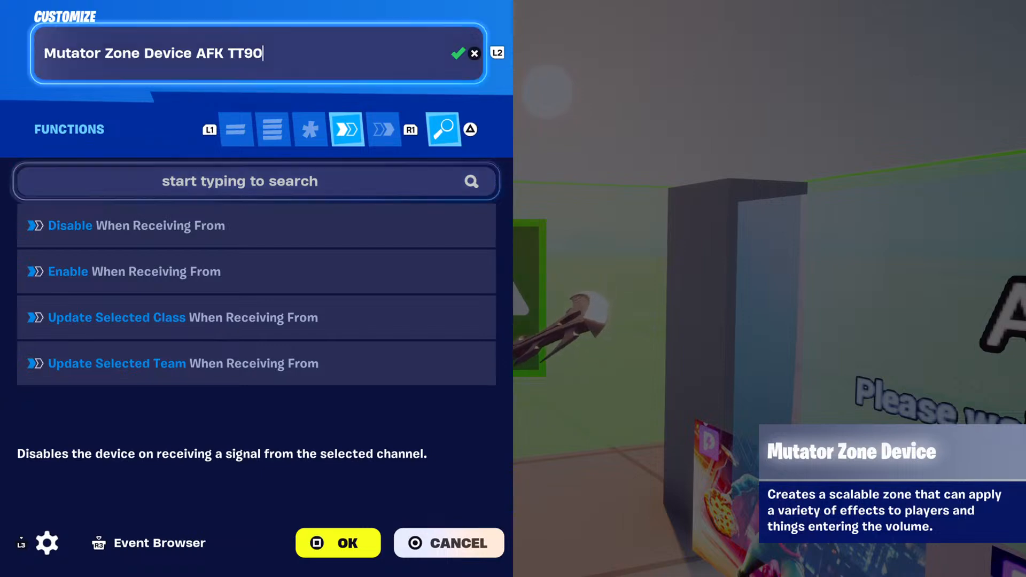
key("Left")
key("Left")
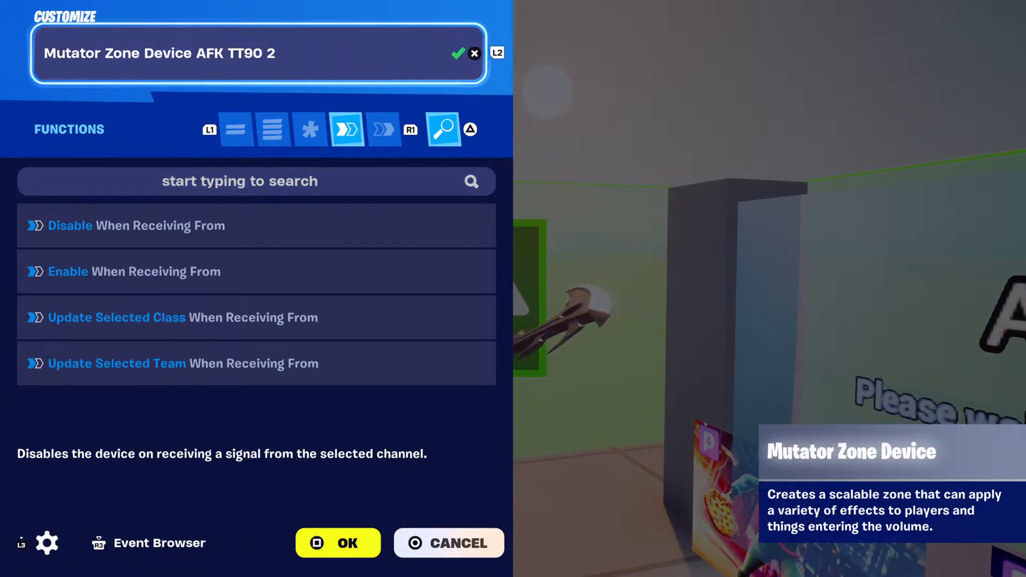
key("Escape")
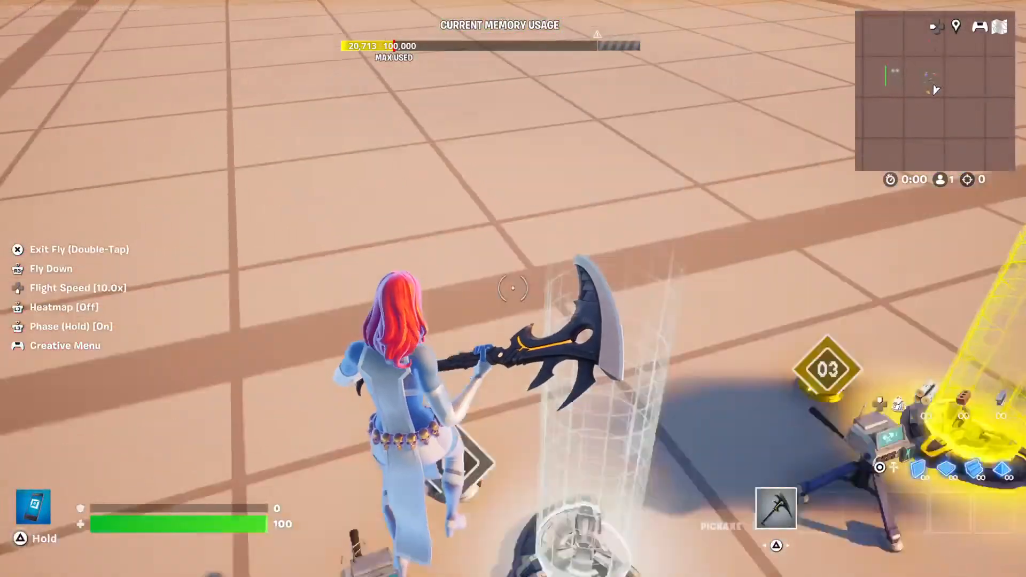
Reopen the Class Selector AFK TT90 functions and compare its two On Player Entering Zone bindings by mutator zone name.
key("space")
key("space")
key("e")
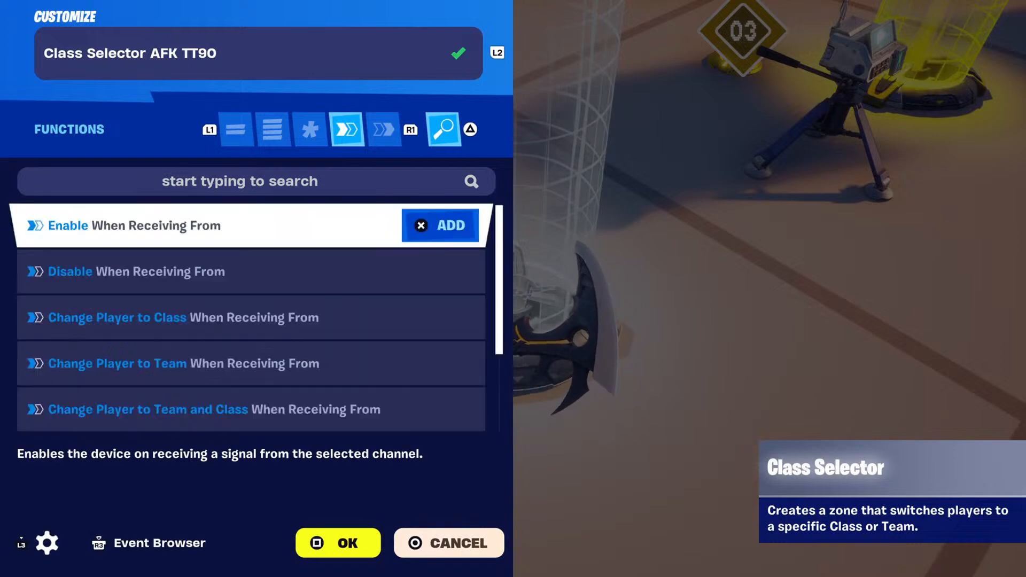
key("Down")
key("Down")
key("Down")
key("Down")
key("Down")
key("Down")
key("Down")
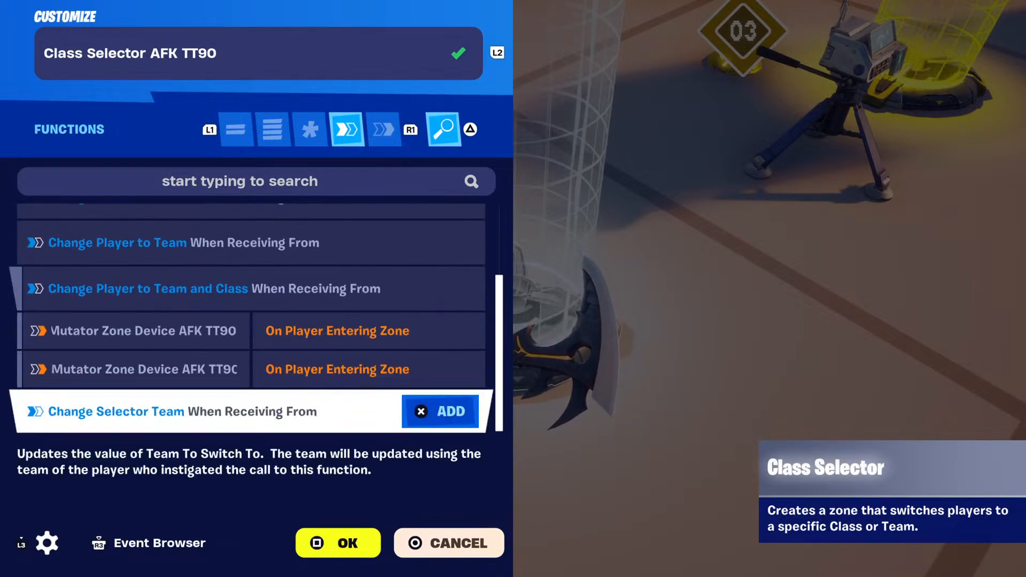
key("Up")
key("Up")
key("Down")
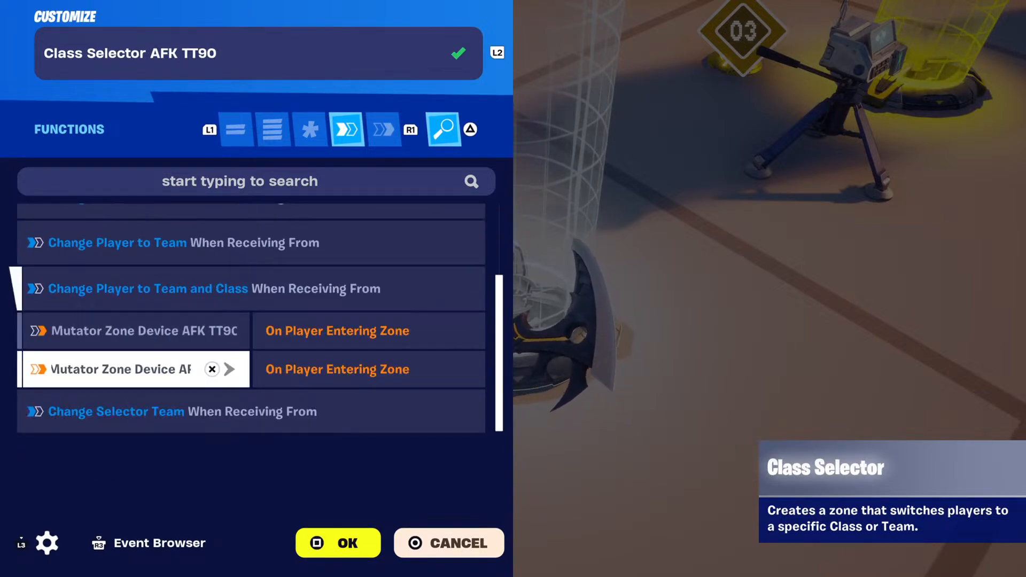
key("Up")
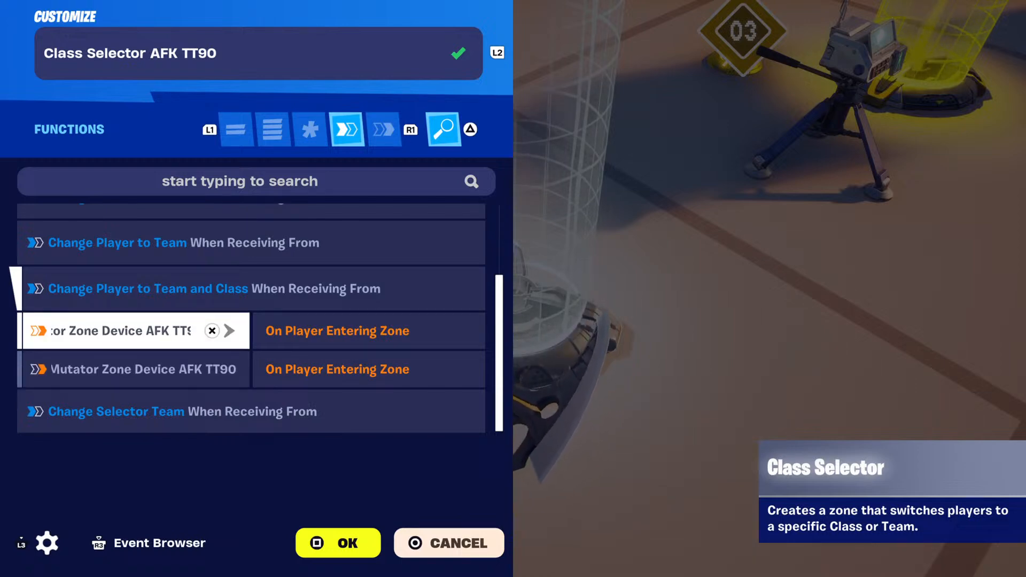
key("Down")
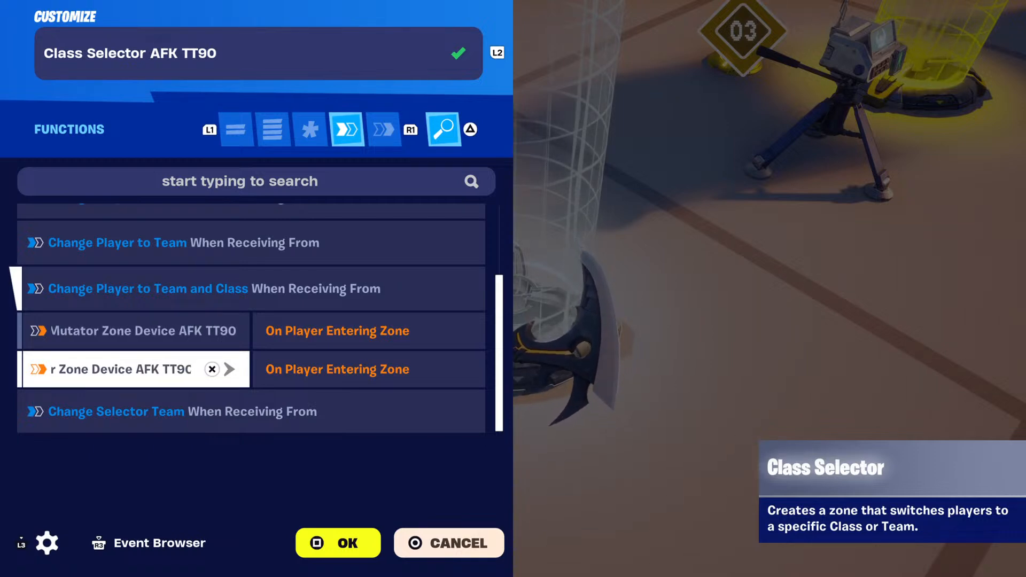
key("Up")
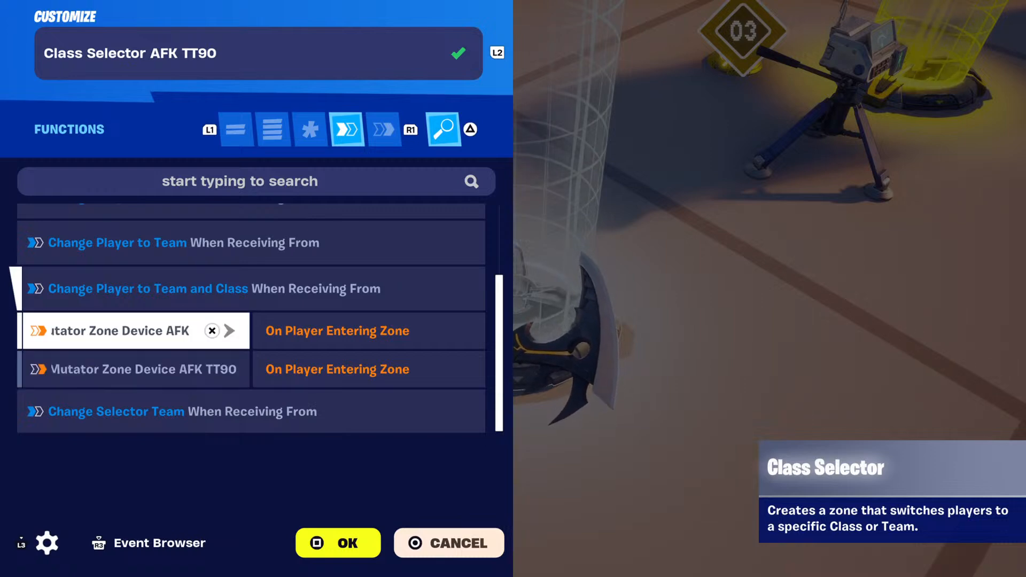
key("Up")
key("Down")
key("Down")
key("Down")
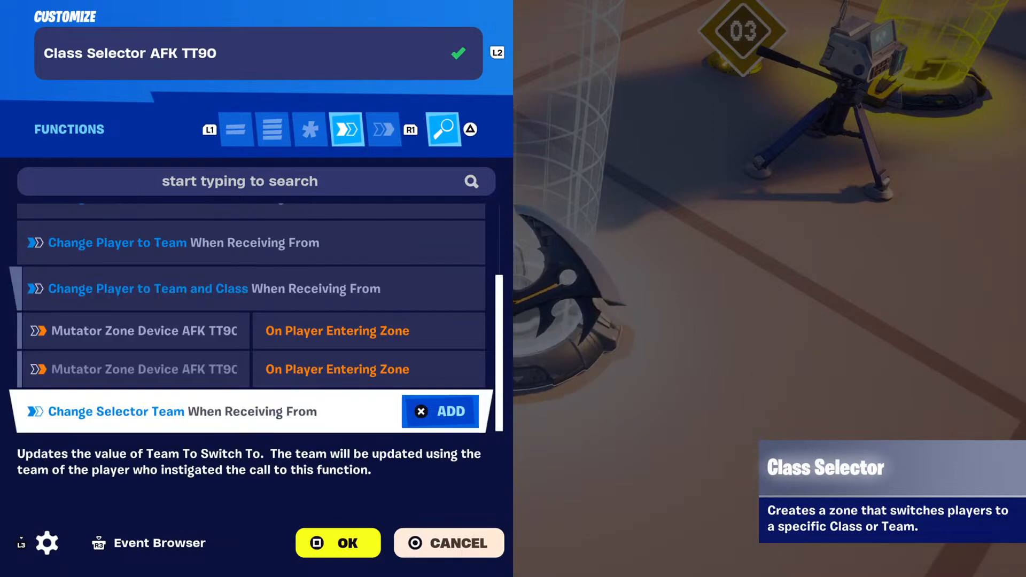
key("Up")
key("Up")
key("Return")
key("Return")
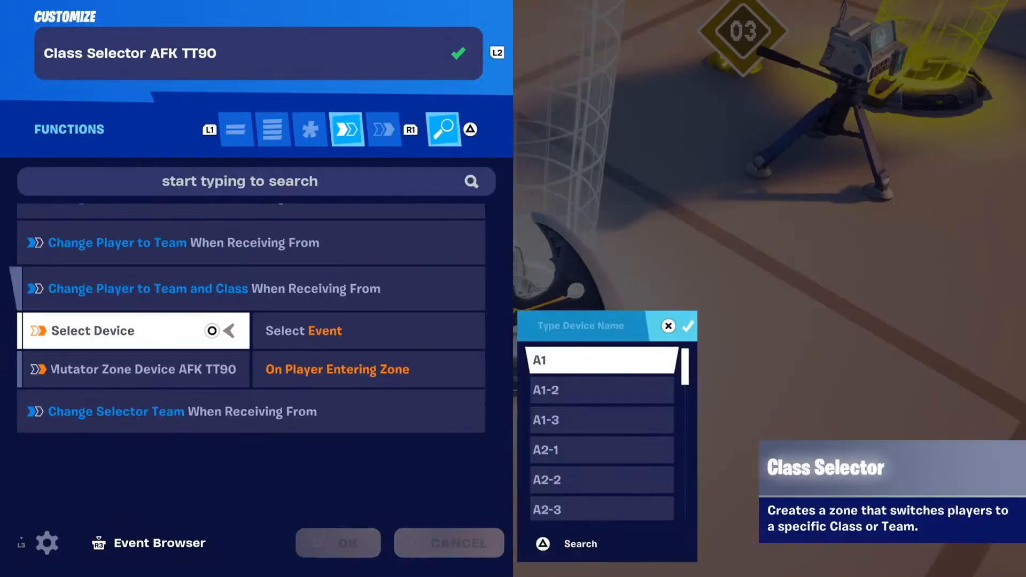
key("Return")
key("Return")
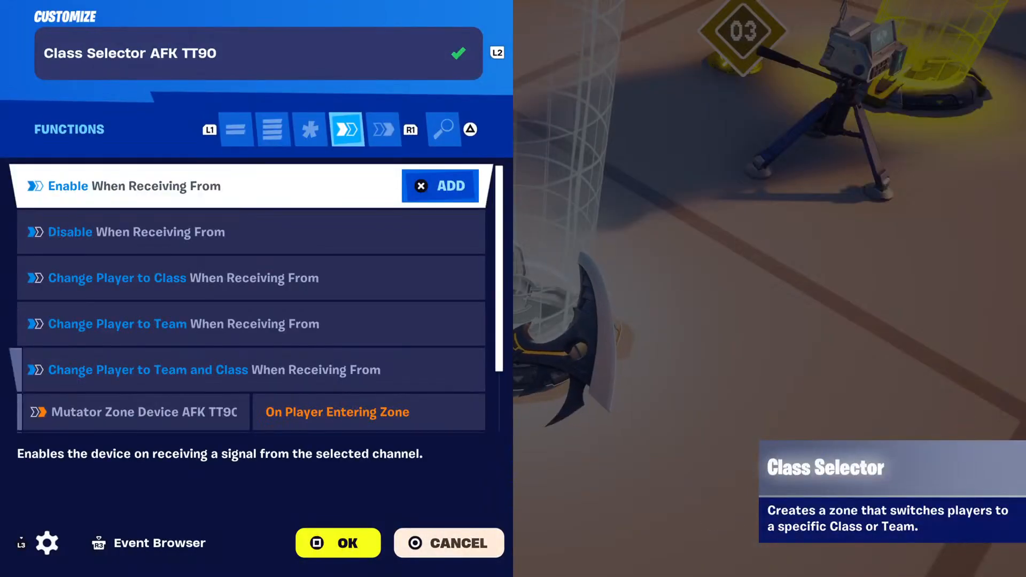
key("Down")
key("Down")
key("Down")
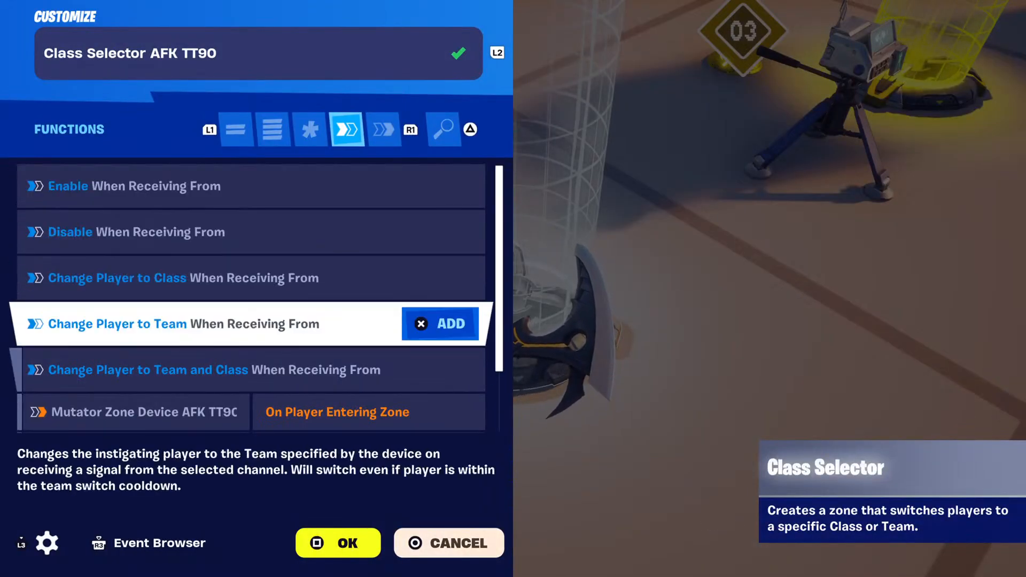
Delete the second Mutator Zone Device binding under Change Player to Team and Class.
key("Down")
key("Down")
key("Down")
key("Down")
key("Up")
key("Down")
key("Up")
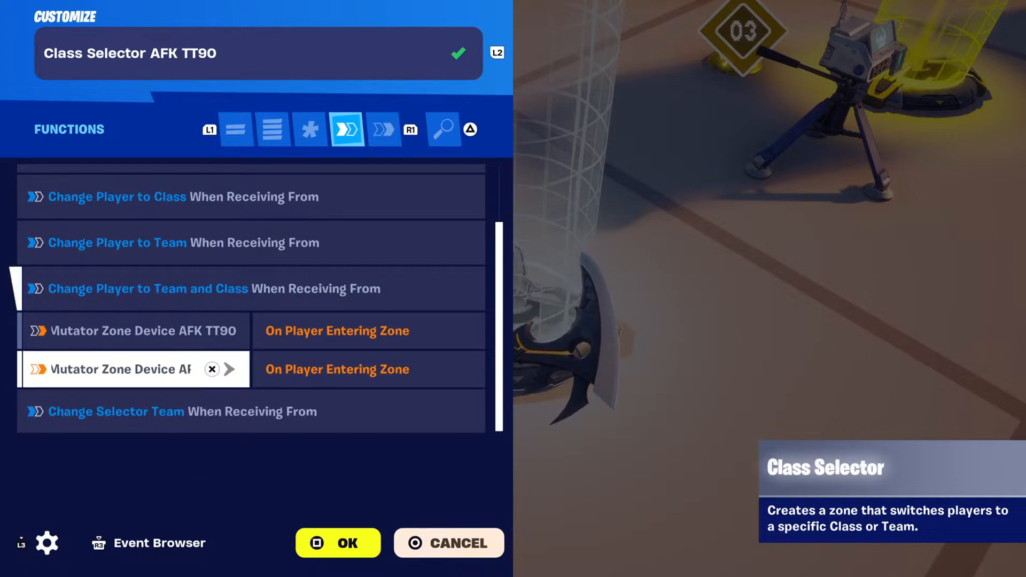
key("Return")
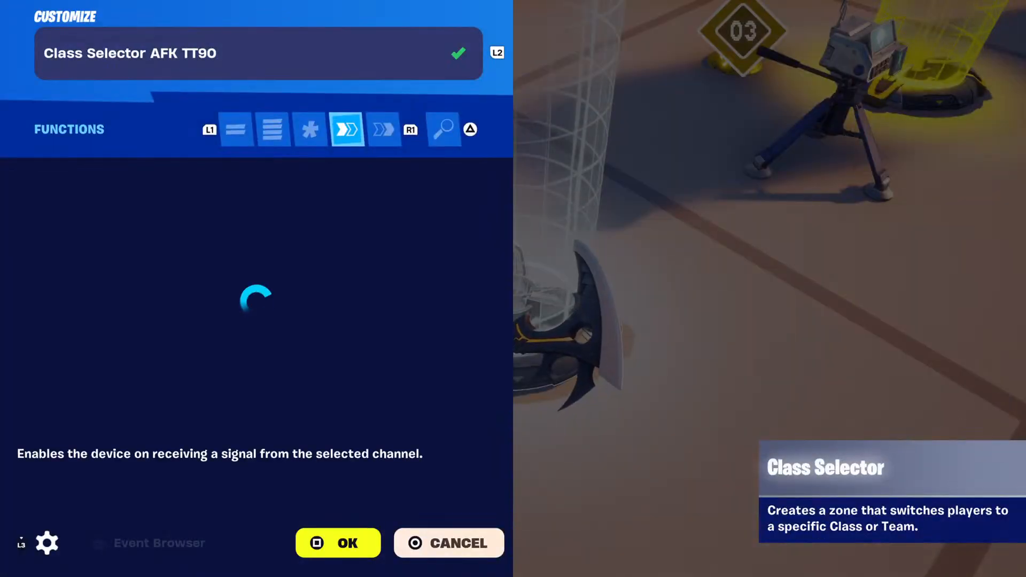
Add a new binding to Change Player to Team and Class with Mutator Zone Device AFK TT90 2 as its device.
key("Down")
key("Down")
key("Down")
key("Down")
key("Down")
key("Down")
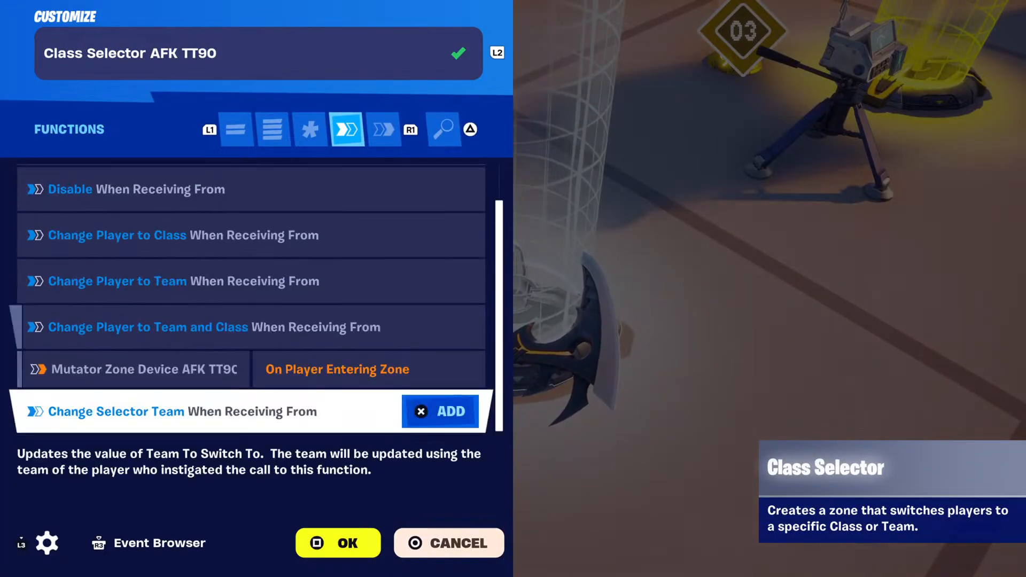
key("Up")
key("Down")
key("Return")
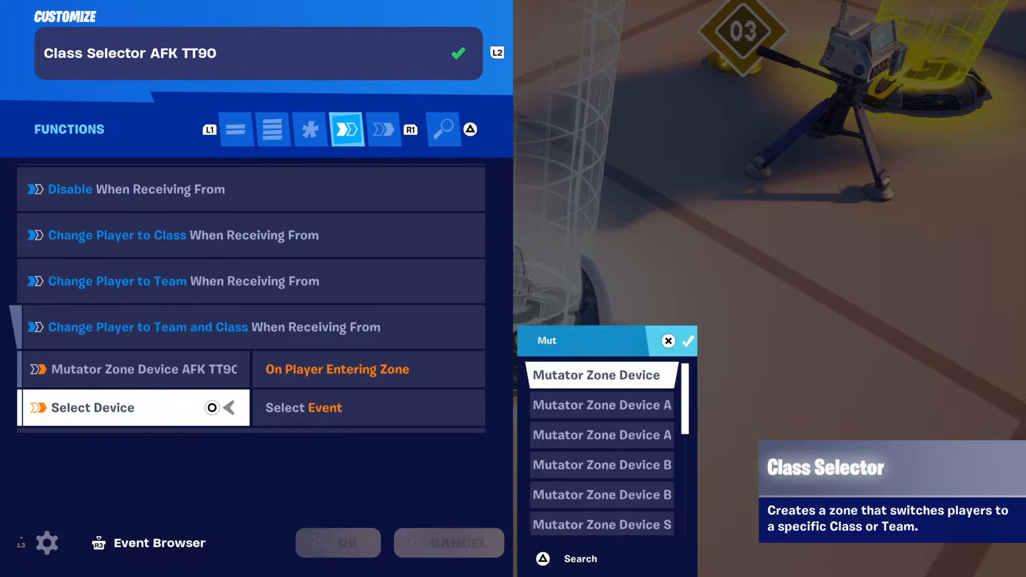
key("Down")
key("Down")
key("Down")
key("Down")
key("Down")
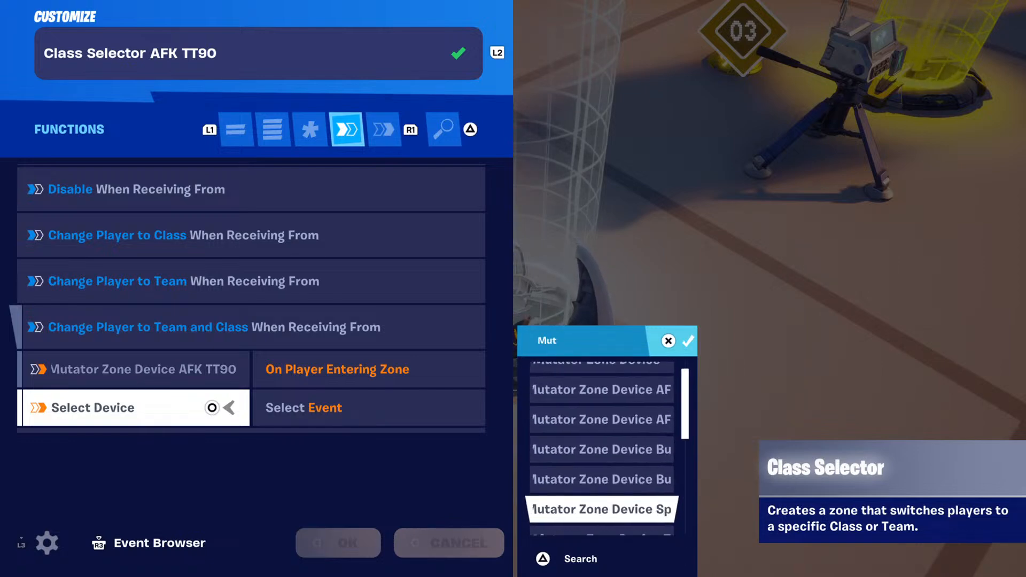
key("Up")
key("Up")
key("Up")
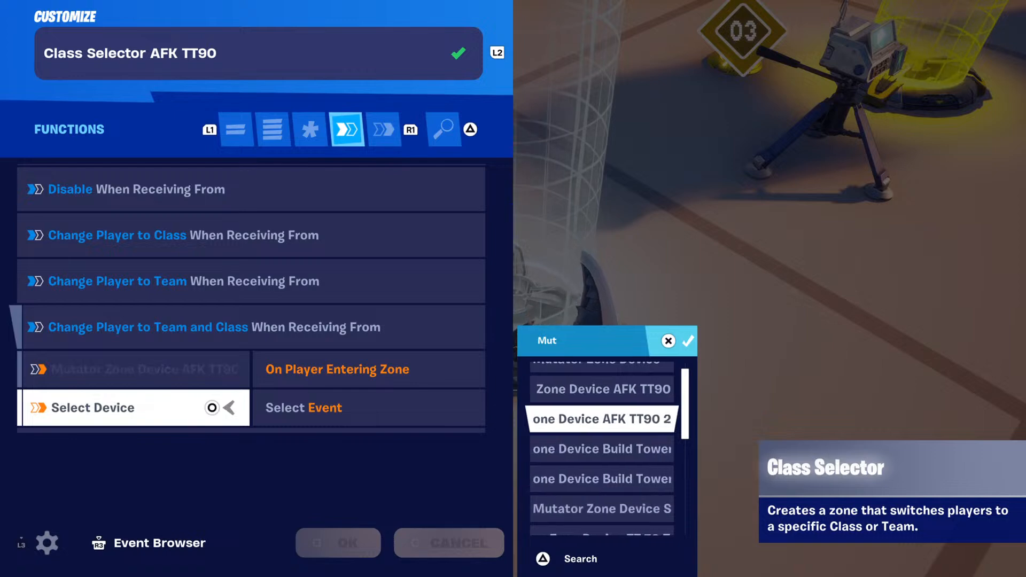
key("Return")
Set the new mutator zone binding's event to On Player Entering Zone.
key("Return")
key("Down")
key("Down")
key("Down")
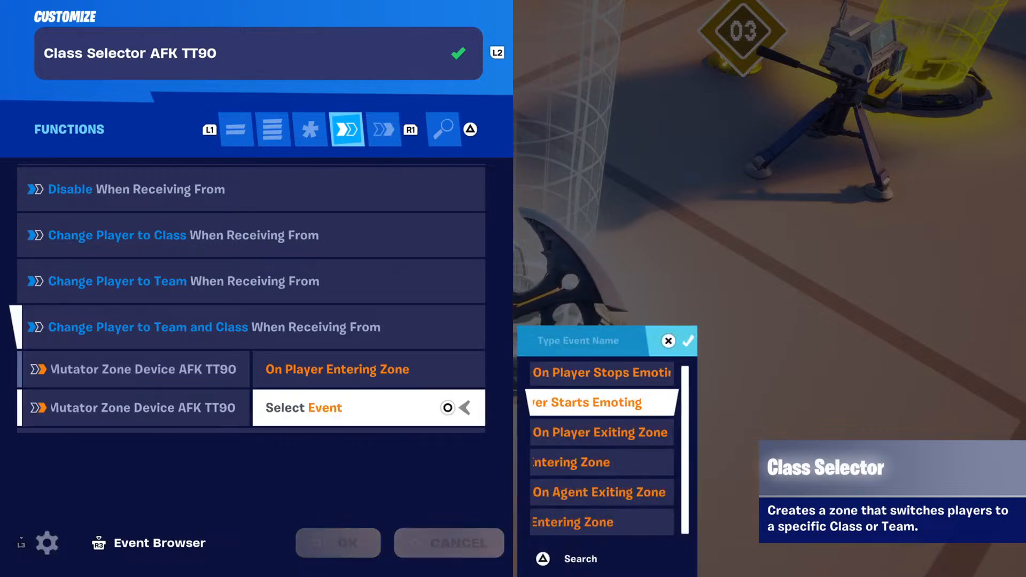
key("Return")
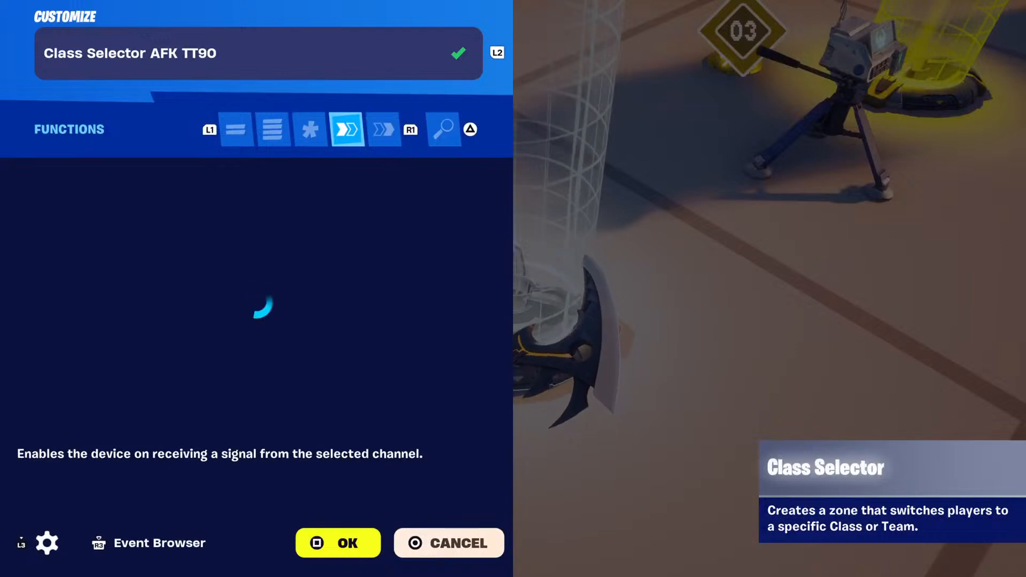
Check the device names of both On Player Entering Zone bindings and accept the Class Selector's customization.
key("Down")
key("Down")
key("Down")
key("Down")
key("Down")
key("Down")
key("Down")
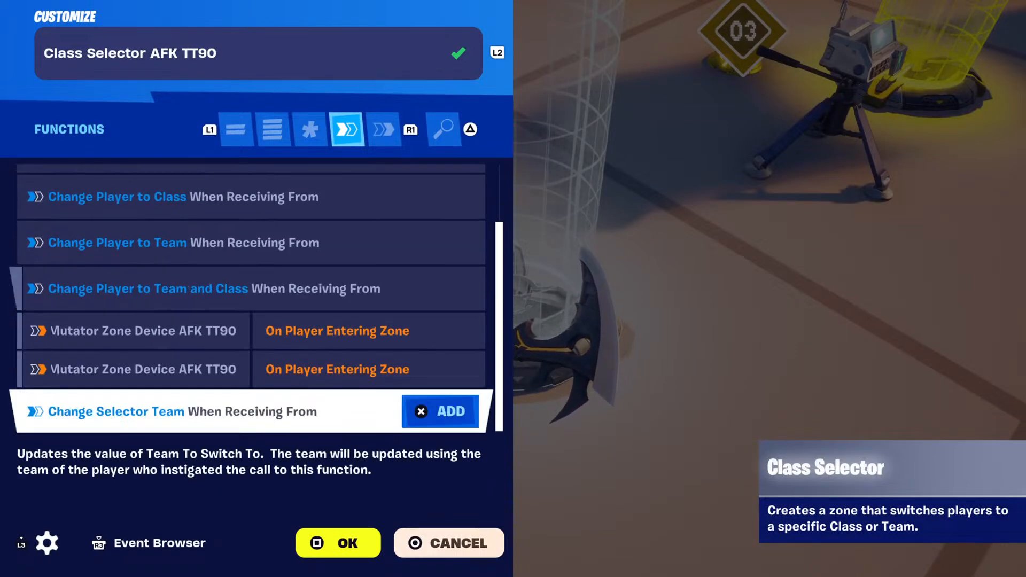
key("Up")
key("Up")
key("Down")
key("Up")
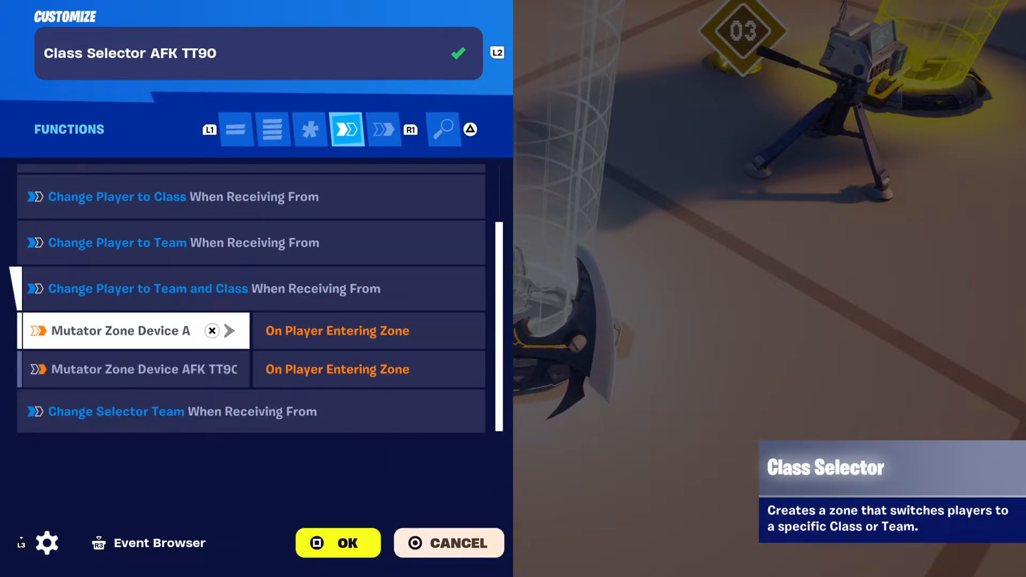
key("Down")
key("Up")
key("Return")
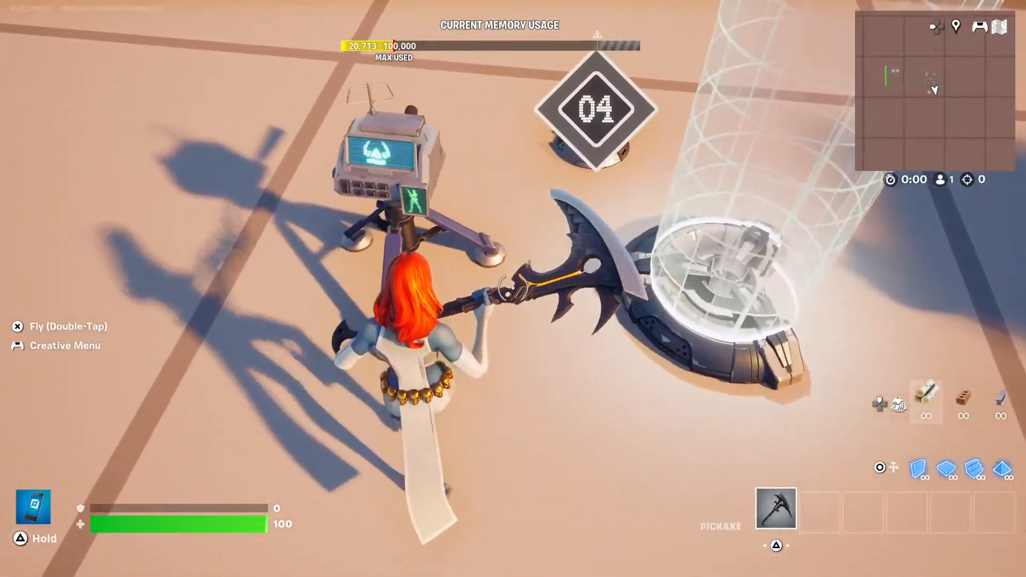
Review the options and functions of Class Designer AFK TT90, including class identifier, name, item, health and movement settings, and close it.
key("e")
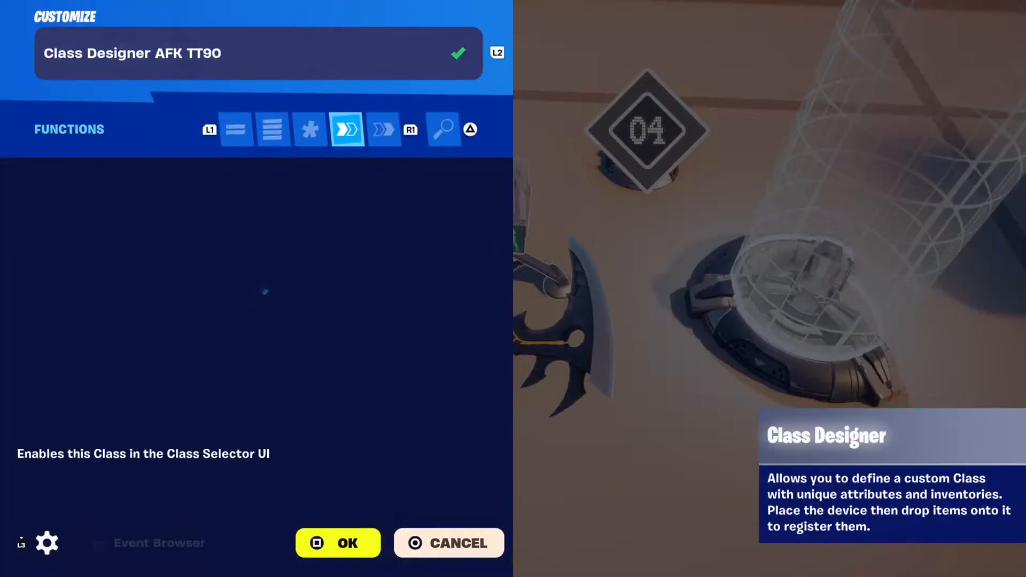
key("q")
key("q")
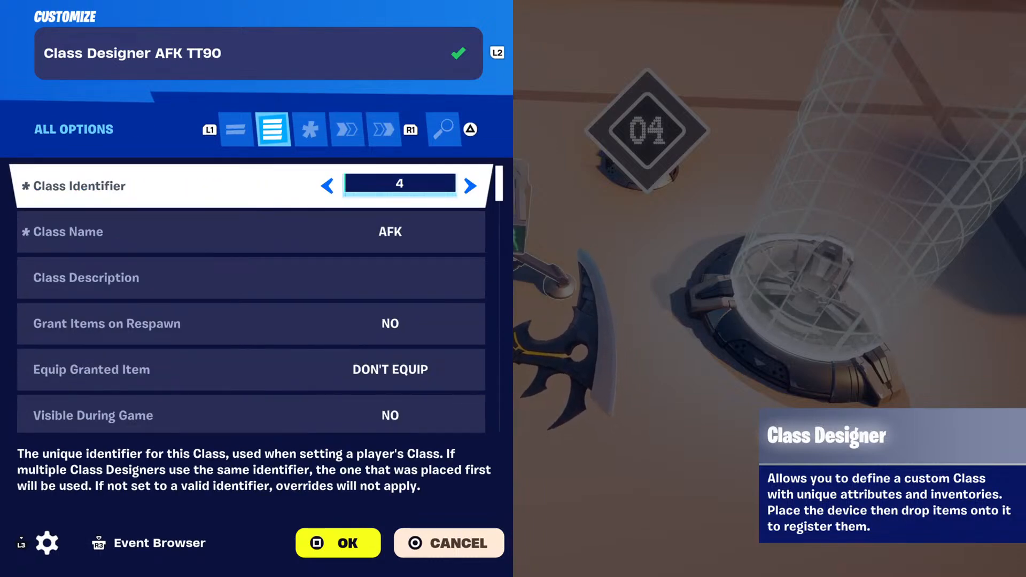
key("Down")
key("Down")
key("Up")
key("Down")
key("Down")
key("Down")
key("Down")
key("Down")
key("Down")
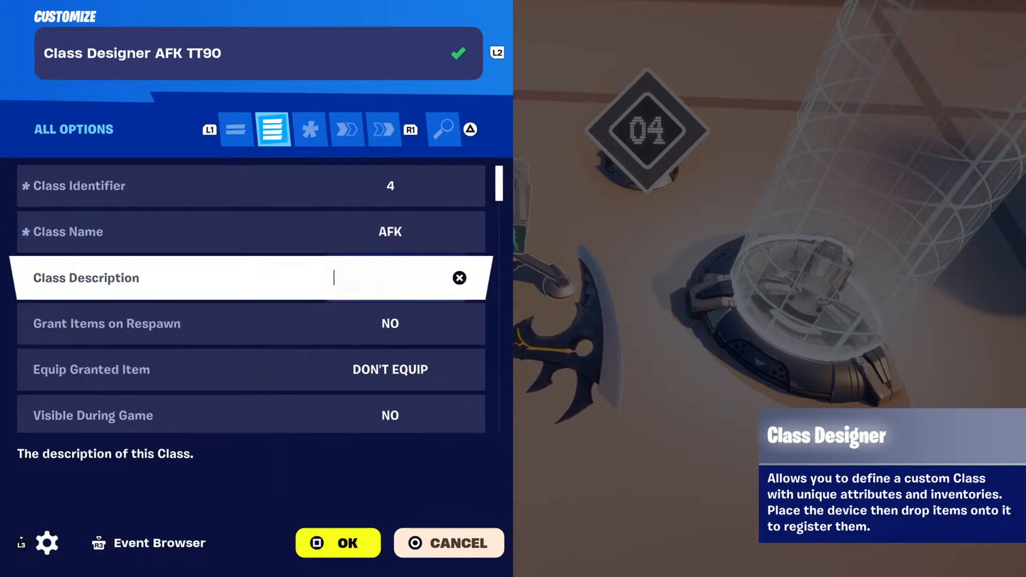
key("Down")
key("Down")
key("Down")
key("Down")
key("Down")
key("Down")
key("Down")
key("Down")
key("Down")
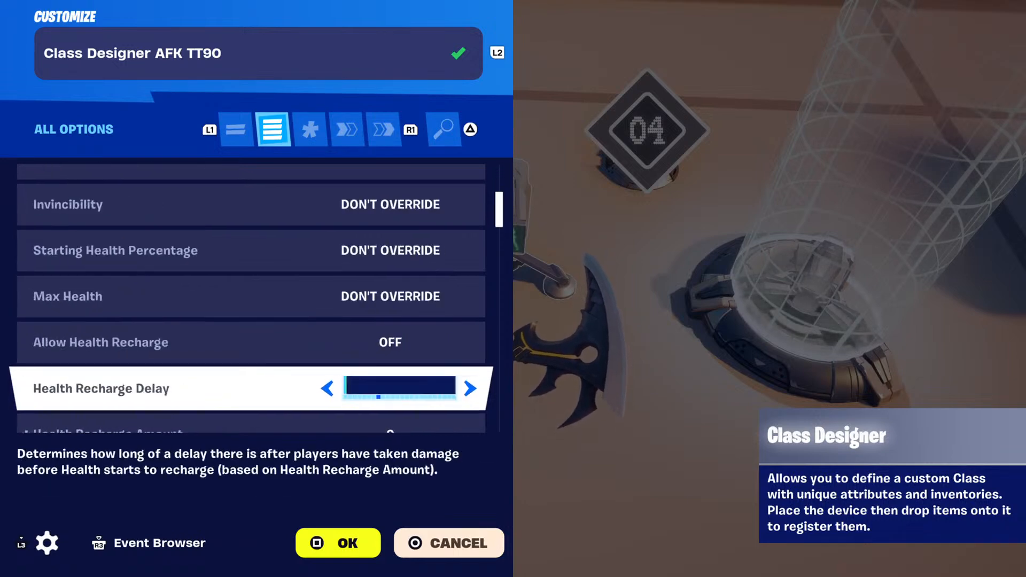
key("Down")
key("Down")
key("Down")
key("Down")
key("Down")
key("Down")
key("Down")
key("Down")
key("Down")
key("Down")
key("Down")
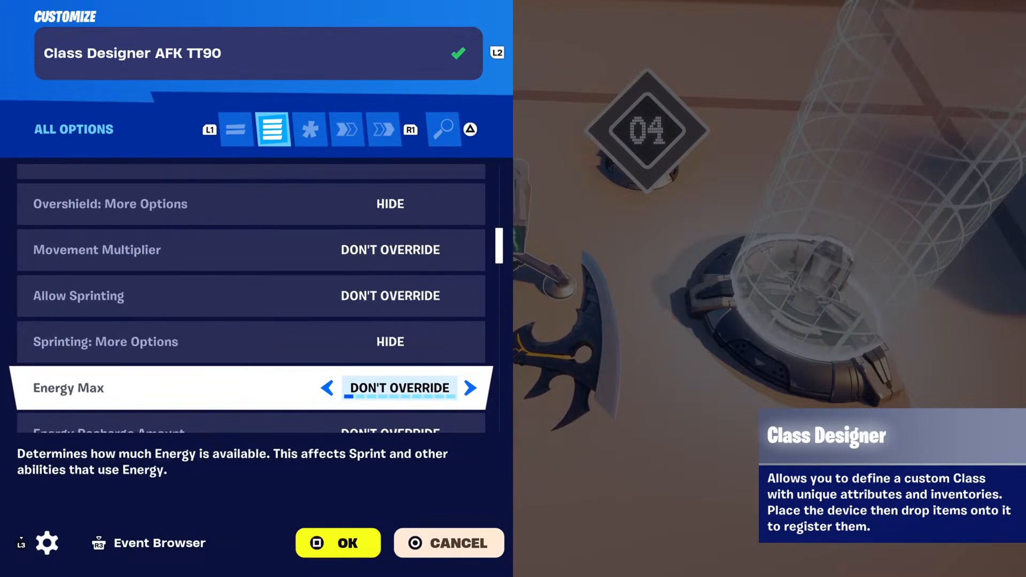
key("e")
key("e")
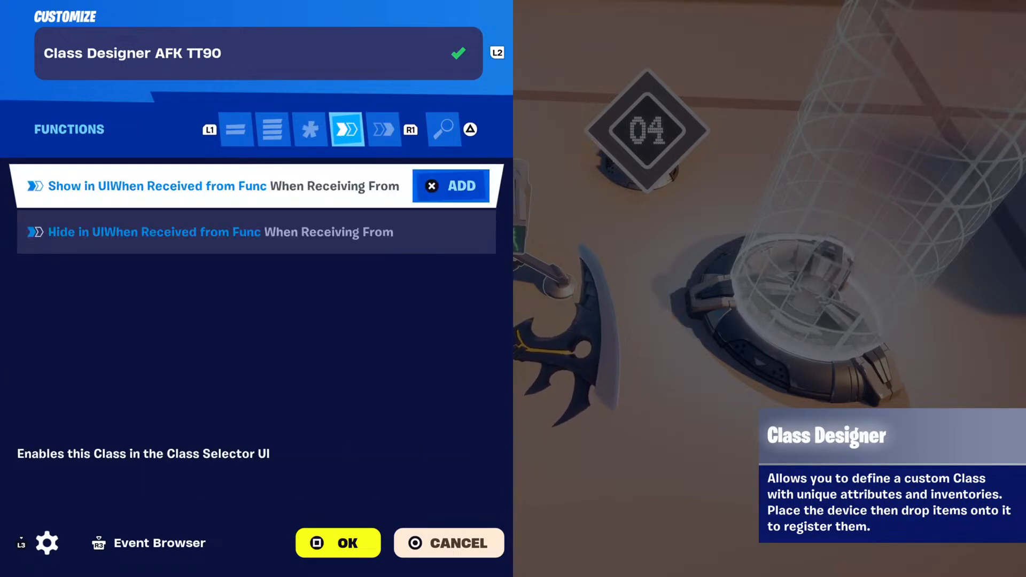
key("e")
key("Escape")
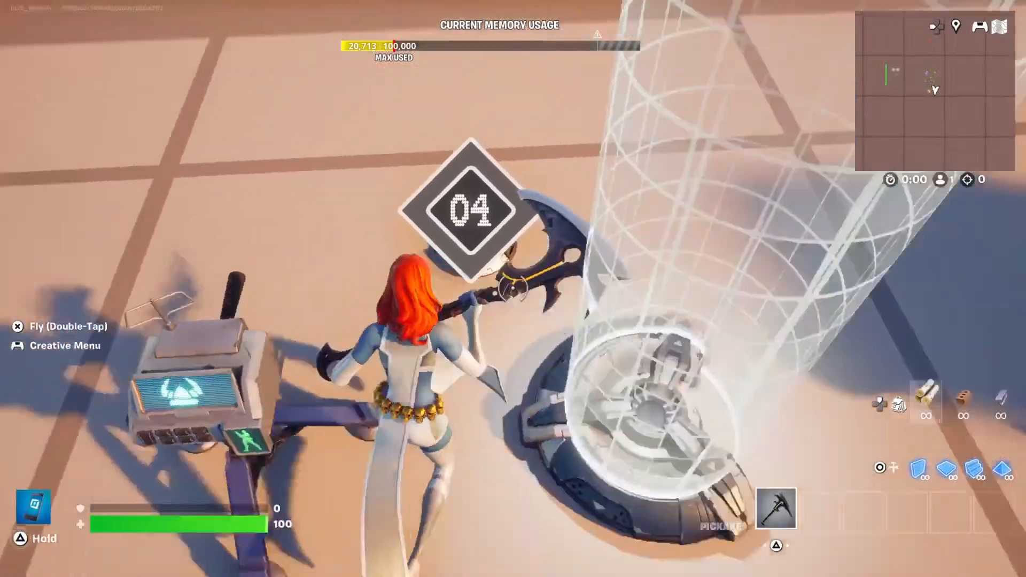
Open the AFK team's Team Settings & Inventory device and check its team name, number, color, icon and default class identifier.
key("e")
key("q")
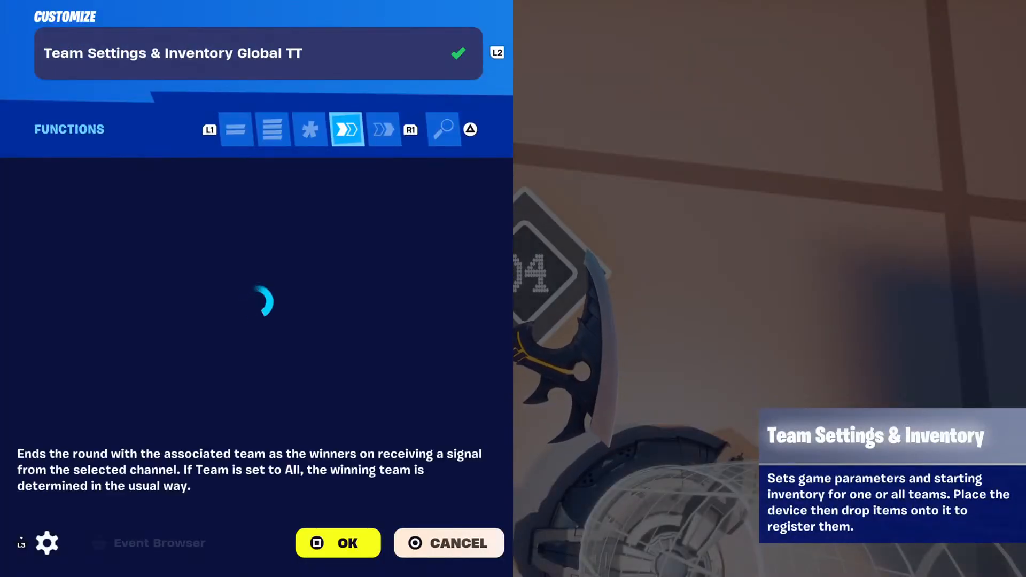
key("q")
key("q")
key("Down")
key("Up")
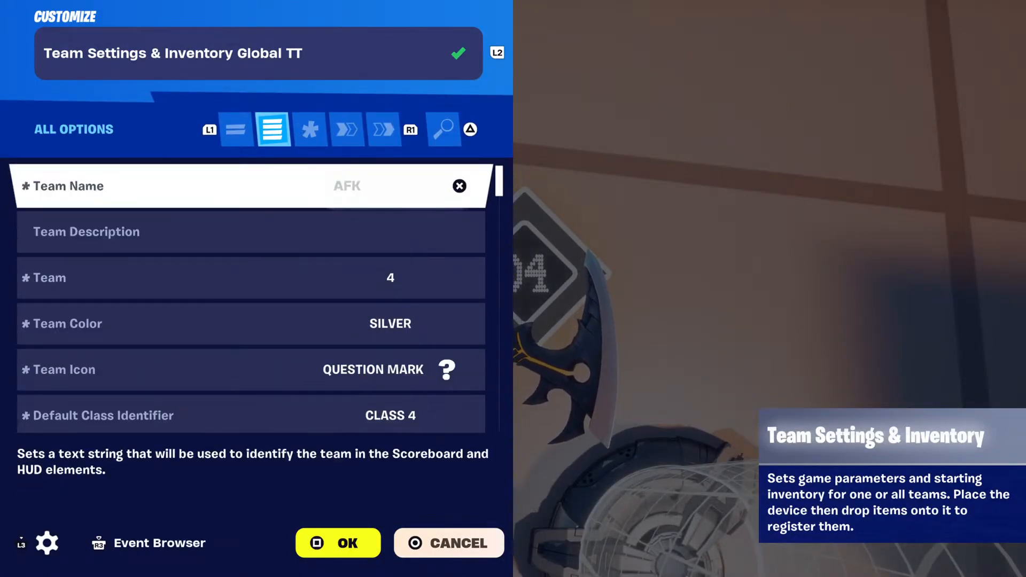
key("Down")
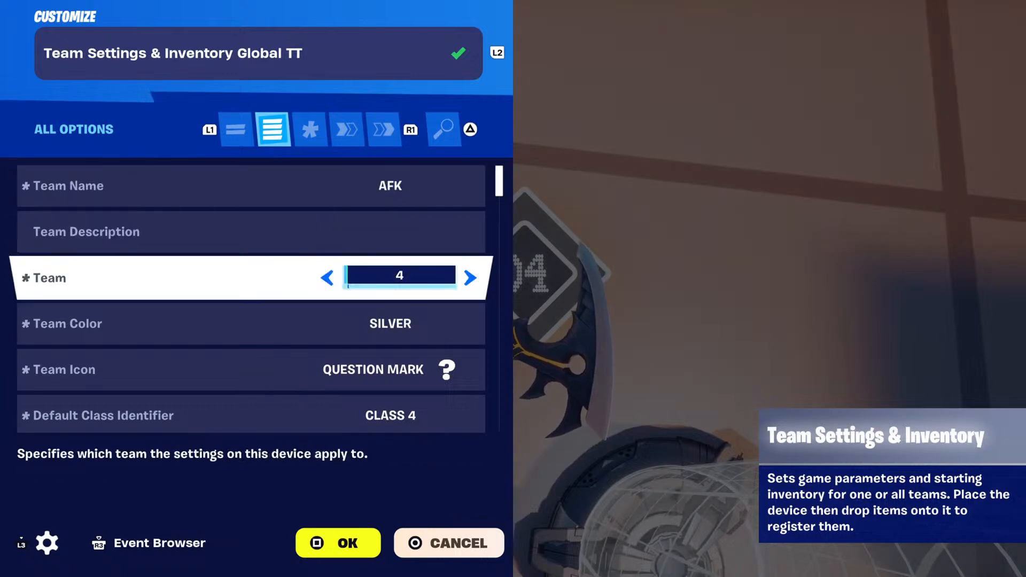
key("Up")
key("Down")
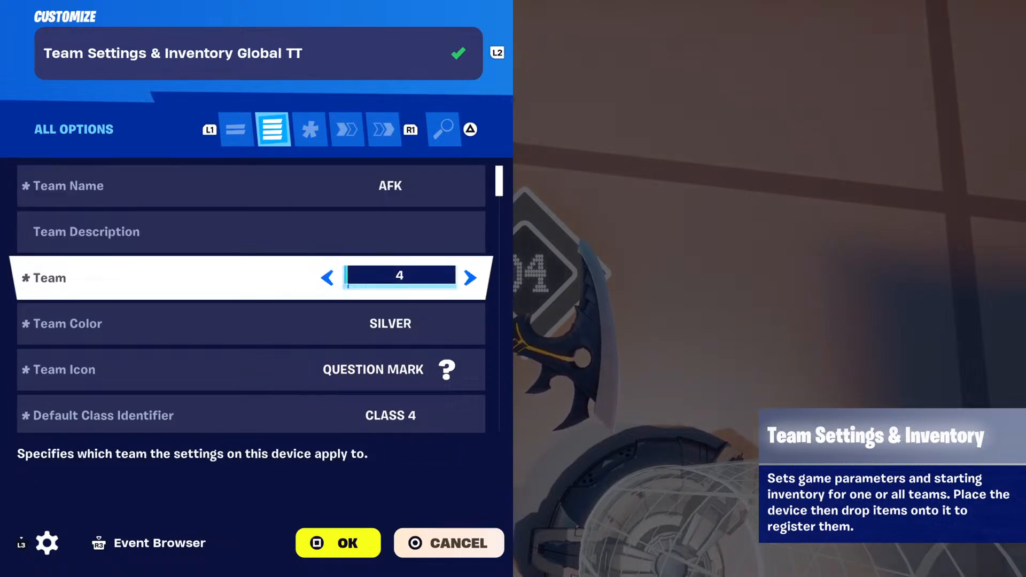
key("Down")
Review the AFK team device's remaining options, from item granting through sprinting to elimination drops and gravity.
key("Down")
key("Down")
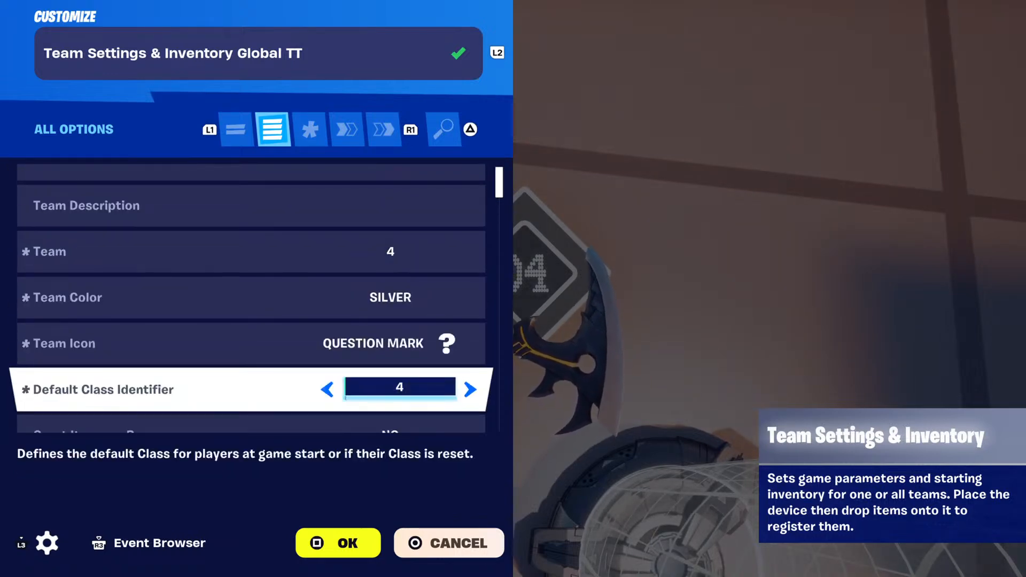
key("Down")
key("Down")
key("Down")
key("Down")
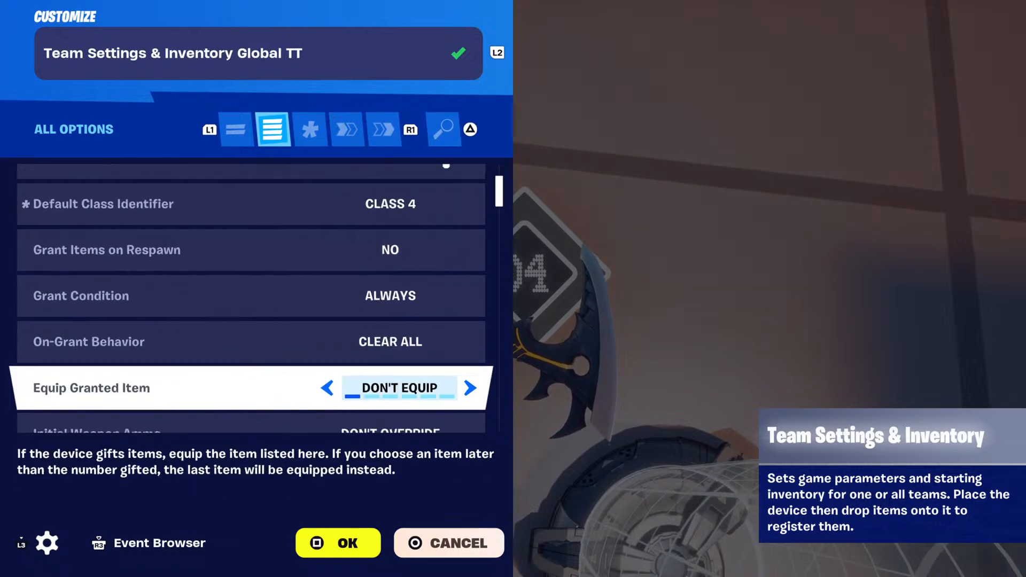
key("Down")
key("Down")
key("Down")
key("Down")
key("Down")
key("Down")
key("Down")
key("Down")
key("Down")
key("Down")
key("Down")
key("Down")
key("Down")
key("Down")
key("Down")
key("Down")
key("Down")
key("Down")
key("Down")
key("Down")
key("Down")
key("Down")
key("Down")
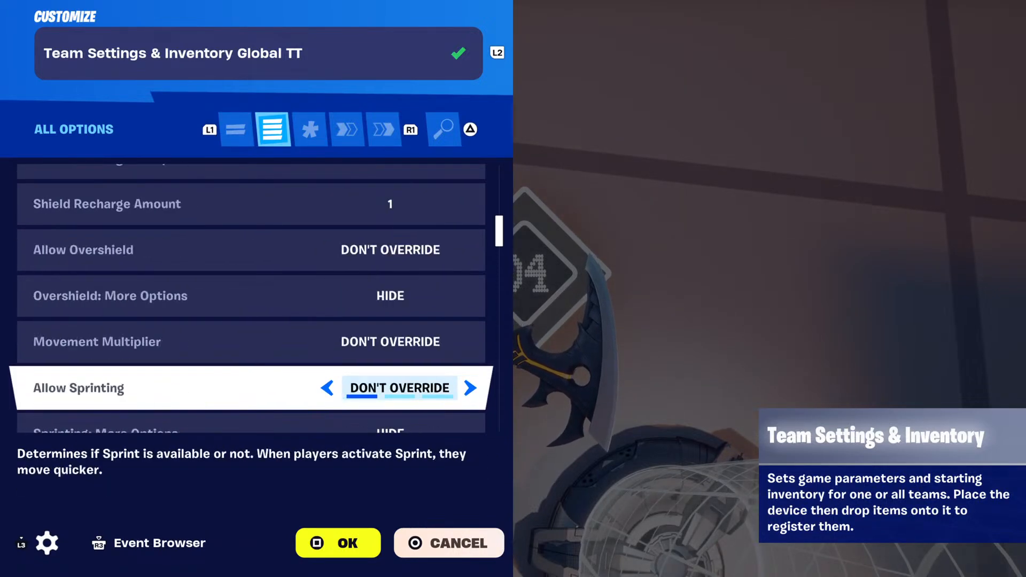
key("Down")
key("Down")
key("Down")
key("Down")
key("Down")
key("Down")
key("Down")
key("Down")
key("Down")
key("Down")
key("Down")
key("Down")
key("Down")
key("Down")
key("Down")
key("Down")
key("Down")
key("Down")
key("Down")
key("Down")
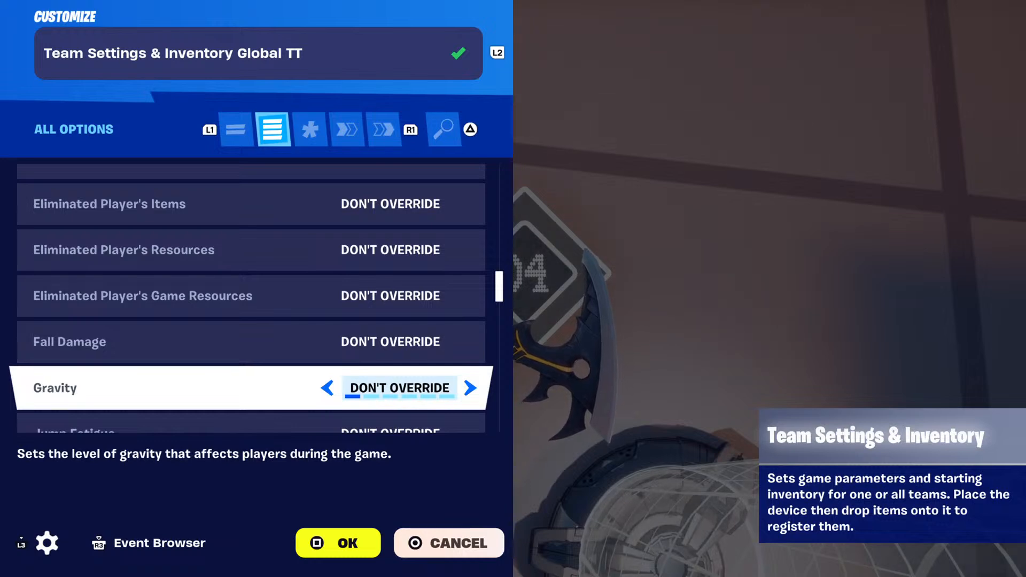
Rename the device as "Team Settings & Inventory AFK TT90", then reopen it to recheck its team settings.
key("L2")
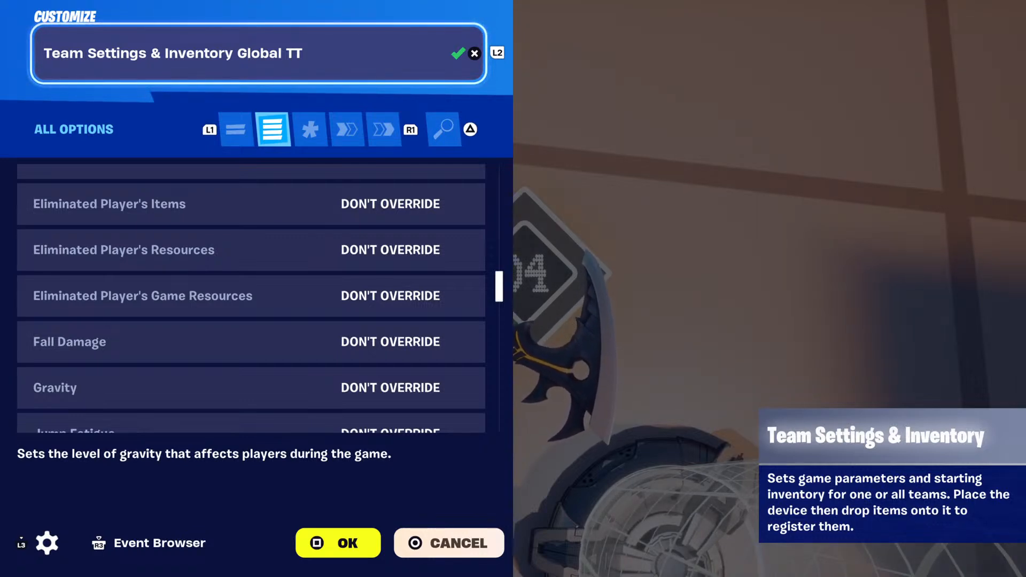
key("Escape")
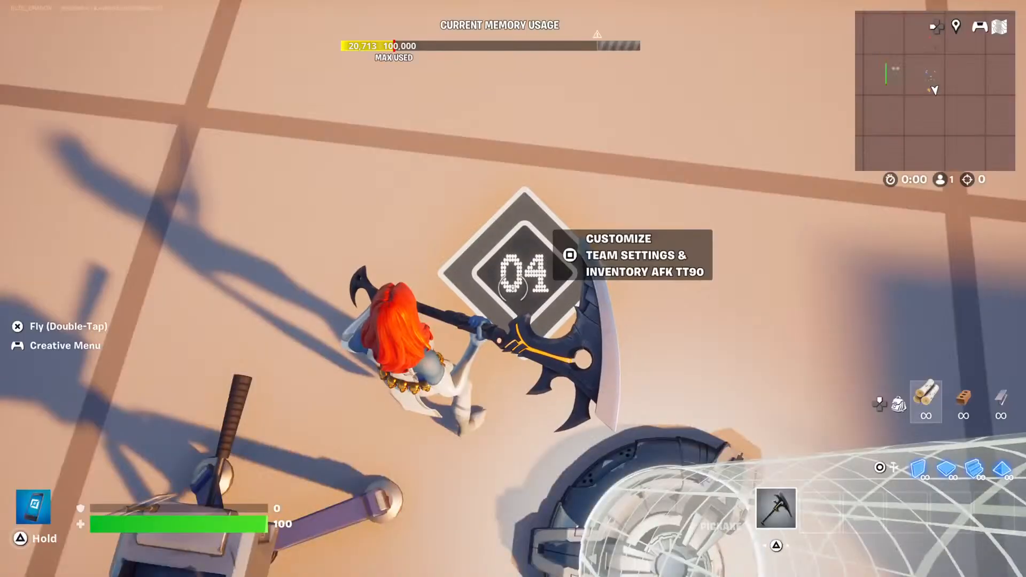
key("e")
key("Down")
key("Down")
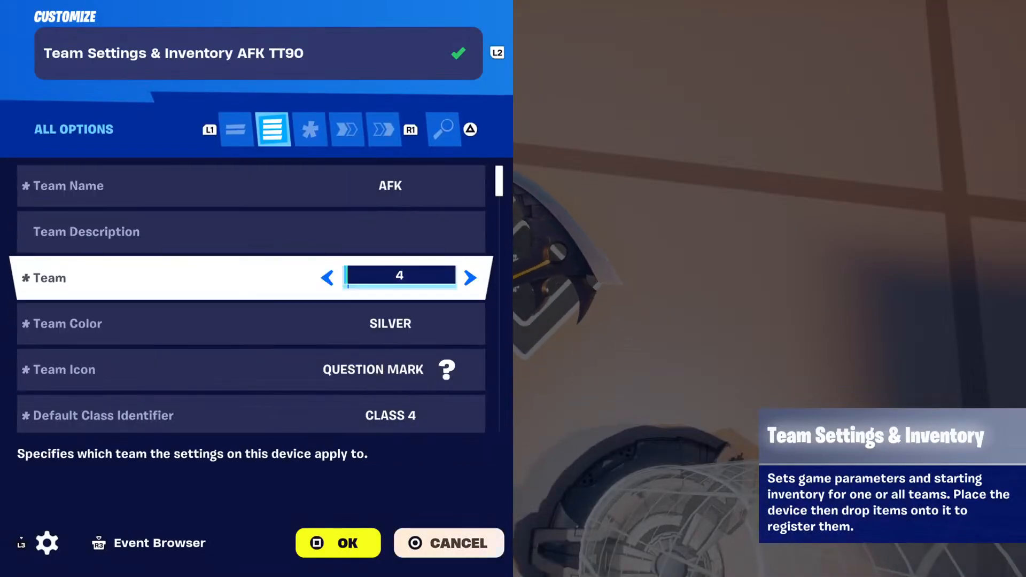
key("Up")
key("Up")
key("Escape")
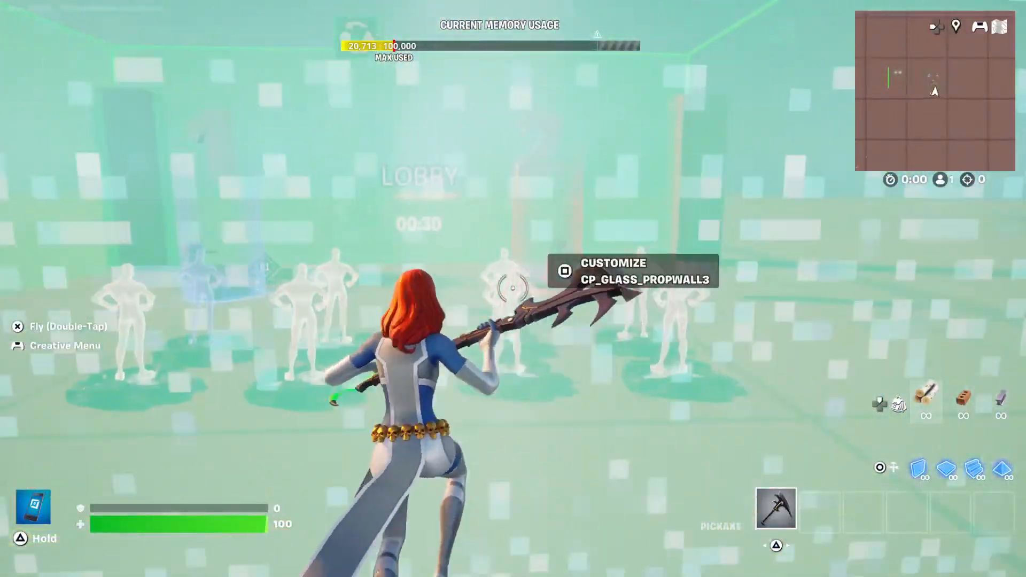
Fly from the AFK area to the team 1 devices and land beside Class Selector TM1 TT90.
key("space")
key("space")
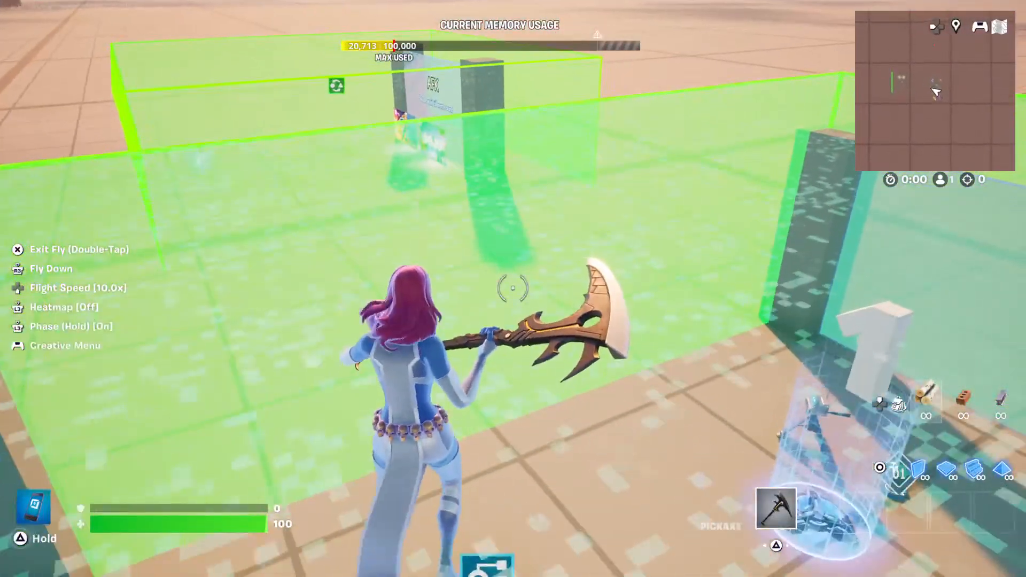
key("space")
key("space")
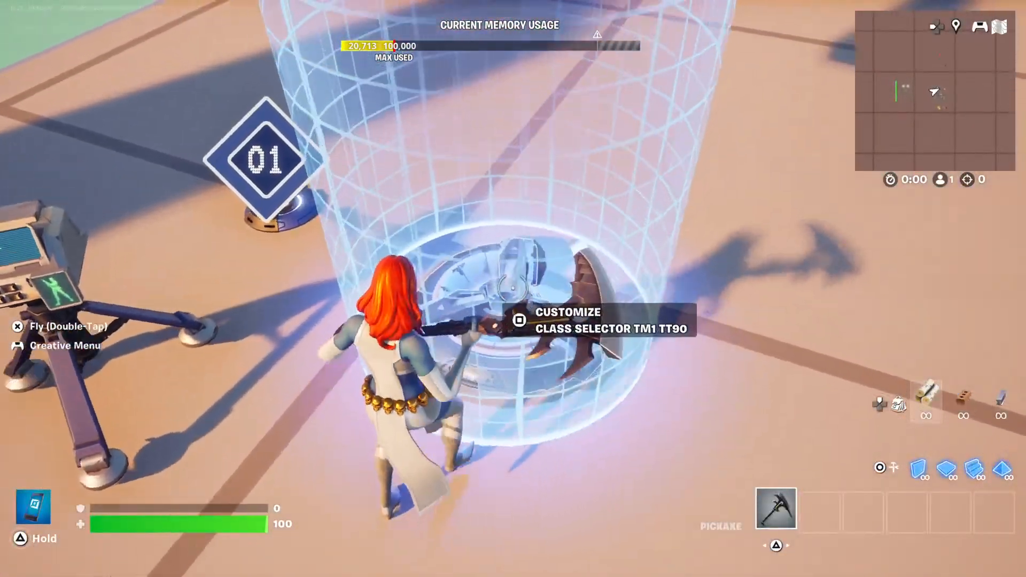
Open Class Selector TM1 TT90 and check its options from the class and team to switch to through the volume size.
key("e")
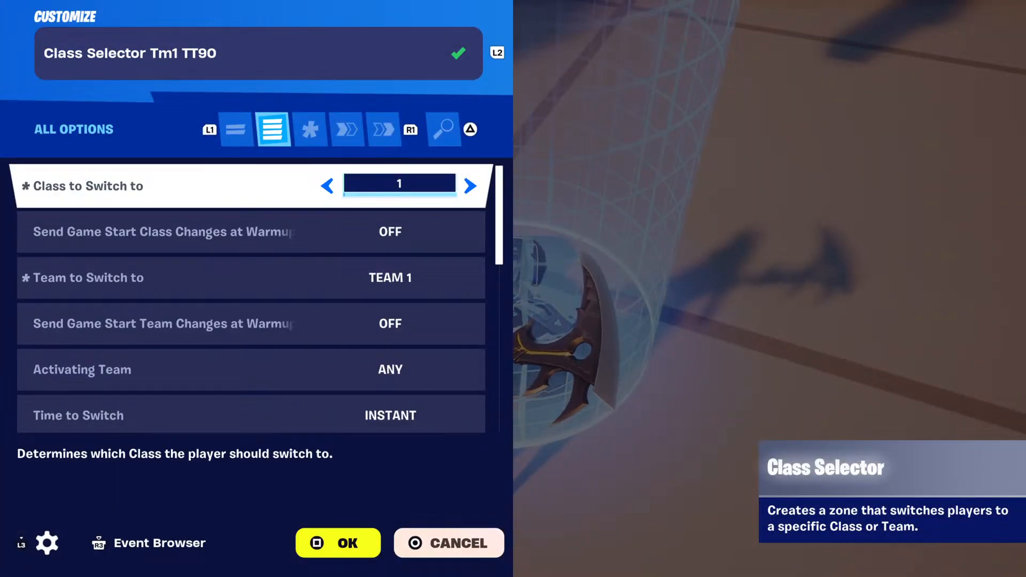
key("Down")
key("Down")
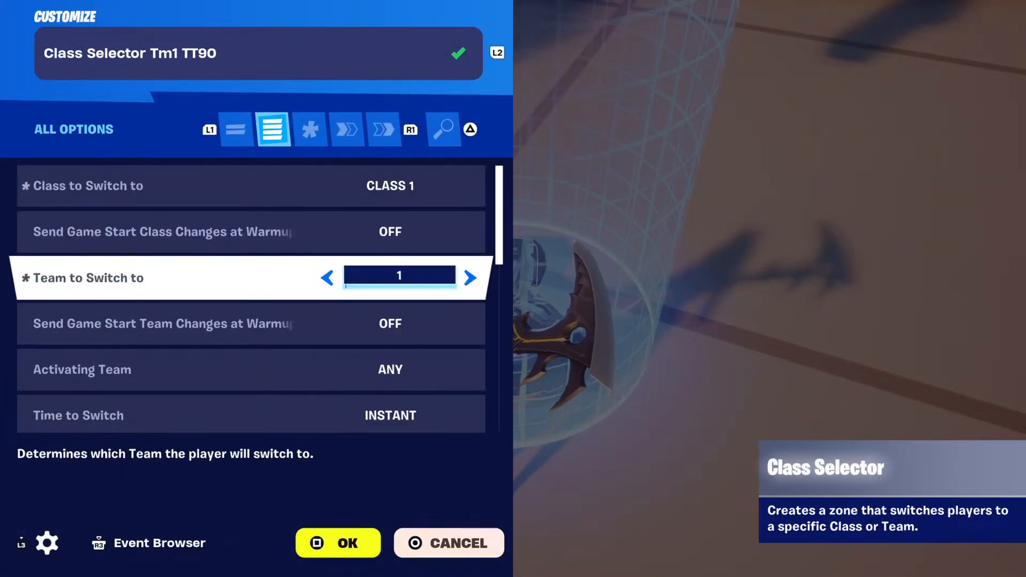
key("Down")
key("Down")
key("Down")
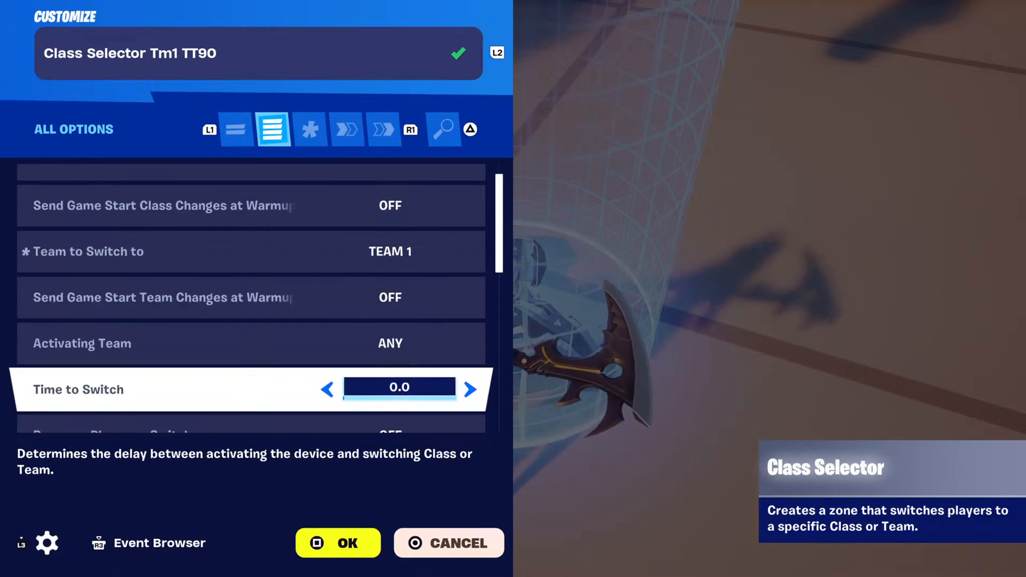
key("Down")
key("Down")
key("Down")
key("Down")
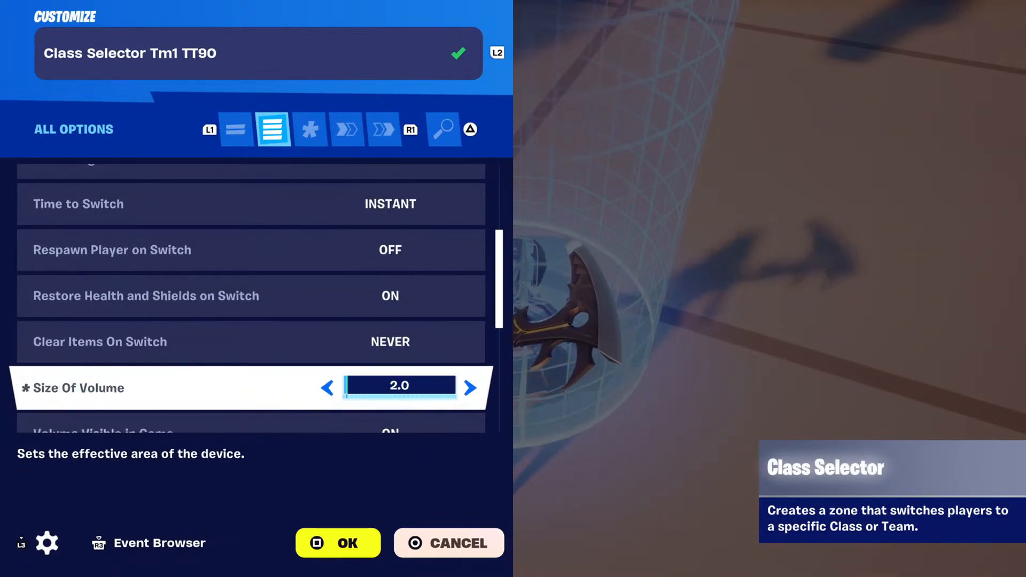
Check the team 1 class selector's visibility, accent color, enabled phase and audio options.
key("Down")
key("Down")
key("Down")
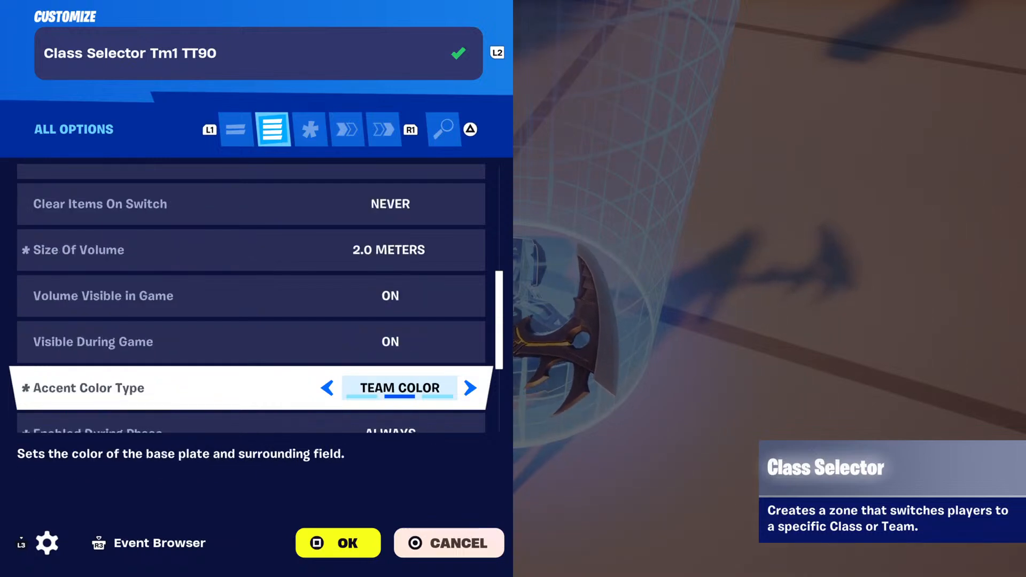
key("Down")
key("Down")
key("Down")
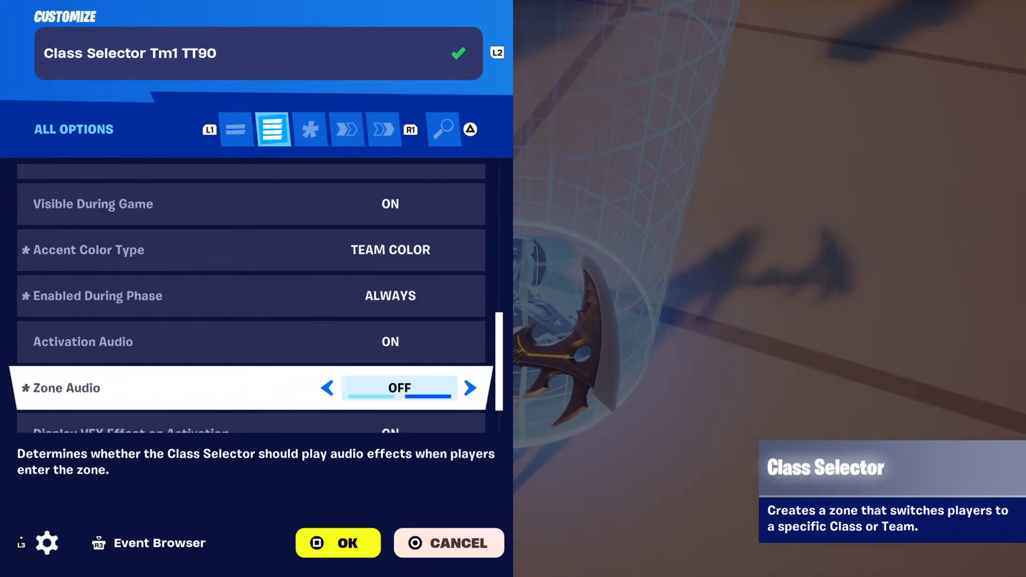
key("Down")
key("Down")
Review the team 1 class selector's functions and its On Team Switched event link to the teleporter, then close the device.
key("R1")
key("R1")
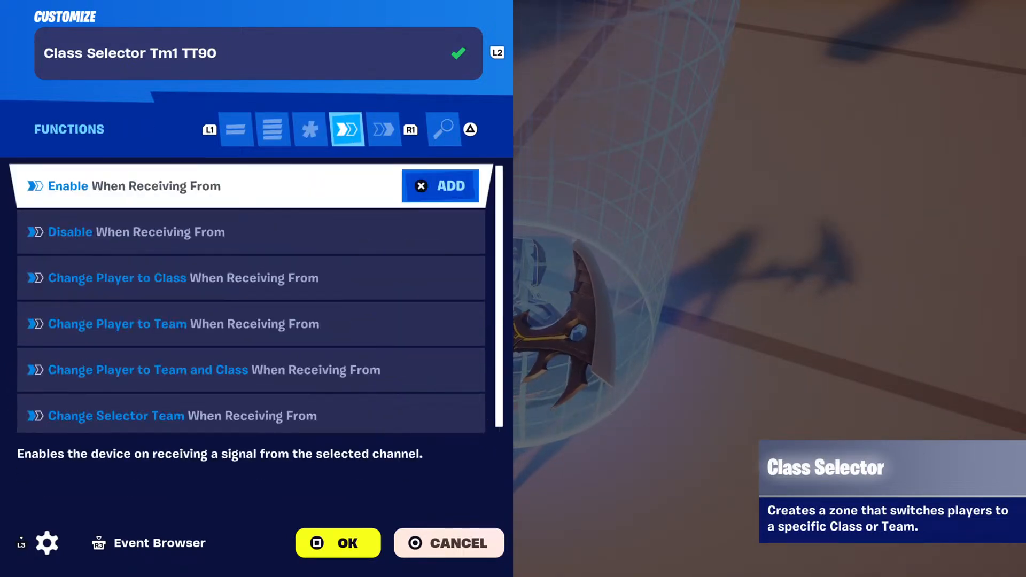
key("Down")
key("Down")
key("Down")
key("Down")
key("Down")
key("R1")
key("Down")
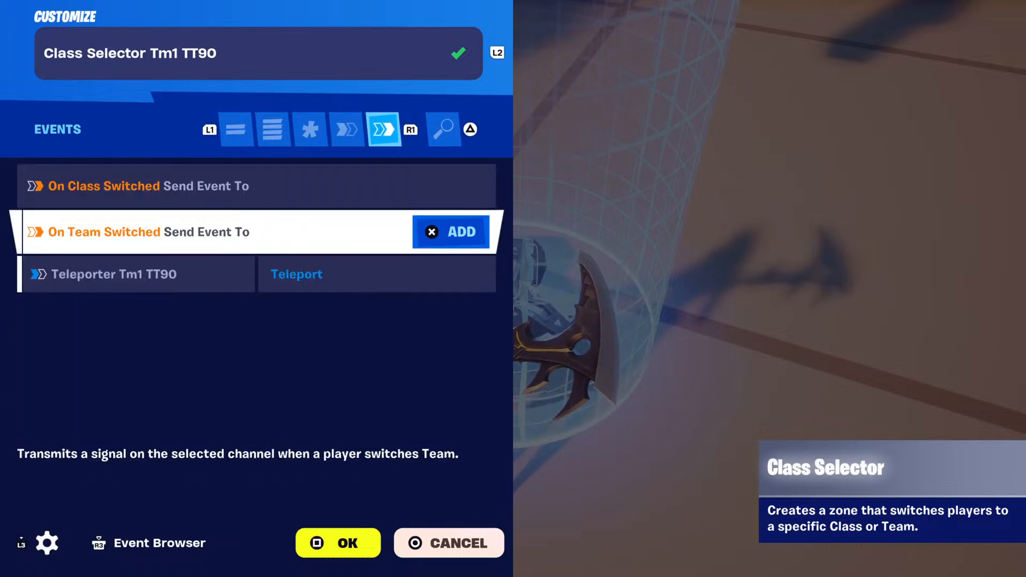
key("Down")
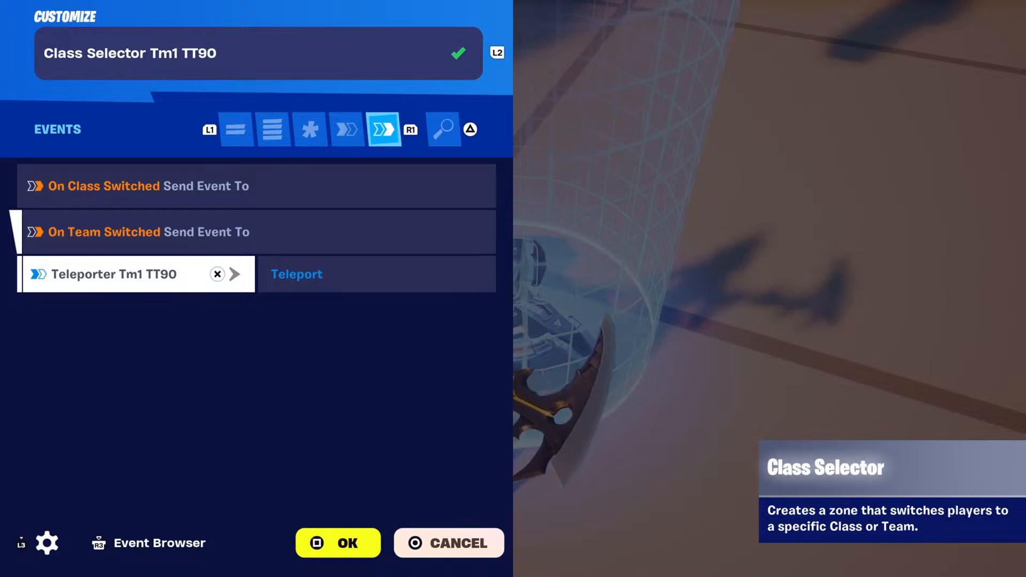
key("Escape")
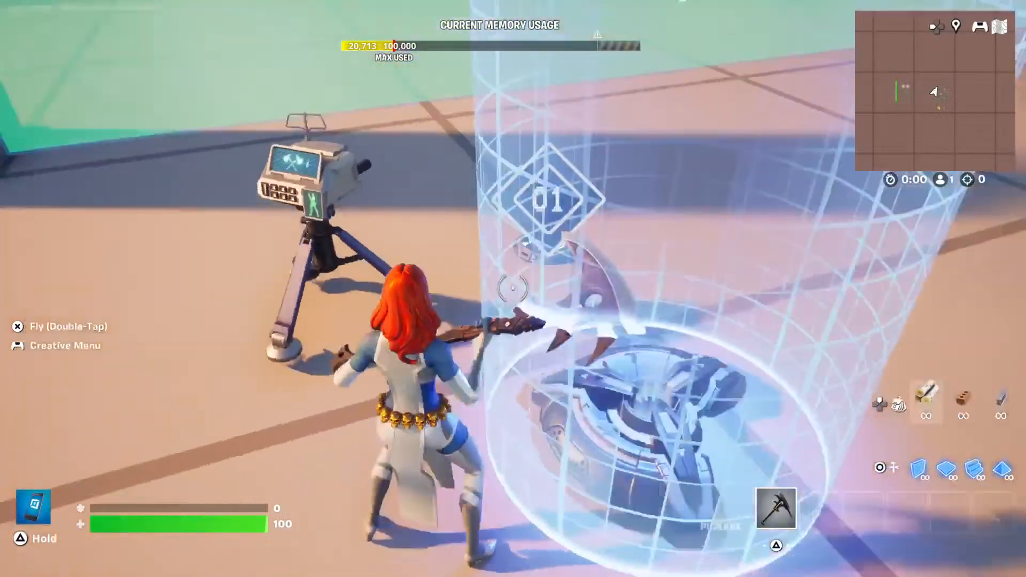
Open Class Designer Tm1 TT90 and check its options from class identifier and name through the health and shield settings.
key("e")
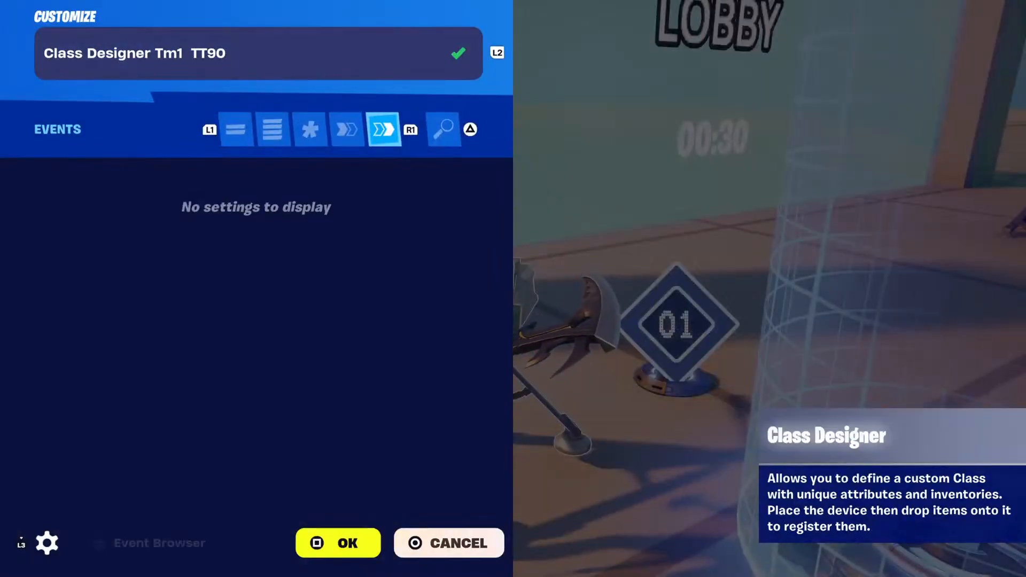
key("q")
key("q")
key("q")
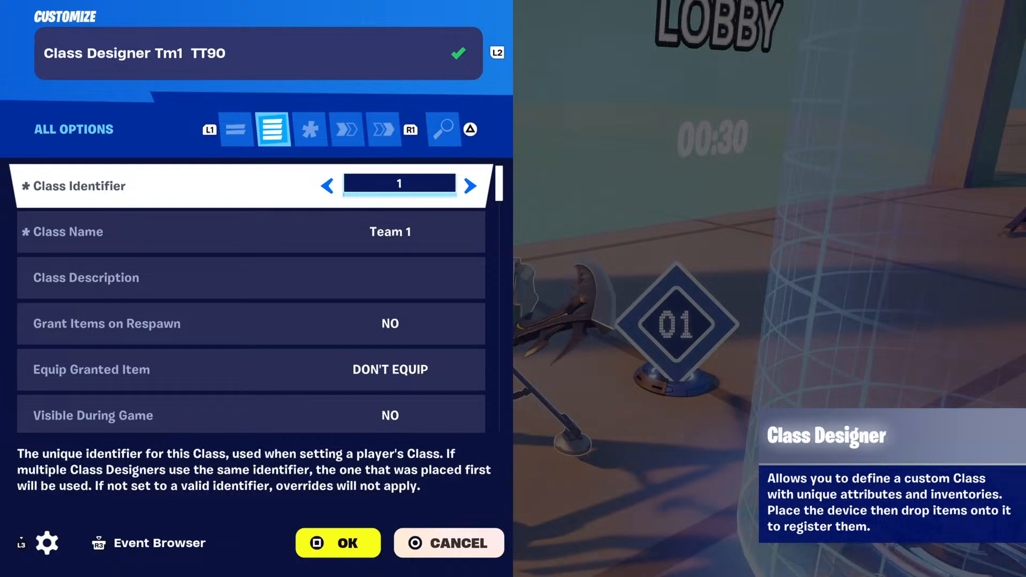
key("Down")
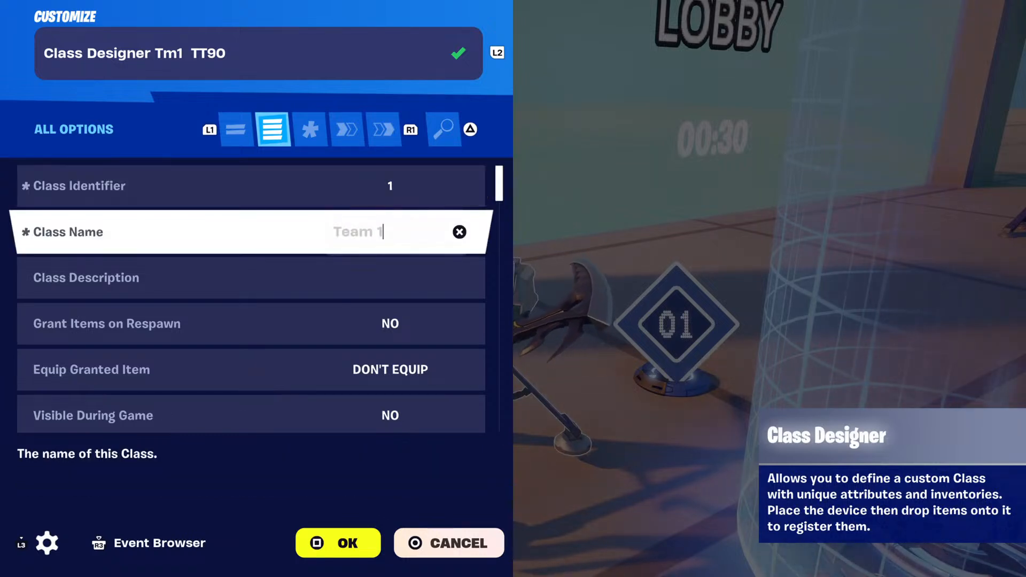
key("Down")
key("Down")
key("Down")
key("Down")
key("Down")
key("Down")
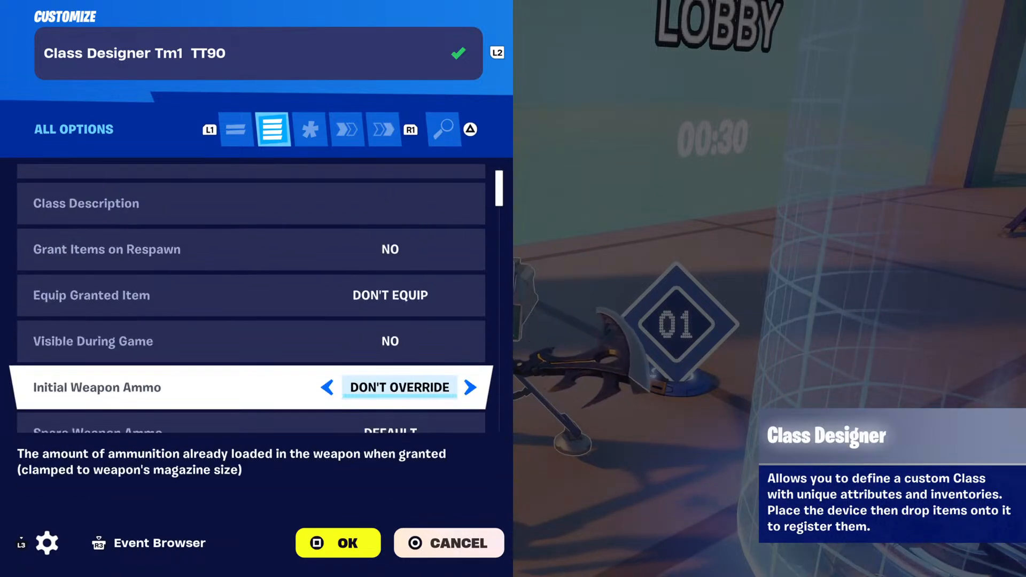
key("Down")
key("Down")
key("Down")
key("Down")
key("Down")
key("Down")
key("Down")
key("Down")
key("Down")
key("Down")
key("Down")
key("Down")
key("Down")
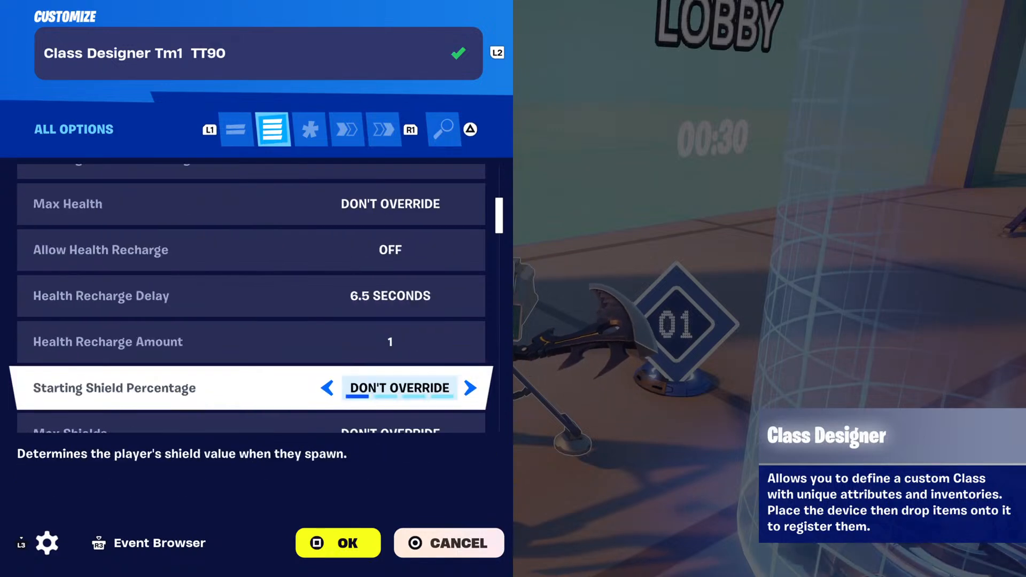
Review the team 1 class designer's remaining options, from ammo and cooldowns through eliminated players' items and gravity to respawn time.
key("Down")
key("Down")
key("Down")
key("Down")
key("Down")
key("Down")
key("Down")
key("Down")
key("Down")
key("Down")
key("Down")
key("Down")
key("Down")
key("Down")
key("Down")
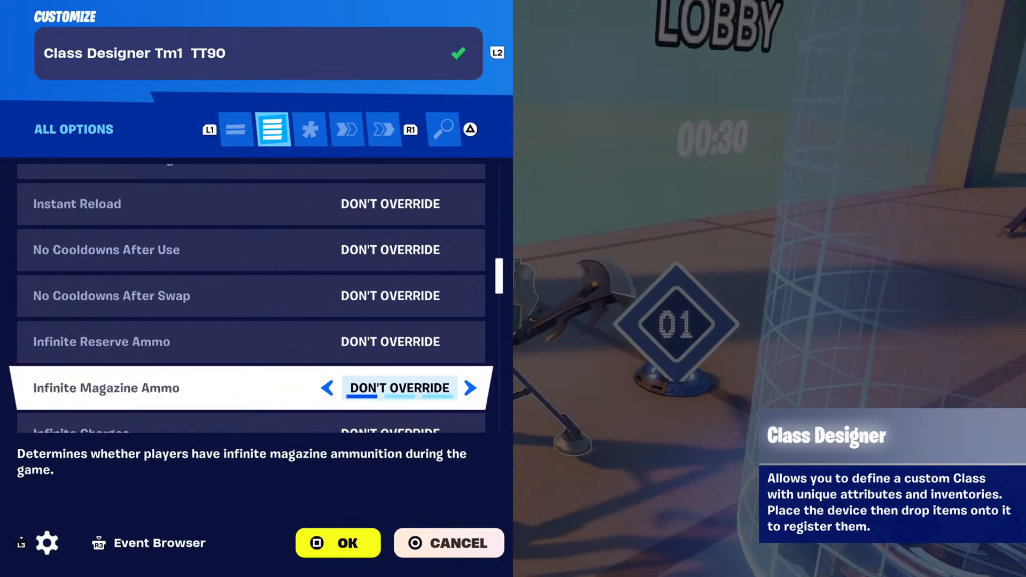
key("Down")
key("Down")
key("Down")
key("Down")
key("Down")
key("Down")
key("Down")
key("Down")
key("Down")
key("Down")
key("Down")
key("Down")
key("Down")
key("Down")
key("Down")
key("Down")
key("Down")
key("Down")
key("Down")
key("Down")
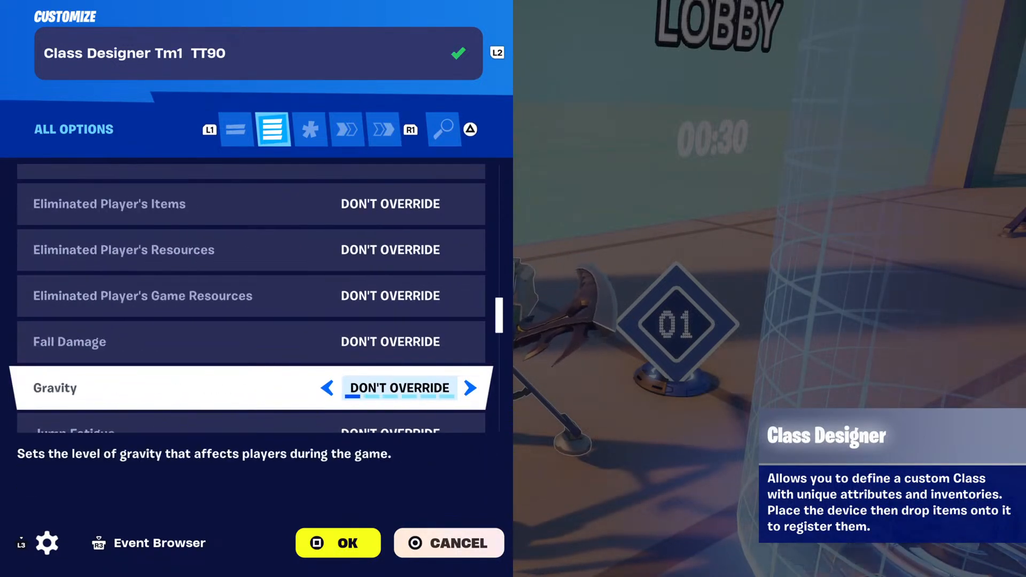
key("Down")
key("Down")
key("Down")
key("Down")
key("Down")
key("Down")
key("Down")
key("Down")
key("Down")
key("Down")
key("Down")
key("Down")
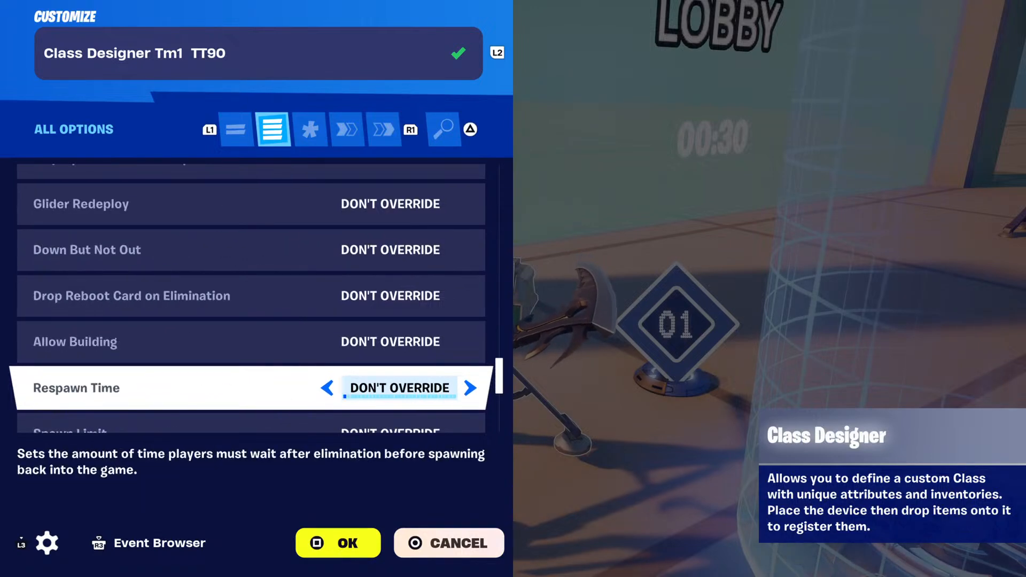
Check the team 1 class designer's functions and events, then close the device.
key("e")
key("e")
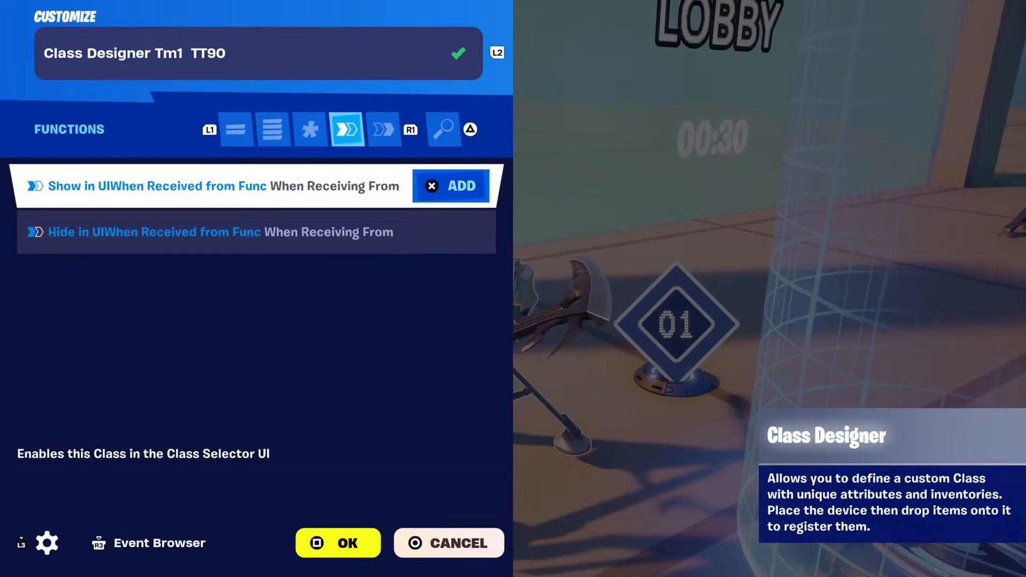
key("e")
key("q")
key("e")
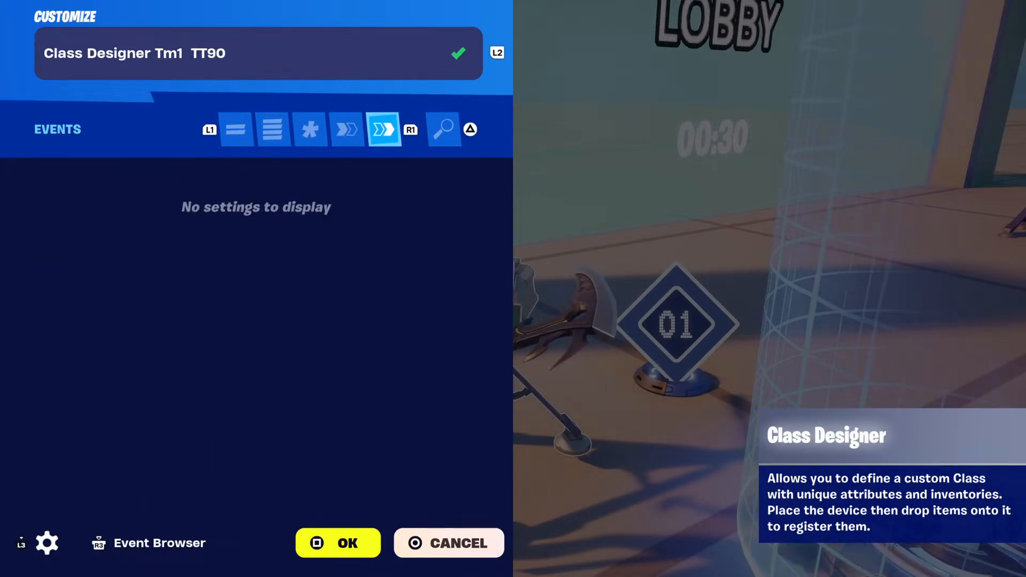
key("Escape")
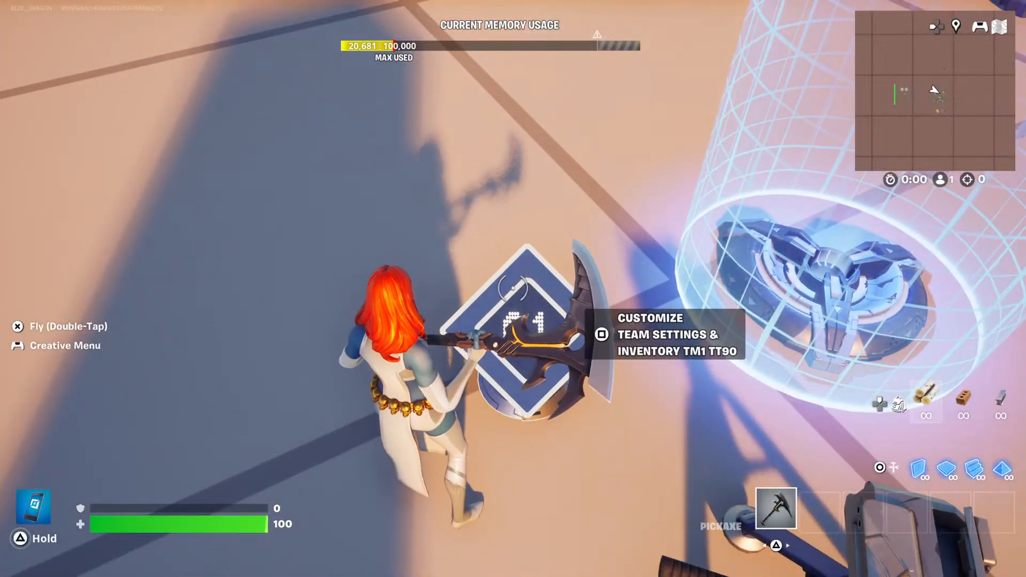
Open Team Settings & Inventory TM1 TT90 and check its team name, number, color, icon and default class identifier.
key("e")
key("q")
key("q")
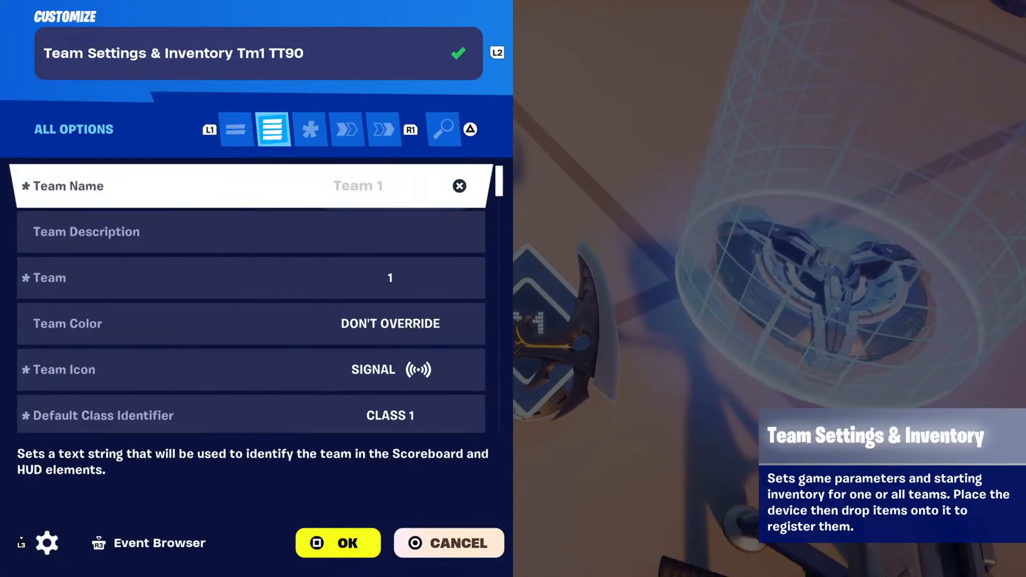
key("Return")
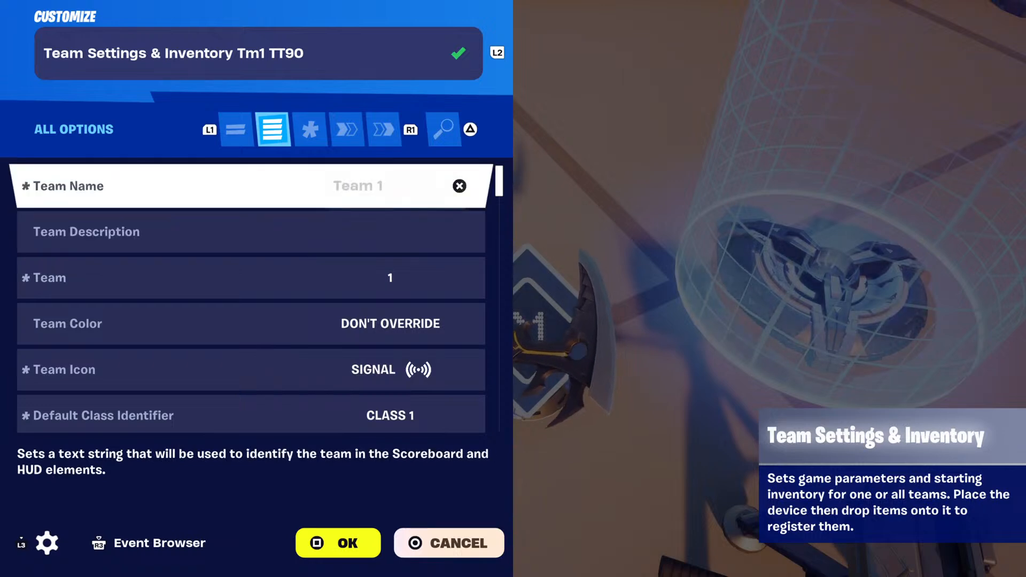
key("Down")
key("Down")
Review the team 1 settings device's remaining options, from item granting and health recharge through mantling to respawn and spawn limit.
key("Down")
key("Down")
key("Down")
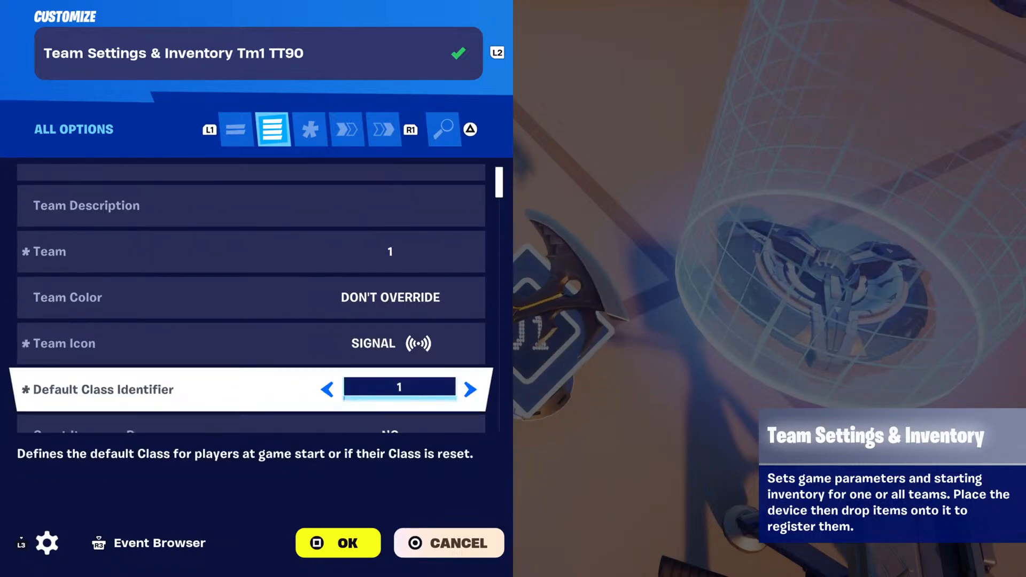
key("Down")
key("Down")
key("Down")
key("Down")
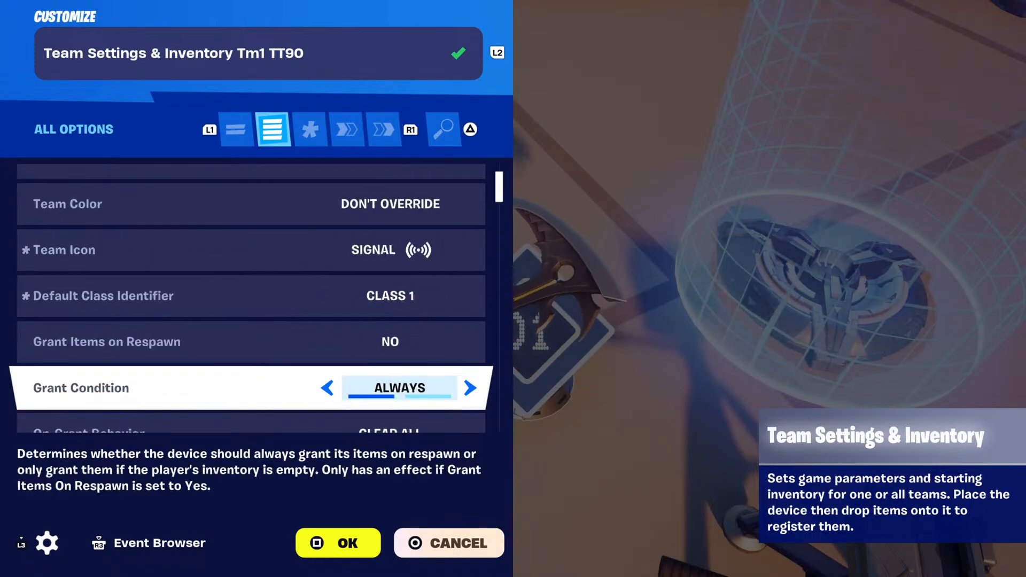
key("Down")
key("Down")
key("Down")
key("Down")
key("Down")
key("Down")
key("Down")
key("Down")
key("Down")
key("Down")
key("Down")
key("Down")
key("Down")
key("Down")
key("Down")
key("Down")
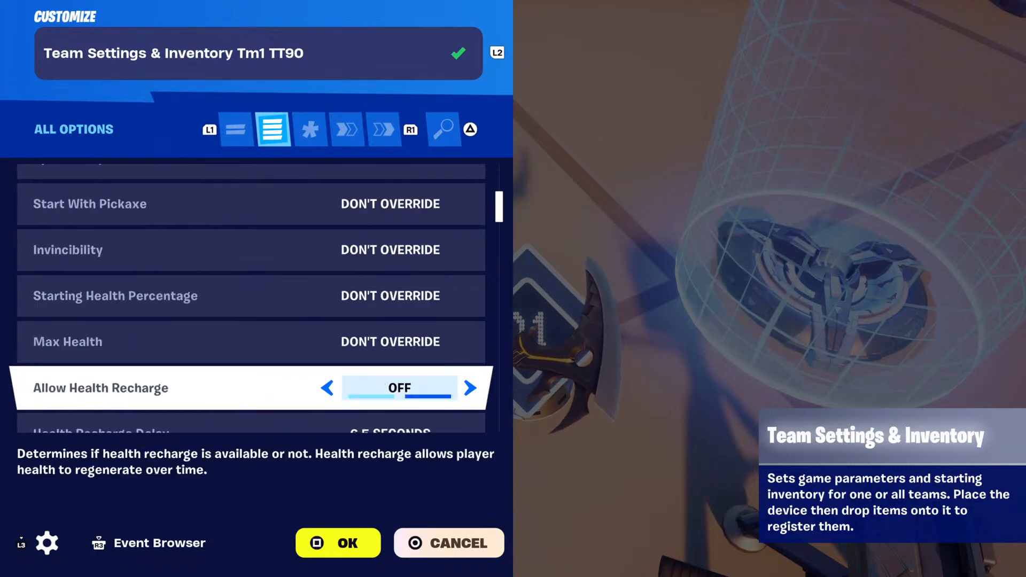
key("Down")
key("Down")
key("Down")
key("Down")
key("Down")
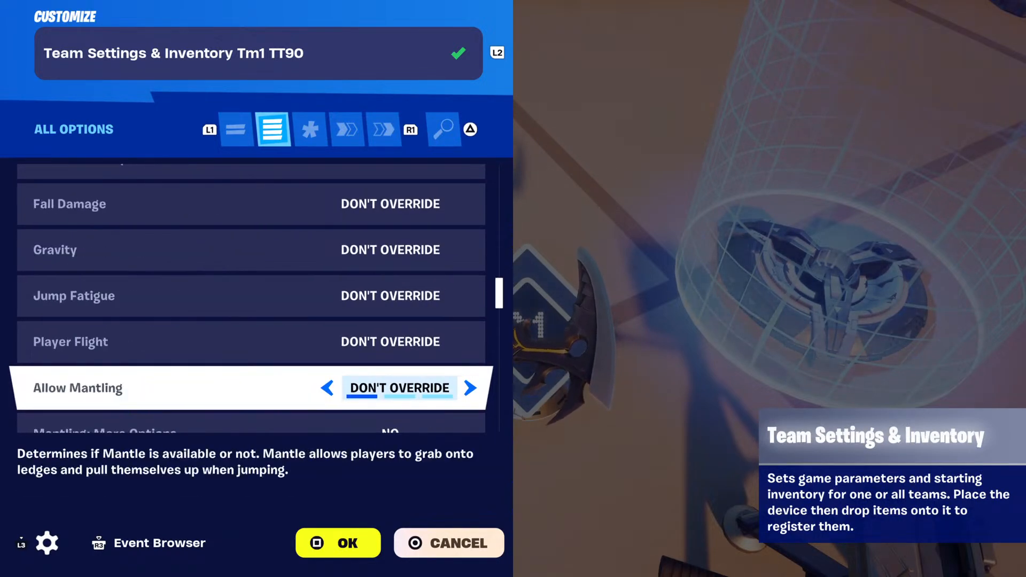
key("Down")
key("Down")
key("Down")
key("Down")
key("Down")
key("Down")
key("Down")
key("Down")
key("Down")
key("Down")
key("Down")
key("Down")
key("Down")
key("Down")
key("Down")
key("Down")
key("Down")
key("Down")
key("Down")
key("Down")
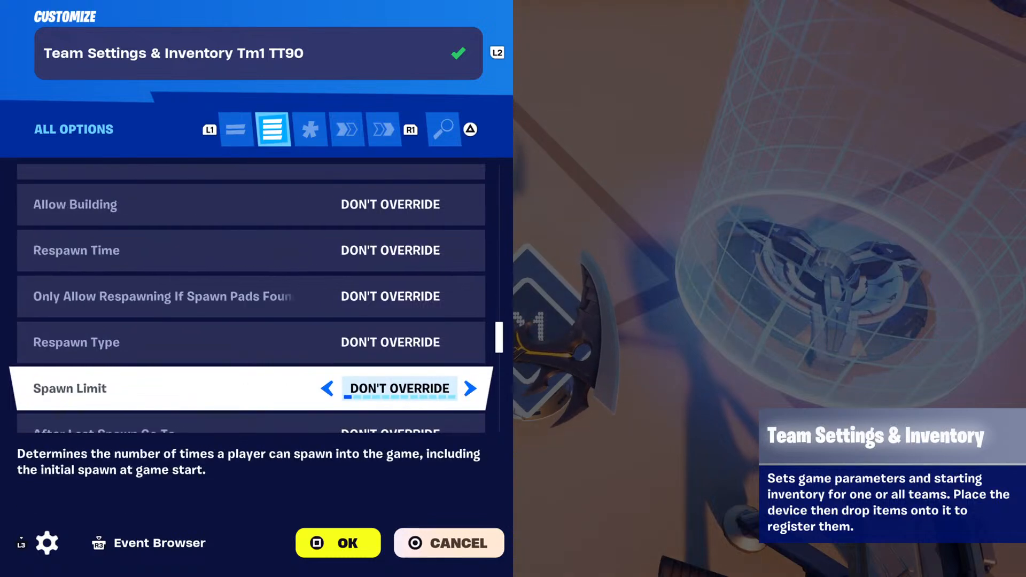
key("Down")
key("Down")
key("Down")
key("Down")
key("Down")
Check the team 1 settings device's functions and events, then close it.
key("e")
key("e")
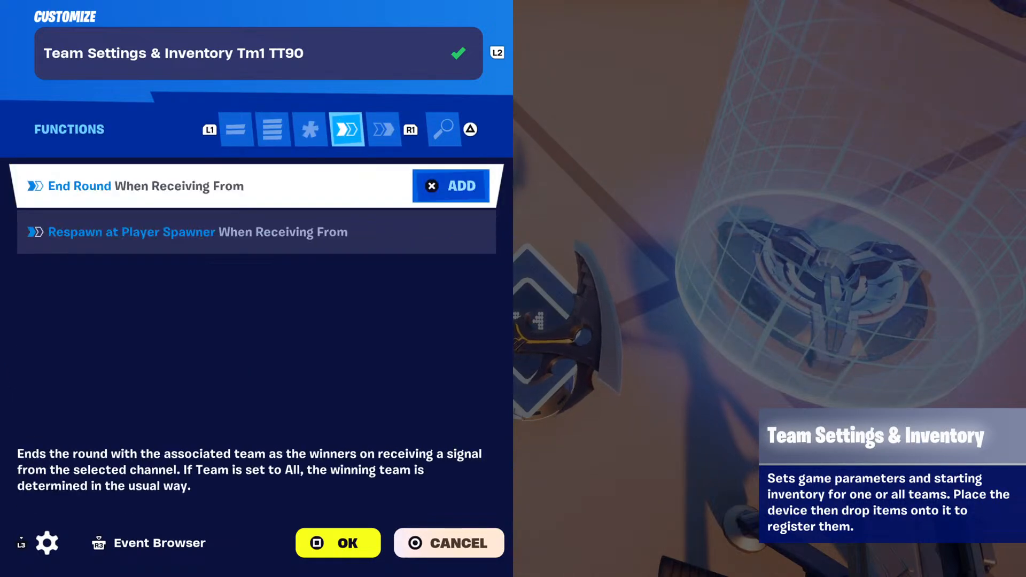
key("e")
key("q")
key("e")
key("Escape")
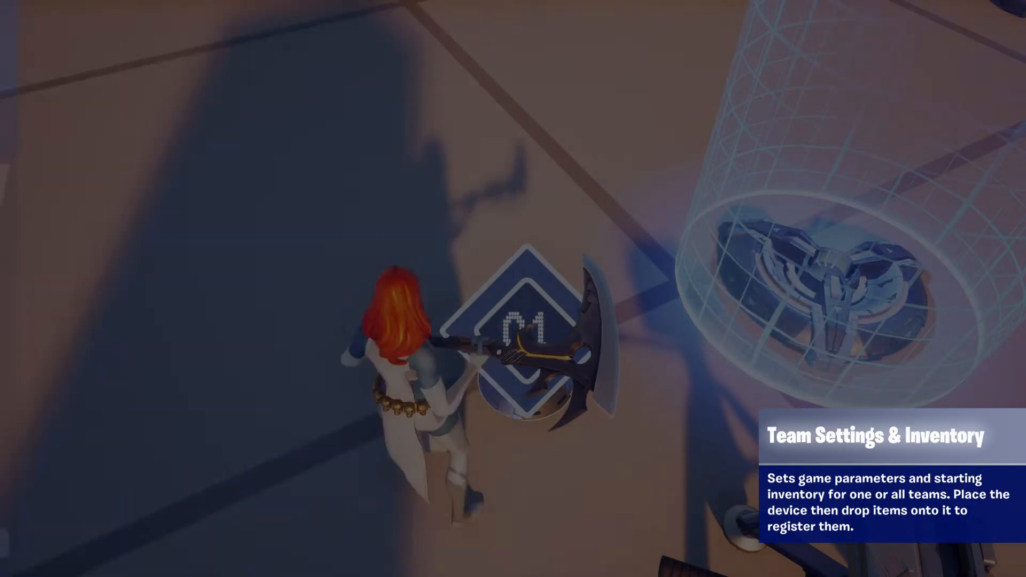
Open Class Selector TM2 TT90 and review its options, from class and team to switch to through volume size and in-game visibility.
key("w")
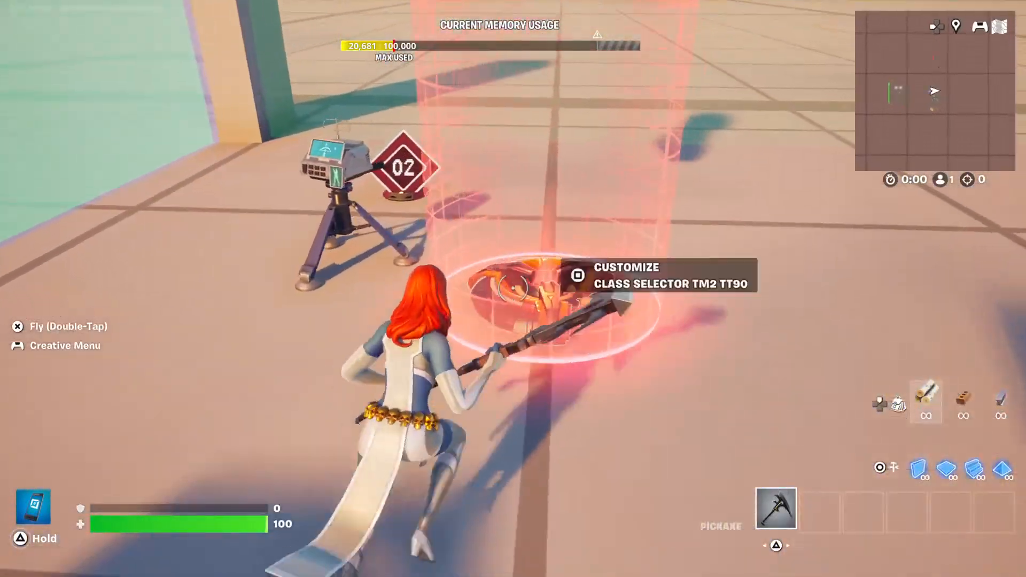
key("e")
key("q")
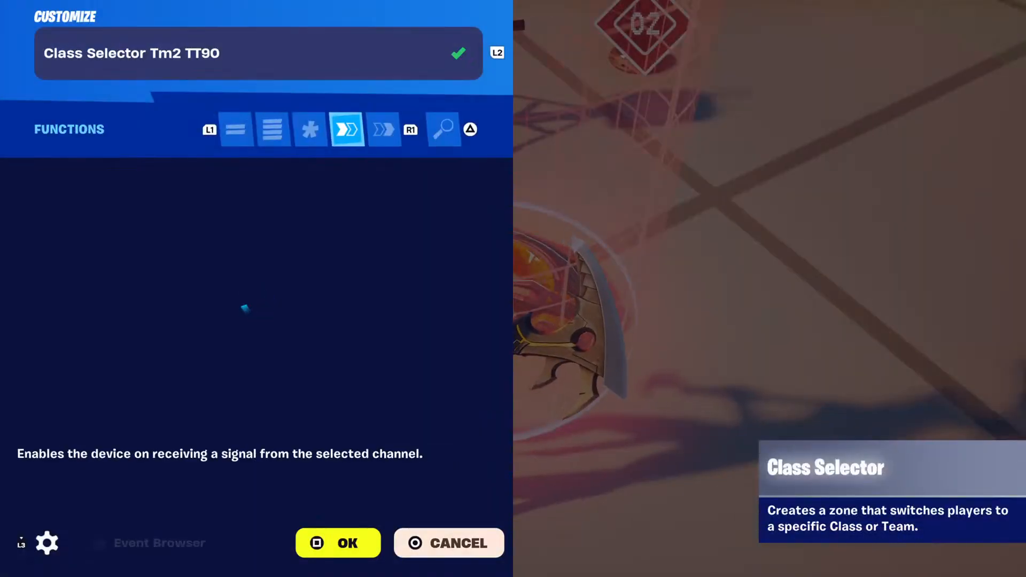
key("q")
key("q")
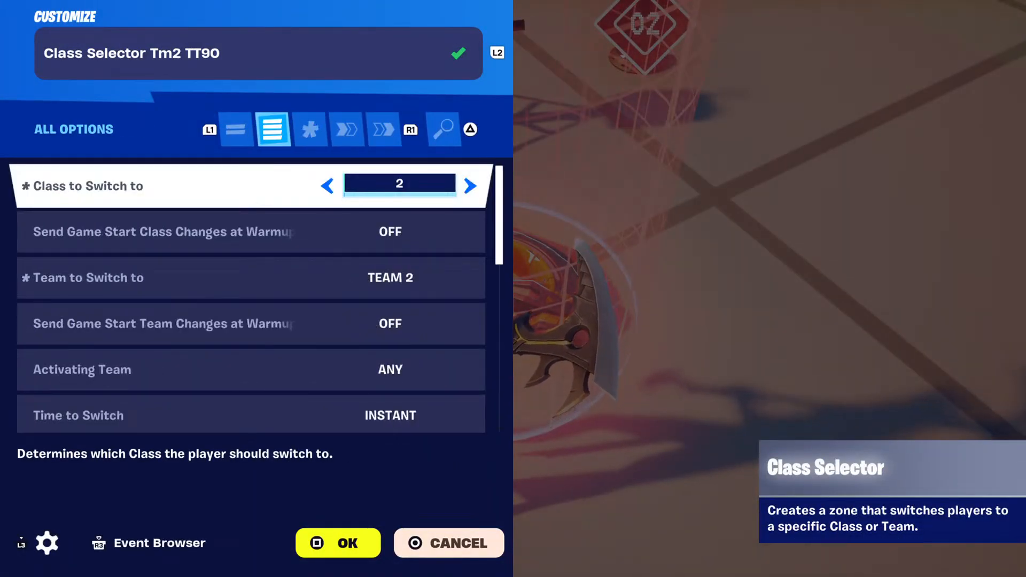
key("Down")
key("Down")
key("Down")
key("Down")
key("Down")
key("Down")
key("Down")
key("Down")
key("Down")
key("Down")
key("Down")
key("Down")
key("Down")
key("Down")
key("Down")
key("Down")
key("Down")
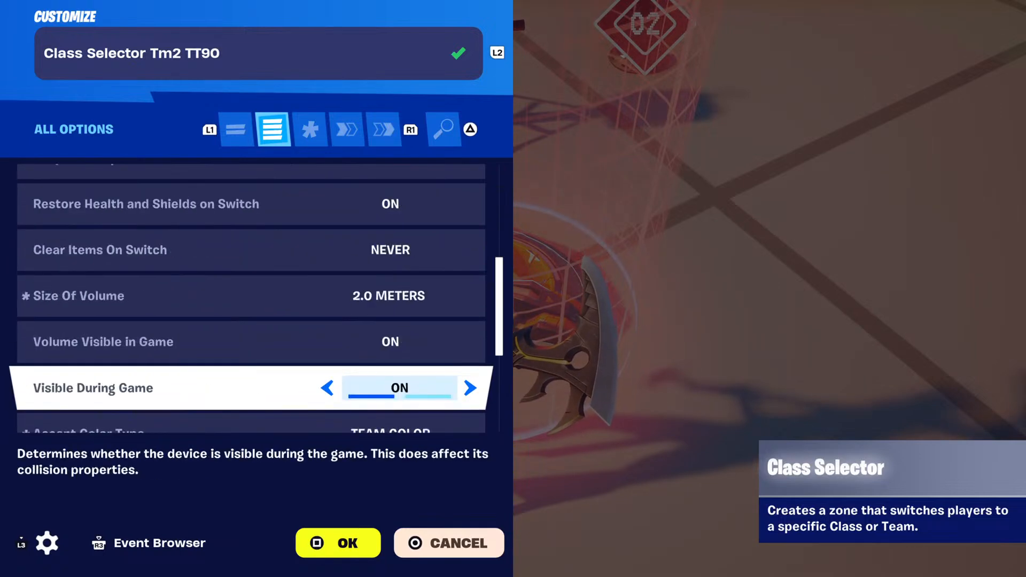
Check the team 2 class selector's functions and its team-switch event binding to the teleporter, then close the device.
key("e")
key("e")
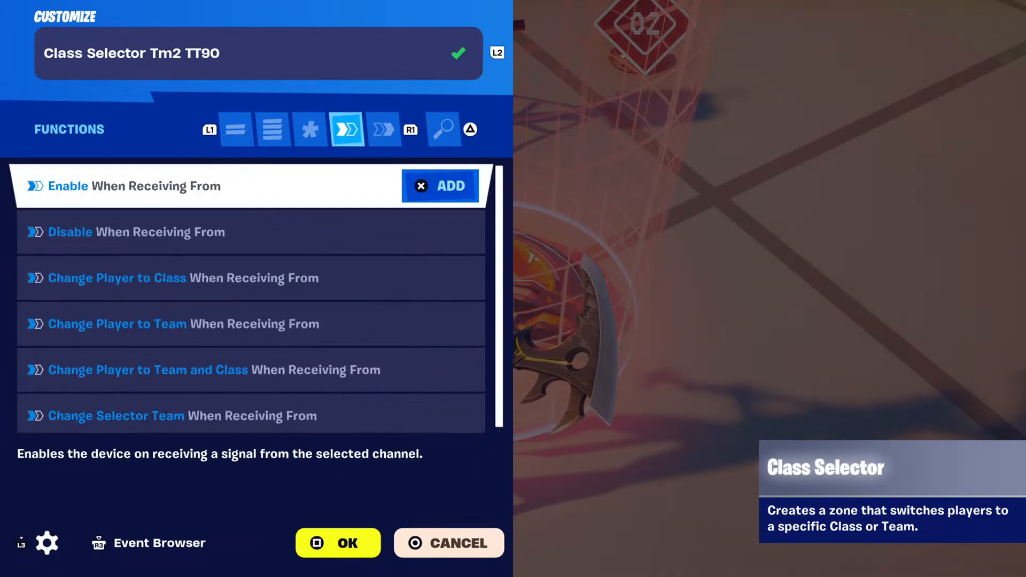
key("Down")
key("Down")
key("Down")
key("Down")
key("Down")
key("e")
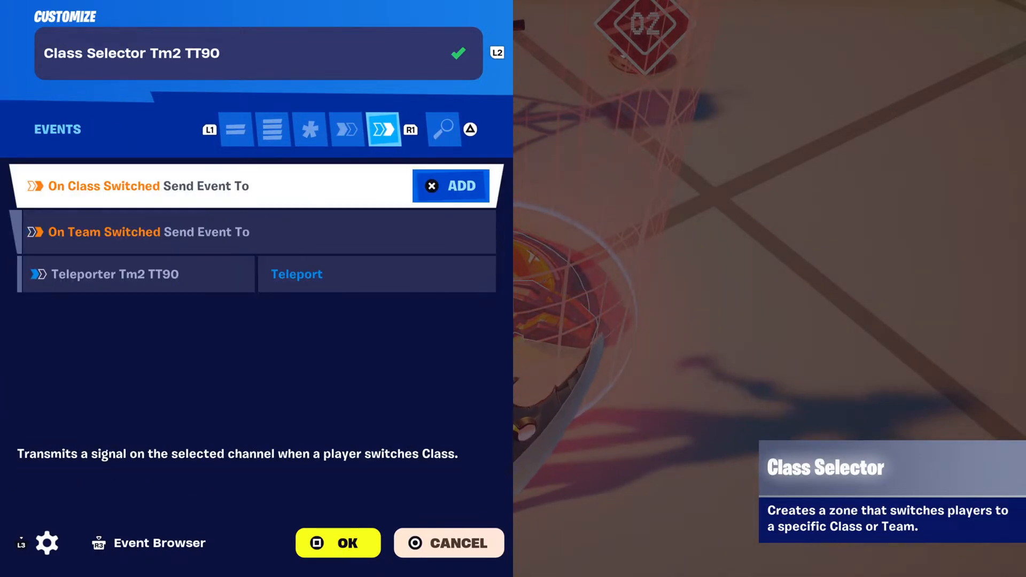
key("Down")
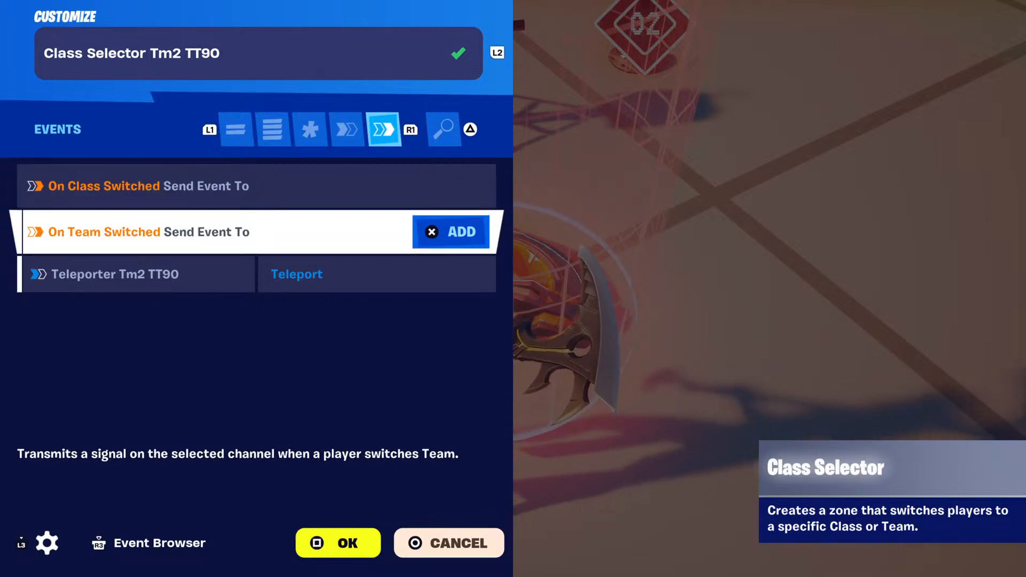
key("Down")
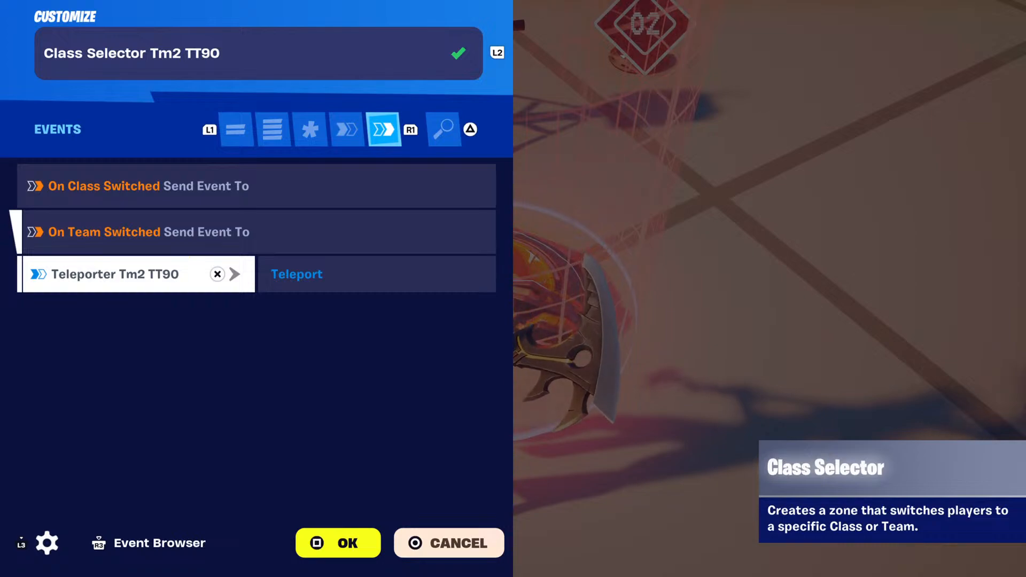
key("Escape")
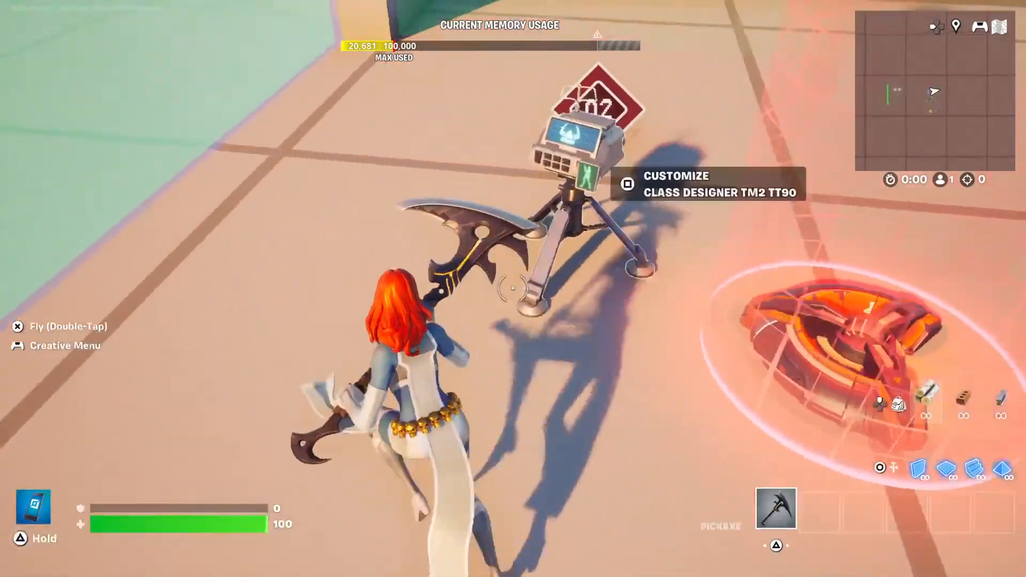
Open Class Designer TM2 TT90 and check its class identifier, class name, item granting, ammo and invincibility options.
key("e")
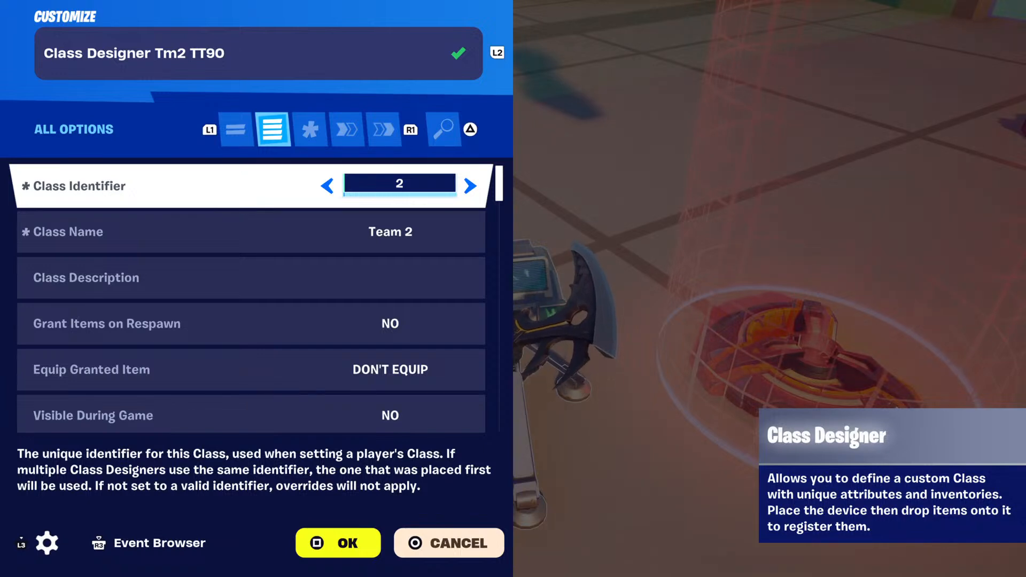
key("Down")
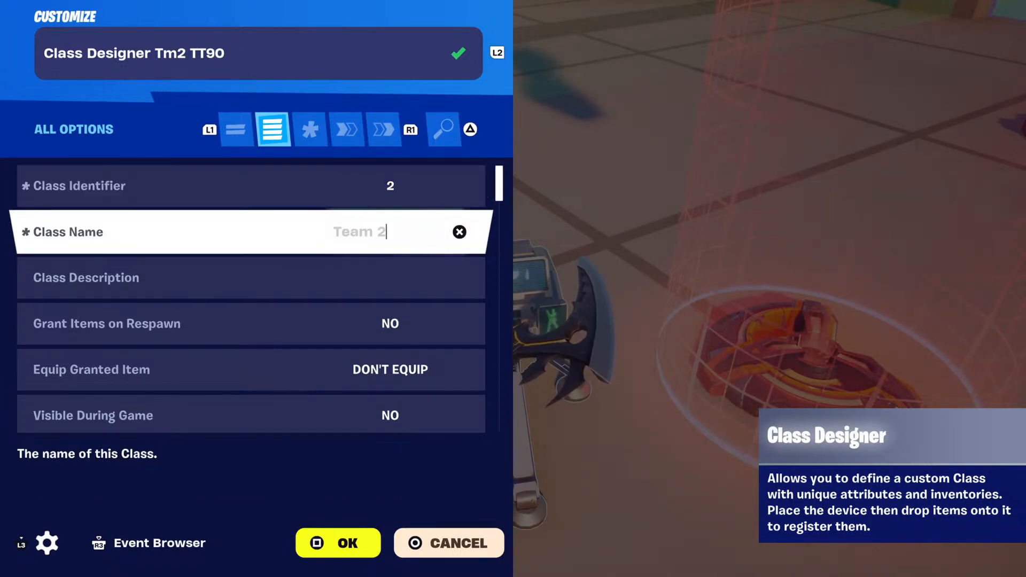
key("Down")
key("Down")
key("Down")
key("Down")
key("Down")
key("Down")
key("Down")
key("Down")
key("Down")
key("Down")
key("Down")
key("Down")
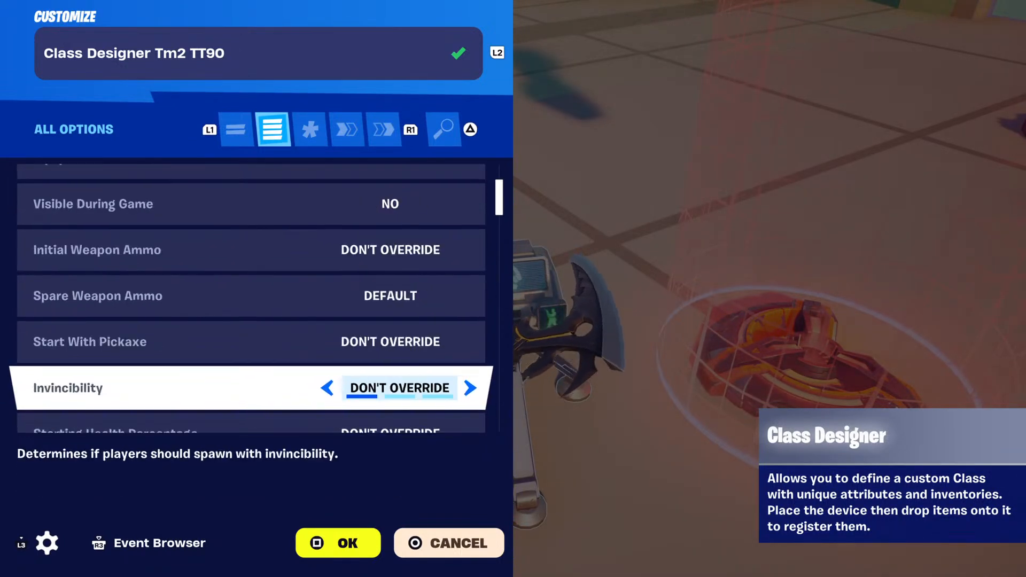
Review the team 2 class designer's remaining options, from shield recharge and sprinting through infinite resources to item pick-up, then close it.
key("Down")
key("Down")
key("Down")
key("Down")
key("Down")
key("Down")
key("Down")
key("Down")
key("Down")
key("Down")
key("Down")
key("Down")
key("Down")
key("Down")
key("Down")
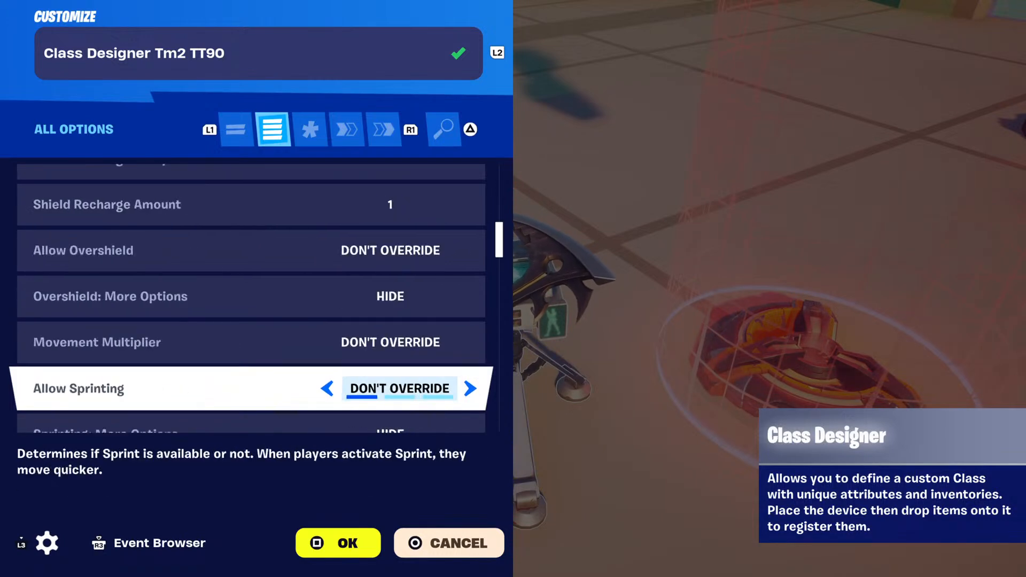
key("Down")
key("Down")
key("Down")
key("Down")
key("Down")
key("Down")
key("Down")
key("Down")
key("Down")
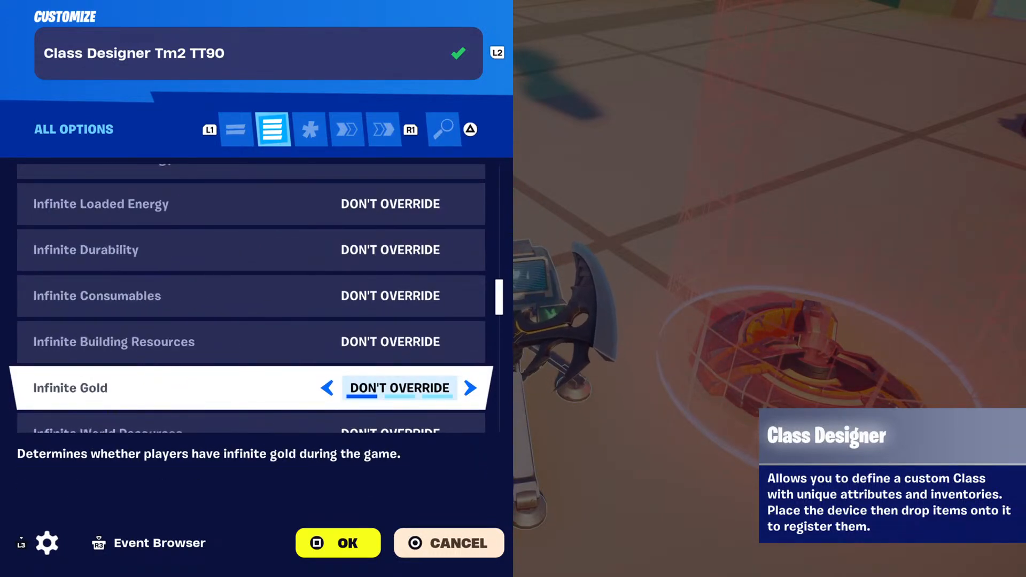
key("Down")
key("Down")
key("Down")
key("Down")
key("Down")
key("Down")
key("Down")
key("Down")
key("Down")
key("Down")
key("Down")
key("Down")
key("Down")
key("Down")
key("Down")
key("Down")
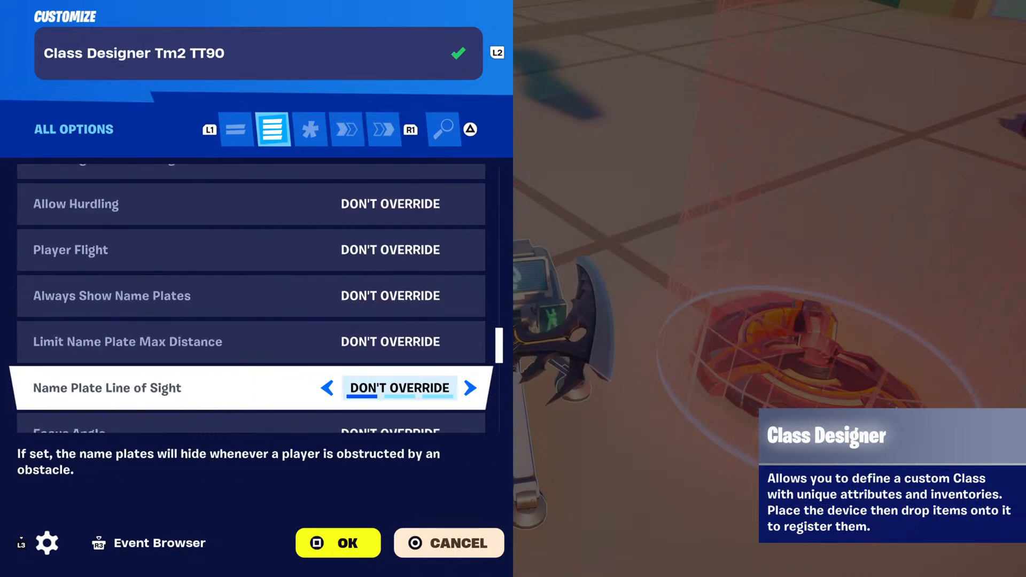
key("Down")
key("Down")
key("Down")
key("Down")
key("Down")
key("Down")
key("Down")
key("Down")
key("Down")
key("Down")
key("Down")
key("Down")
key("Down")
key("Down")
key("Down")
key("Down")
key("Down")
key("Down")
key("Down")
key("Down")
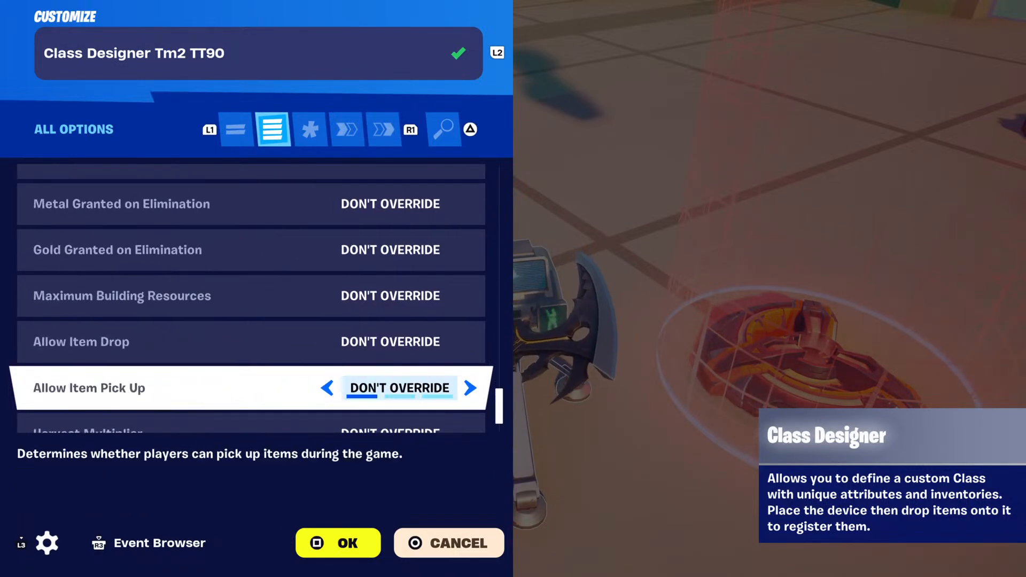
key("Down")
key("Down")
key("Down")
key("Escape")
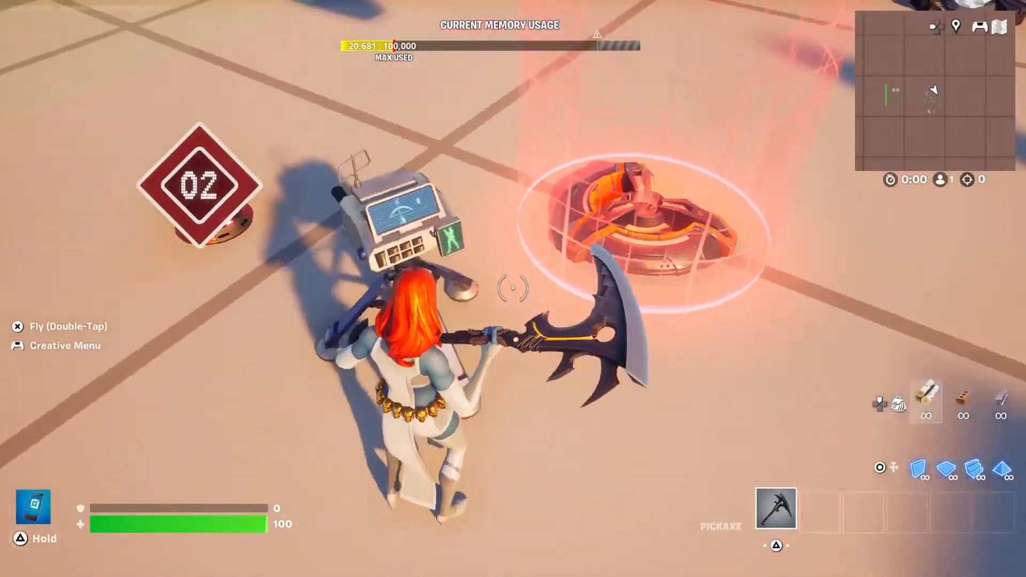
Open Team Settings & Inventory Global TT2 and check its team name, number, color, icon and default class identifier.
key("e")
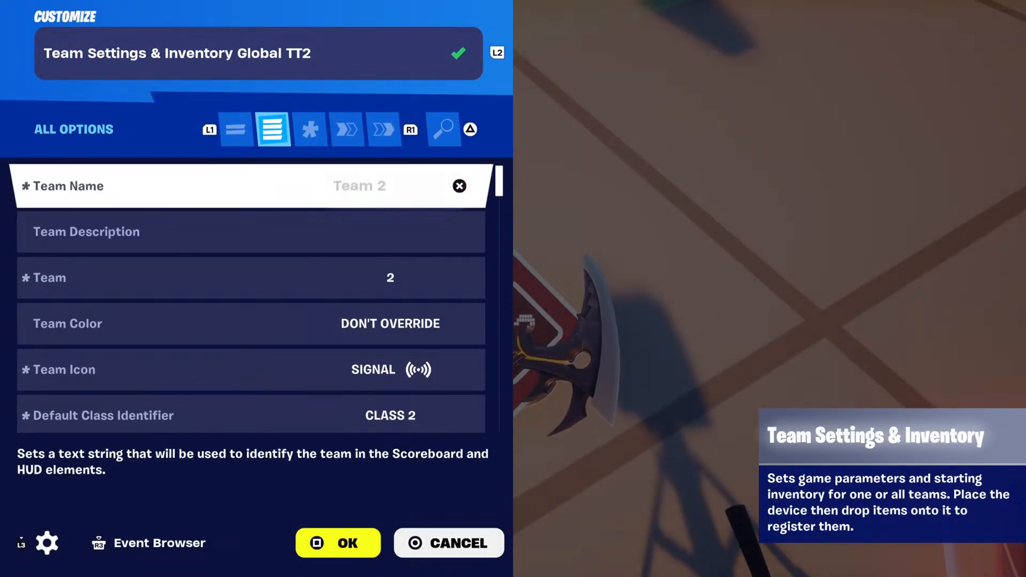
key("Down")
Review the team 2 settings device's further options, from shield recharge and overshield through infinite ammo to mantling and vaulting.
key("Down")
key("Down")
key("Down")
key("Down")
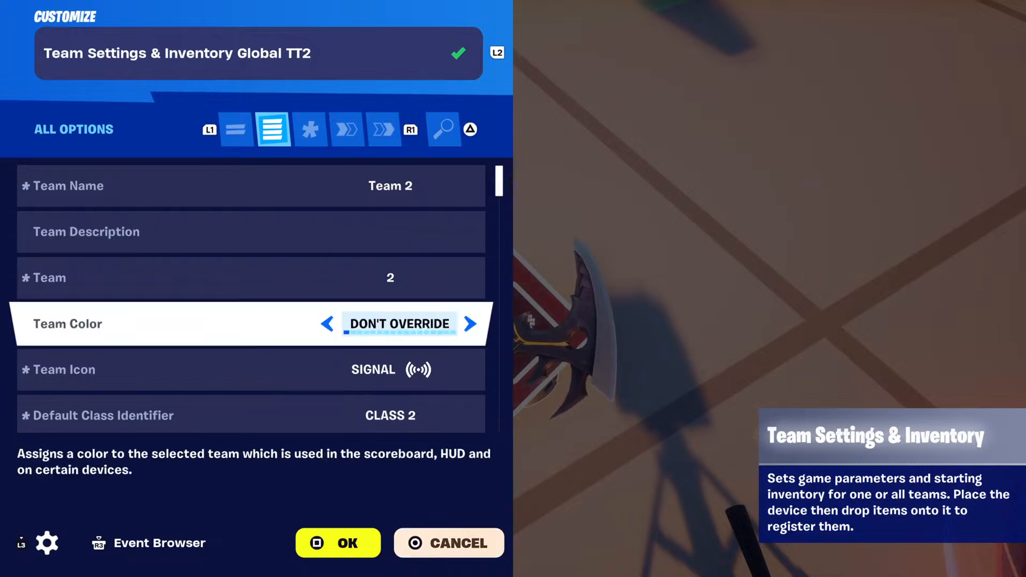
key("Down")
key("Down")
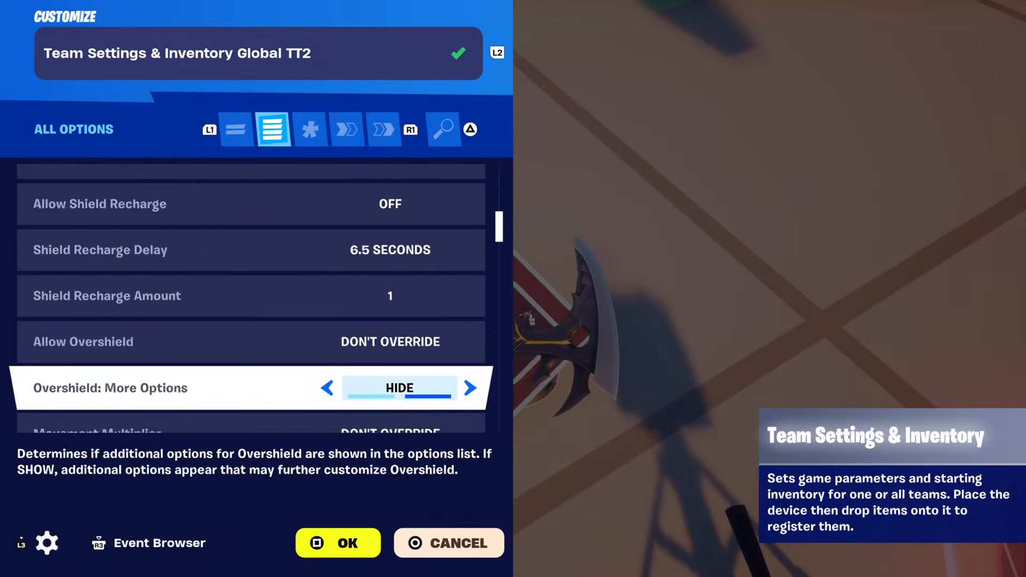
key("Down")
key("Down")
key("Down")
key("Down")
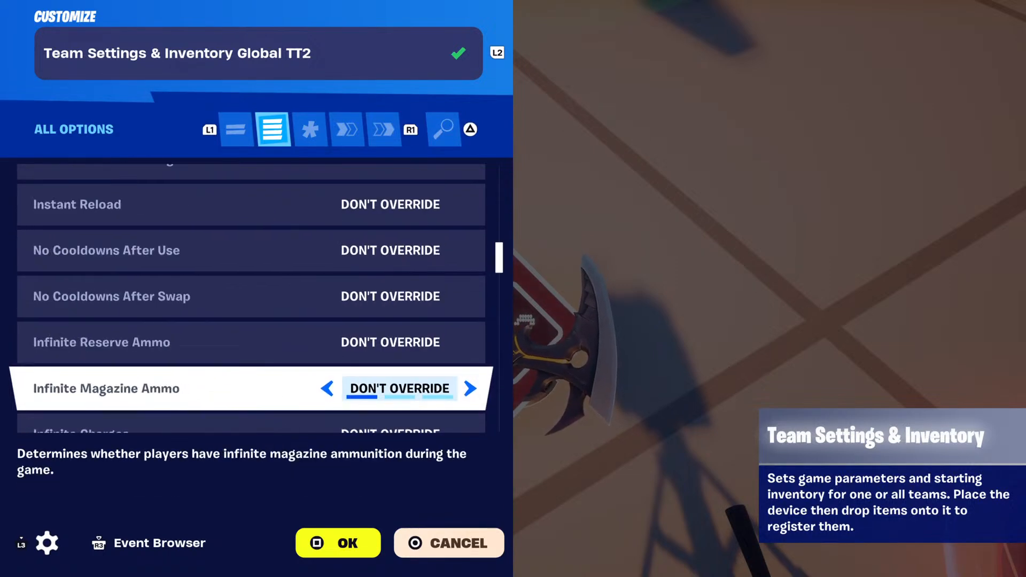
key("Down")
key("Down")
key("Down")
key("Down")
key("Down")
key("Down")
key("Down")
key("Down")
key("Down")
key("Down")
key("Down")
key("Down")
key("Down")
key("Down")
key("Down")
key("Down")
key("Down")
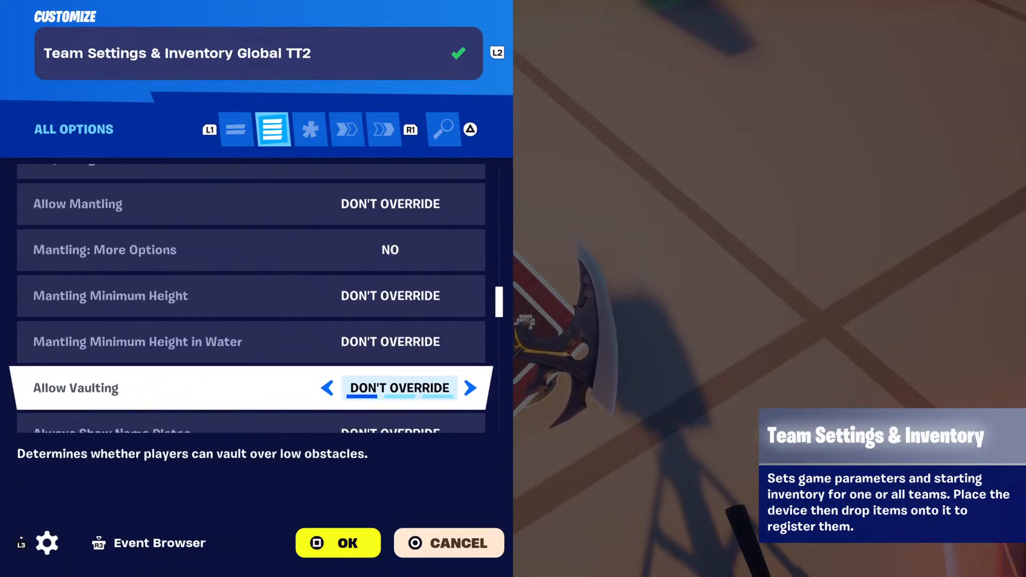
Check the team 2 settings device's functions and events, then close it.
key("R1")
key("R1")
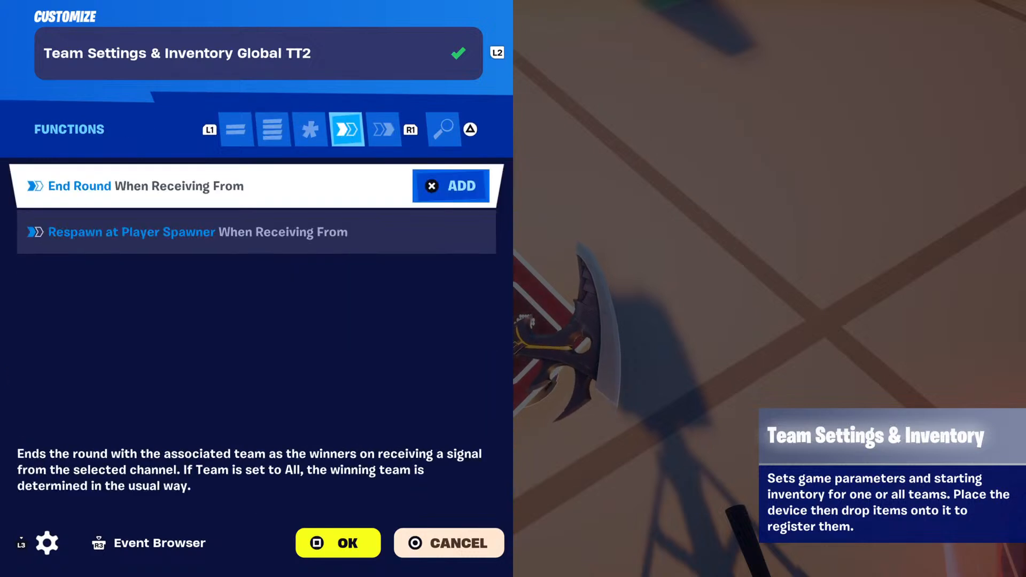
key("R1")
key("Escape")
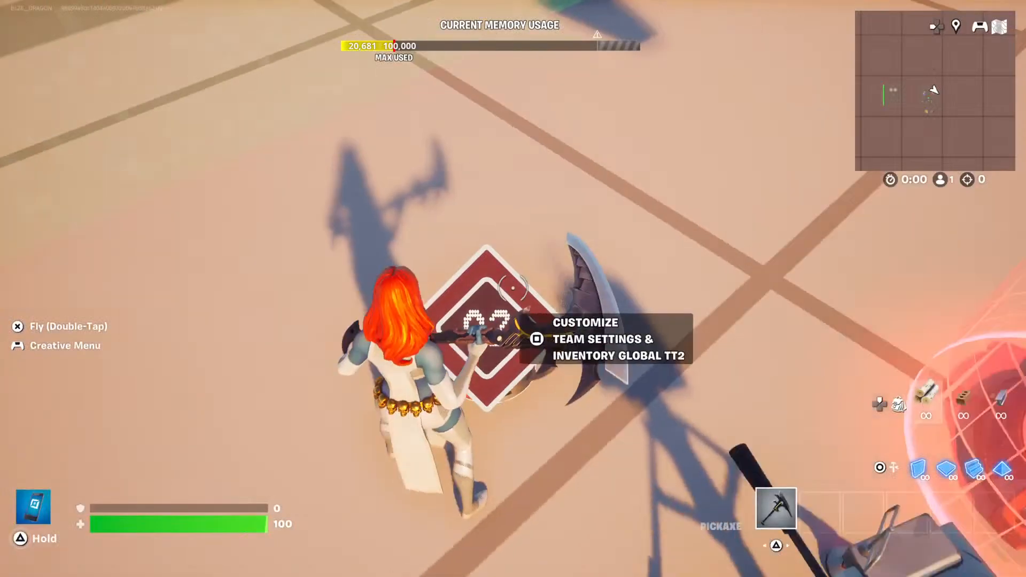
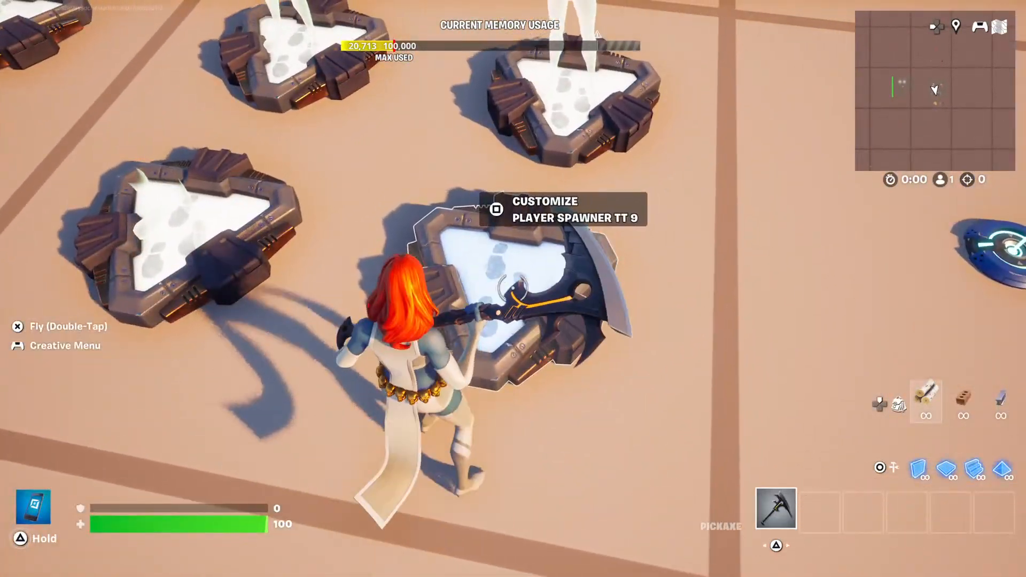
Open Player Spawner TT 9 and review its options, from phase, team and priority group through island start to respawning alive players.
key("e")
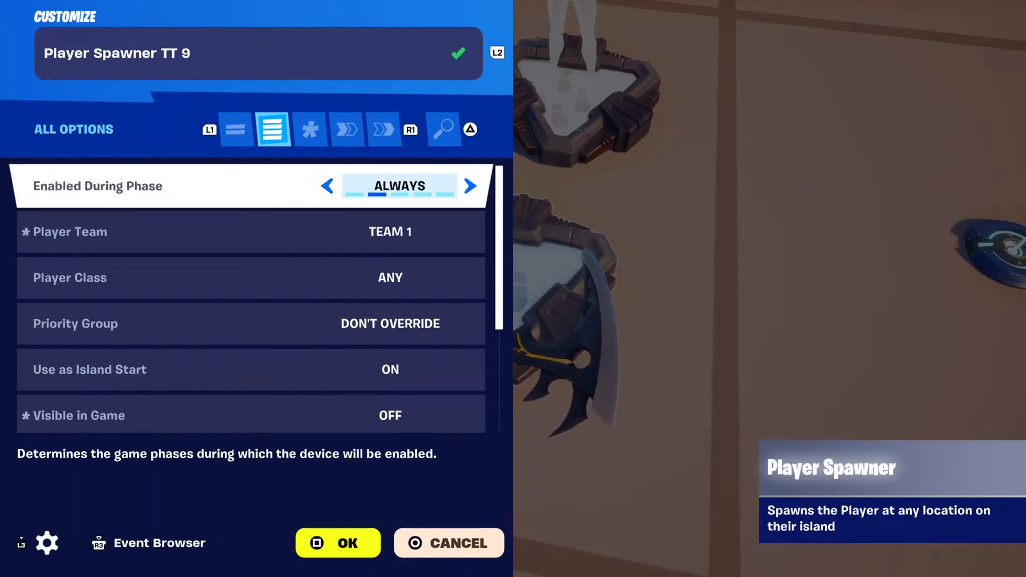
key("Down")
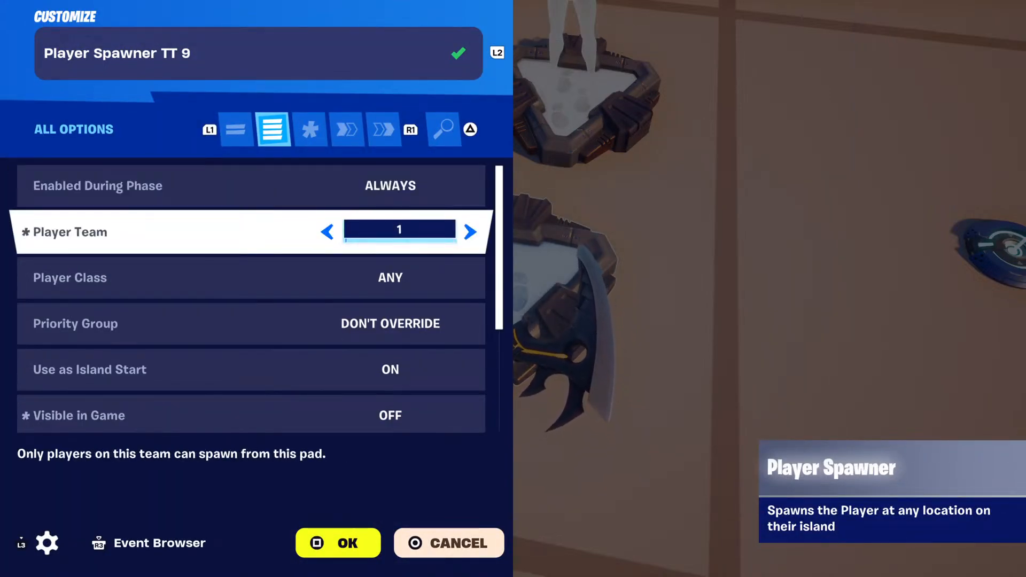
key("Down")
key("Down")
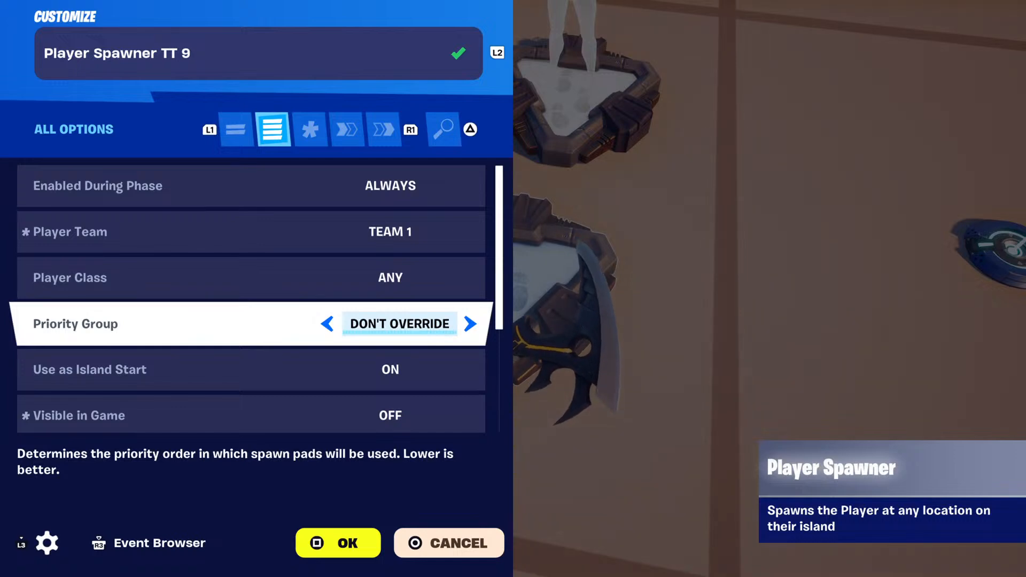
key("Down")
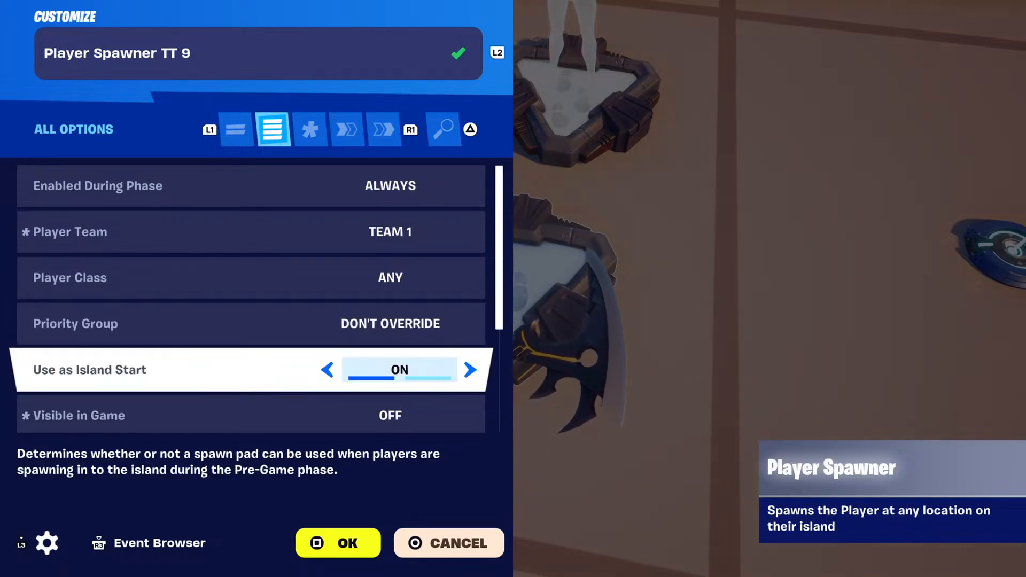
key("Down")
key("Down")
key("Down")
key("Down")
key("Down")
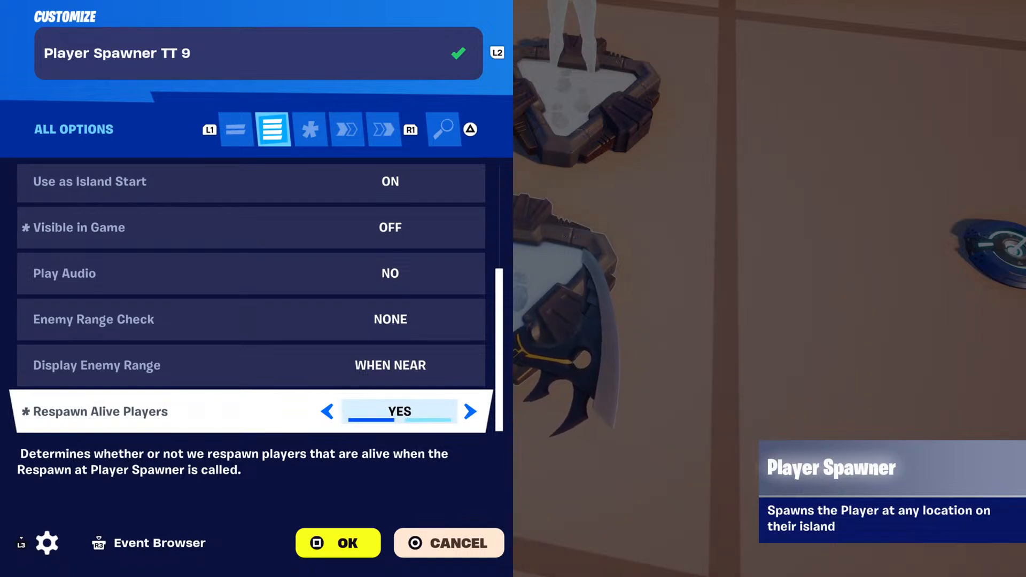
Check the events of Player Spawner TT 9, then close it.
key("Escape")
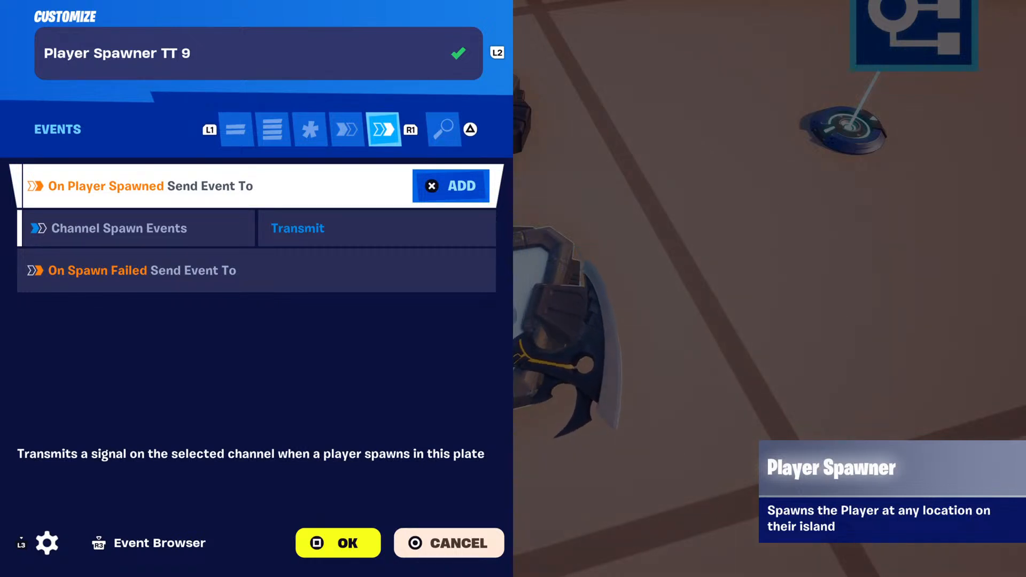
key("Down")
key("Escape")
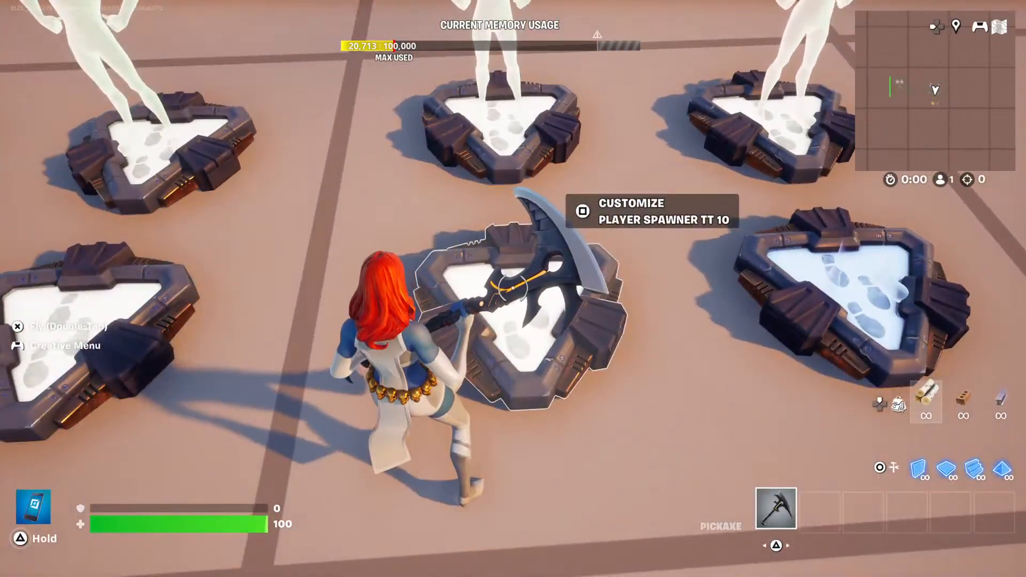
Open Player Spawner TT 10 and check its player team and in-game visibility options, then close it.
key("e")
key("q")
key("q")
key("q")
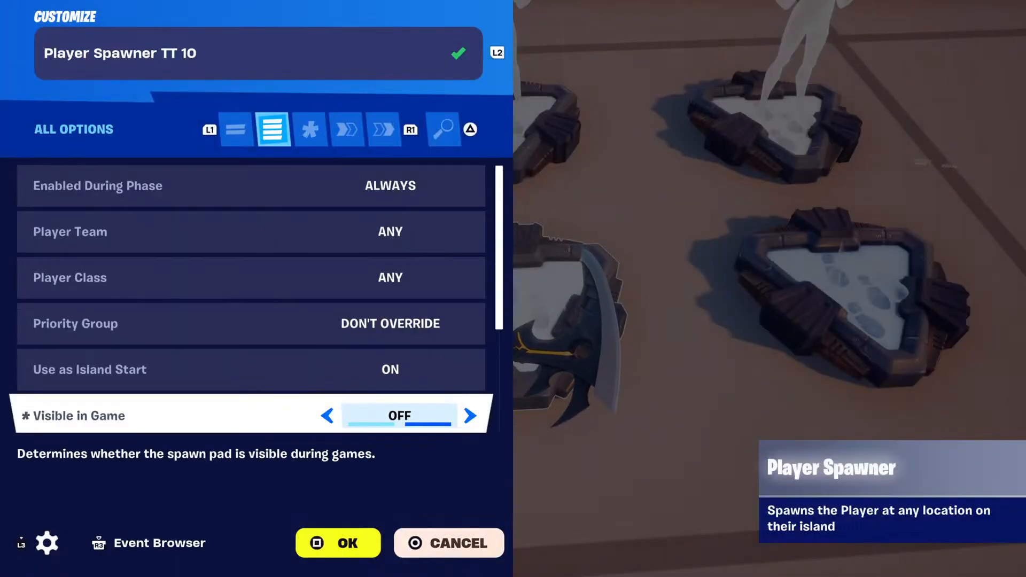
key("Up")
key("Up")
key("Up")
key("Up")
key("Up")
key("Down")
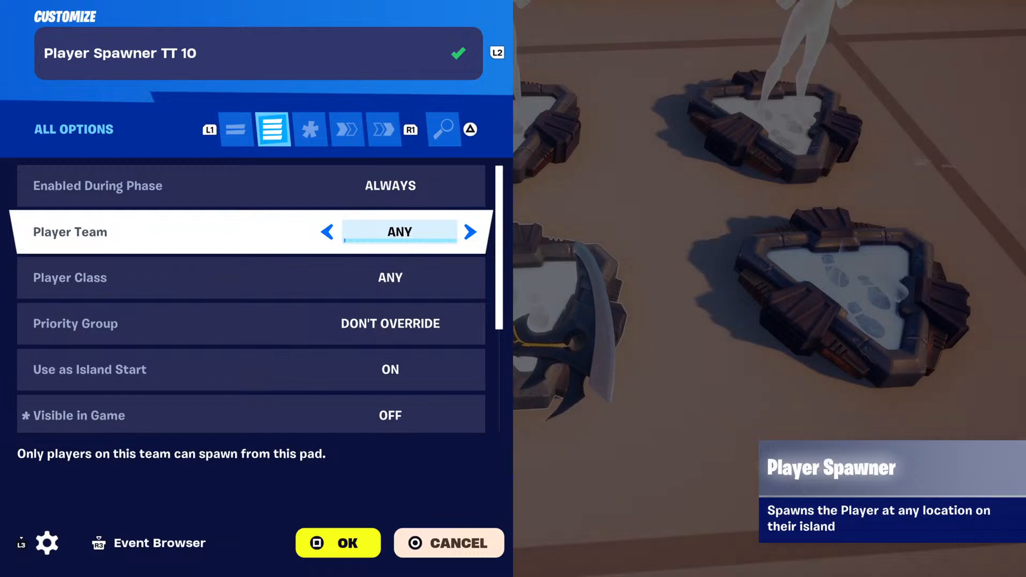
key("Escape")
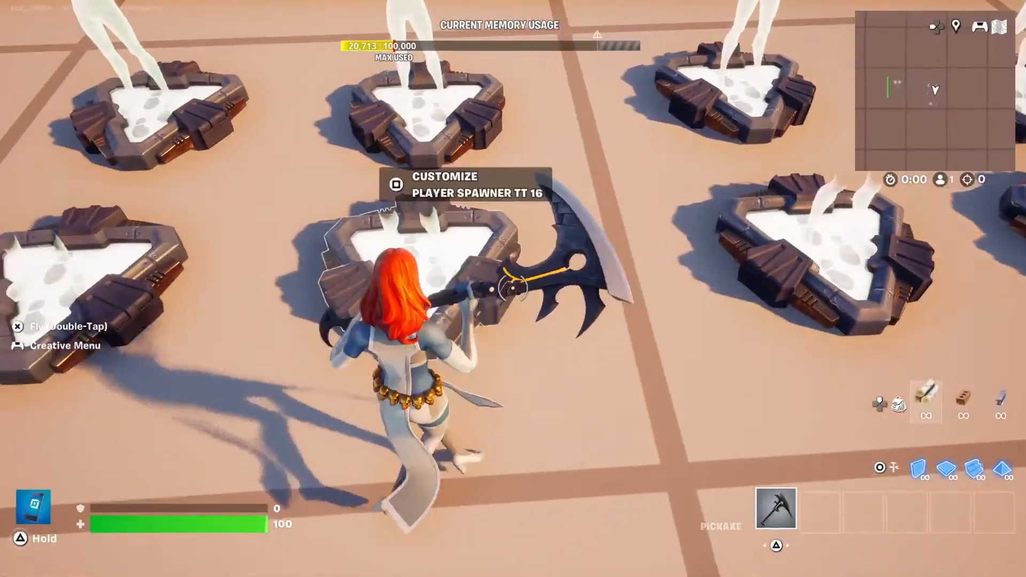
Open Player Spawner TT 16 and check its functions and its player-spawned event binding, then close it.
key("e")
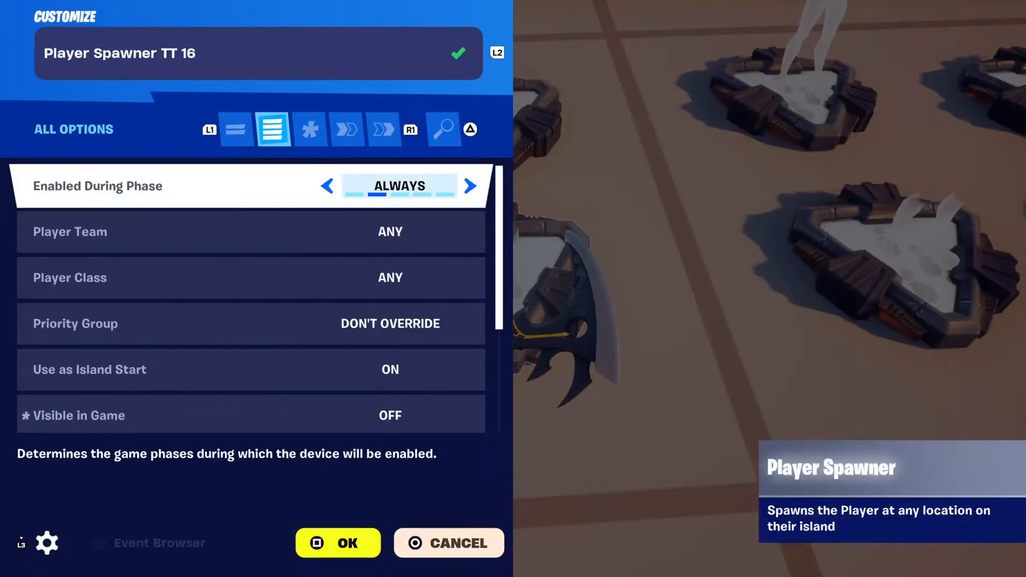
key("e")
key("e")
key("e")
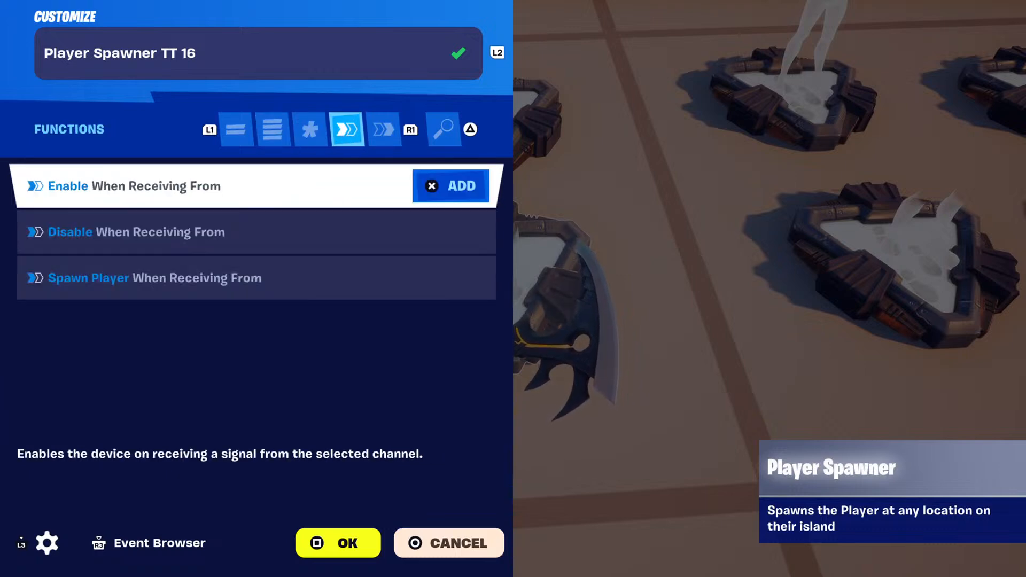
key("Down")
key("Down")
key("Up")
key("Up")
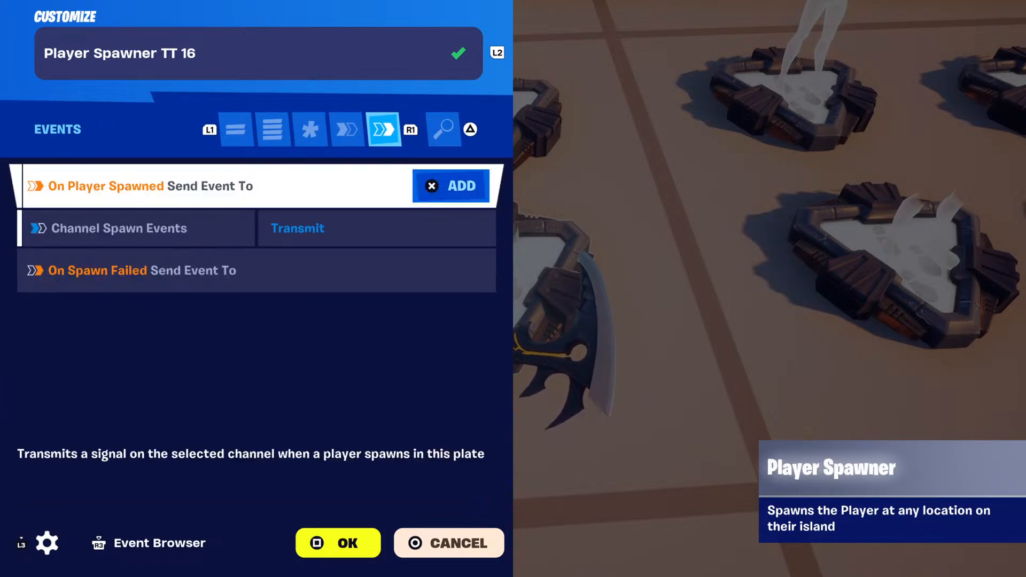
key("Down")
key("Up")
key("Down")
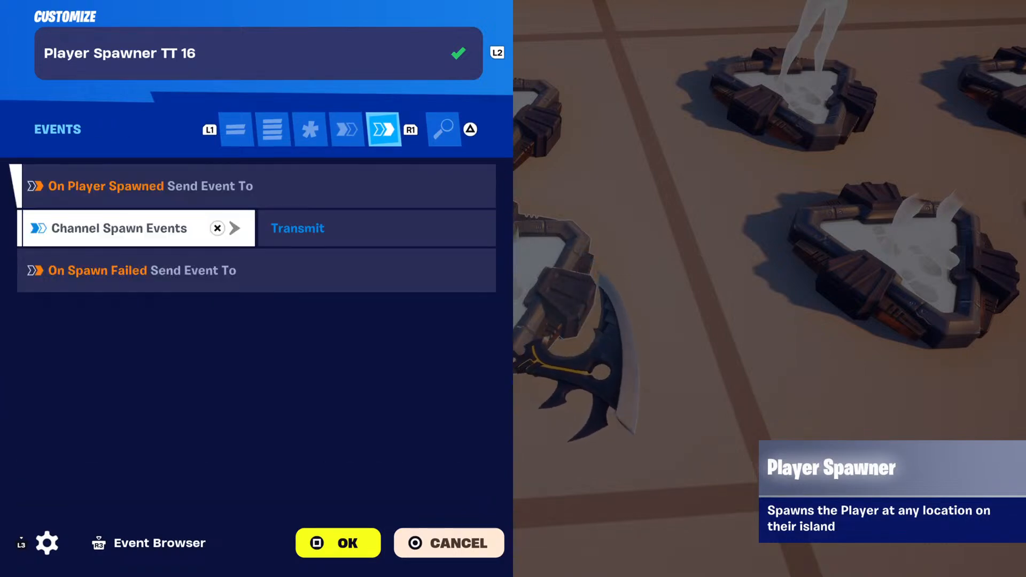
key("Escape")
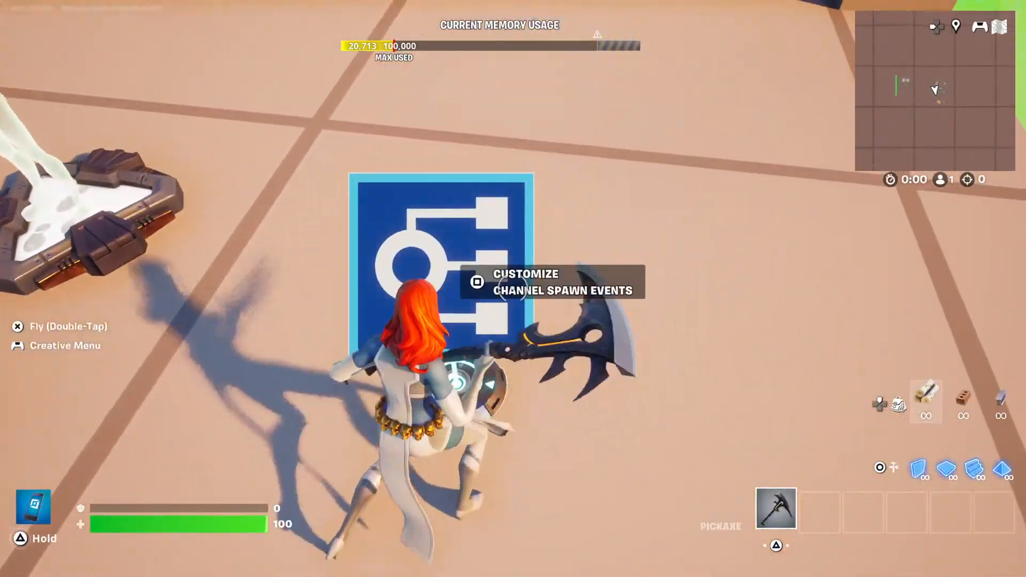
Open the Channel Spawn Events device and check its debug message and global event name options and its modified options.
key("e")
key("q")
key("q")
key("q")
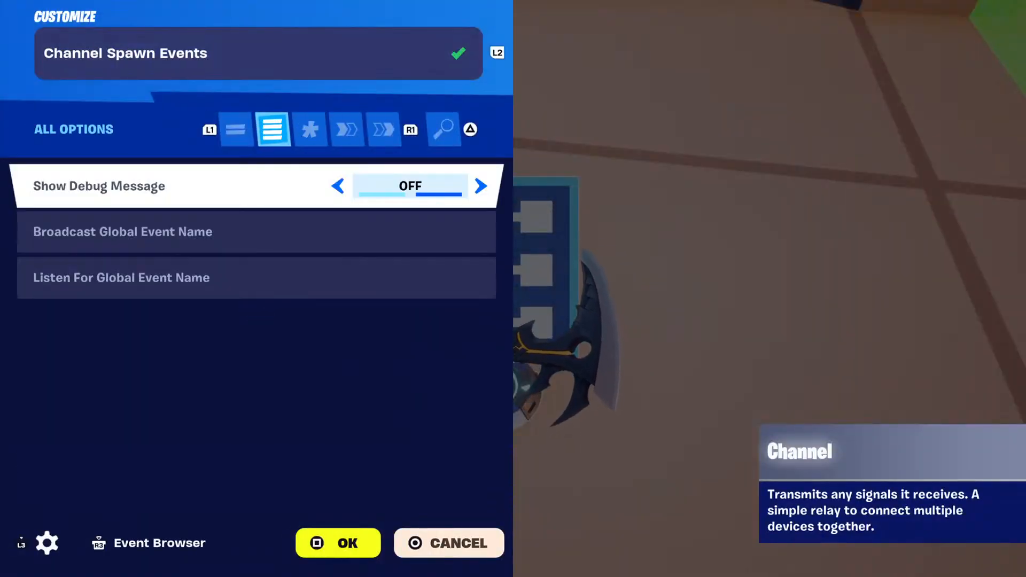
key("Down")
key("Down")
key("Up")
key("Up")
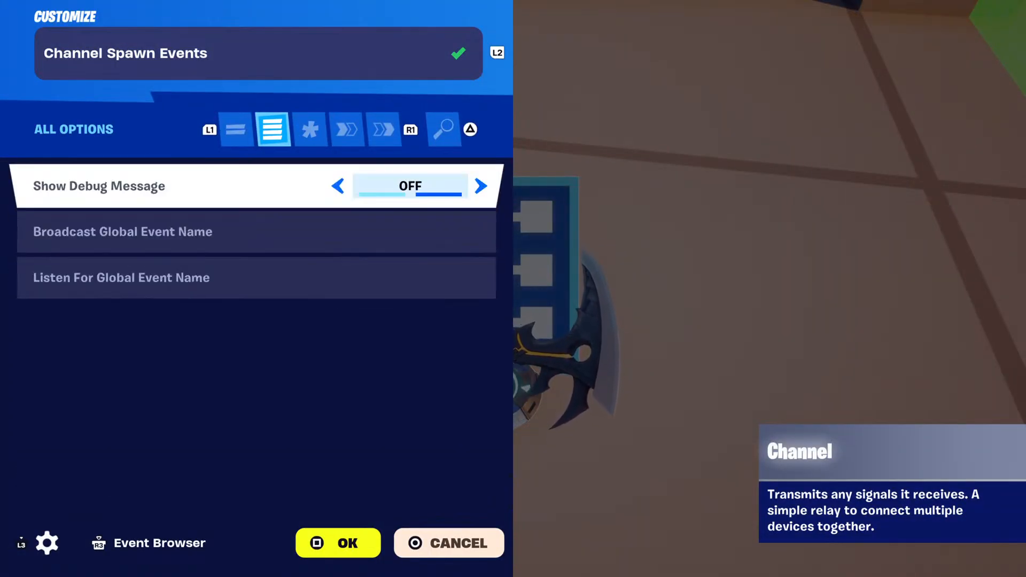
key("e")
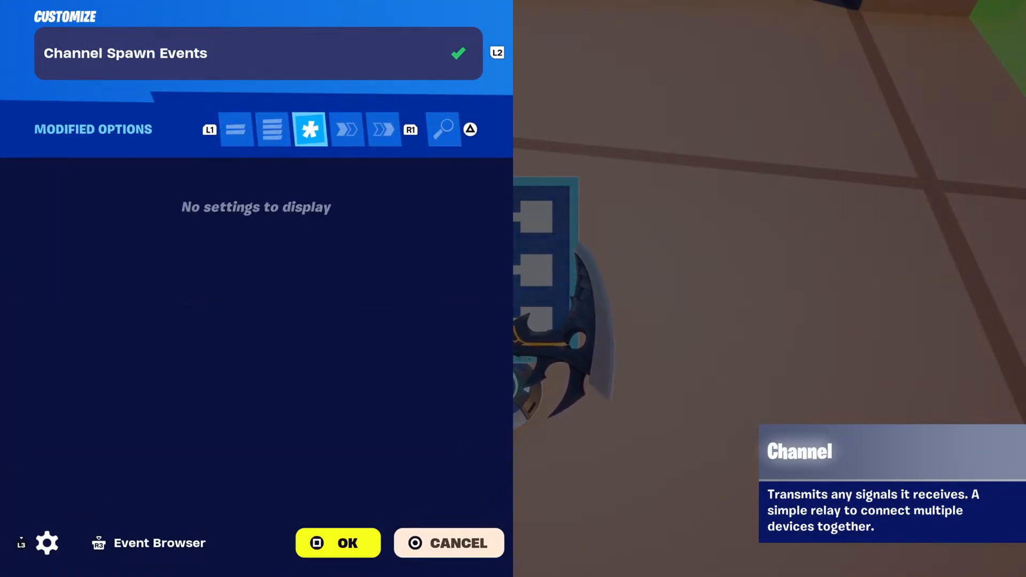
Review which player spawners trigger the Transmit function of the Channel Spawn Events device.
key("e")
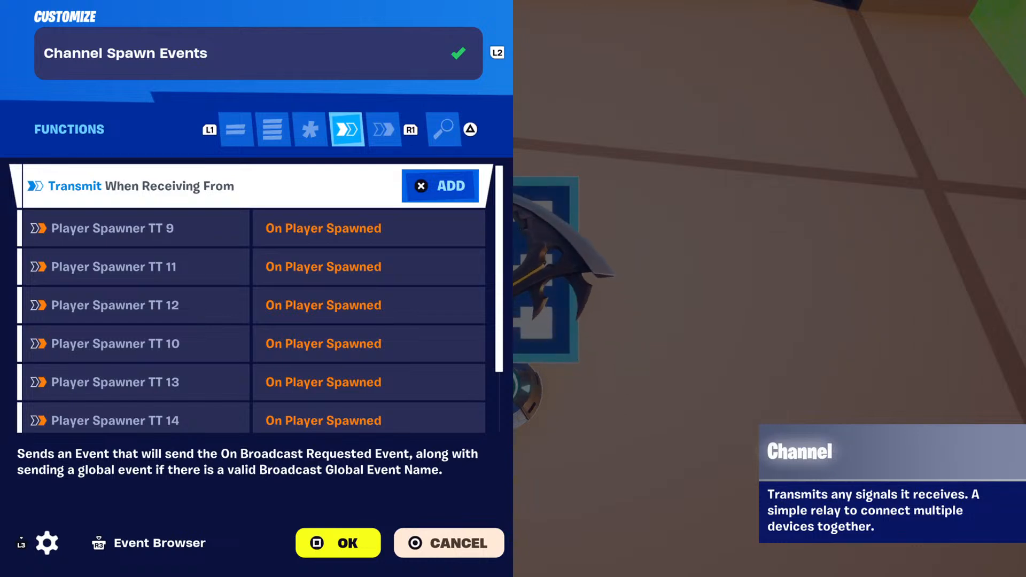
key("Down")
key("Down")
key("Down")
key("Down")
key("Down")
key("Down")
key("Down")
key("Down")
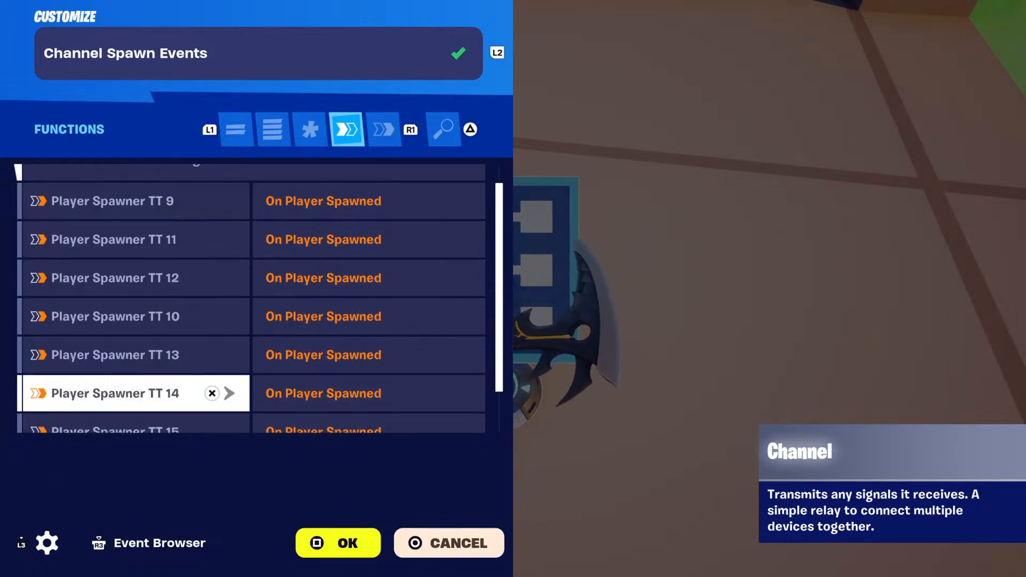
key("Up")
key("Up")
key("Up")
key("Up")
key("Up")
key("Up")
key("Up")
key("Up")
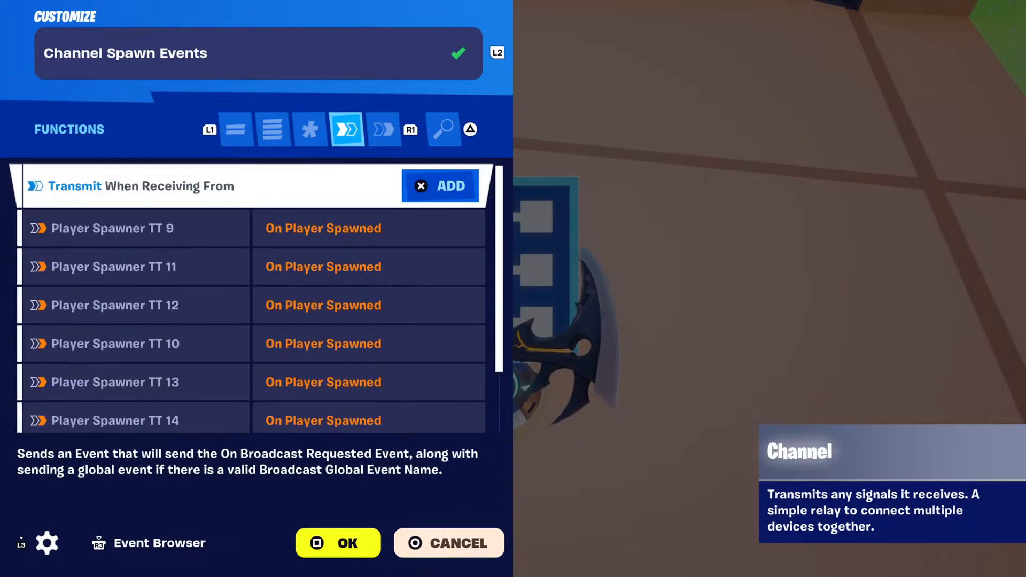
key("Down")
key("Down")
key("Down")
key("Down")
key("Down")
key("Down")
key("Down")
key("Down")
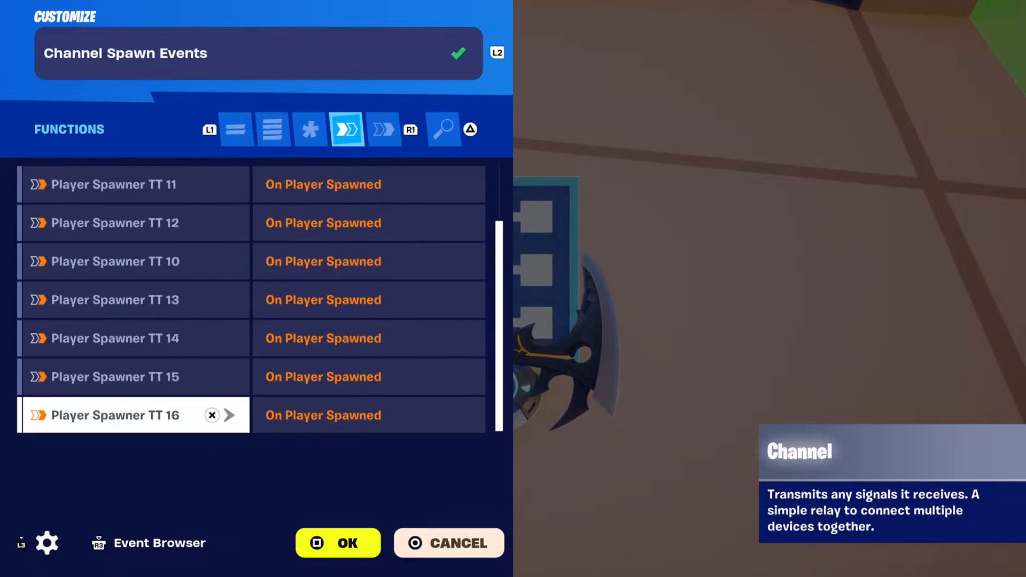
Check which device and function the channel's On Received Transmit event is sent to, then close the channel.
key("R1")
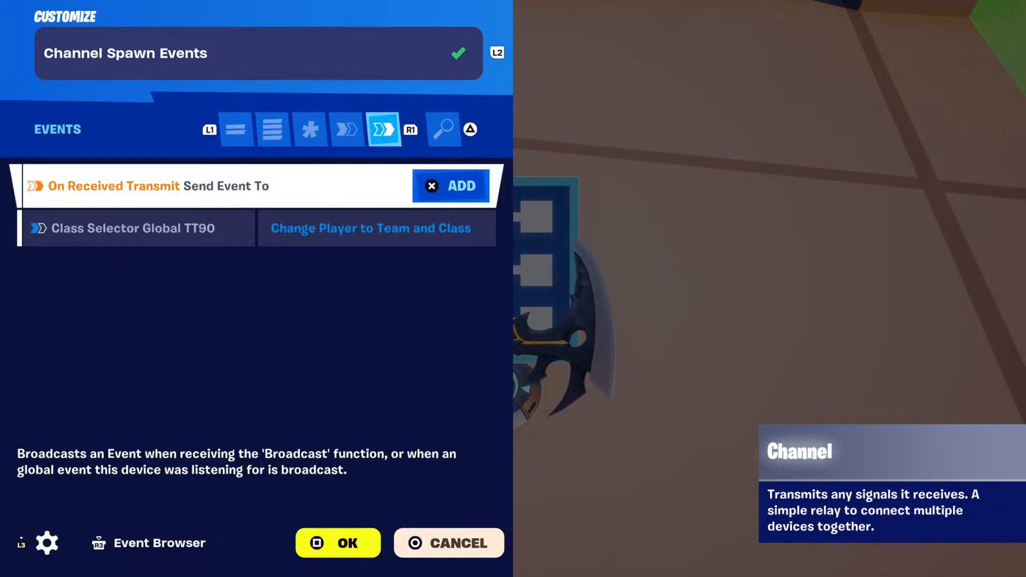
key("Down")
key("Up")
key("Down")
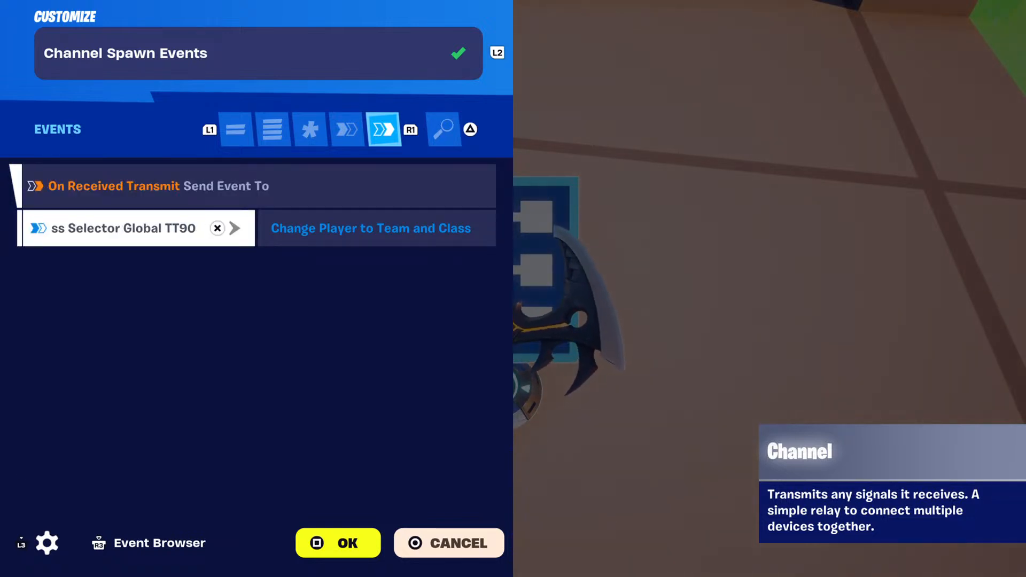
key("Escape")
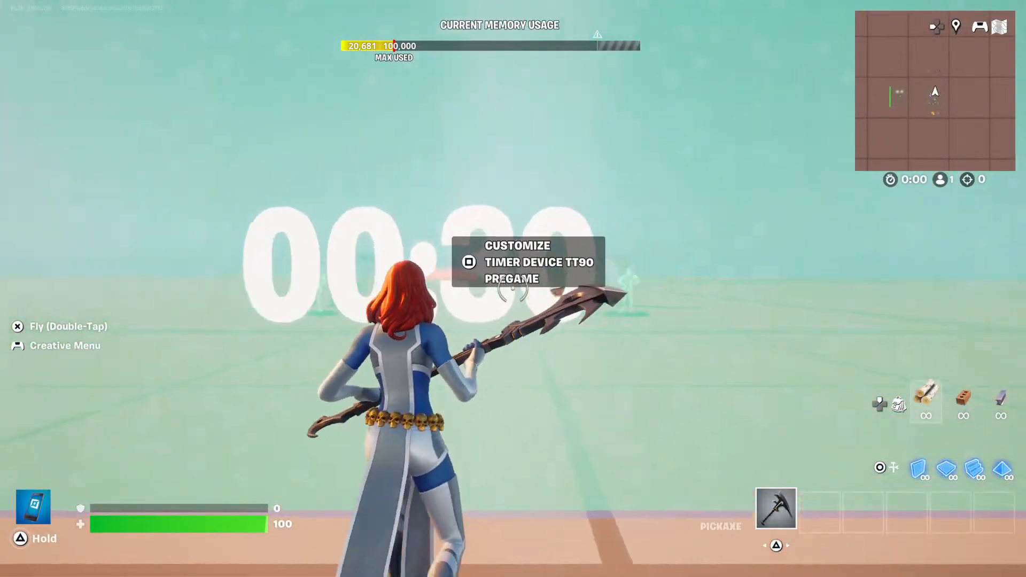
Open Timer Device TT90 Pregame and review its options from duration and timer name through completion behavior to visibility during the game.
key("e")
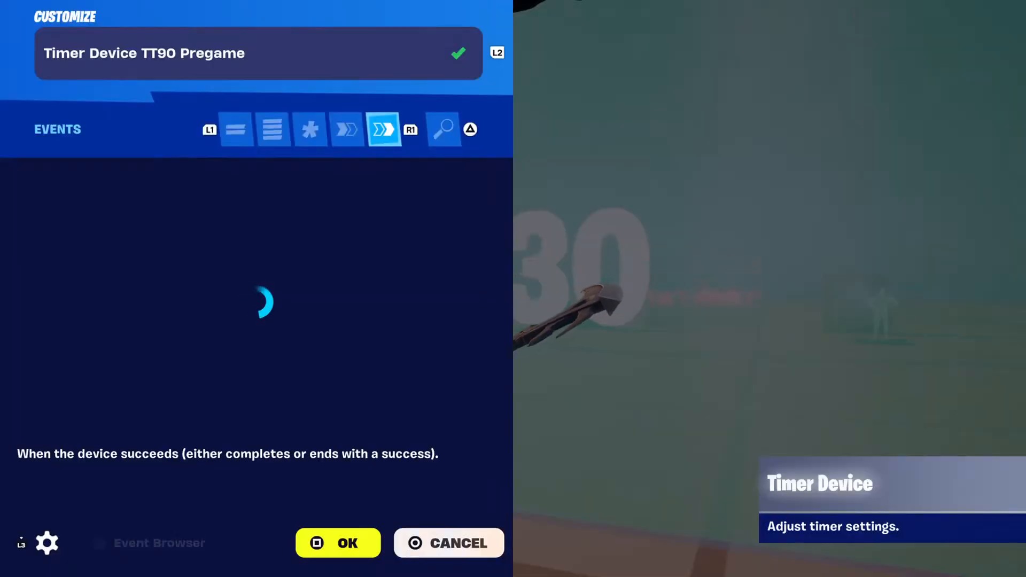
key("R1")
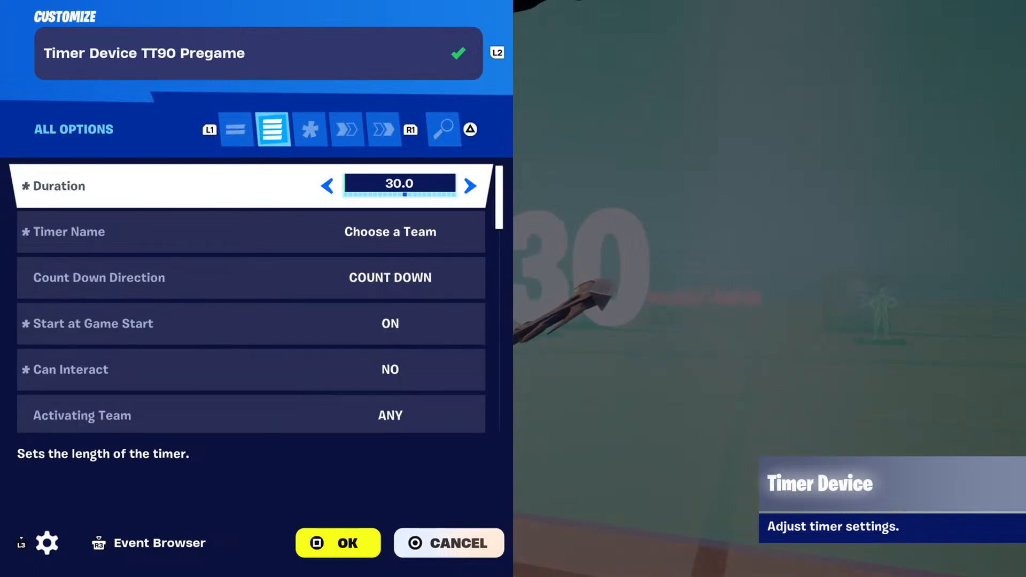
key("Down")
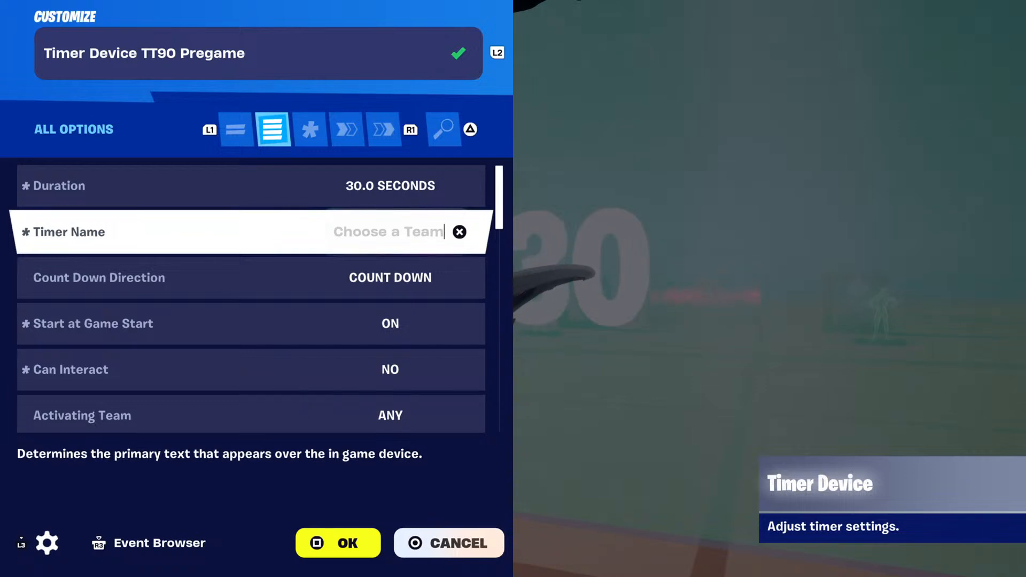
key("Down")
key("Down")
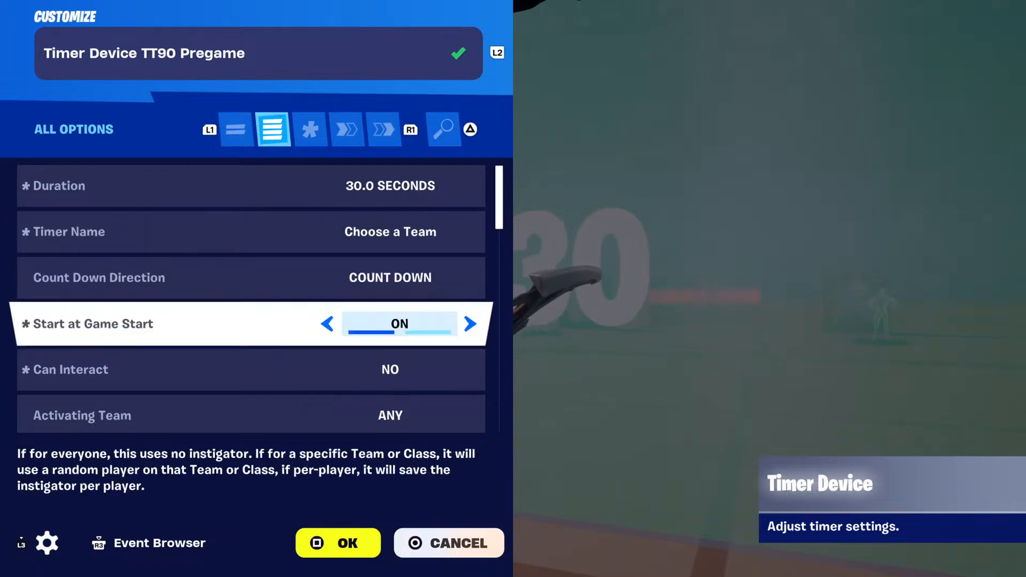
key("Down")
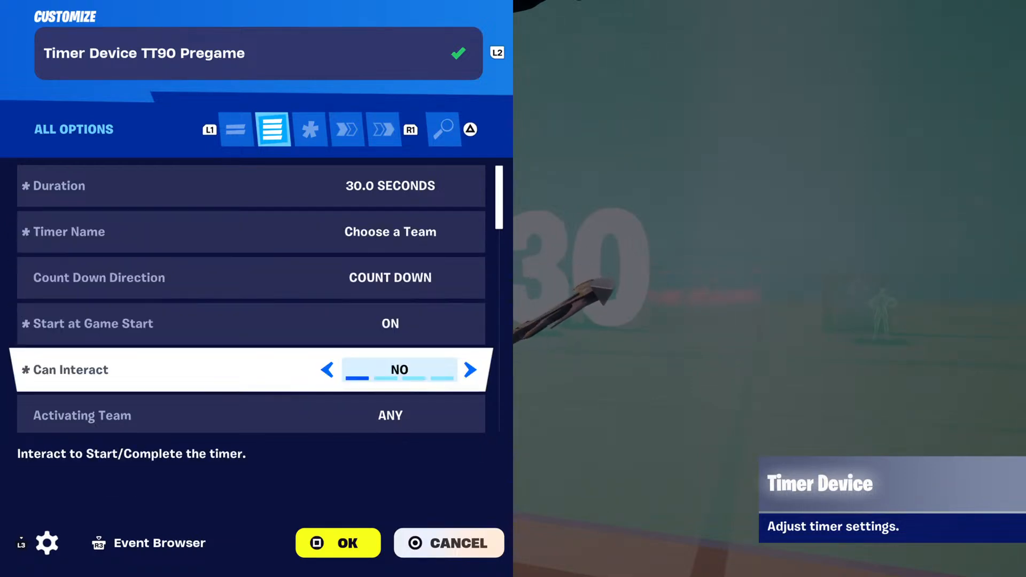
key("Down")
key("Down")
key("Down")
key("Down")
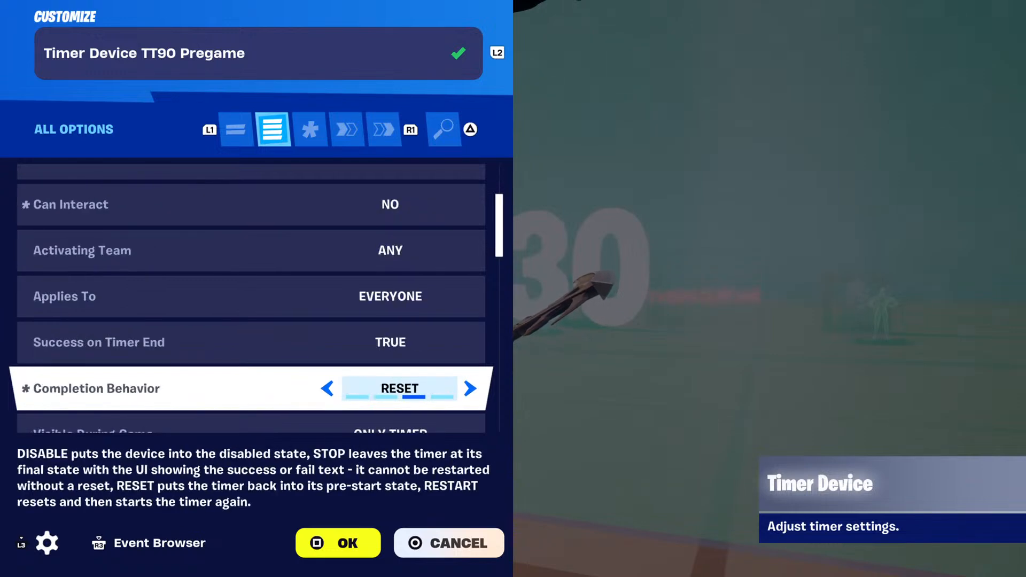
Review the pregame timer's options from timer color and display texts through score, HUD and persistence to urgency mode and audio effects.
key("Down")
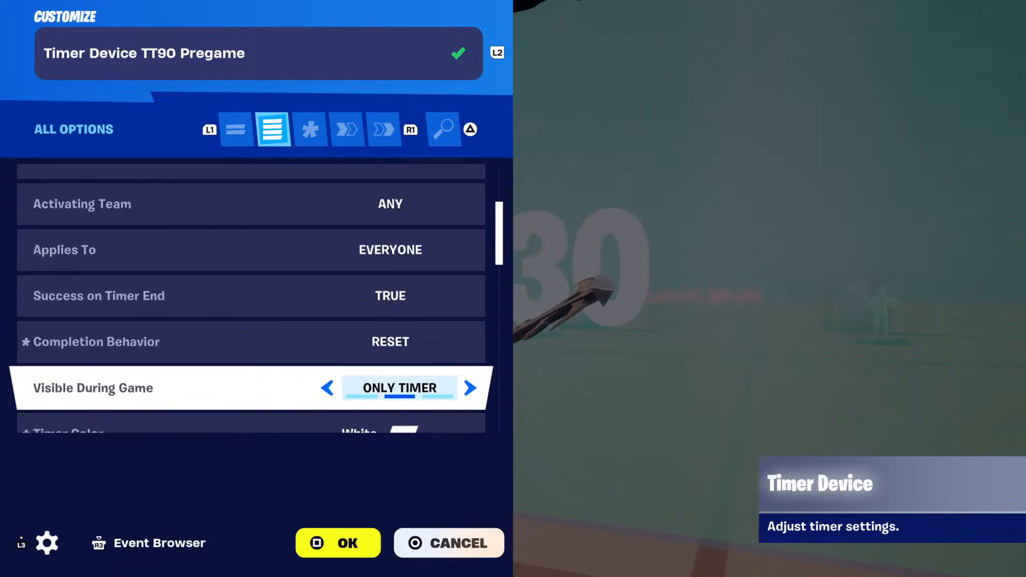
key("Down")
key("Down")
key("Down")
key("Down")
key("Down")
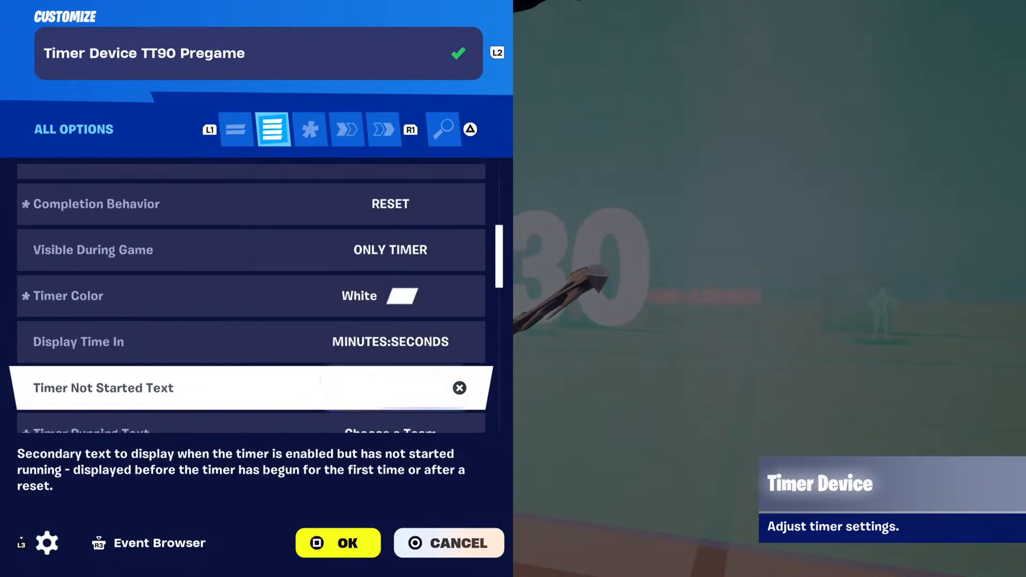
key("Down")
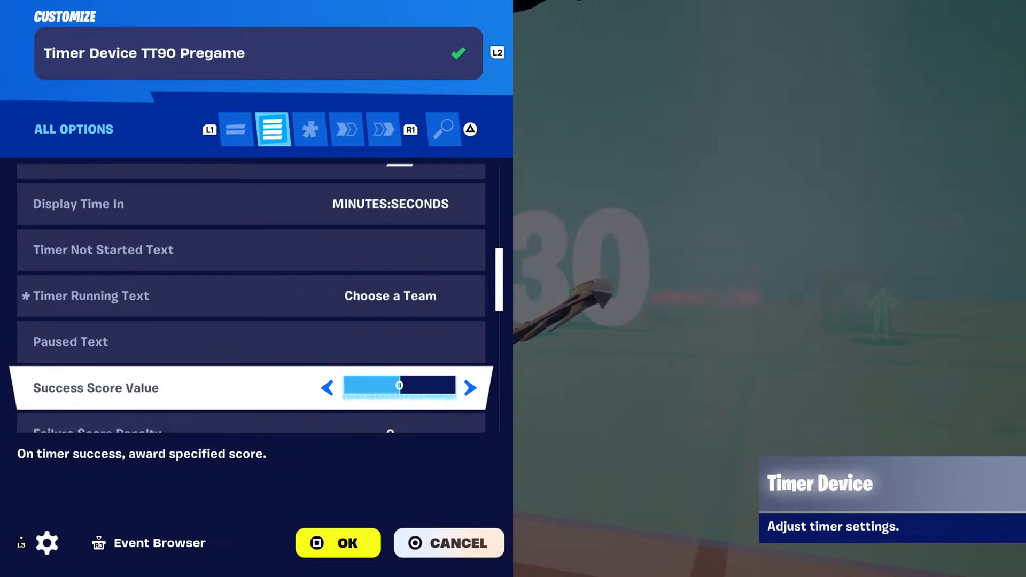
key("Down")
key("Down")
key("Down")
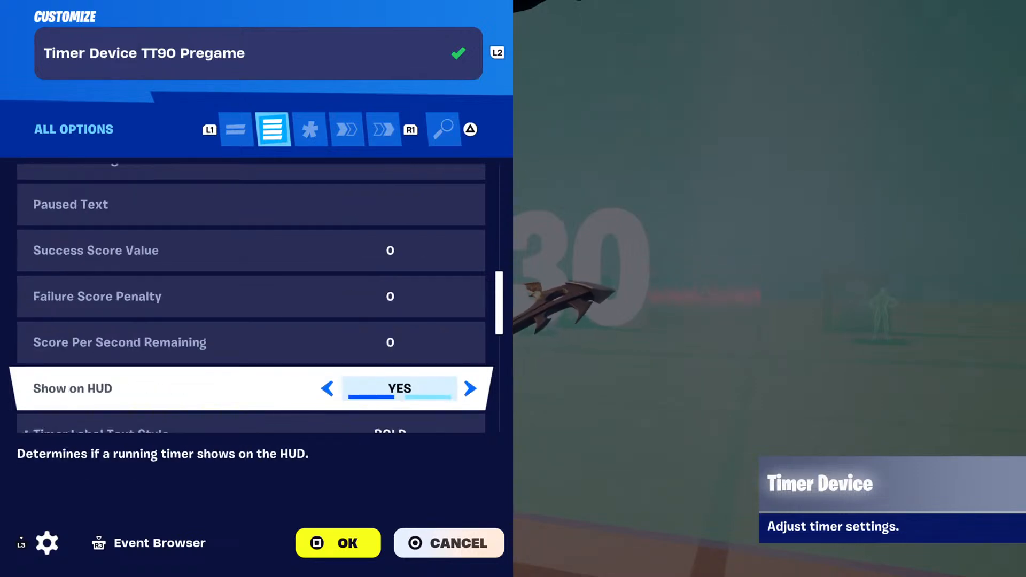
key("Down")
key("Down")
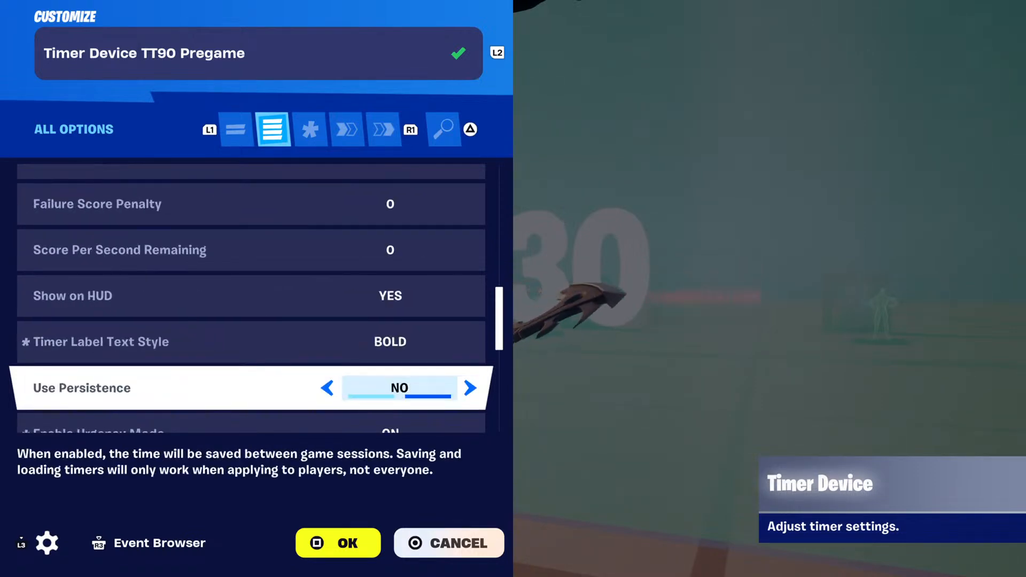
key("Down")
key("Down")
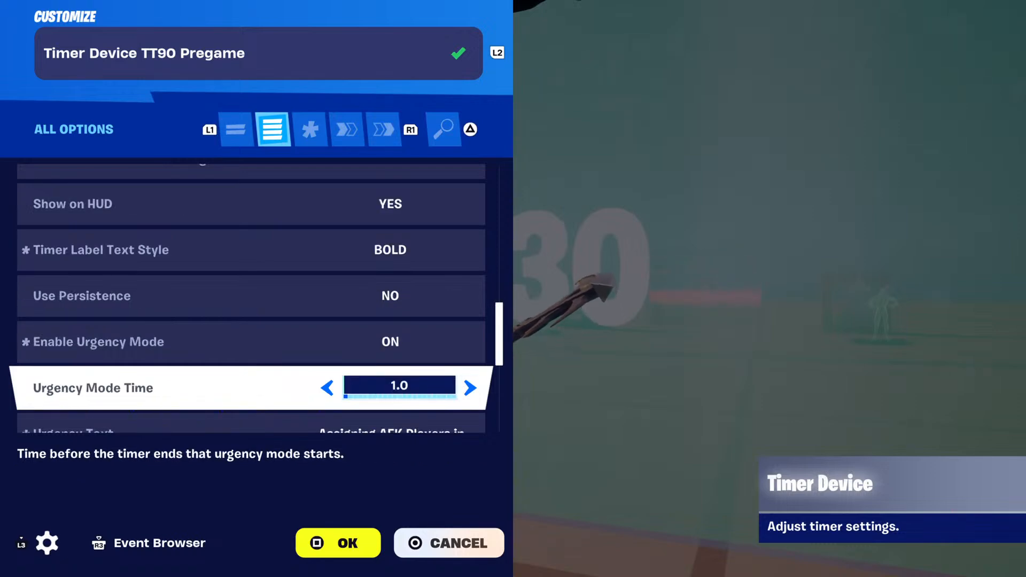
key("Down")
key("Down")
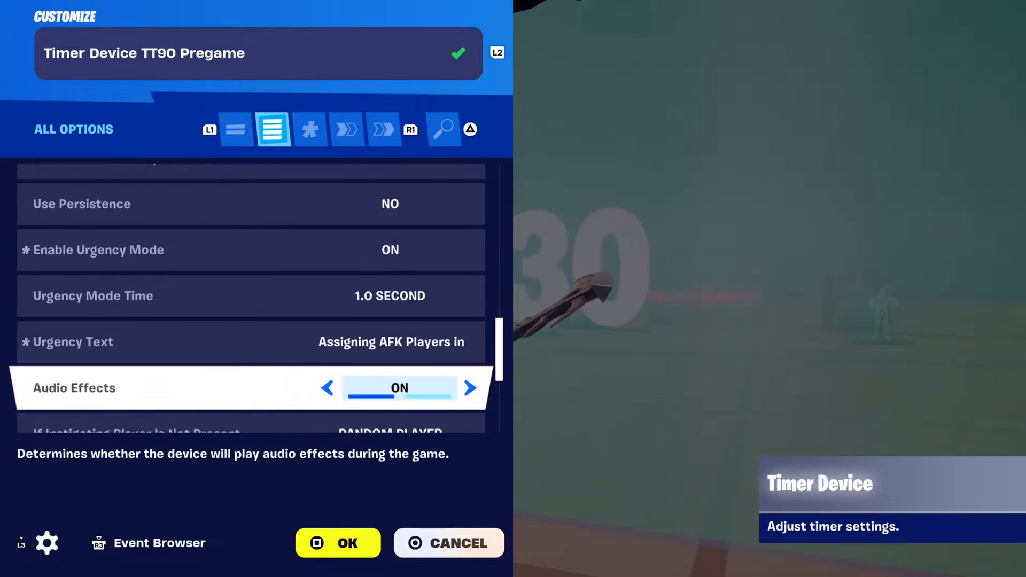
Set the pregame timer's Urgency Mode Time to 3.0 seconds.
key("Up")
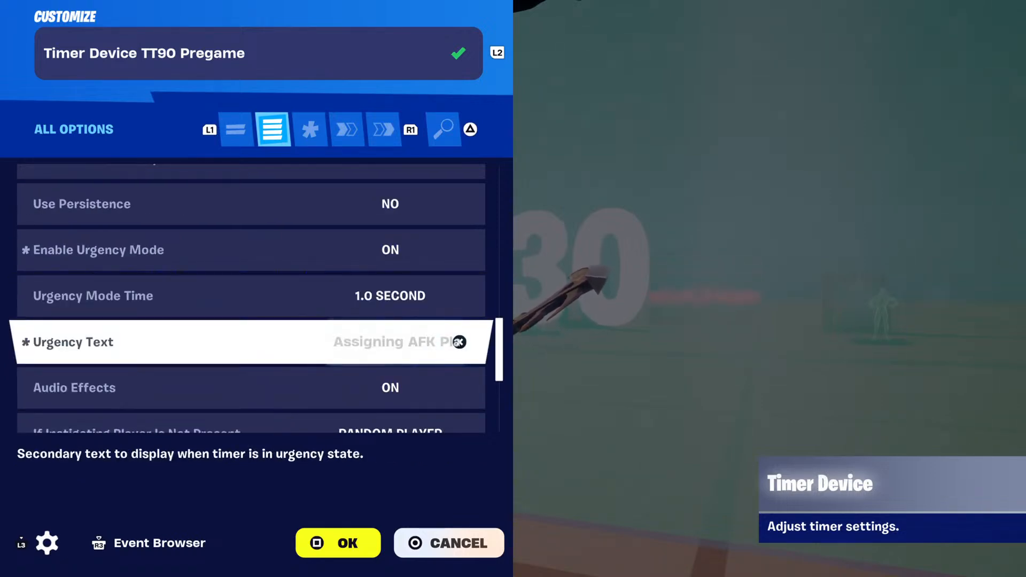
key("Down")
key("Up")
key("Up")
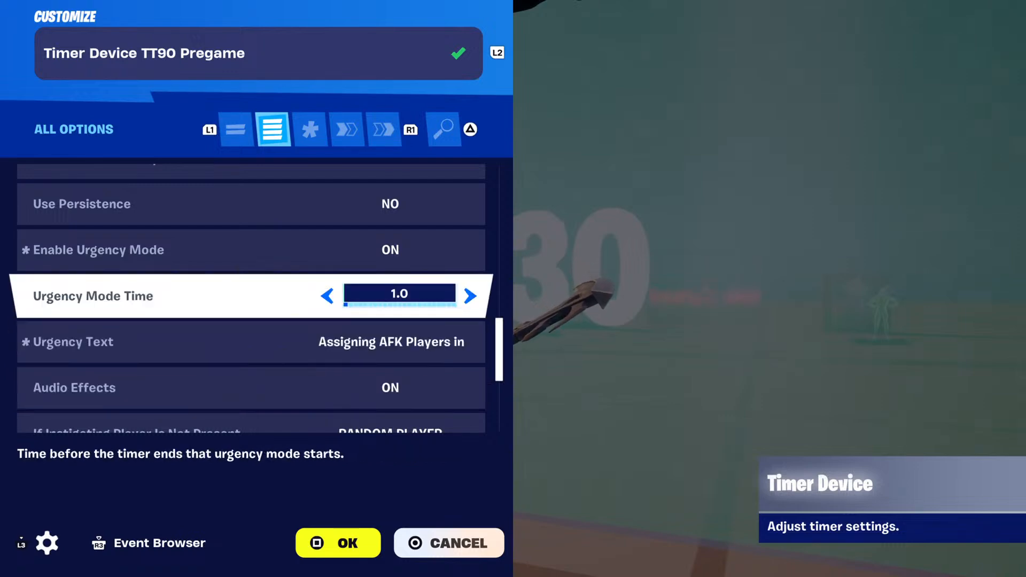
key("Down")
key("Up")
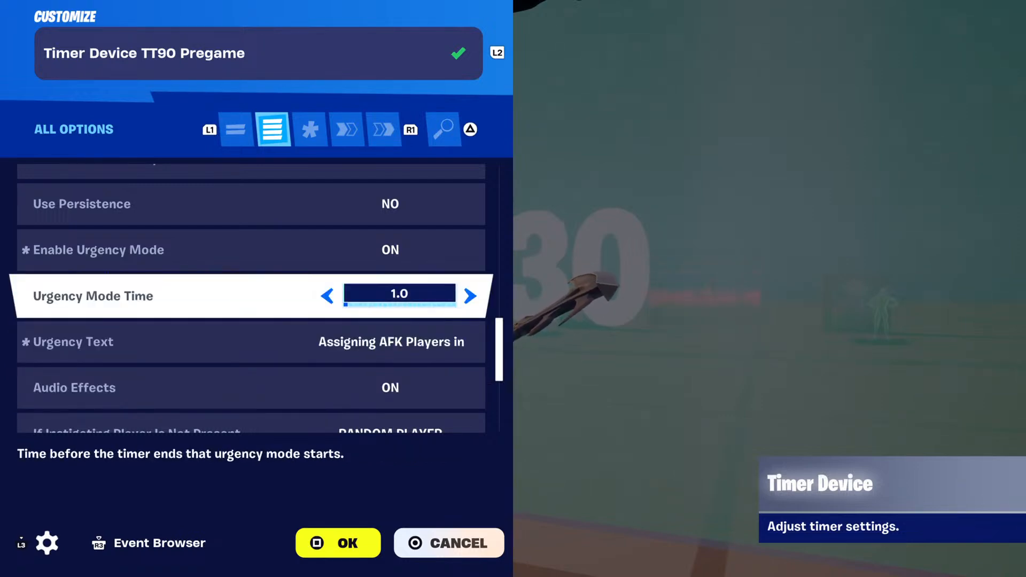
key("Right")
key("Right")
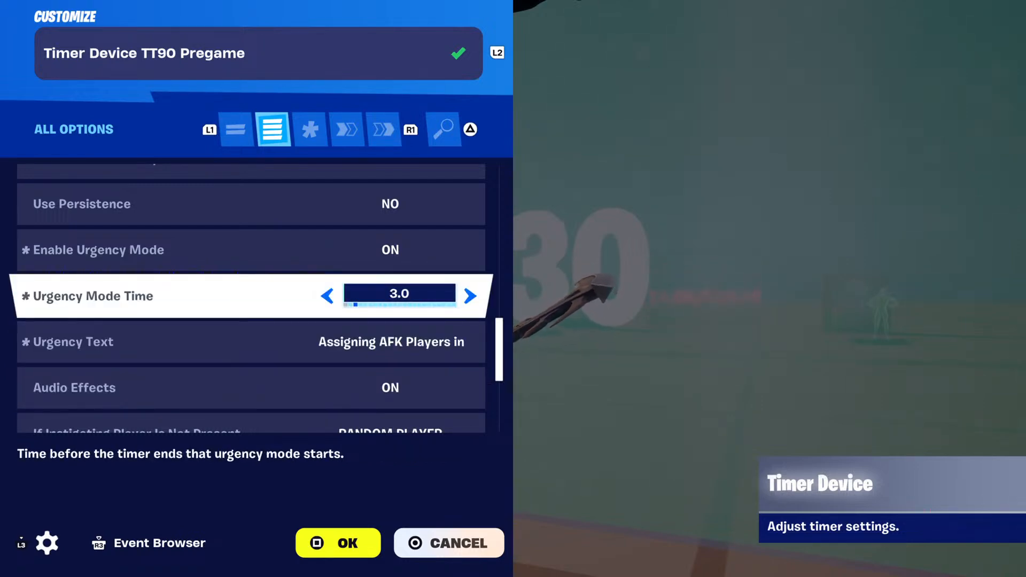
Check the pregame timer's urgency time and urgency text together with the neighbouring audio and instigating player options.
key("Down")
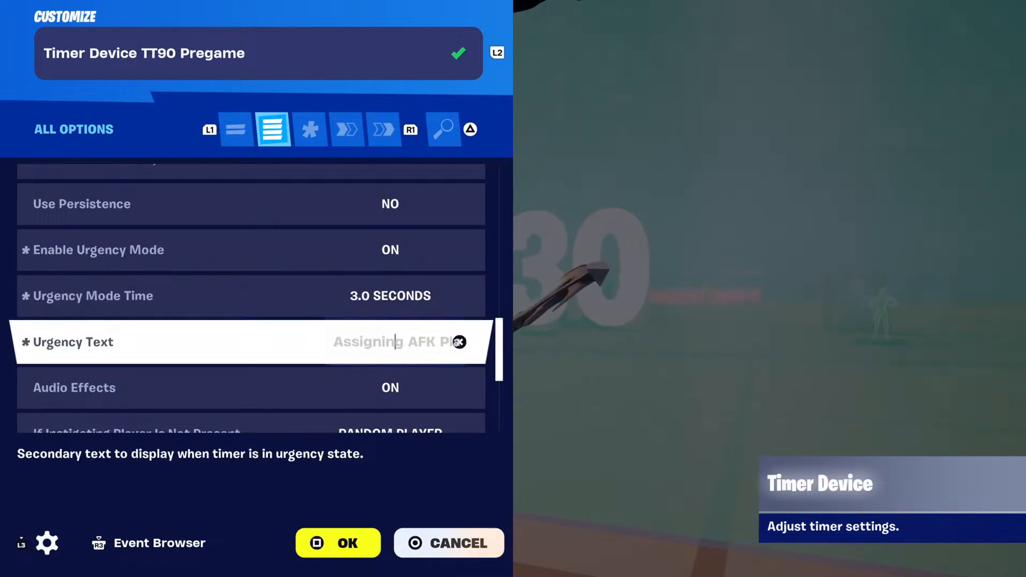
key("Down")
key("Up")
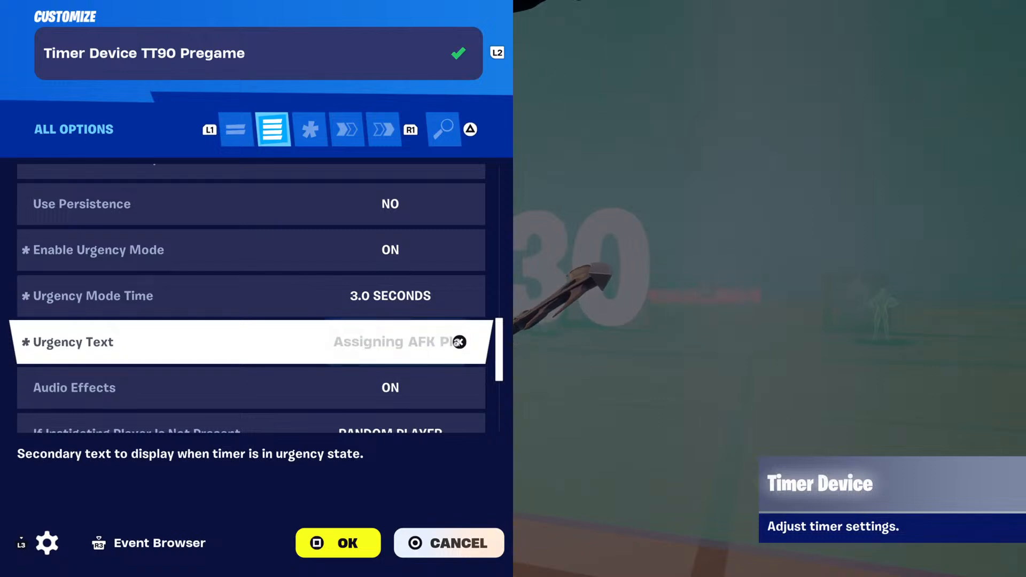
key("Up")
key("Down")
key("Up")
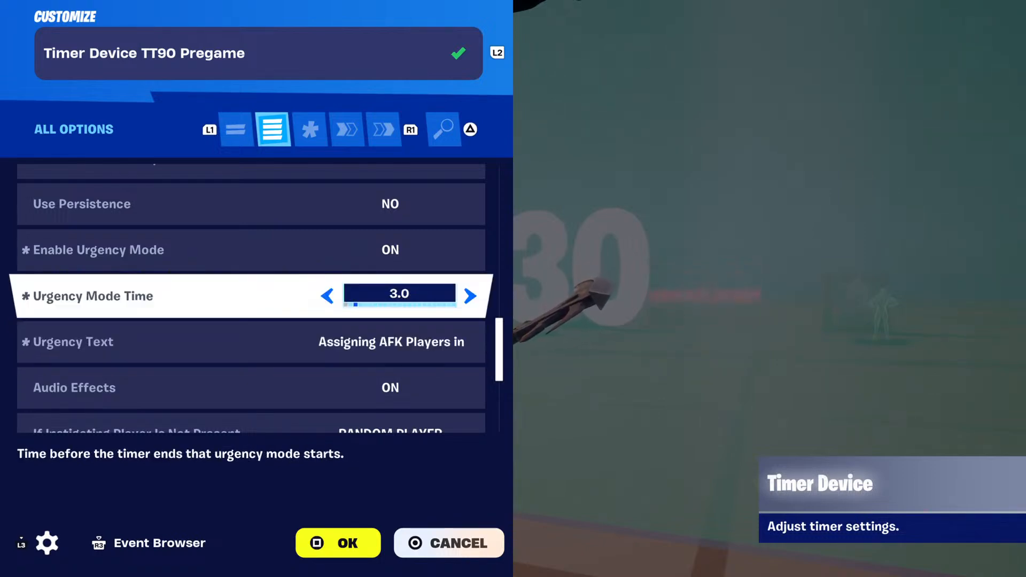
key("Down")
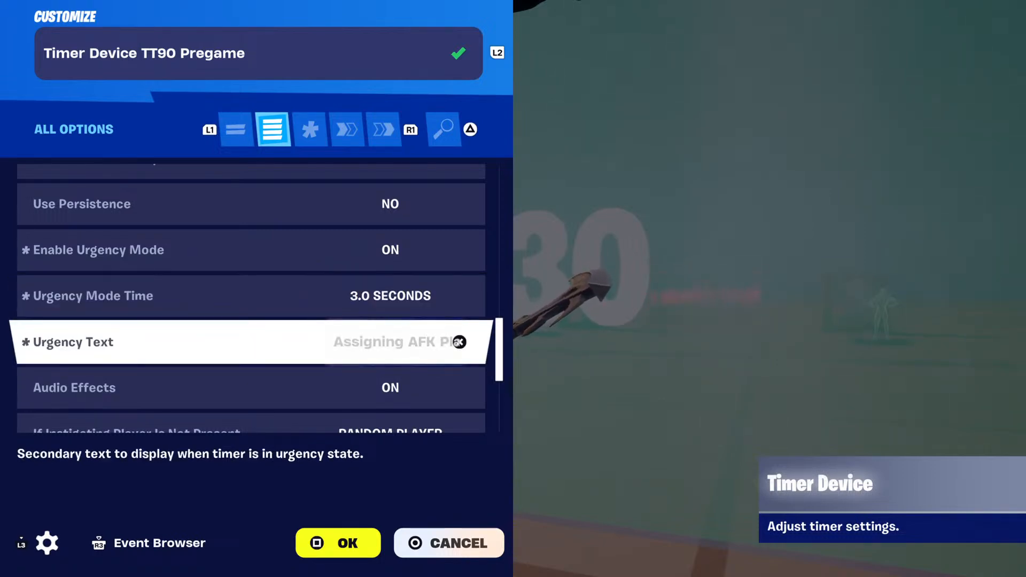
key("Down")
Review the pregame timer's remaining options from lap time settings through the failing team or class check options.
key("Down")
key("Down")
key("Up")
key("Up")
key("Up")
key("Up")
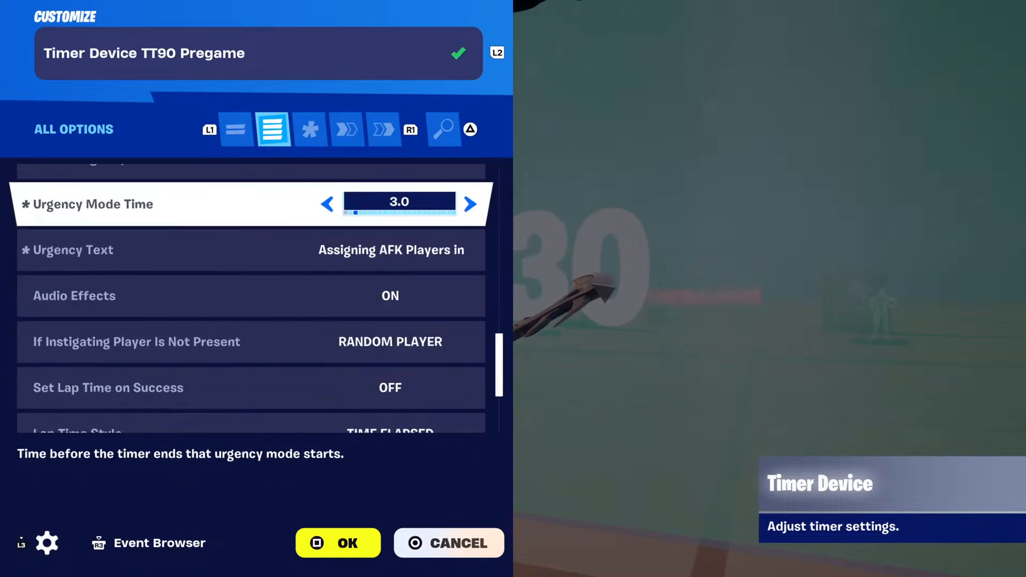
key("Down")
key("Down")
key("Down")
key("Down")
key("Down")
key("Down")
key("Down")
key("Down")
key("Down")
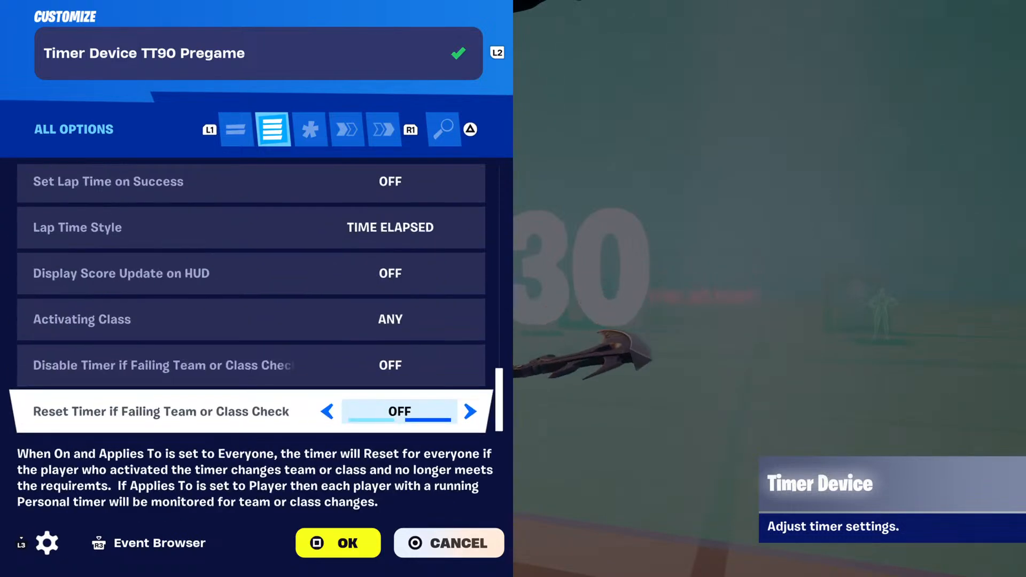
Check the pregame timer's functions from Start to Load for All for any assigned triggers.
key("e")
key("e")
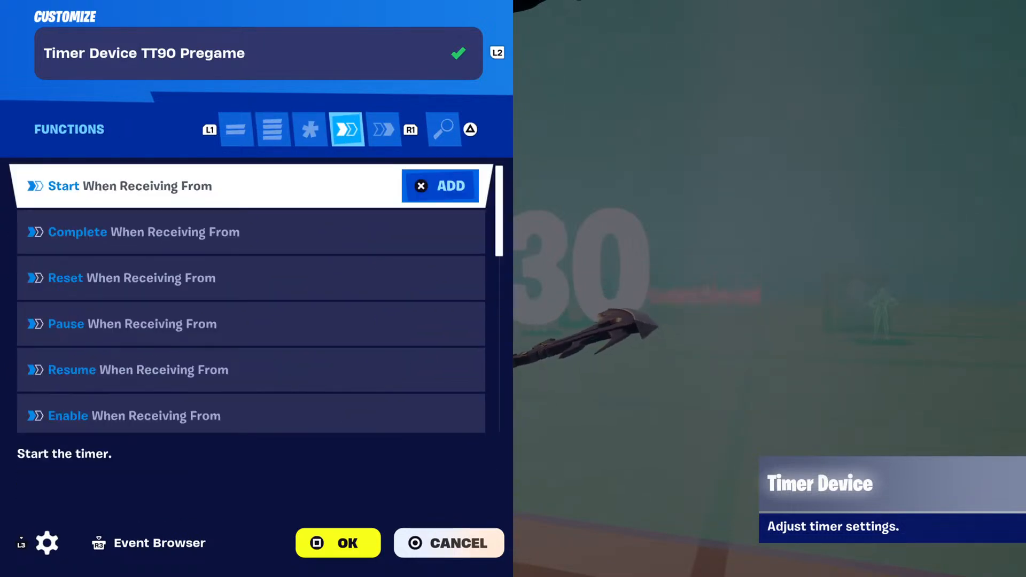
key("Down")
key("Down")
key("Down")
key("Down")
key("Down")
key("Down")
key("Down")
key("Down")
key("Down")
key("Down")
key("Down")
key("Down")
key("Down")
key("Down")
key("Down")
key("Down")
key("Down")
key("Down")
key("Down")
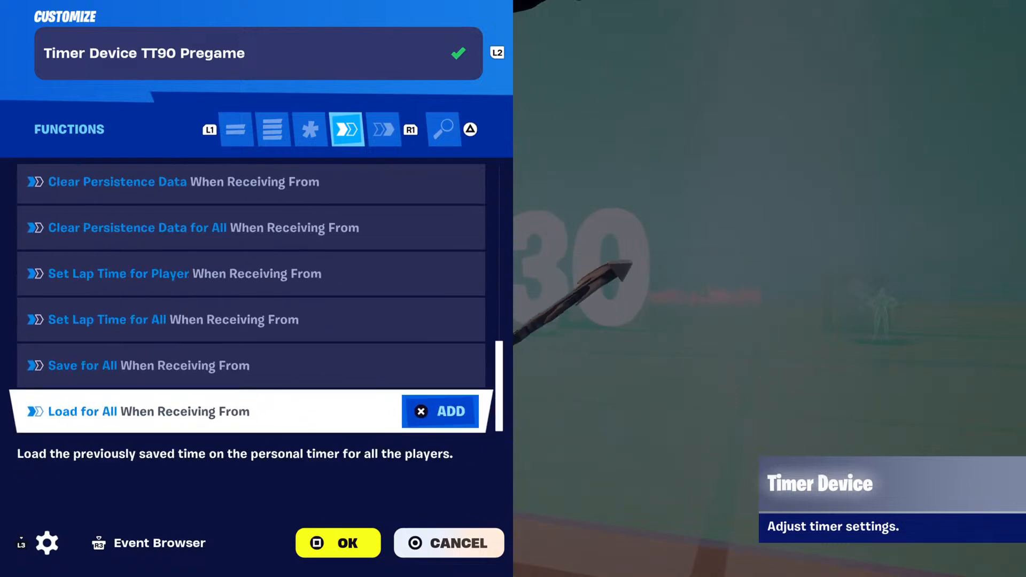
Check which device and function the pregame timer's On Success event is sent to, review its other events, and close the timer.
key("e")
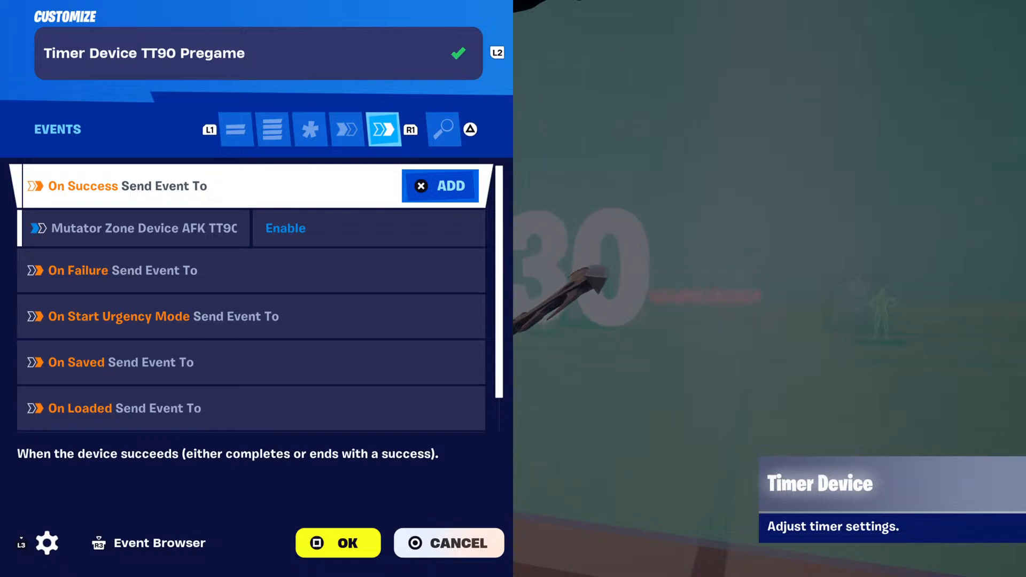
key("Down")
key("Up")
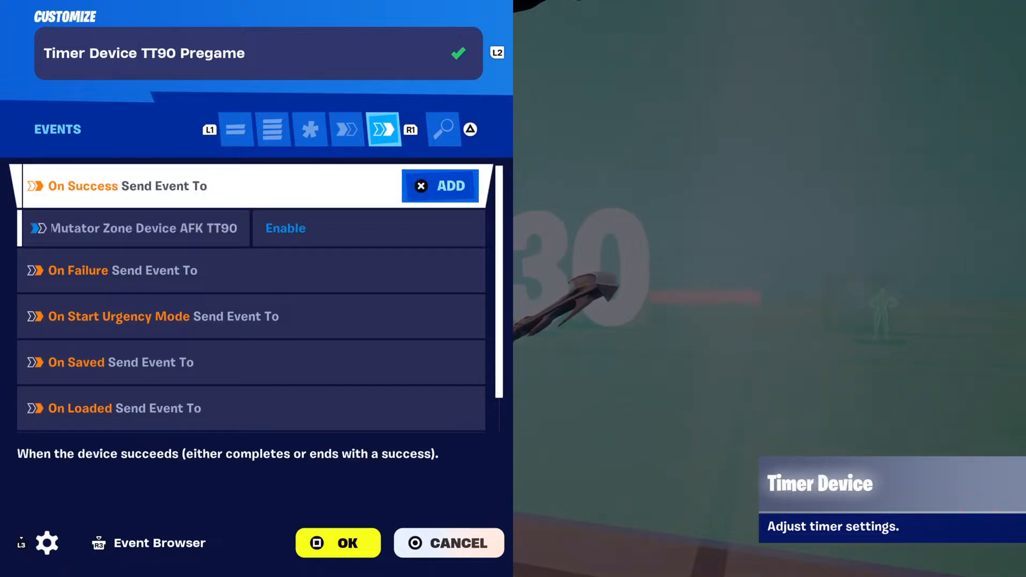
key("Down")
key("Down")
key("Down")
key("Down")
key("Down")
key("Down")
key("Up")
key("Up")
key("Up")
key("Up")
key("Up")
key("Up")
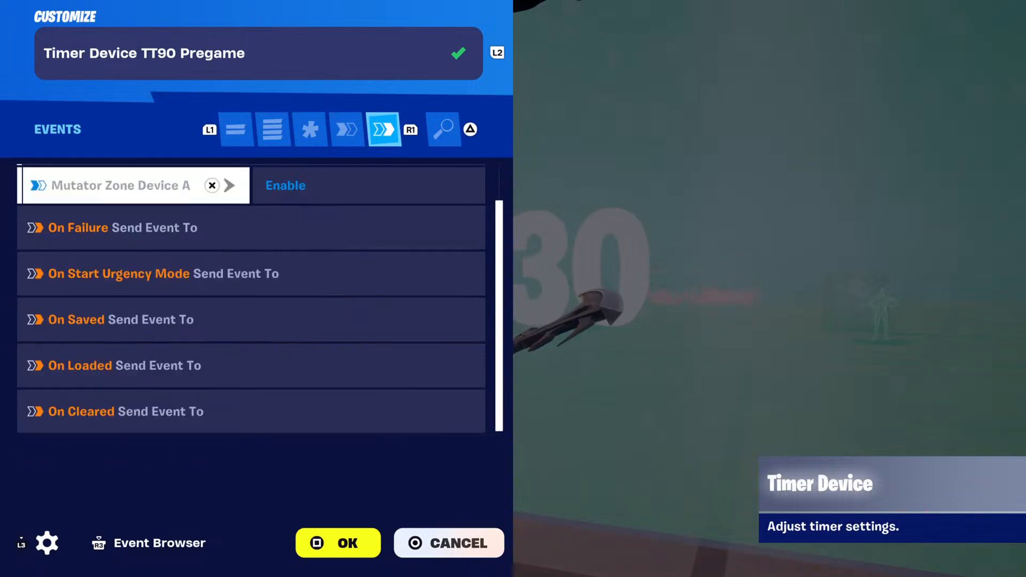
key("Down")
key("Escape")
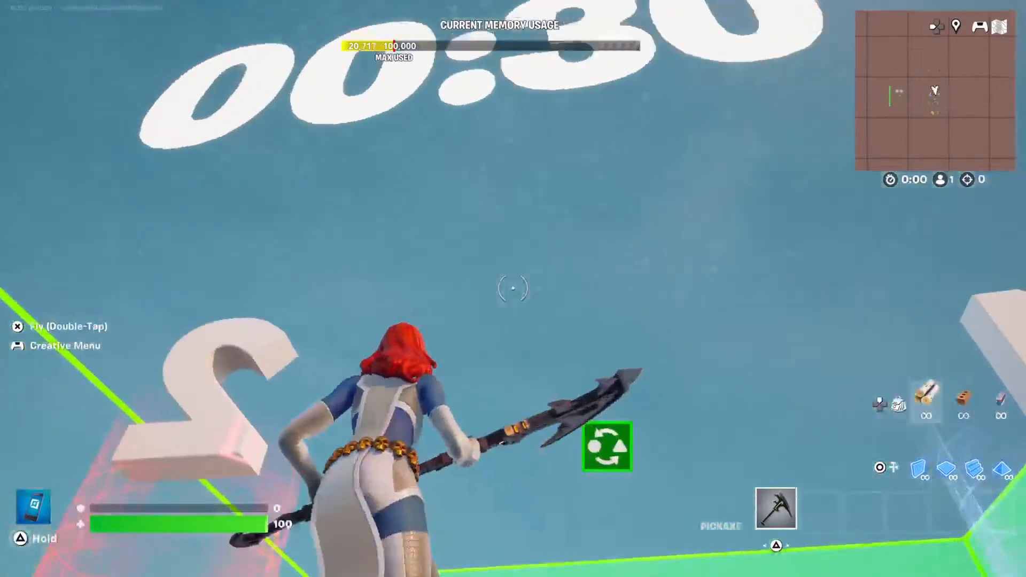
Fly to Mutator Zone Device AFK TT90 and open its full list of options.
key("space")
key("space")
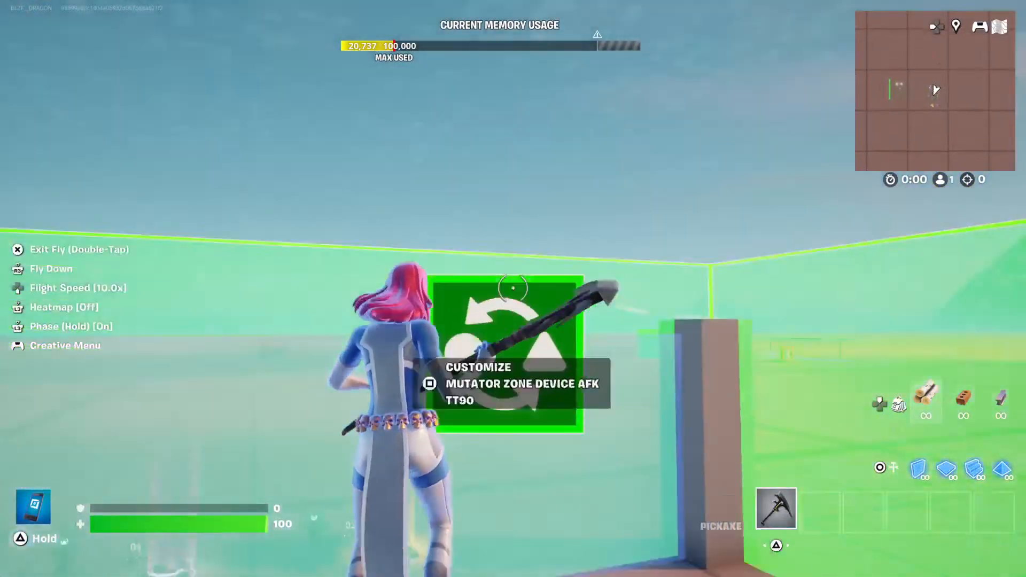
key("e")
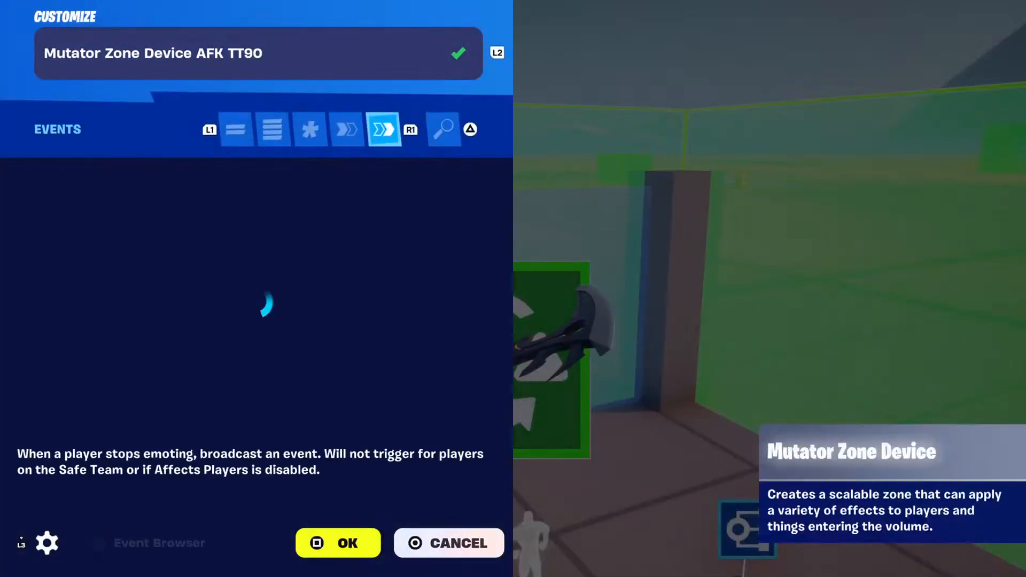
key("q")
key("q")
key("q")
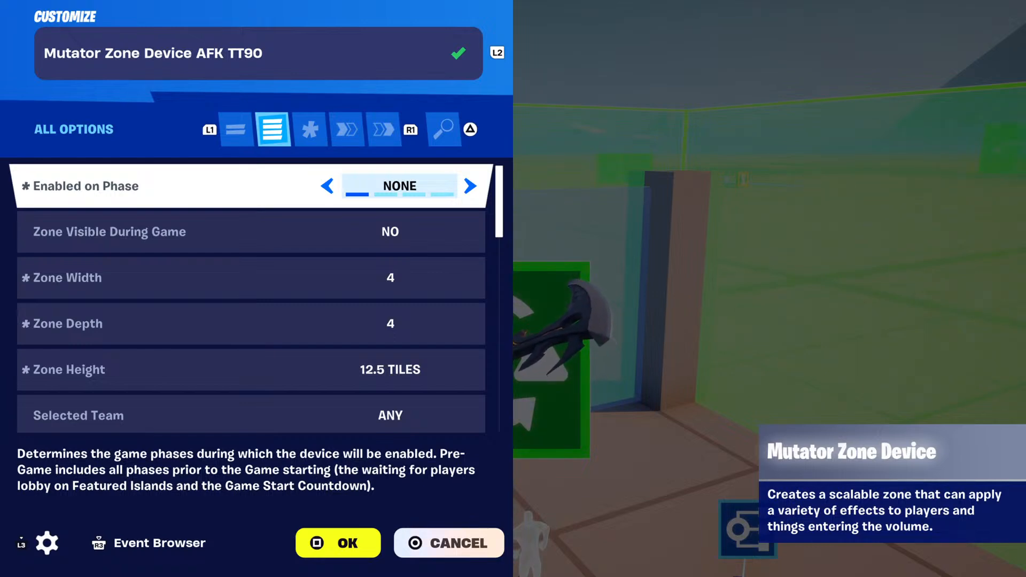
Review the AFK mutator zone's enabled phase, visibility, width, depth, height, and team and class selection options.
key("Down")
key("Down")
key("Down")
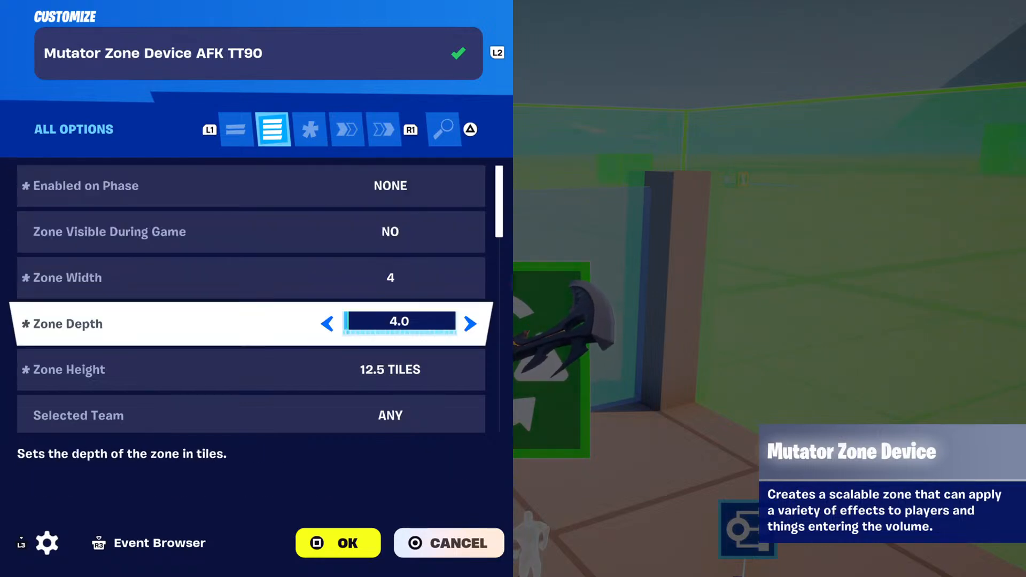
key("Up")
key("Down")
key("Down")
key("Down")
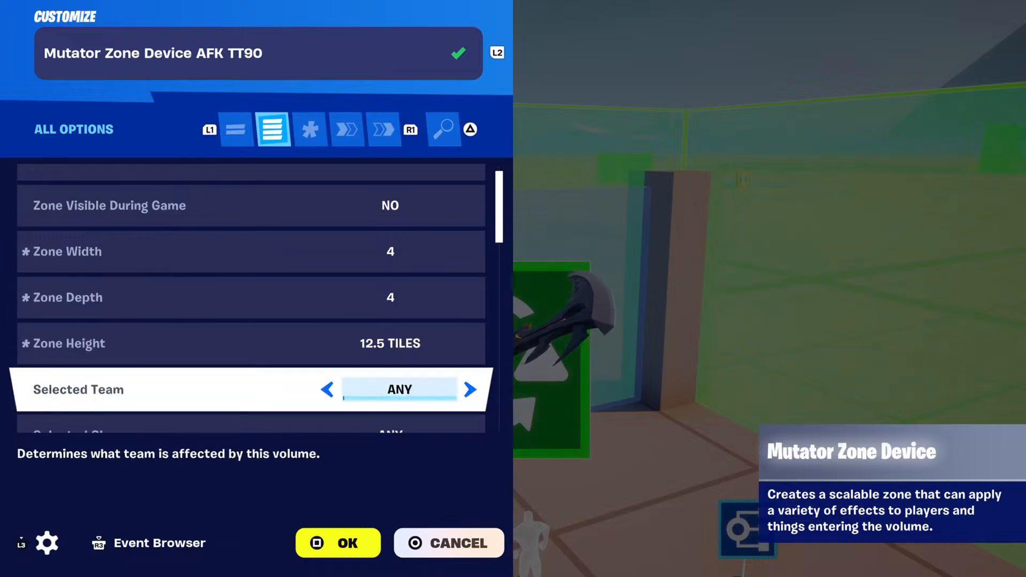
key("Down")
key("Down")
key("Down")
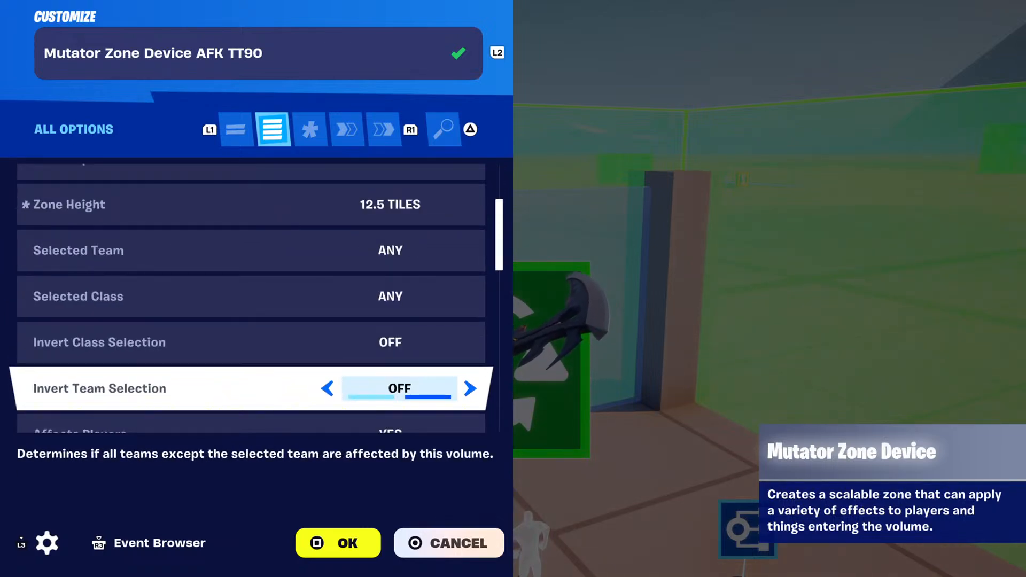
Review the AFK mutator zone's options from Affects Players through building and movement settings to Invincibility.
key("Down")
key("Down")
key("Down")
key("Down")
key("Down")
key("Down")
key("Down")
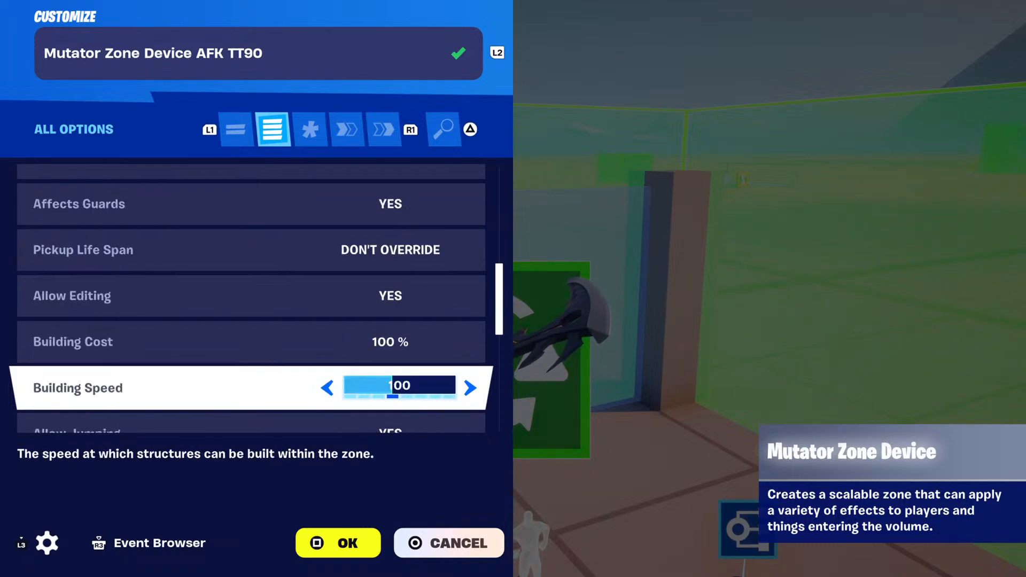
key("Down")
key("Down")
key("Down")
key("Down")
key("Down")
key("Down")
key("Down")
key("Down")
key("Down")
key("Down")
key("Down")
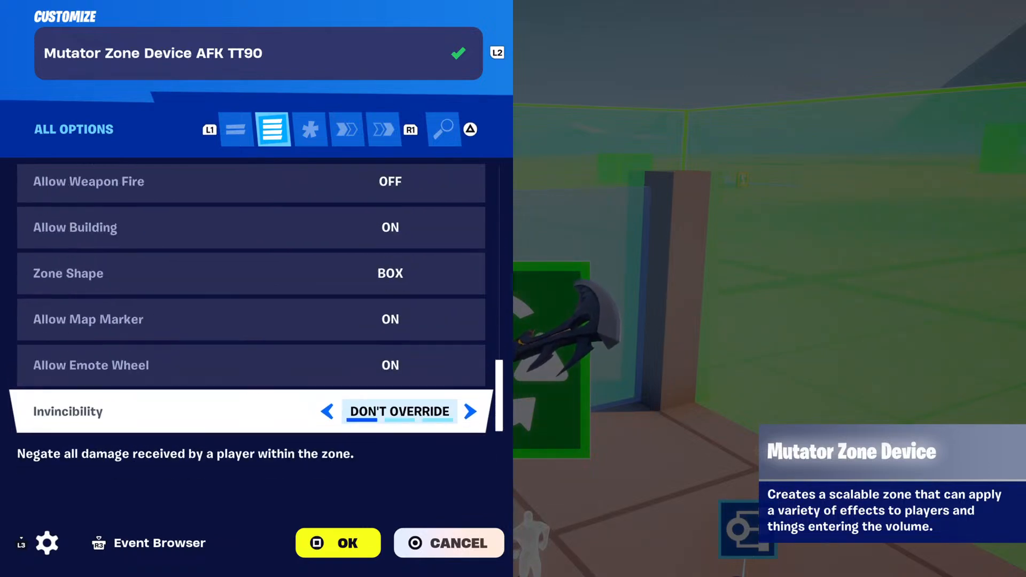
Set Allow Building to Off for the AFK mutator zone.
key("Up")
key("Up")
key("Up")
key("Up")
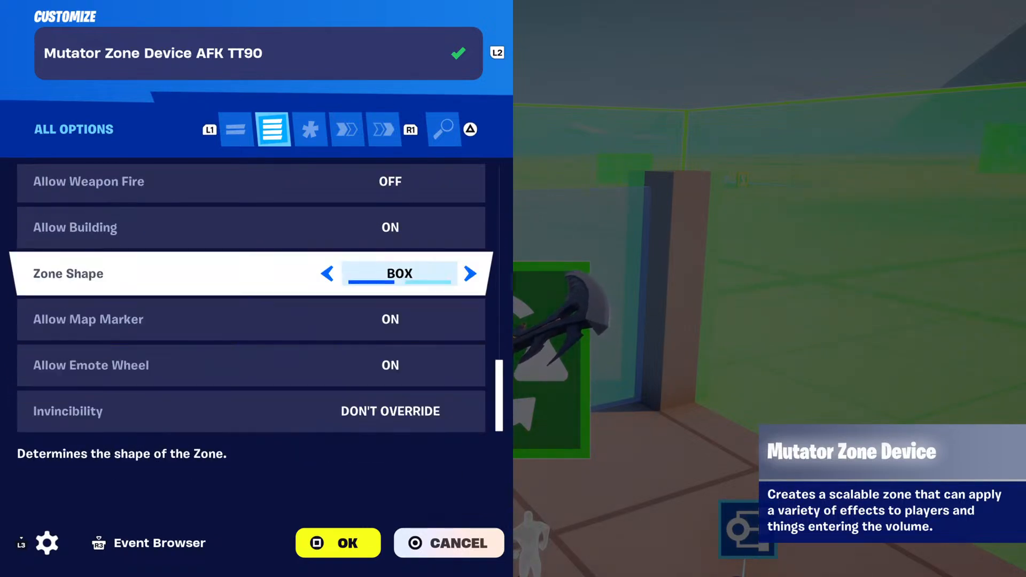
key("Right")
key("Up")
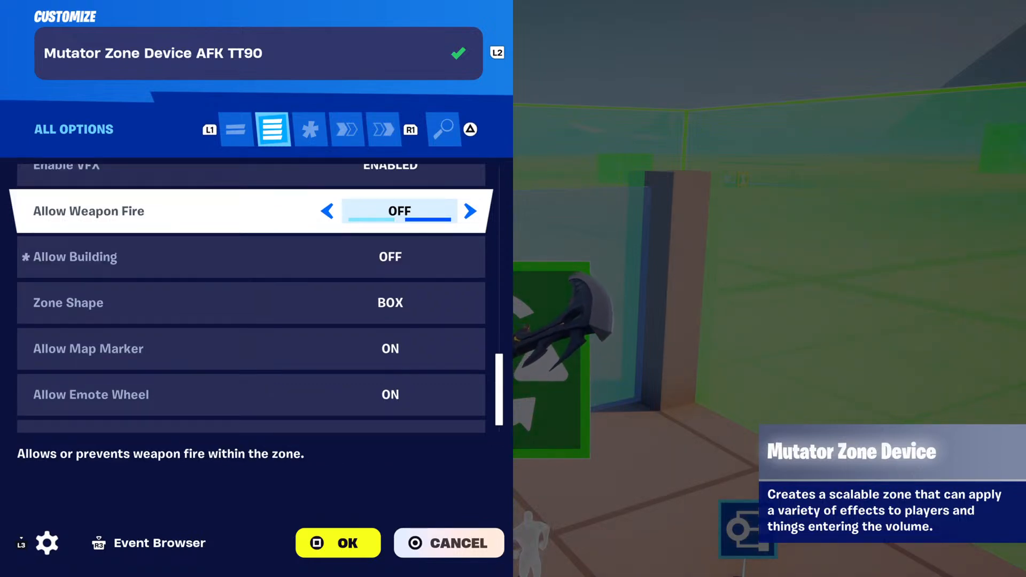
Check the AFK mutator zone's weapon fire and building options and set Enable VFX to Disabled.
key("Down")
key("Down")
key("Up")
key("Up")
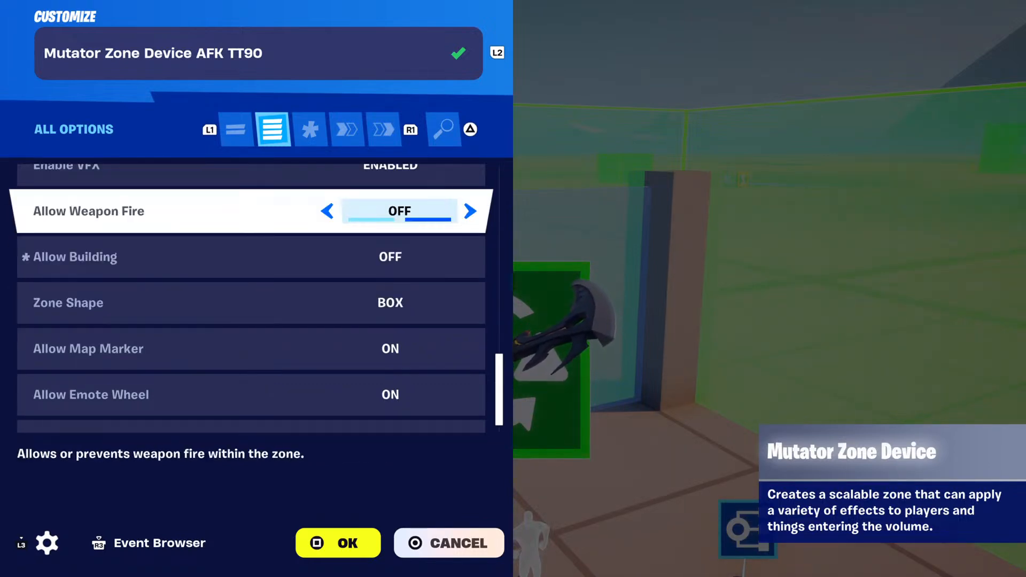
key("Up")
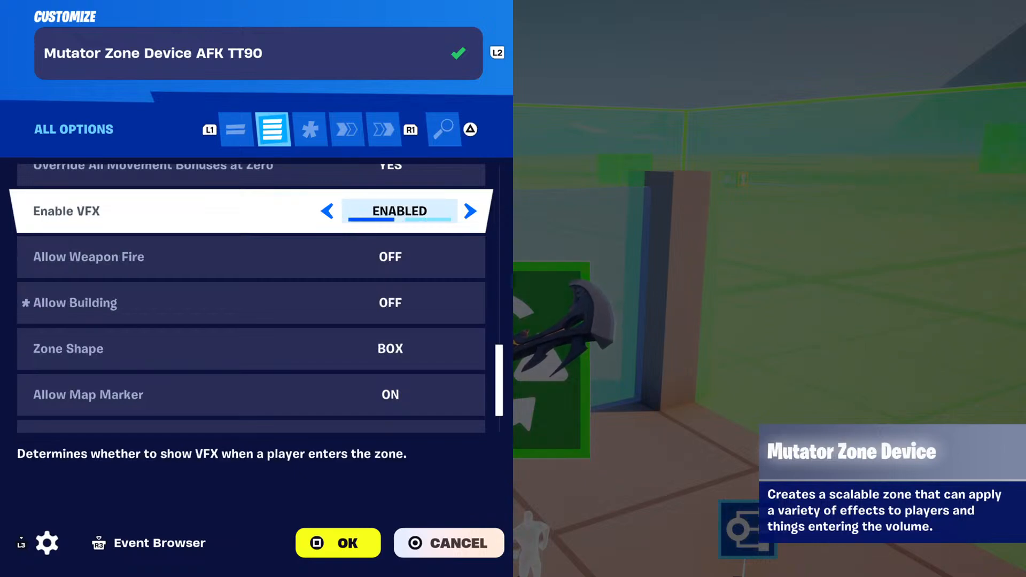
key("Right")
Set Allow Editing to No for the AFK mutator zone.
key("Up")
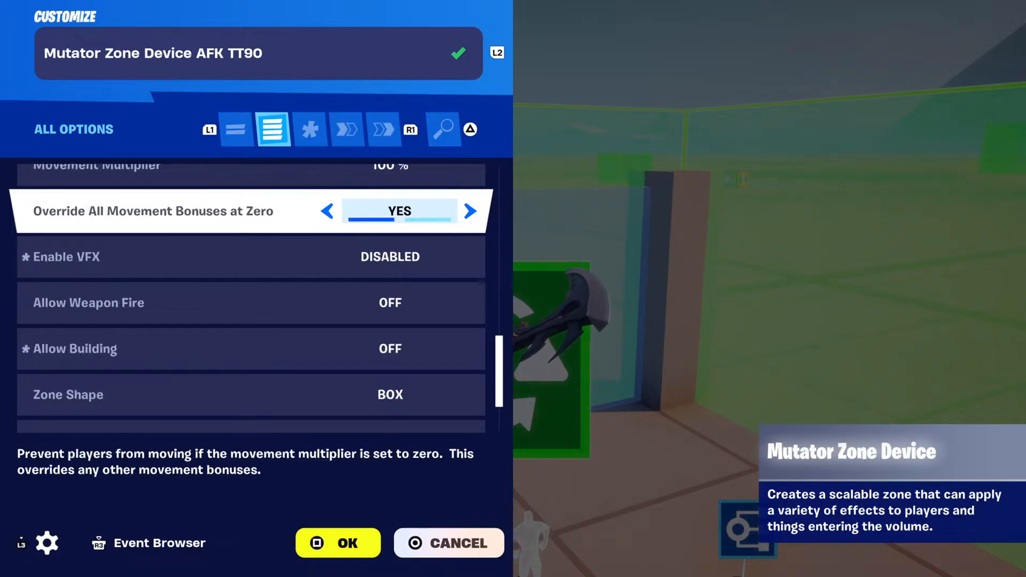
key("Up")
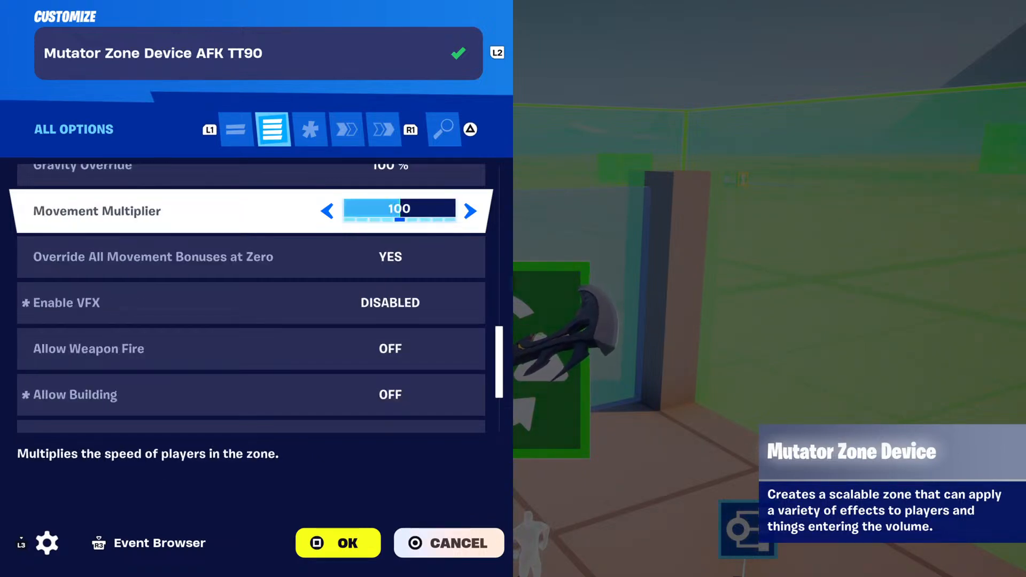
key("Up")
key("Up")
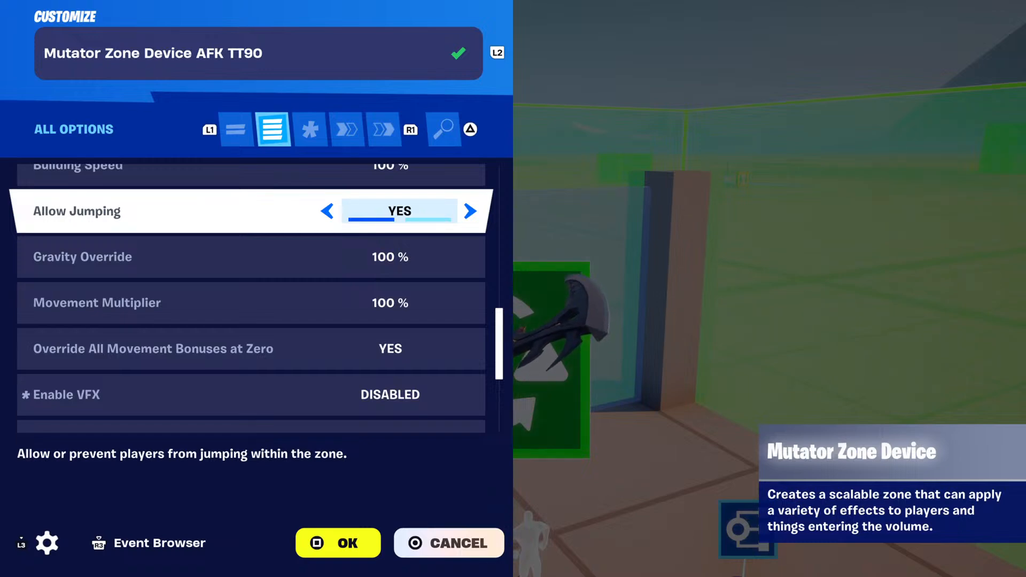
key("Up")
key("Down")
key("Up")
key("Up")
Recheck the AFK mutator zone's affected targets and team and class selection options, then its remaining options down to Invincibility.
key("Up")
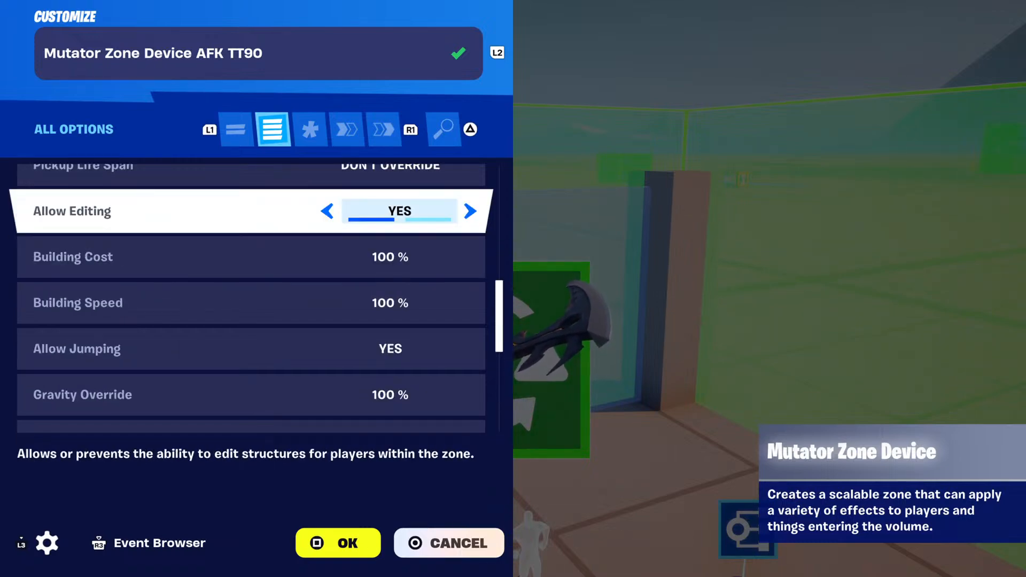
key("Up")
key("Down")
key("Right")
key("Up")
key("Up")
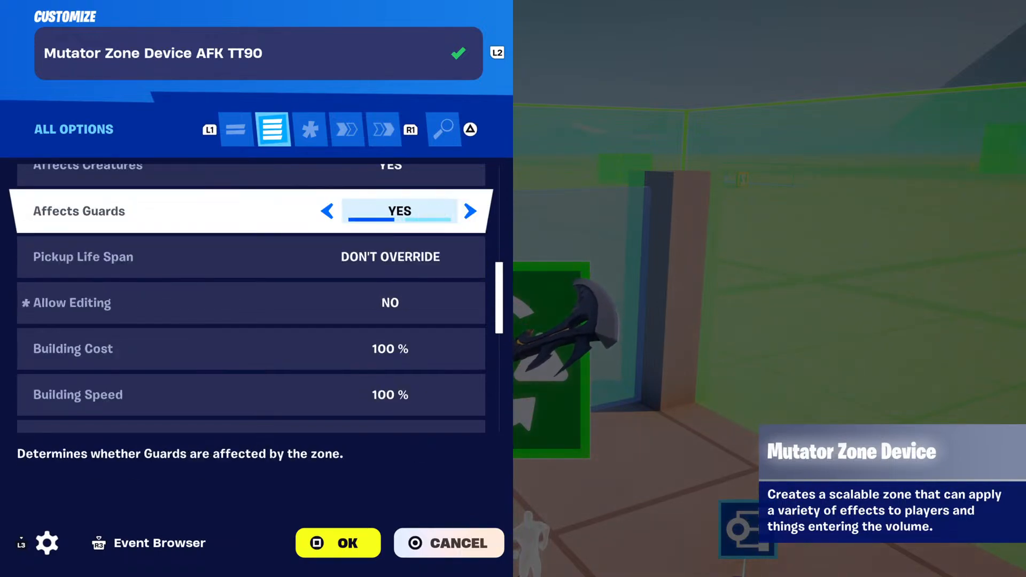
key("Up")
key("Up")
key("Up")
key("Up")
key("Up")
key("Up")
key("Down")
key("Down")
key("Down")
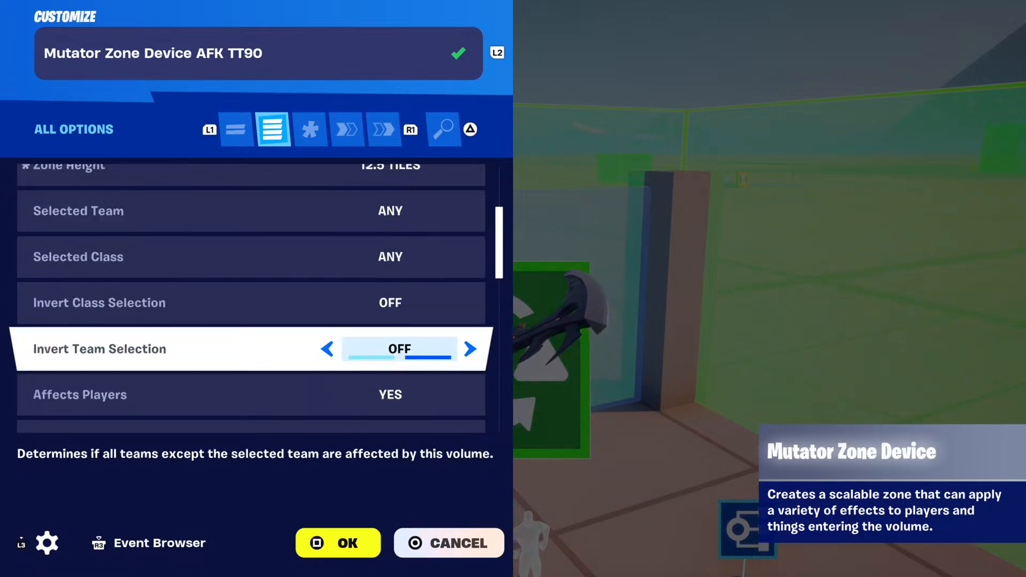
key("Down")
key("Down")
key("Down")
key("Down")
key("Down")
key("Down")
key("Down")
key("Down")
key("Down")
key("Down")
key("Down")
key("Down")
key("Down")
key("Down")
key("Down")
key("Down")
key("Down")
key("Down")
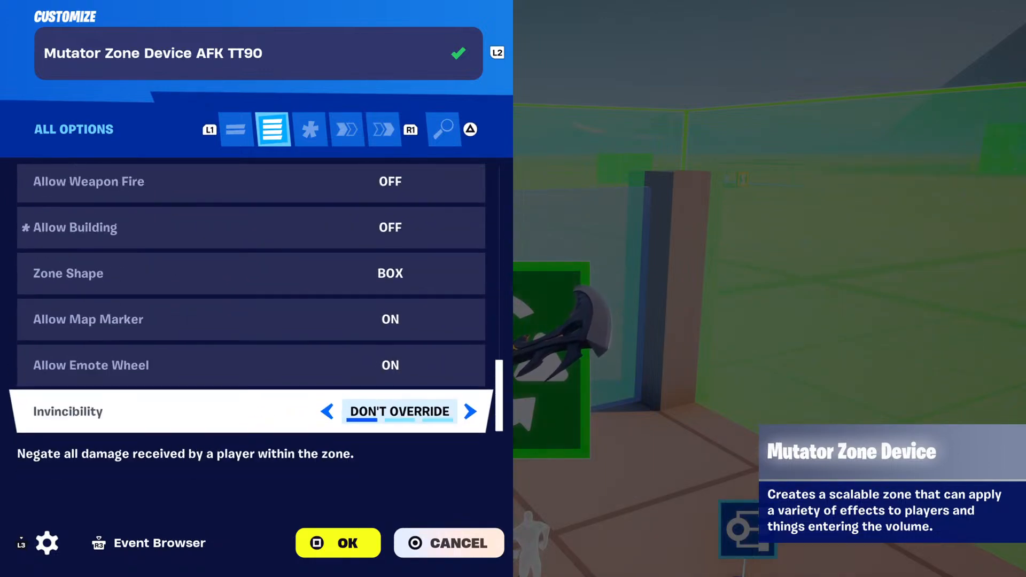
Examine the AFK mutator zone's functions, including the Enable binding to the pregame timer's On Success event.
key("e")
key("e")
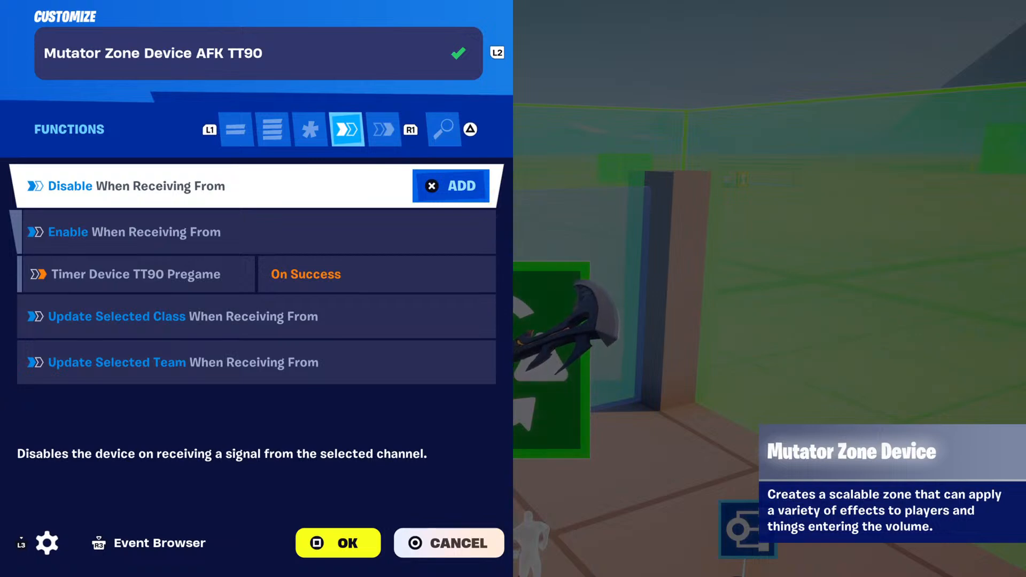
key("Down")
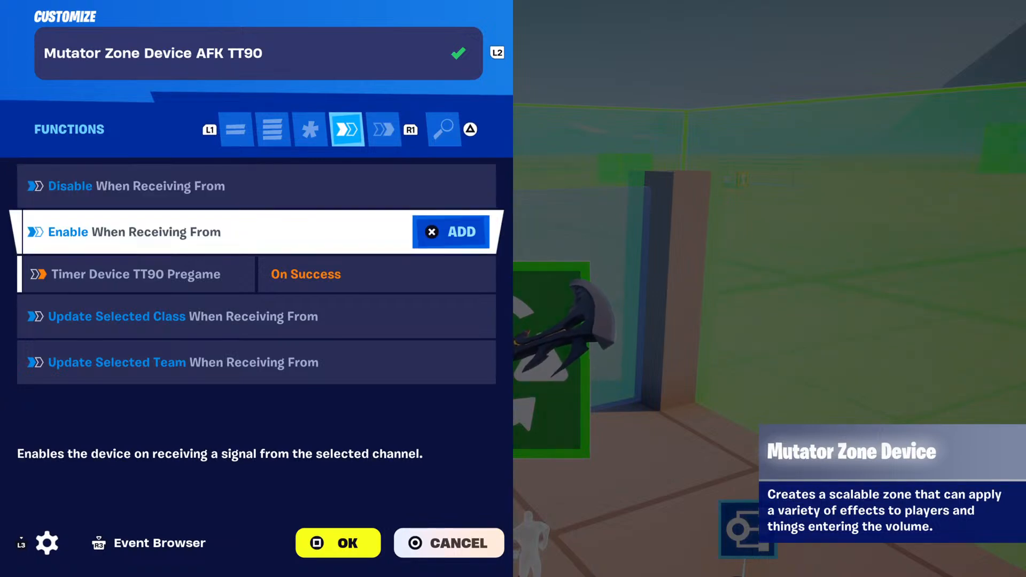
key("Down")
key("Up")
key("Down")
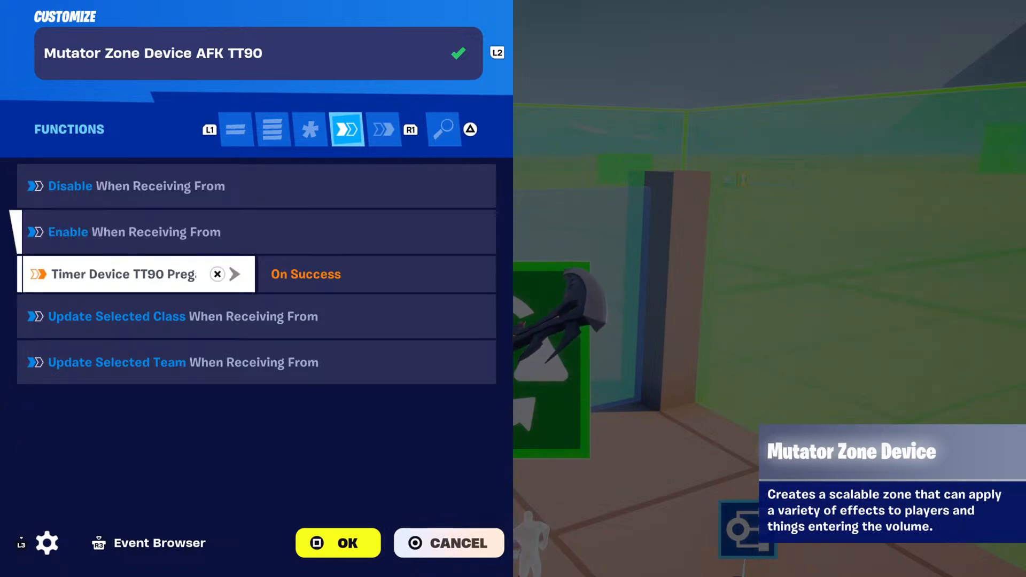
key("Down")
key("Up")
key("Down")
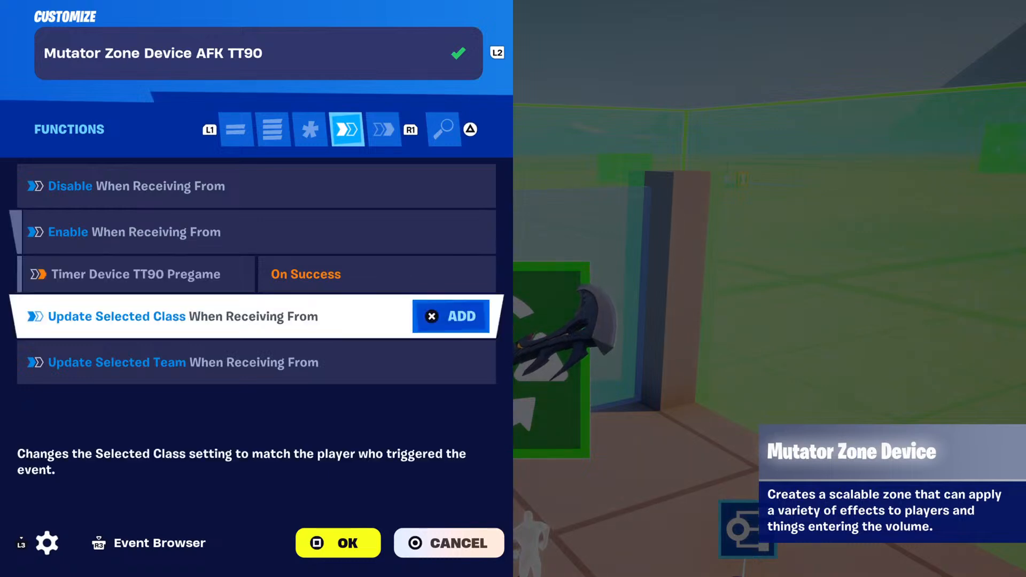
key("Down")
Examine the AFK mutator zone's emoting, exiting and entering events, including the class selector binding under On Player Entering Zone.
key("e")
key("Down")
key("Down")
key("Down")
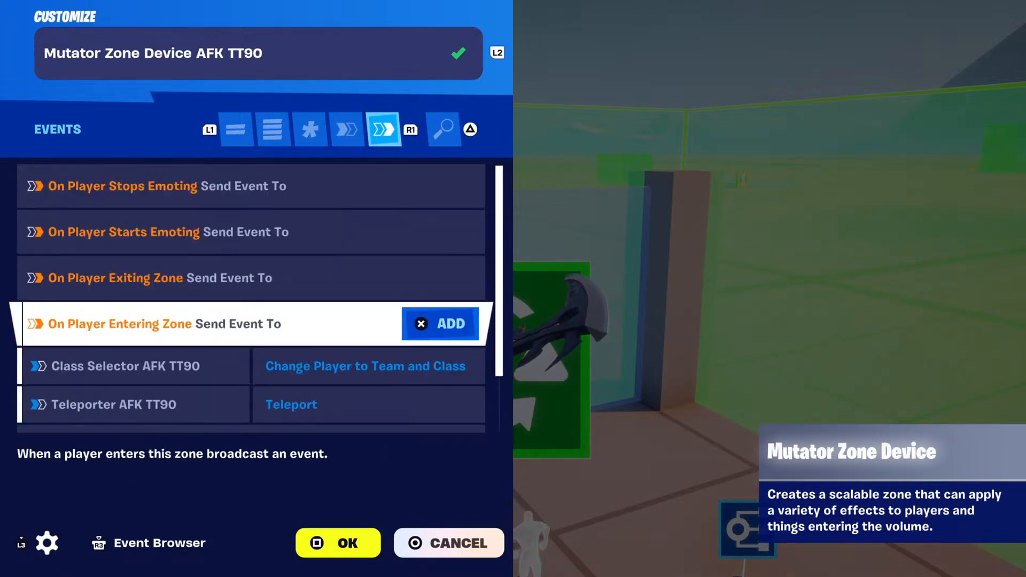
key("Down")
key("Down")
key("Down")
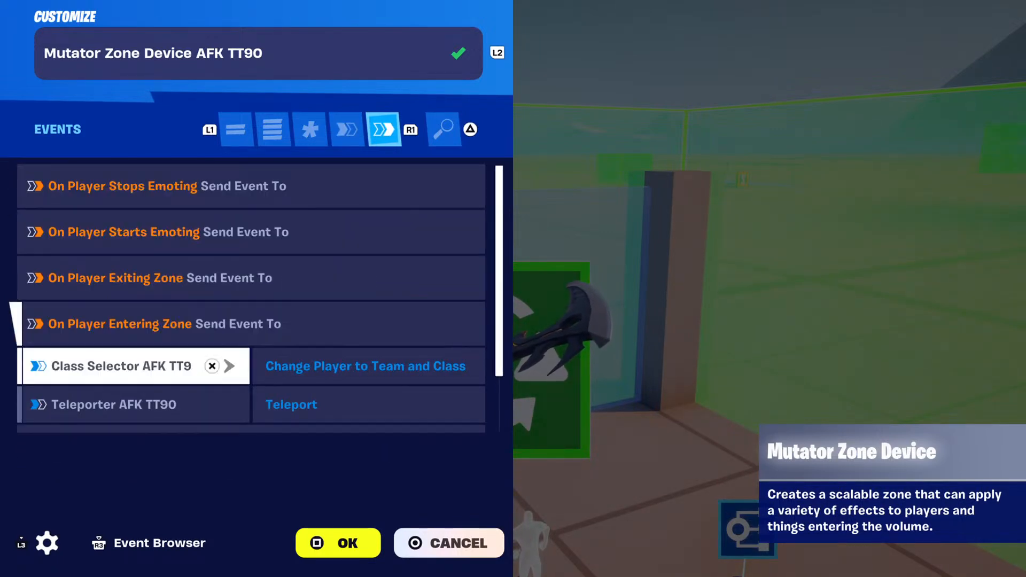
key("Up")
key("Up")
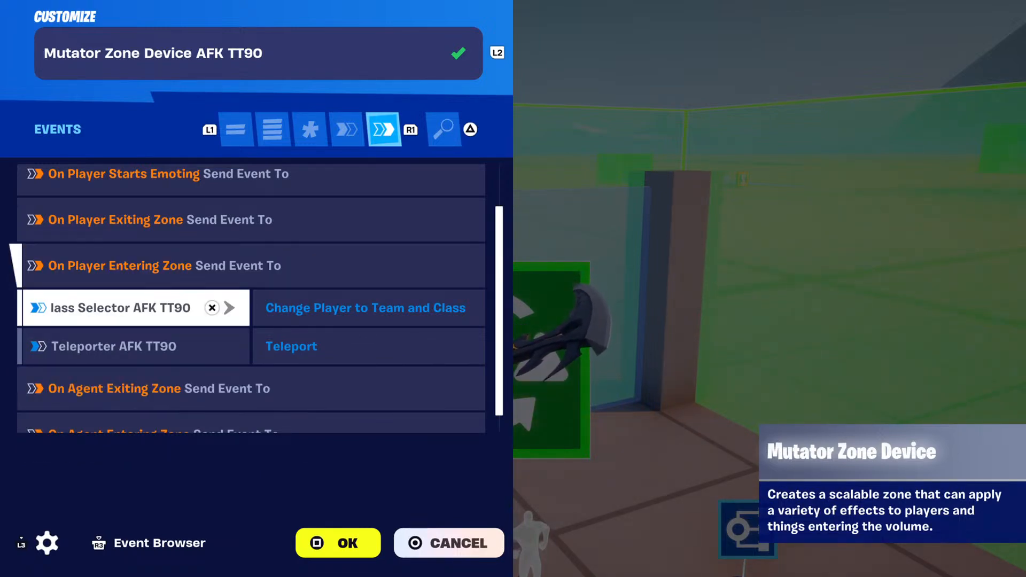
Check the AFK mutator zone's teleporter binding and agent events, recheck the class selector binding, and close the zone's settings.
key("Down")
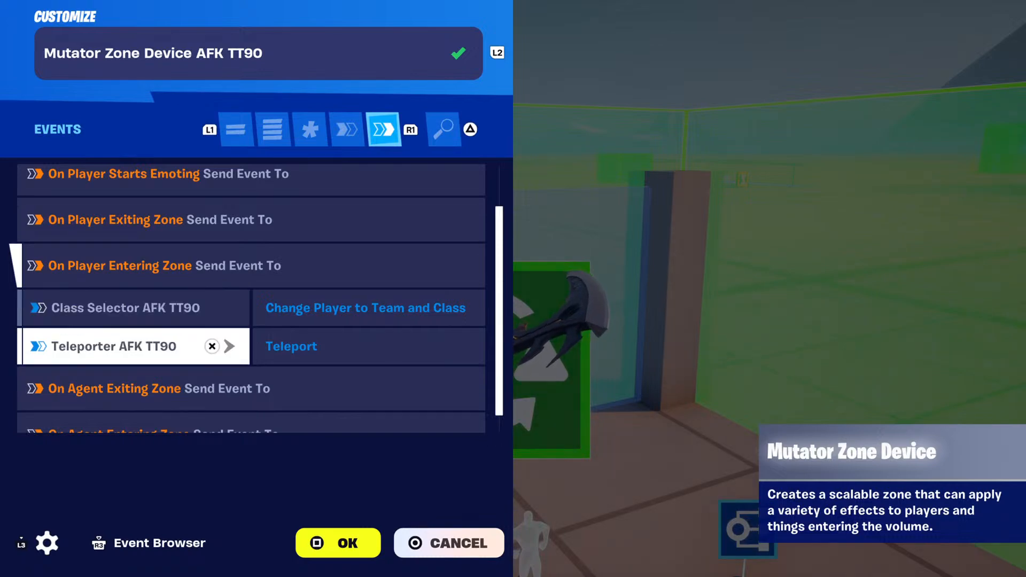
key("Down")
key("Down")
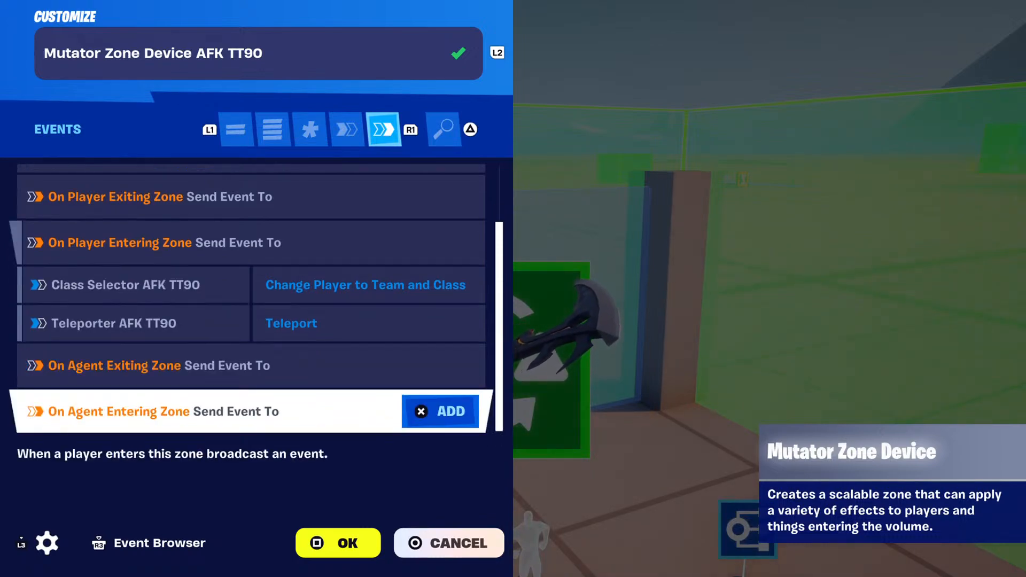
key("Up")
key("Up")
key("Up")
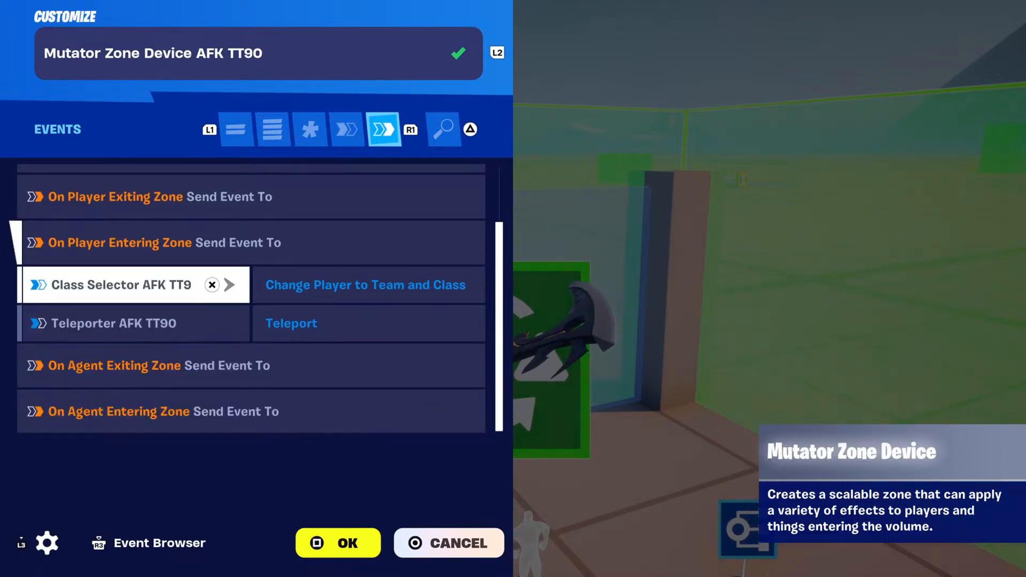
key("Down")
key("Up")
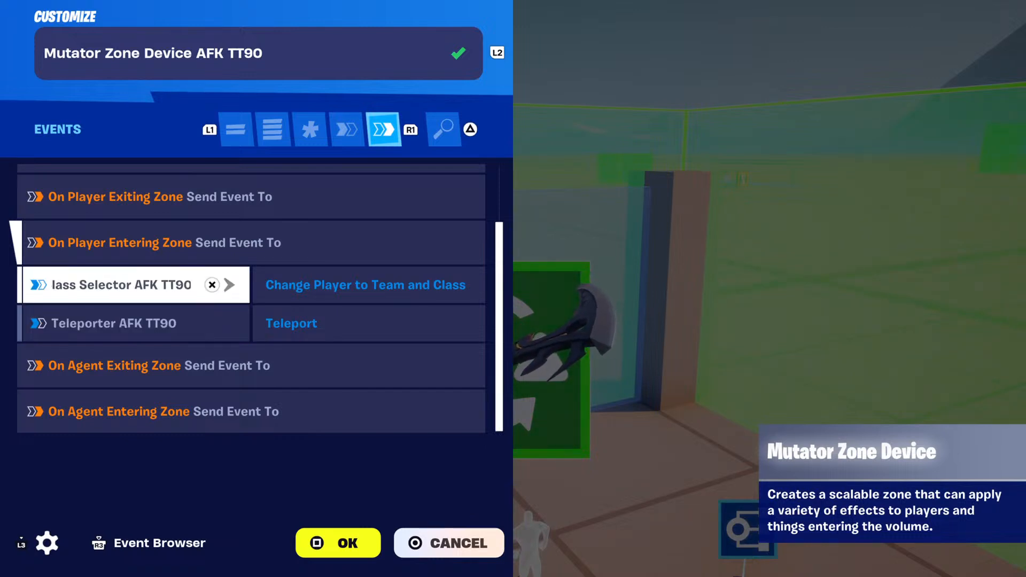
key("Down")
key("Down")
key("Down")
key("Escape")
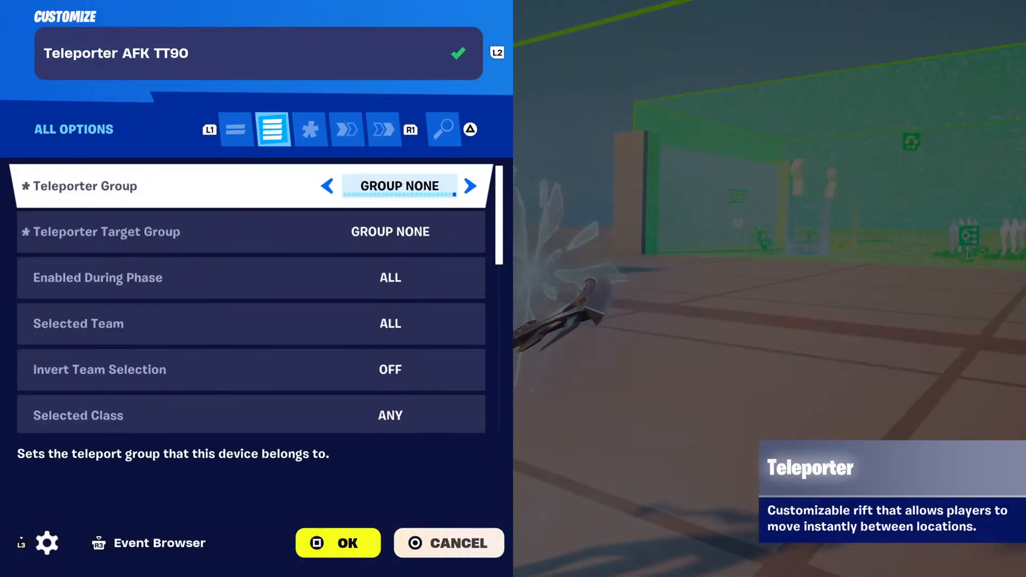
Review the AFK teleporter's group, target group, enabled phase and selected team options.
left_click(251, 232)
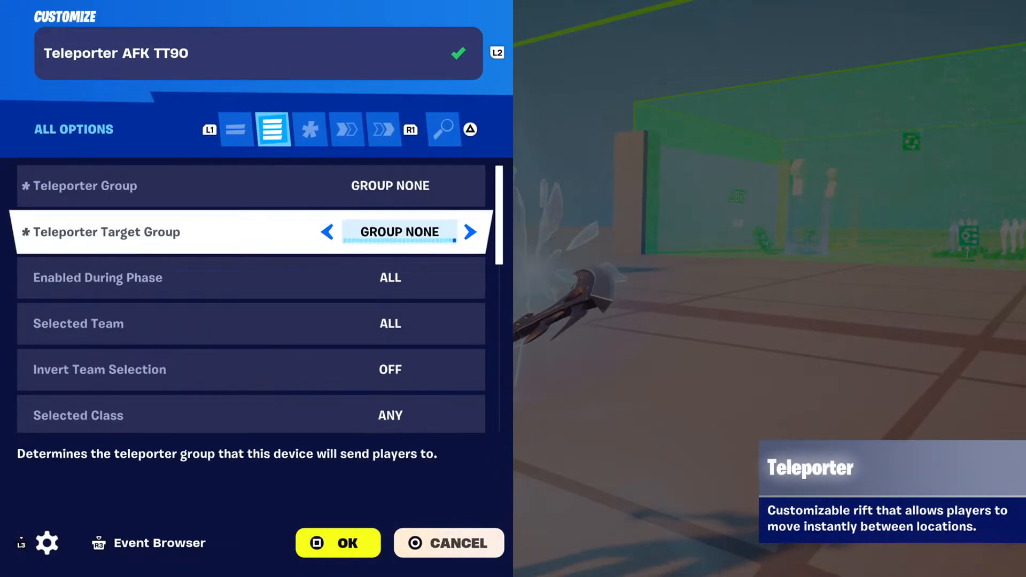
left_click(252, 186)
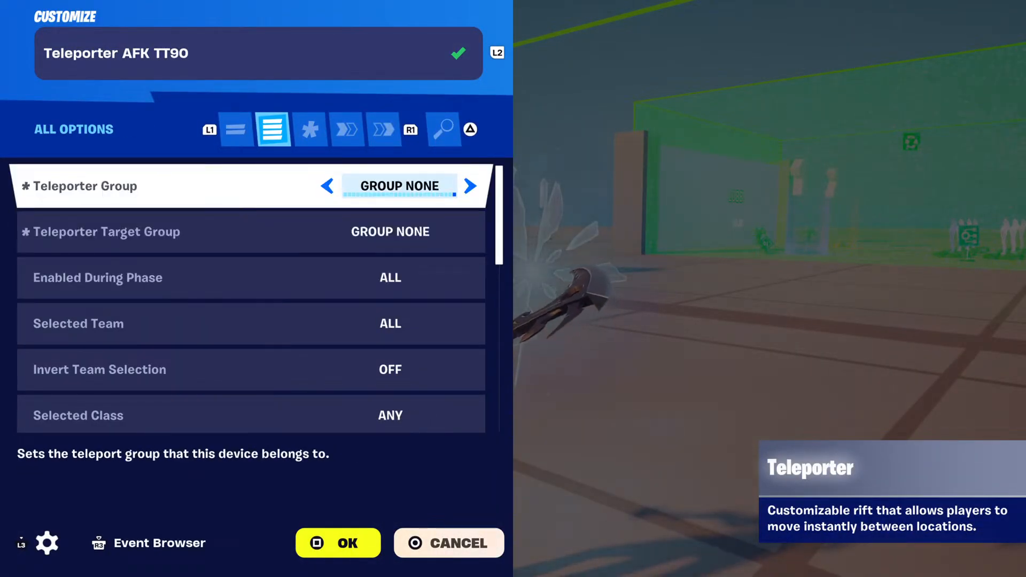
key("Down")
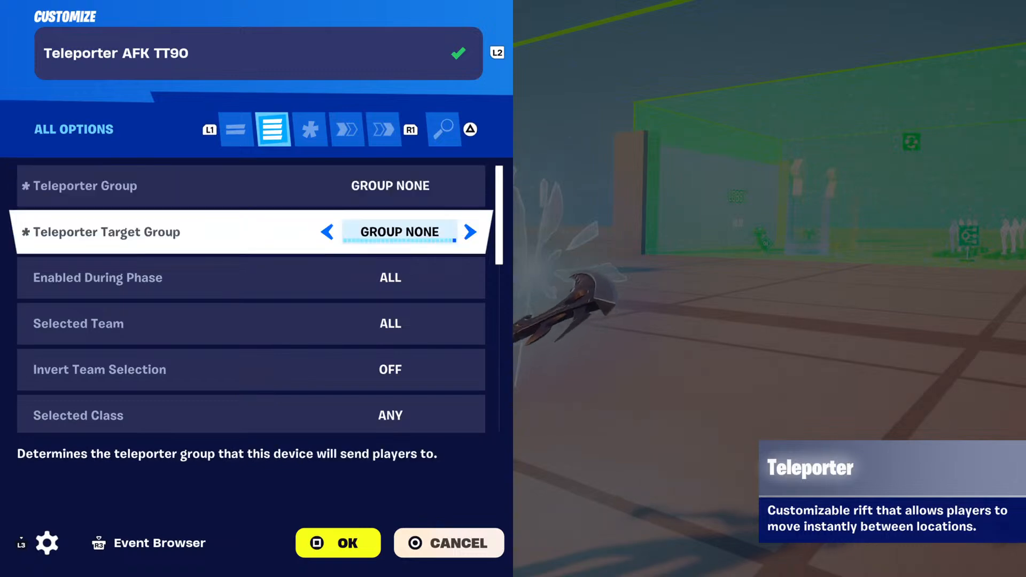
key("Down")
key("Down")
key("Down")
key("Up")
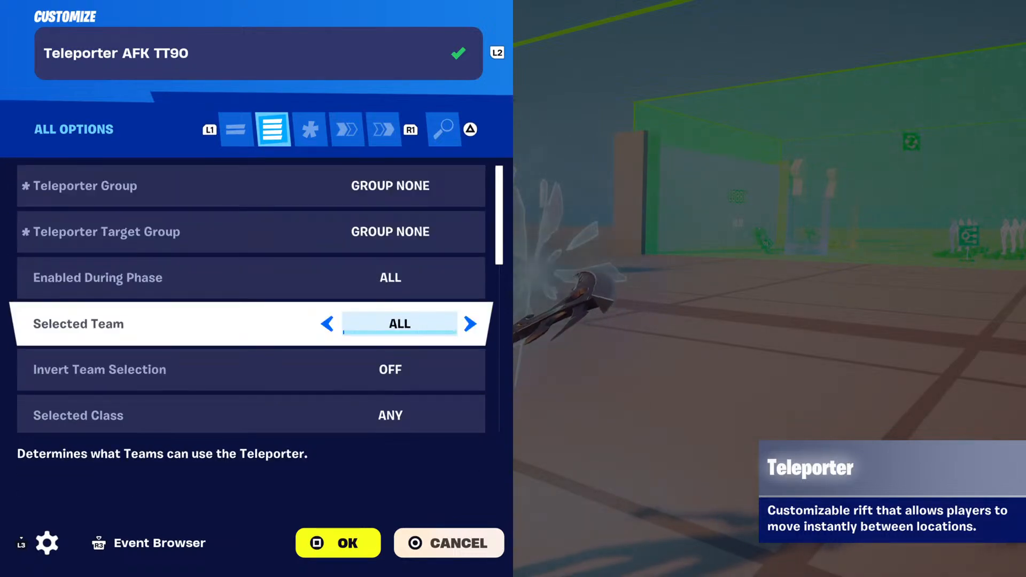
Review the AFK teleporter's options from team inversion and class selection through visual effects to Face Player in Teleporter Direction.
key("Down")
key("Down")
key("Down")
key("Down")
key("Down")
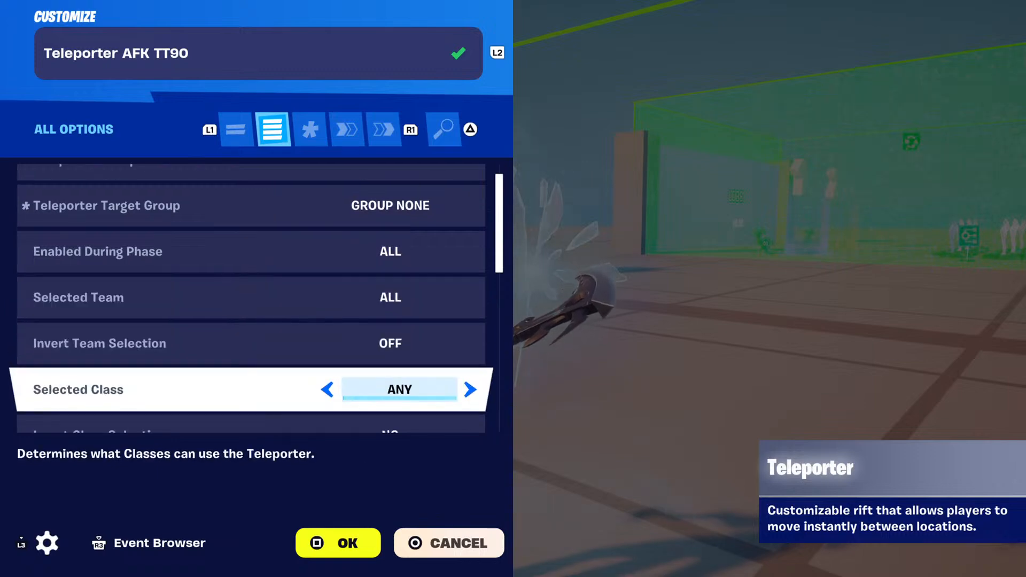
key("Down")
key("Down")
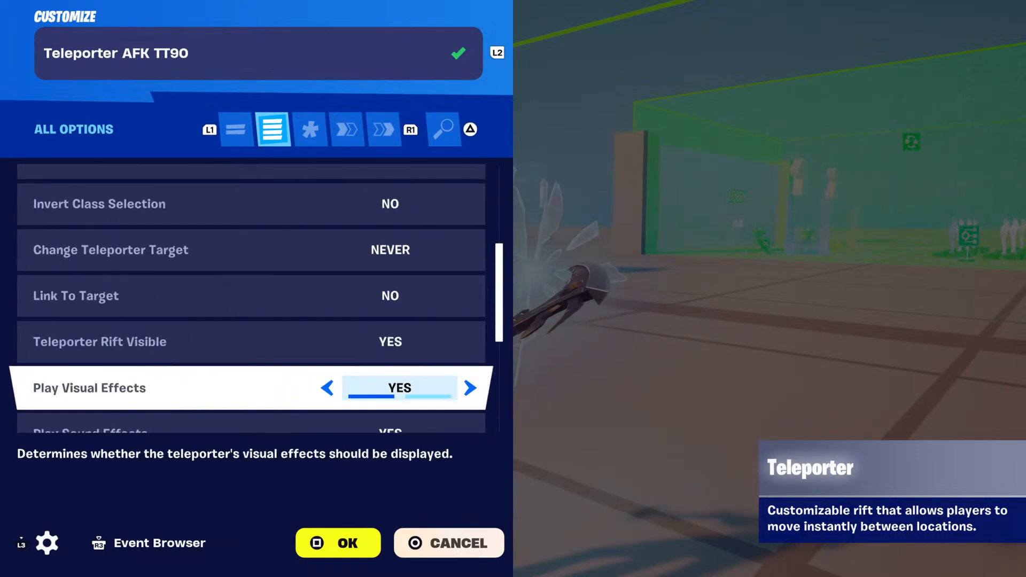
key("Down")
key("Down")
key("Down")
key("Down")
key("Down")
key("Down")
key("Down")
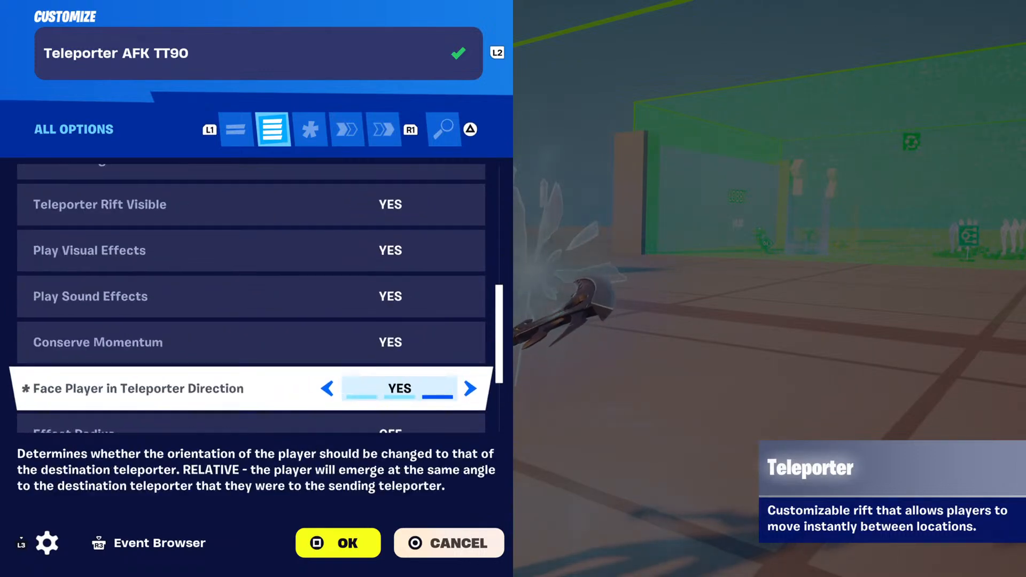
Check the AFK teleporter's modified options and its functions down to the first mutator zone binding under Teleport.
key("R1")
key("R1")
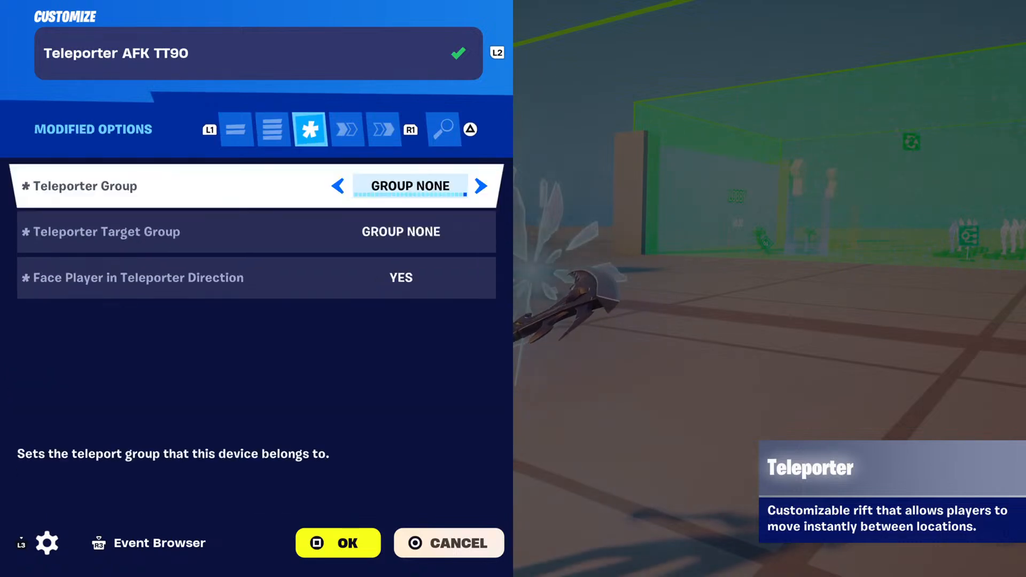
key("Down")
key("Down")
key("Down")
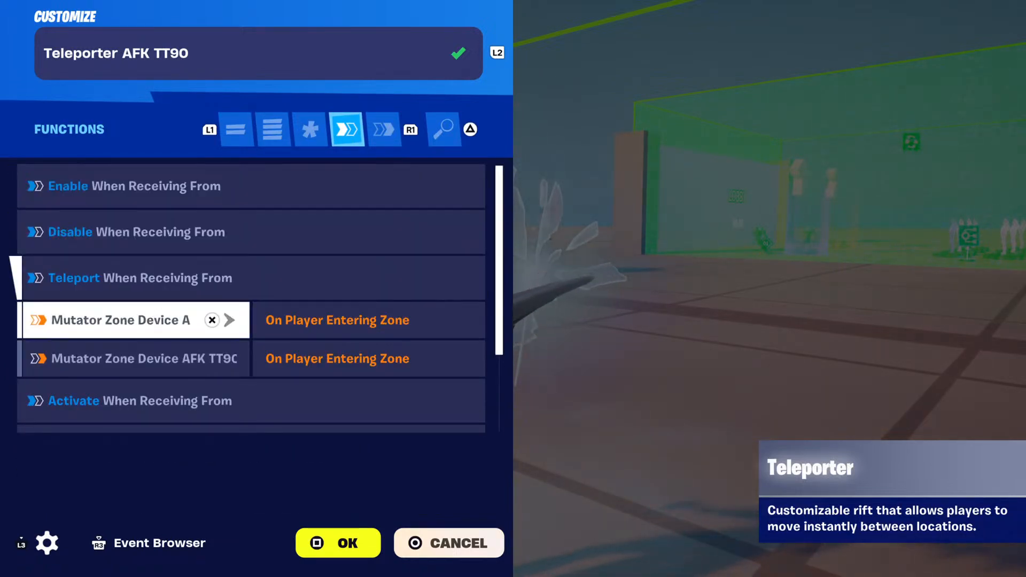
Compare the two AFK mutator zone On Player Entering Zone bindings under the teleporter's Teleport function.
key("Up")
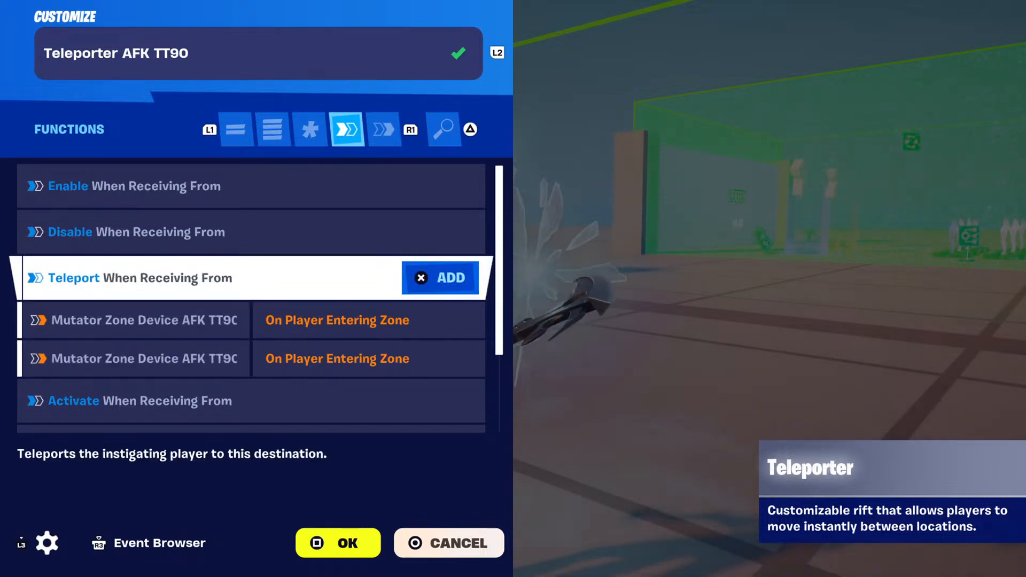
key("Down")
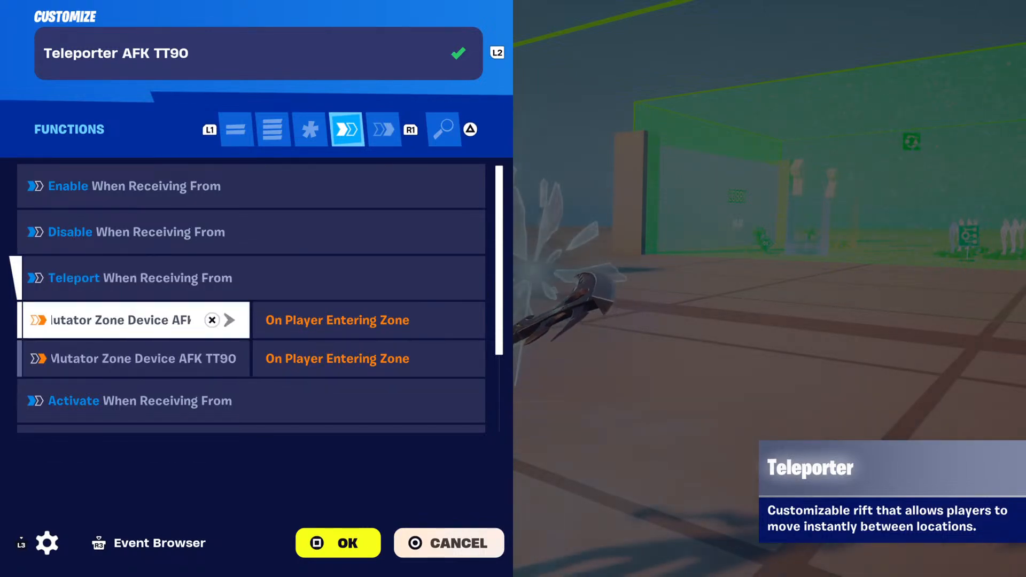
key("Down")
key("Up")
key("Up")
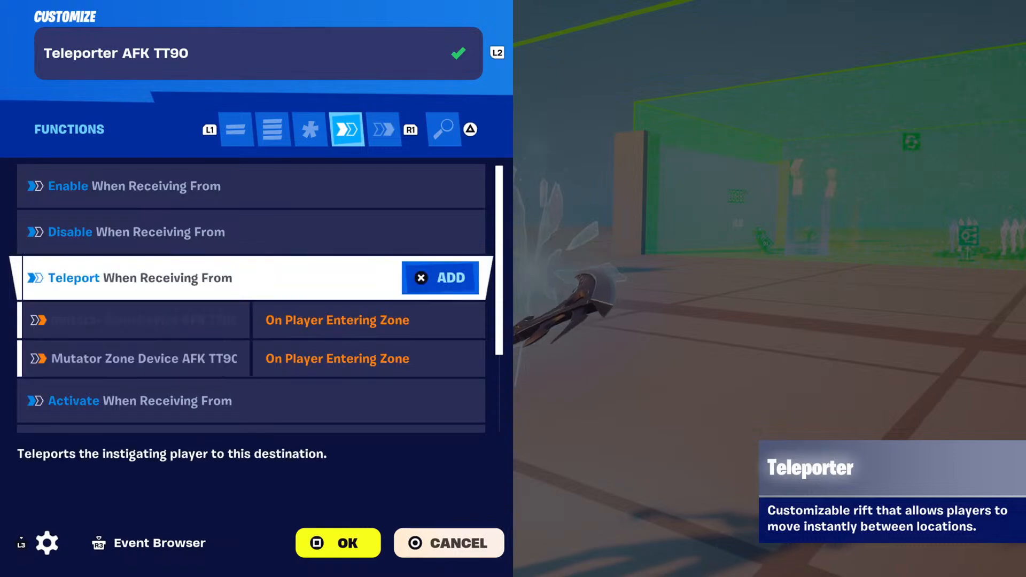
key("Down")
key("Down")
key("Up")
key("Up")
key("Down")
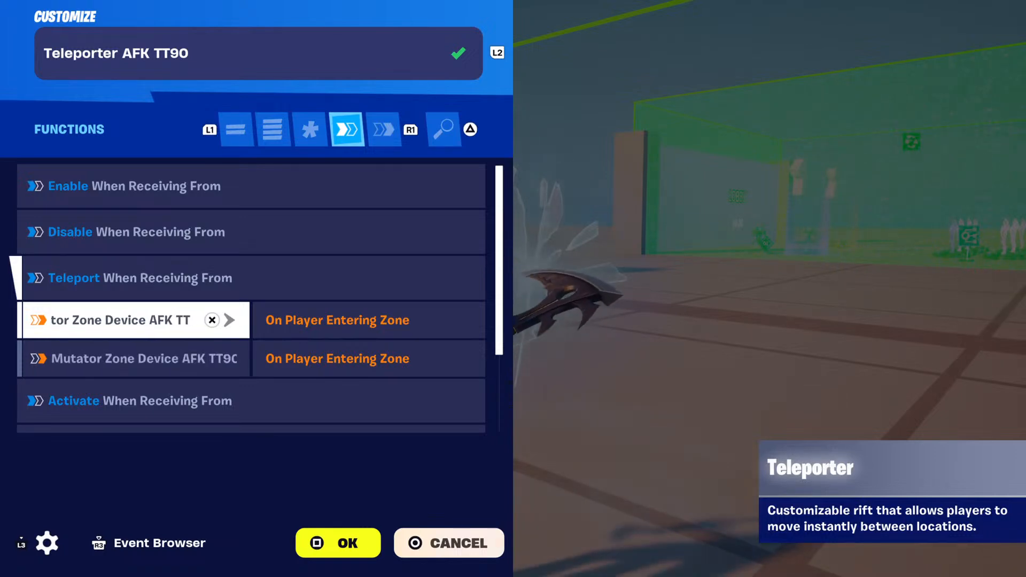
key("Down")
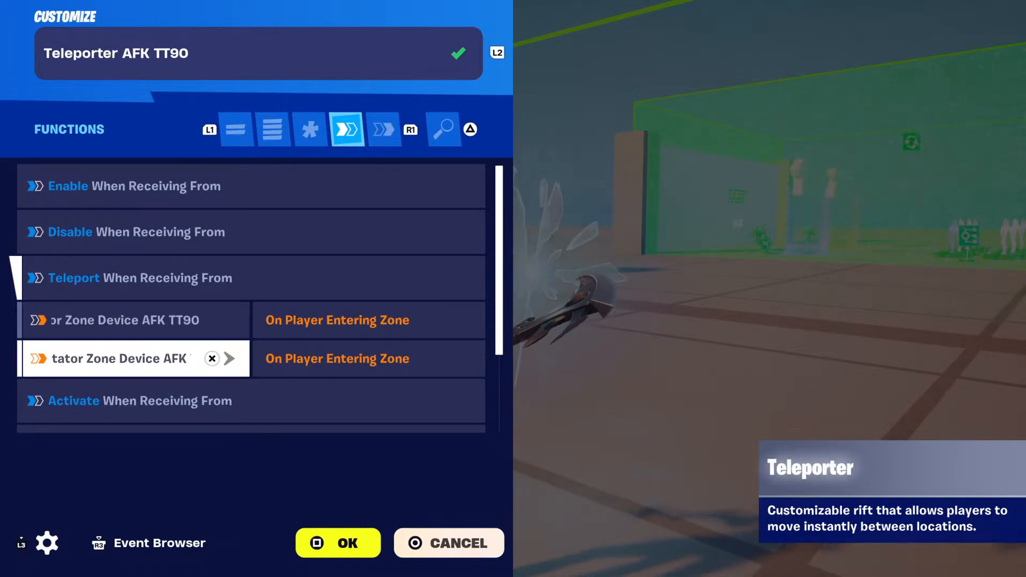
key("Up")
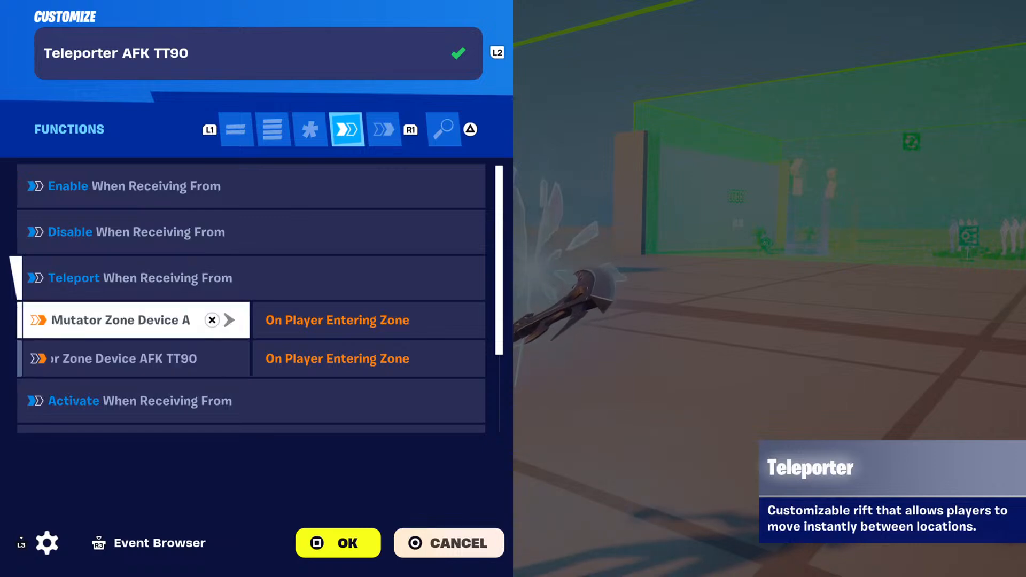
key("Down")
key("Up")
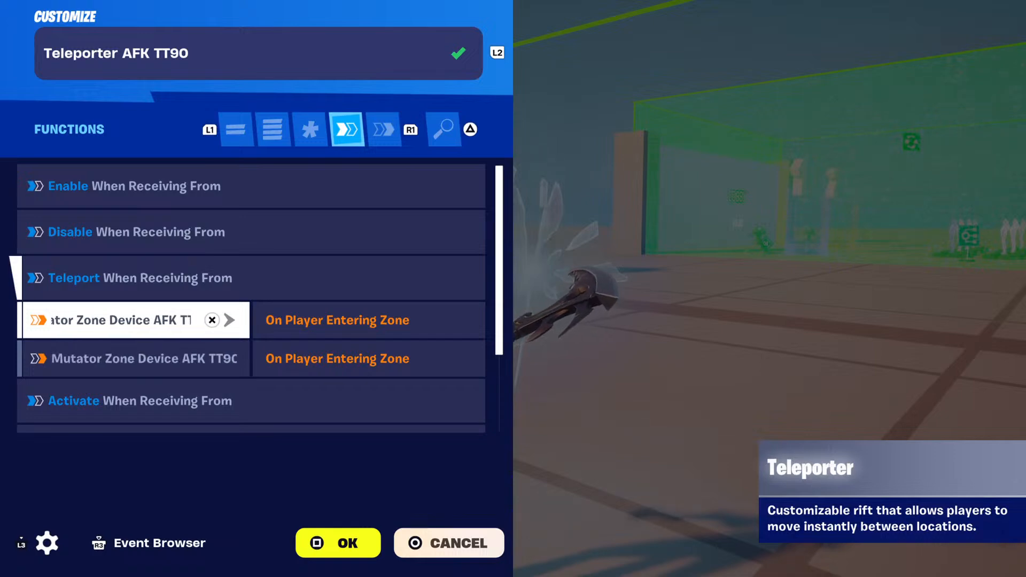
key("Down")
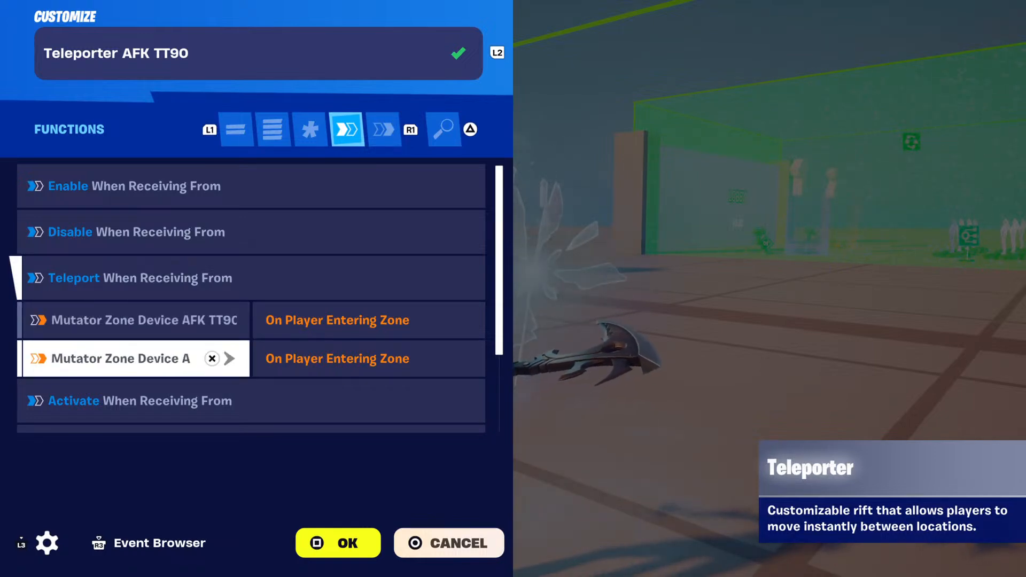
Delete the second mutator zone On Player Entering Zone binding from the AFK teleporter's Teleport function.
key("R1")
key("L1")
key("Down")
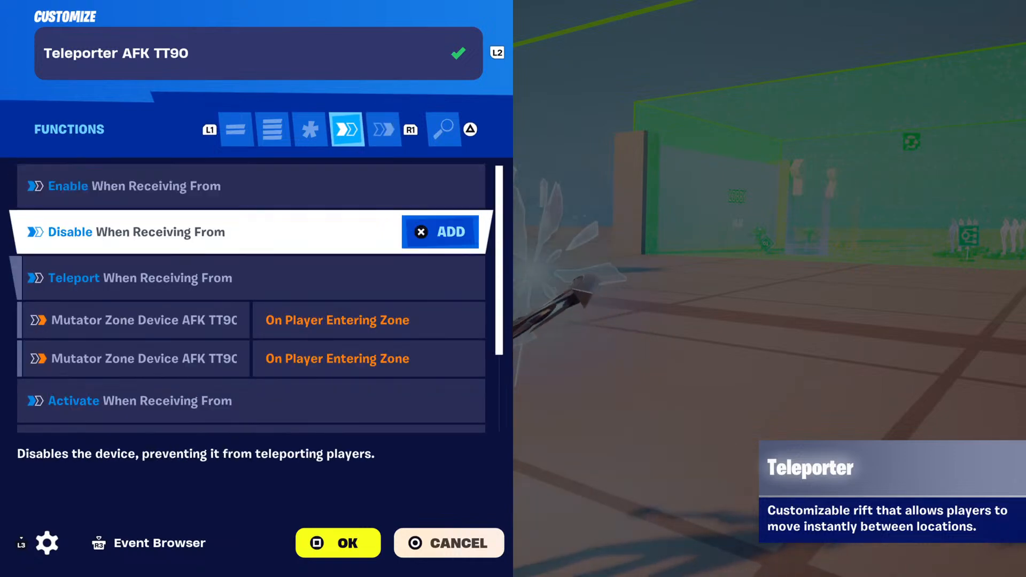
key("Down")
key("Down")
key("Down")
key("Return")
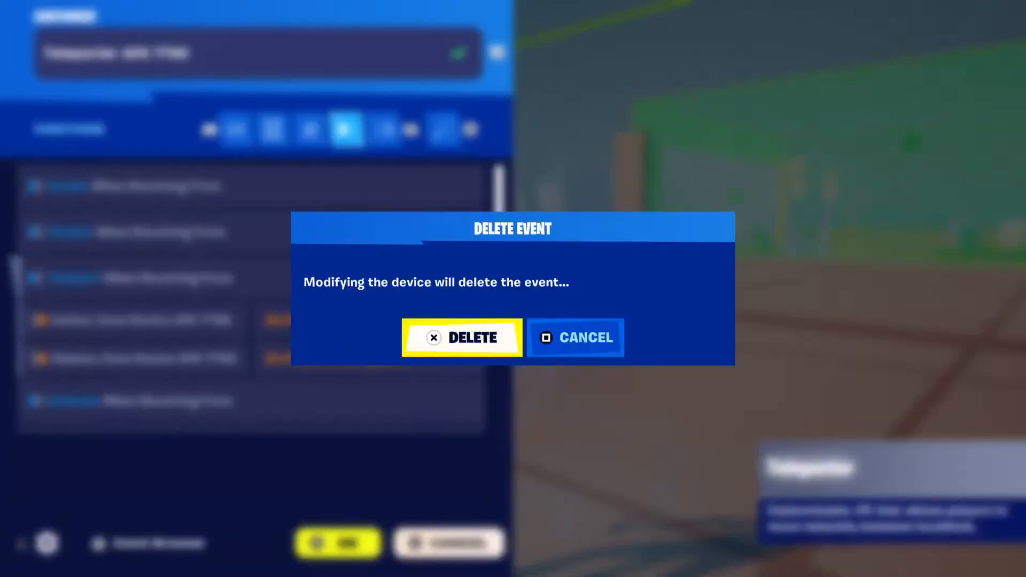
key("Return")
key("Escape")
key("Escape")
key("Return")
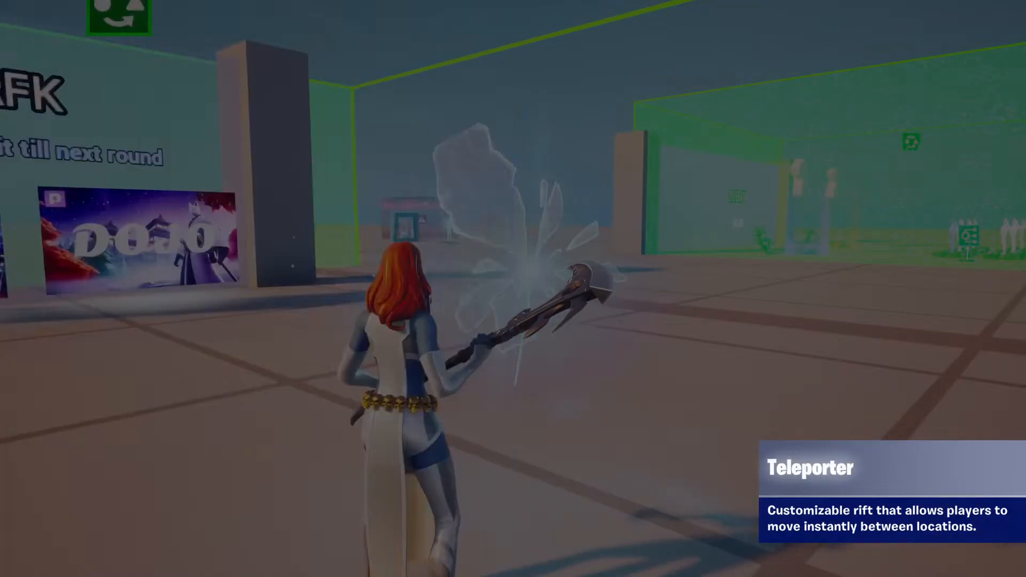
key("e")
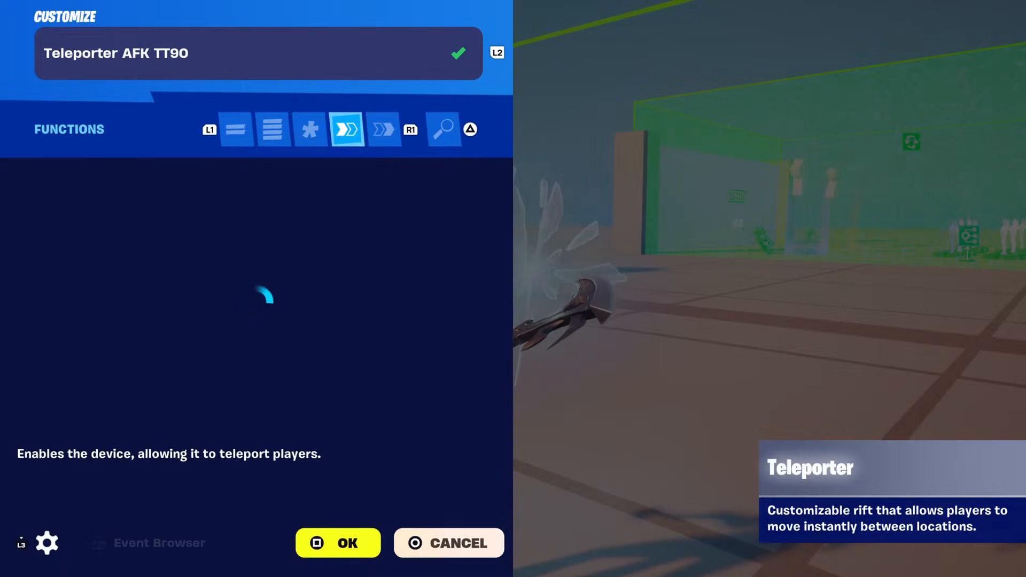
key("Escape")
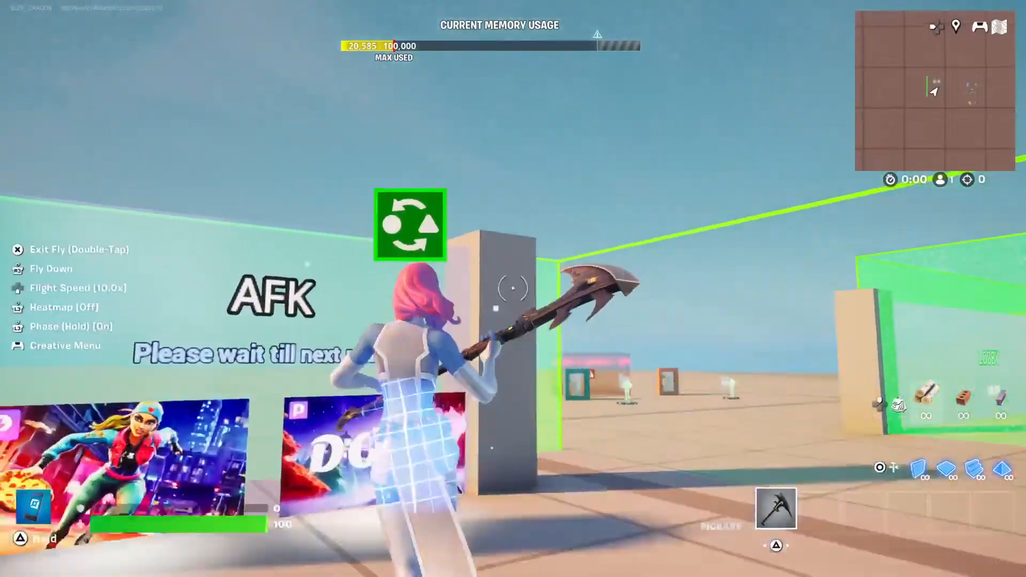
Check the events of Mutator Zone Device AFK TT90 2 in the AFK area, down to On Agent Entering Zone.
key("e")
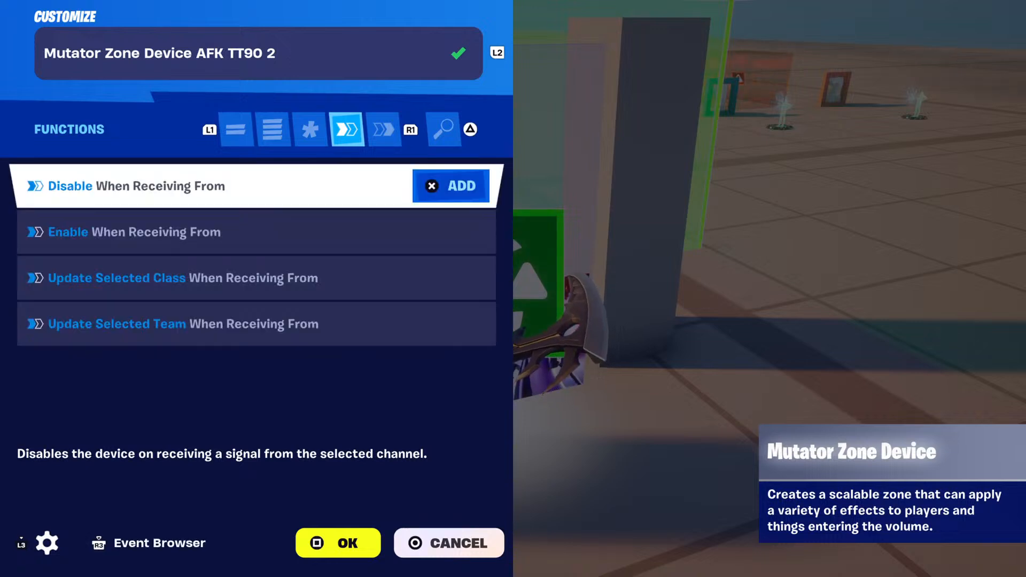
key("e")
key("Down")
key("Down")
key("Down")
key("Down")
key("Down")
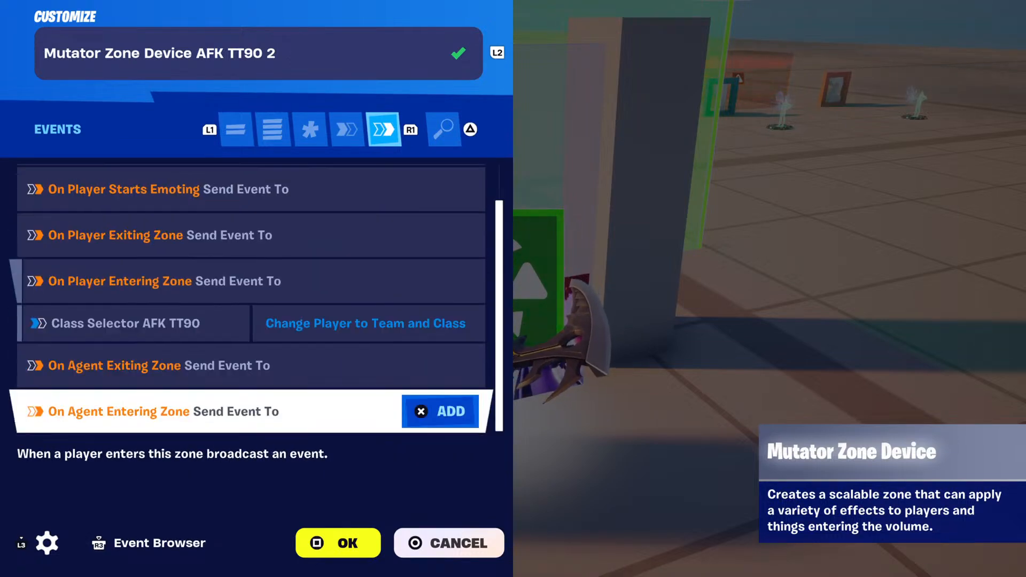
key("q")
key("Escape")
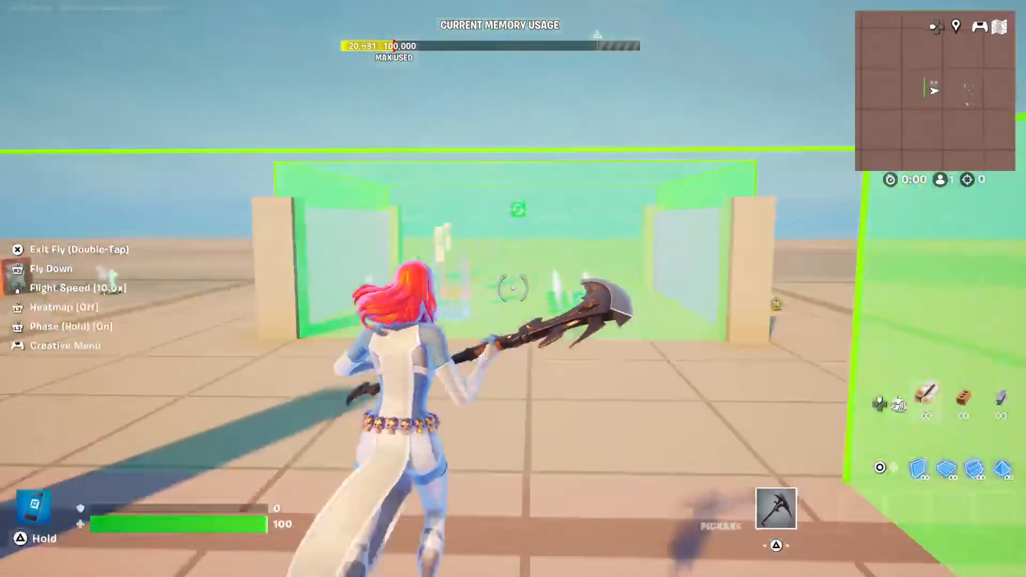
Check the remaining mutator zone binding under the AFK teleporter's Teleport function.
key("space")
key("space")
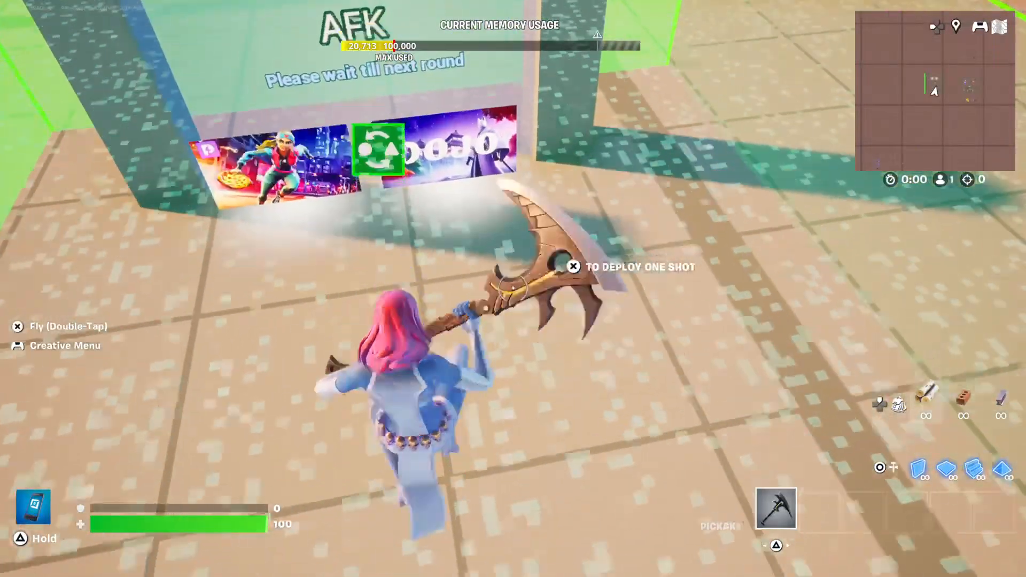
key("e")
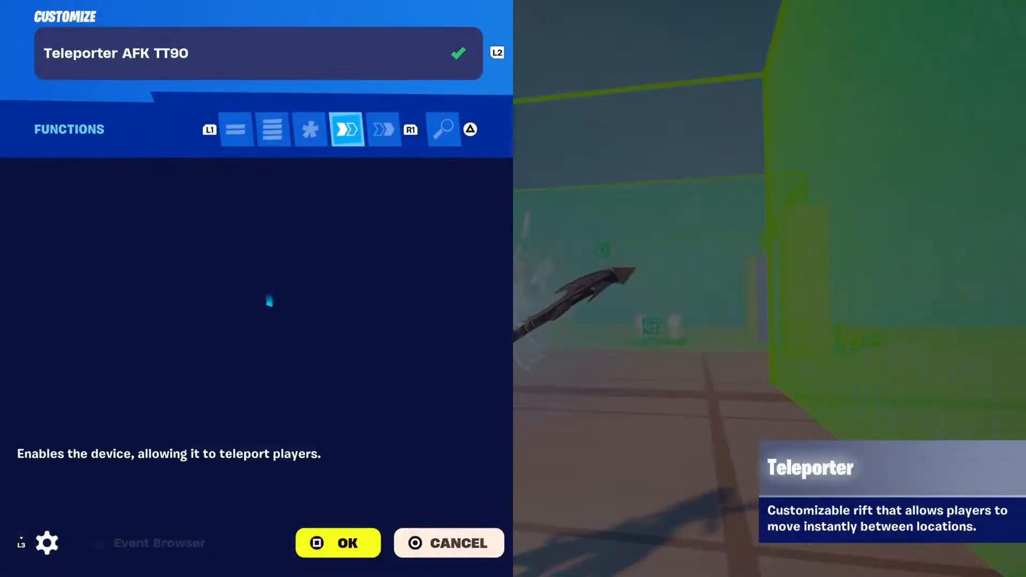
key("Down")
key("Down")
key("Down")
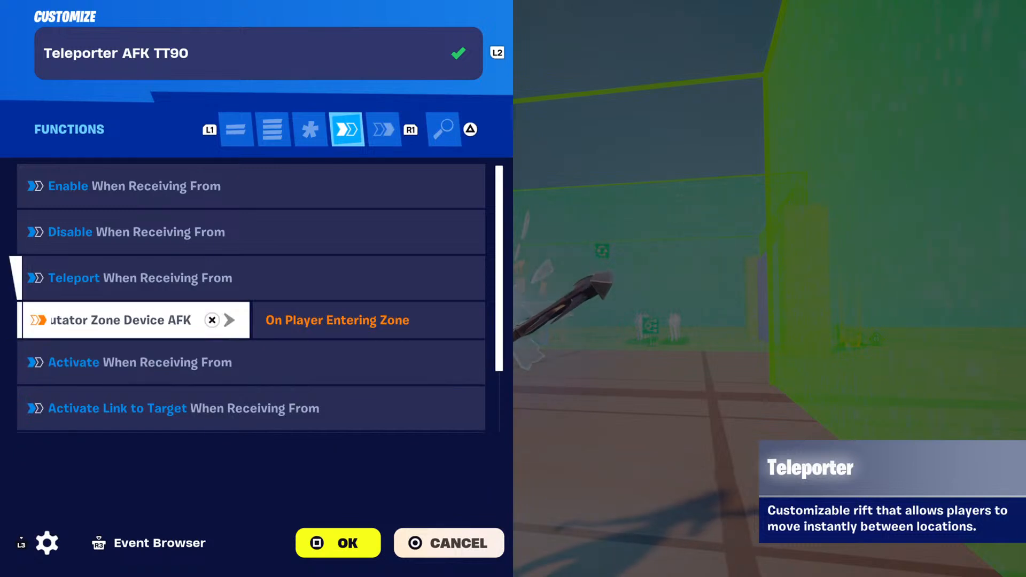
key("Down")
key("Down")
key("Up")
key("Up")
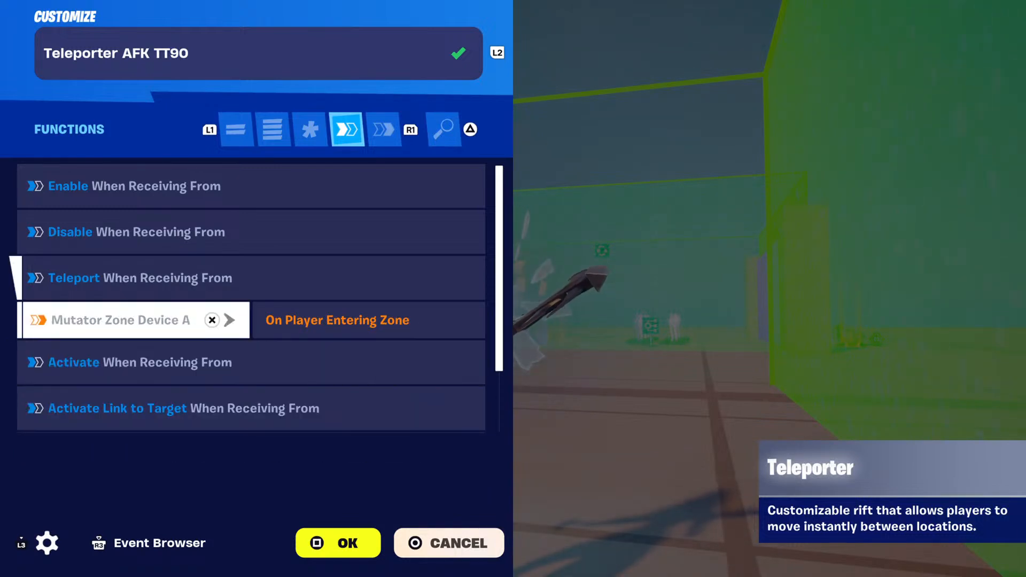
key("Escape")
Check the On Player Entering Zone bindings of the lobby's Mutator Zone Device AFK TT90, down to On Agent Exiting Zone.
key("space")
key("space")
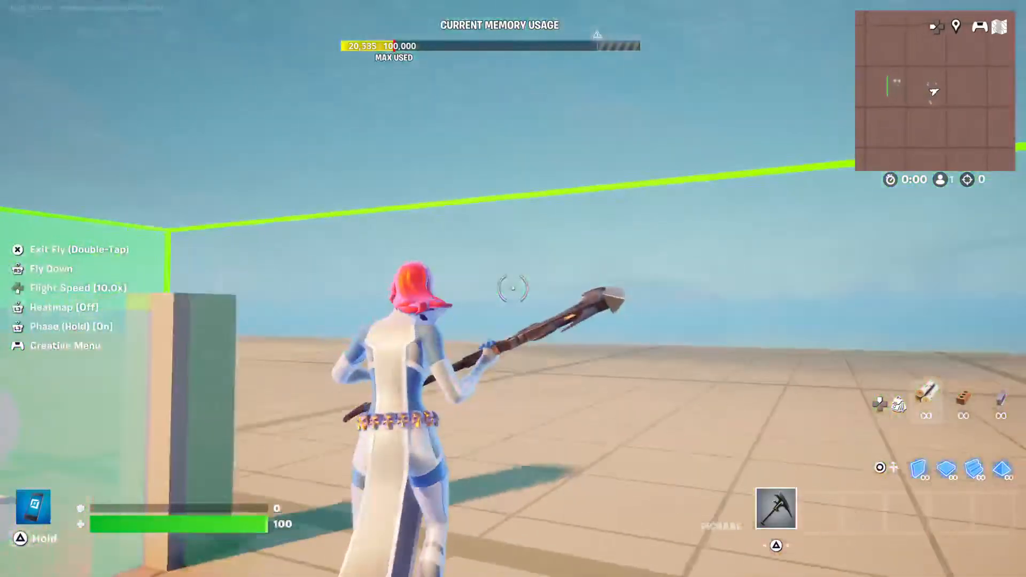
key("e")
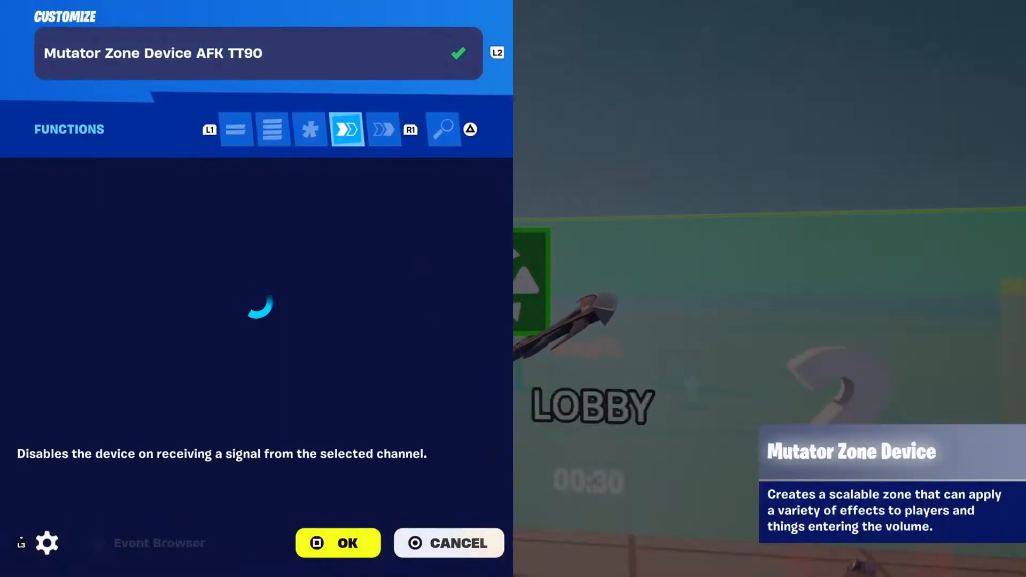
key("e")
key("Down")
key("Down")
key("Down")
key("Down")
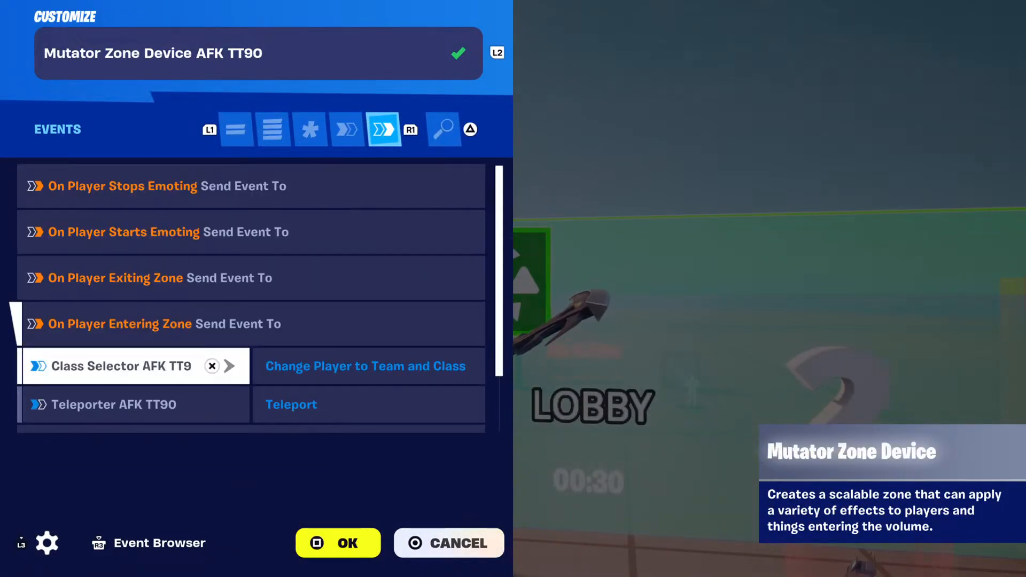
key("Down")
key("Down")
key("Down")
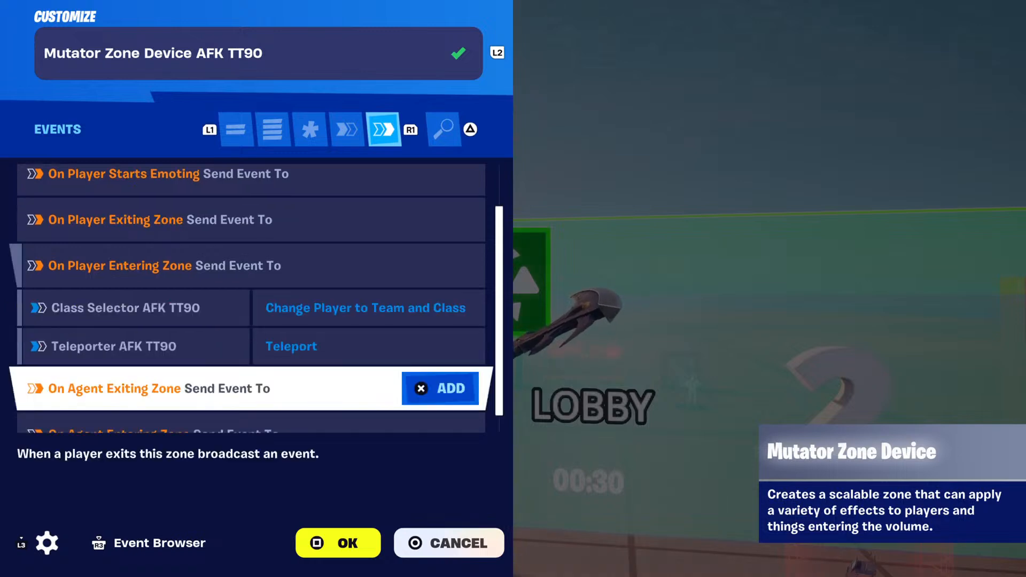
key("Escape")
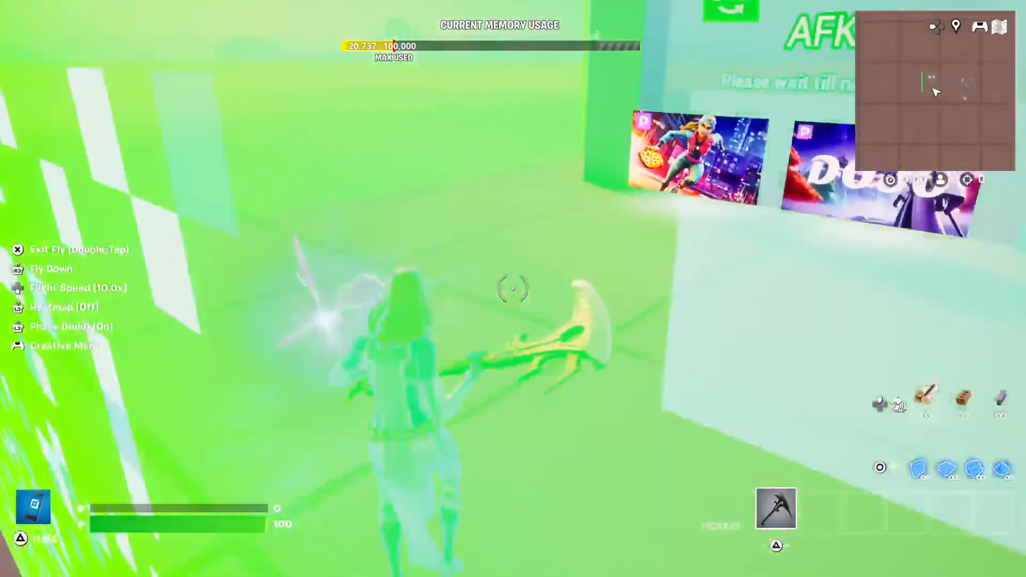
Return to the AFK teleporter and recheck which mutator zone event triggers its Teleport function.
key("space")
key("space")
key("w")
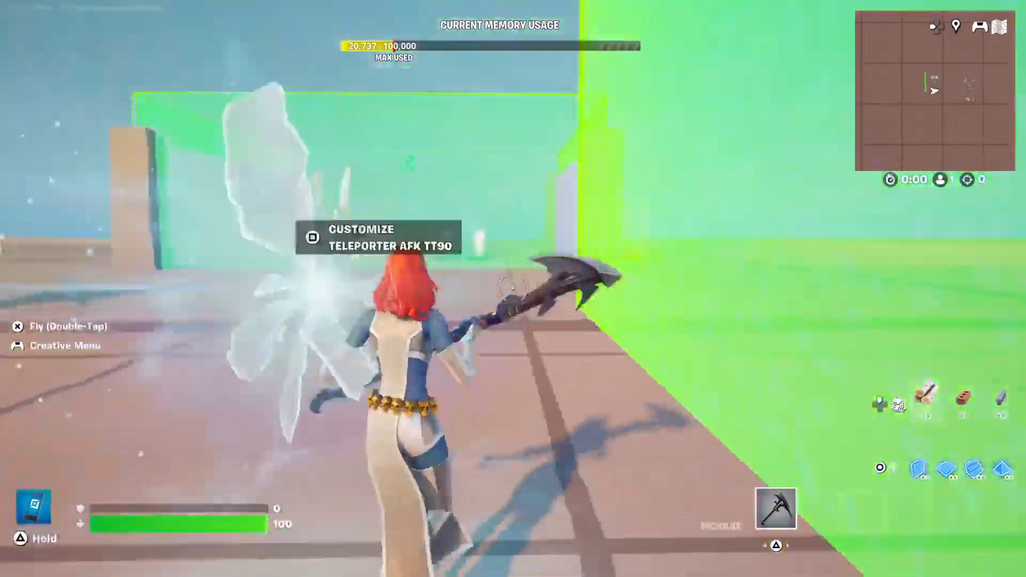
key("e")
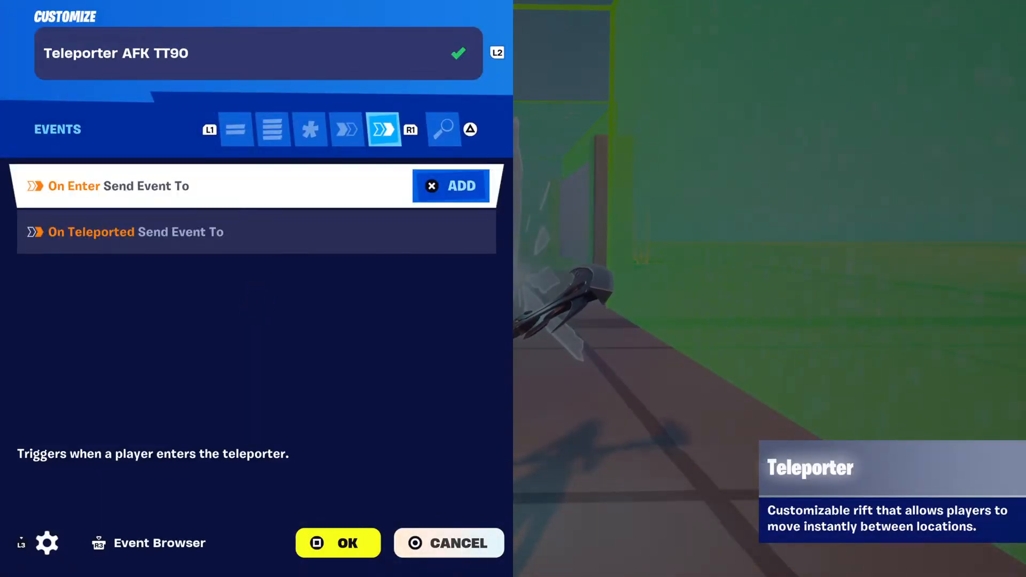
key("q")
key("Down")
key("Down")
key("Down")
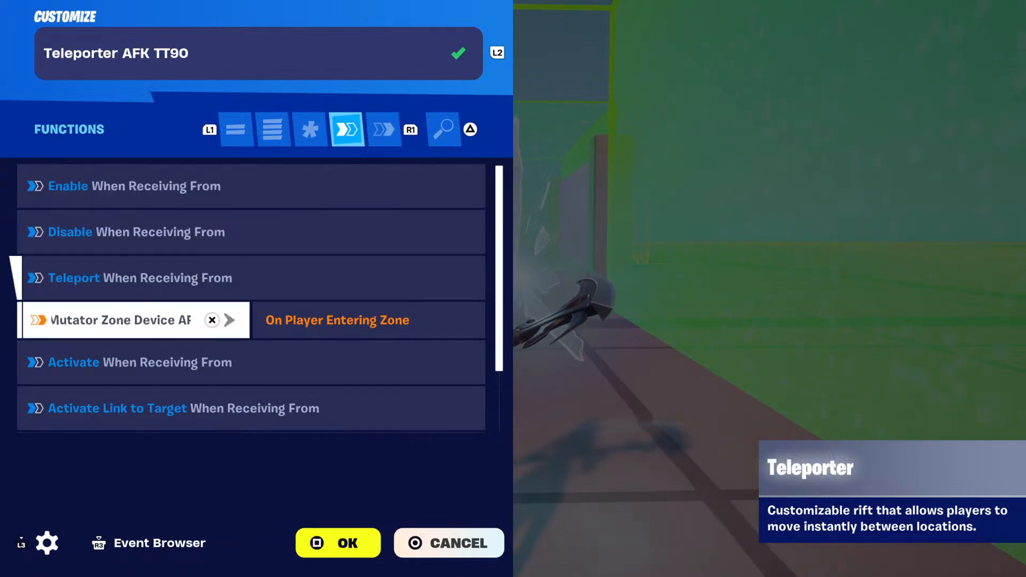
key("Escape")
Review the lobby mutator zone's class selector and teleporter bindings under its On Player Entering Zone event.
key("space")
key("space")
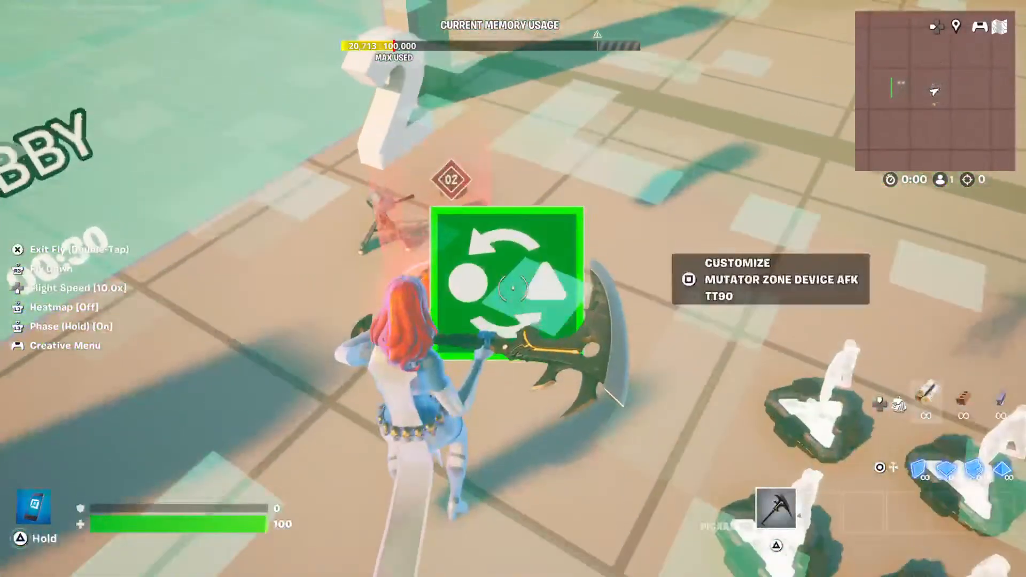
key("e")
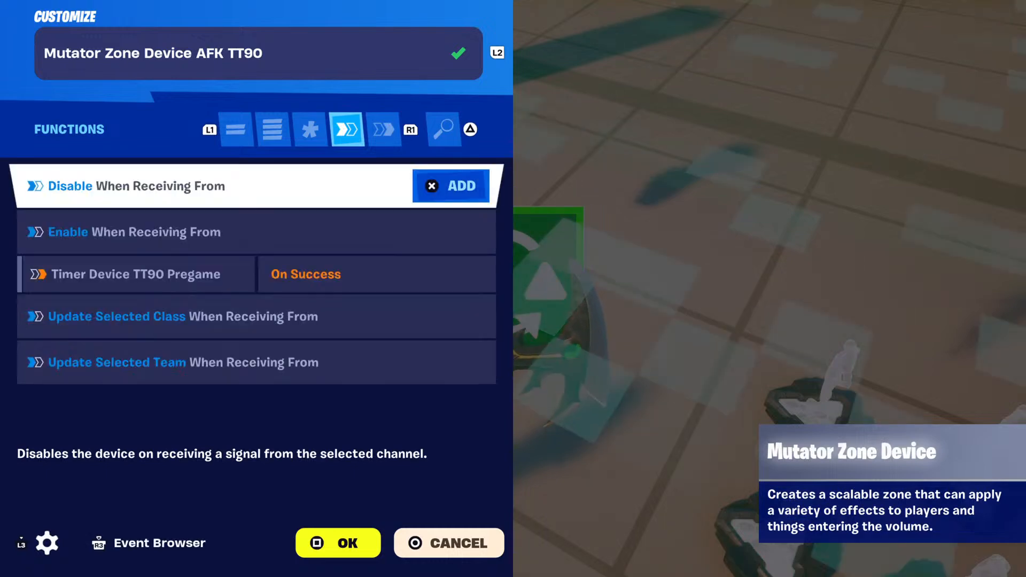
key("e")
key("Down")
key("Down")
key("Down")
key("Down")
key("Down")
key("Down")
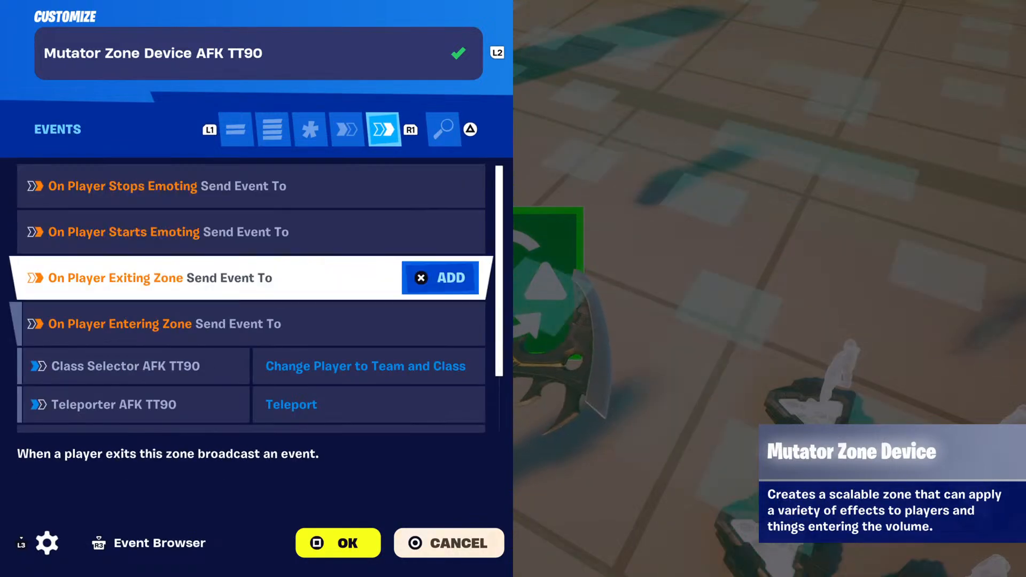
key("Down")
key("Up")
key("Up")
key("Up")
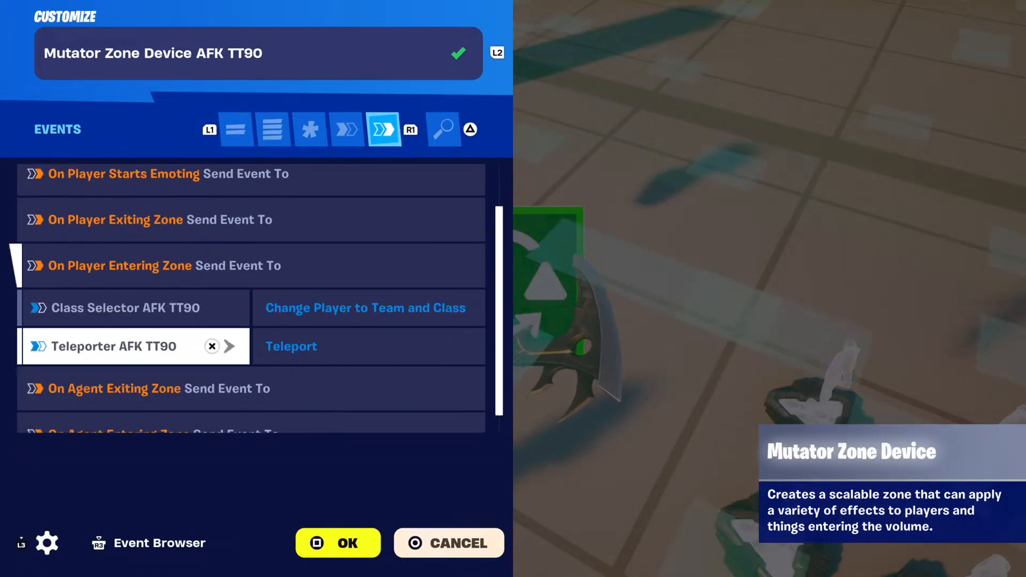
key("Return")
key("Return")
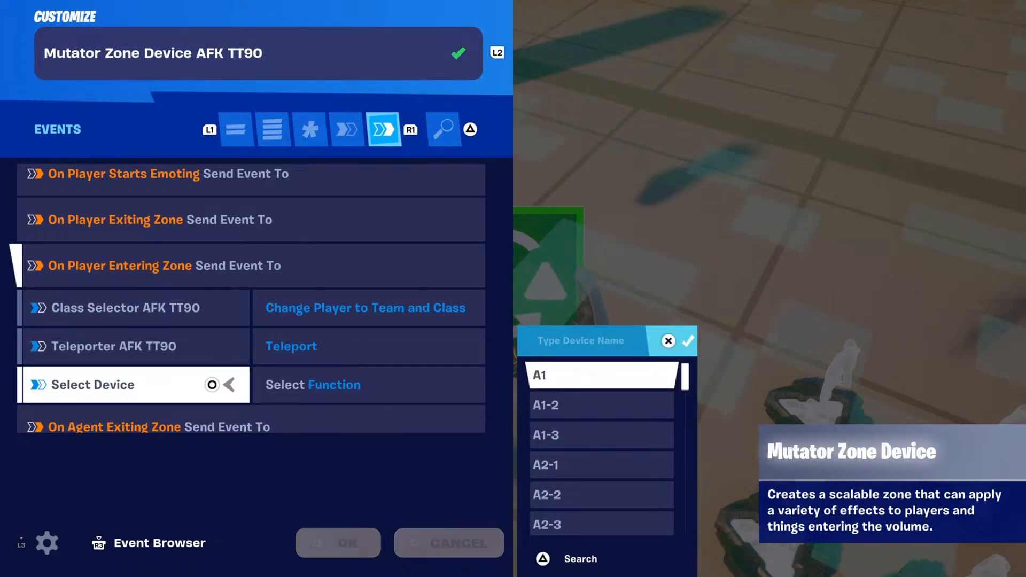
key("Escape")
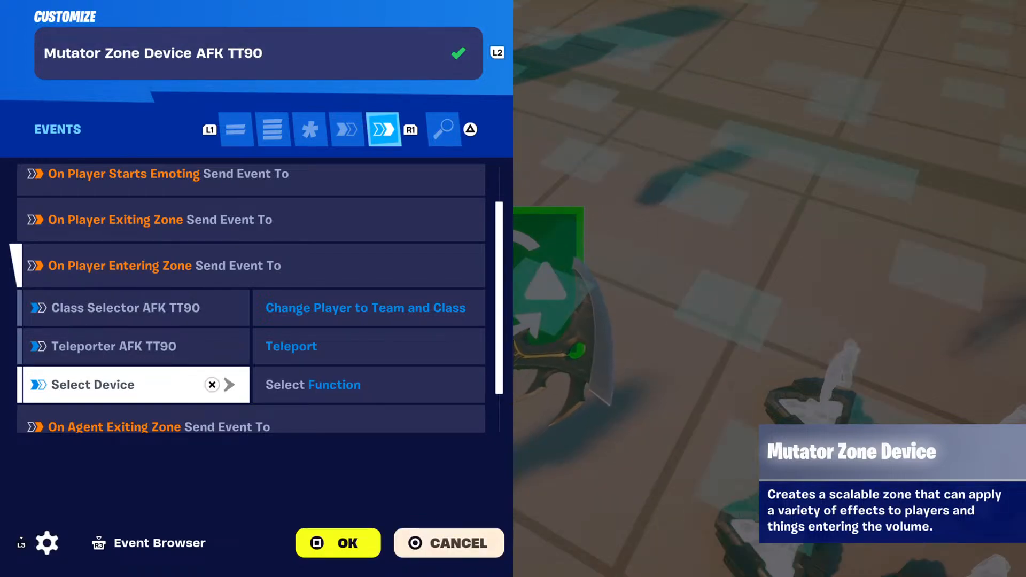
key("Return")
key("Escape")
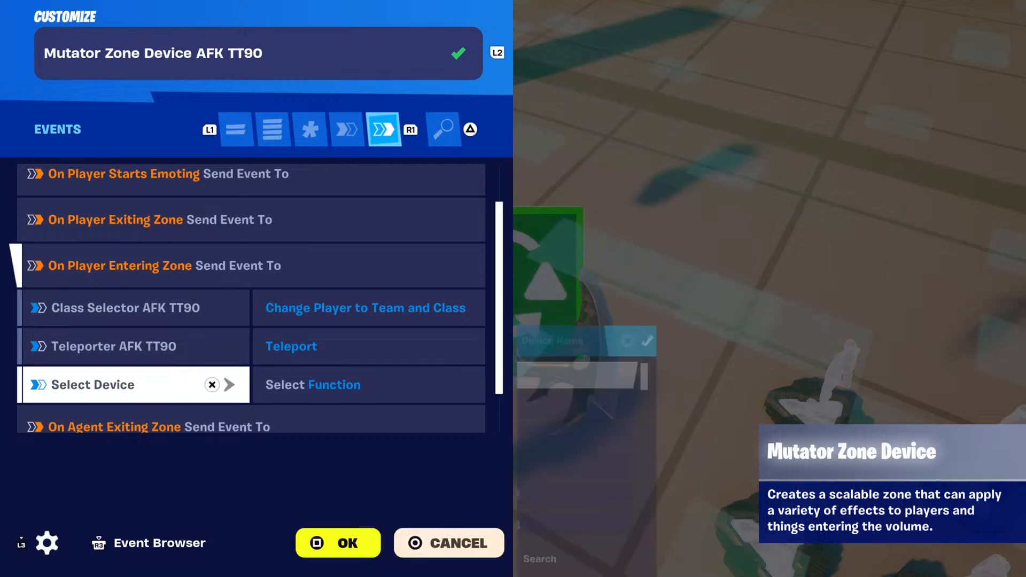
key("Up")
key("Escape")
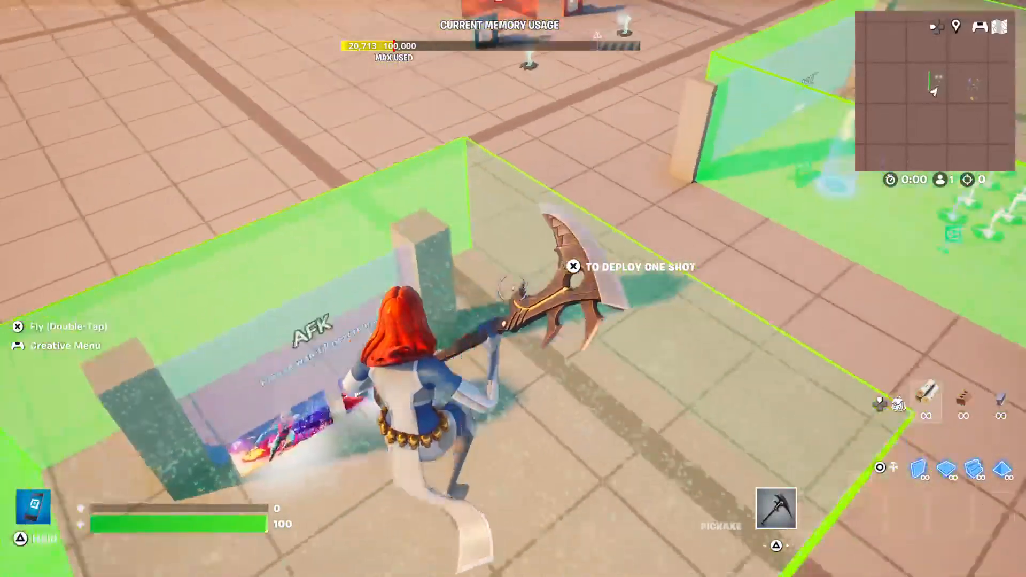
Review the options of Mutator Zone Device AFK TT90 2 from Enabled on Phase through Building Speed.
key("e")
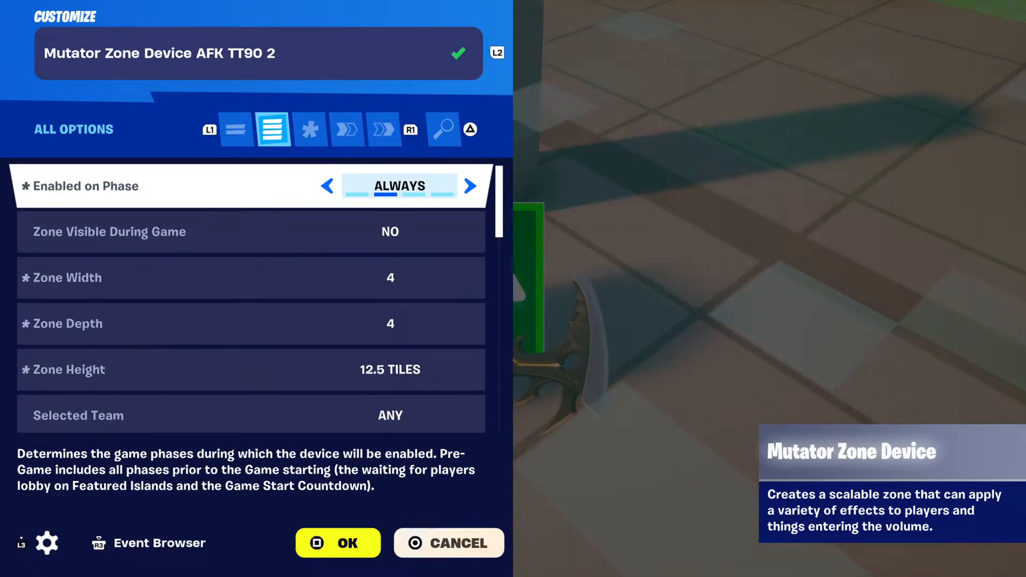
key("Down")
key("Down")
key("Down")
key("Down")
key("Down")
key("Down")
key("Down")
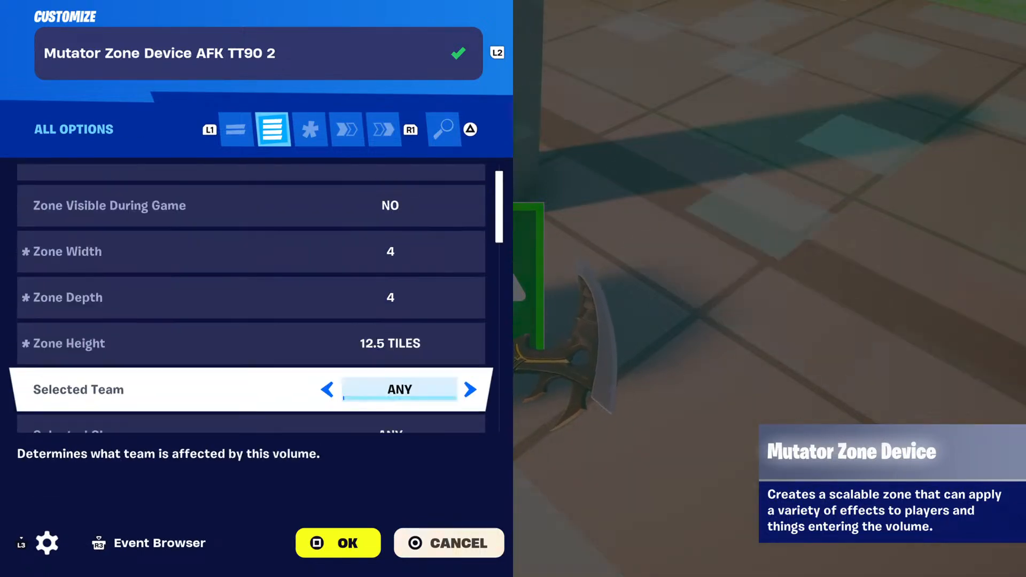
key("Down")
key("Down")
key("Down")
key("Down")
key("Down")
key("Down")
key("Down")
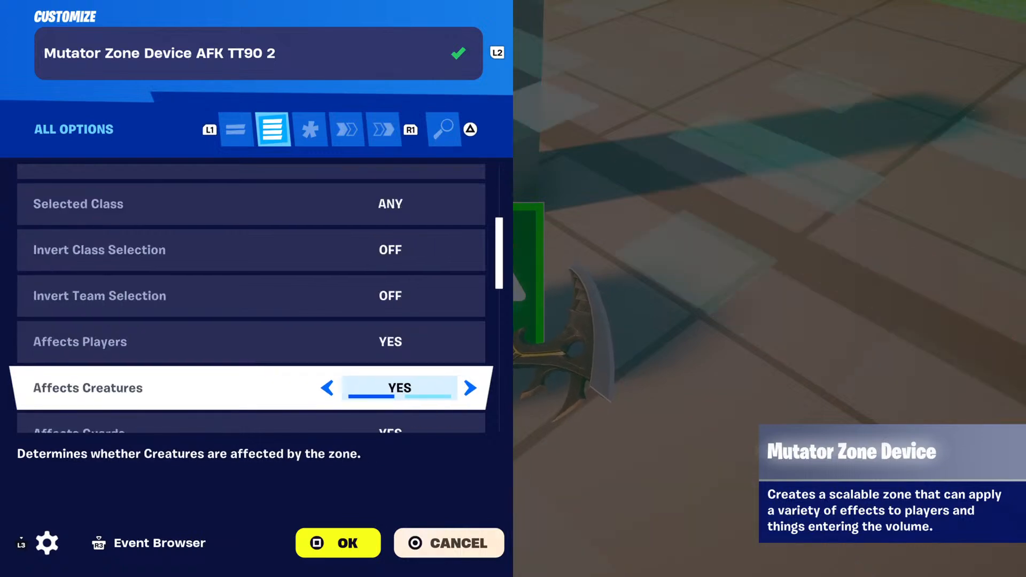
key("Down")
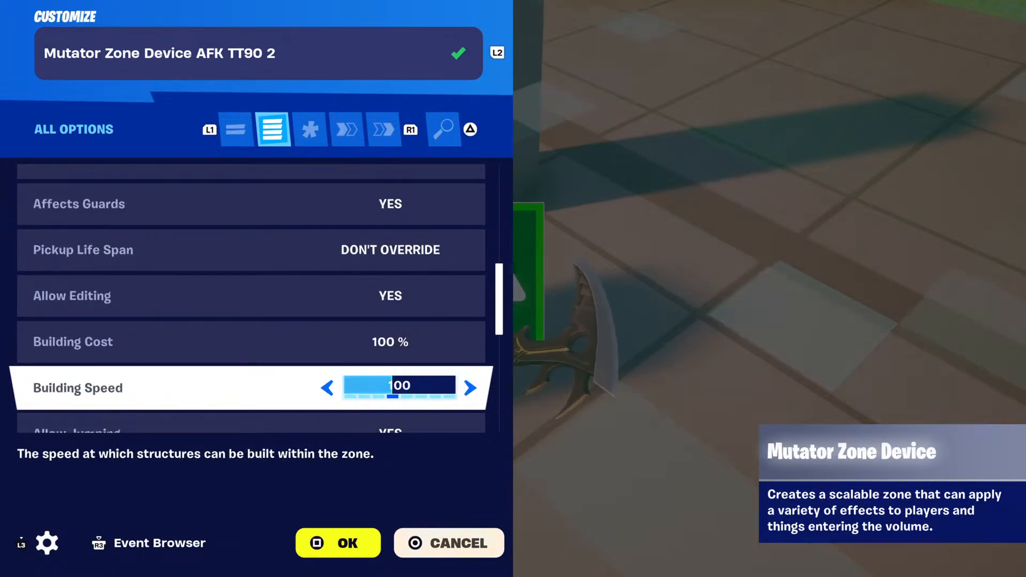
Check the functions of Mutator Zone Device AFK TT90 2 and its events down to On Player Entering Zone.
key("R1")
key("R1")
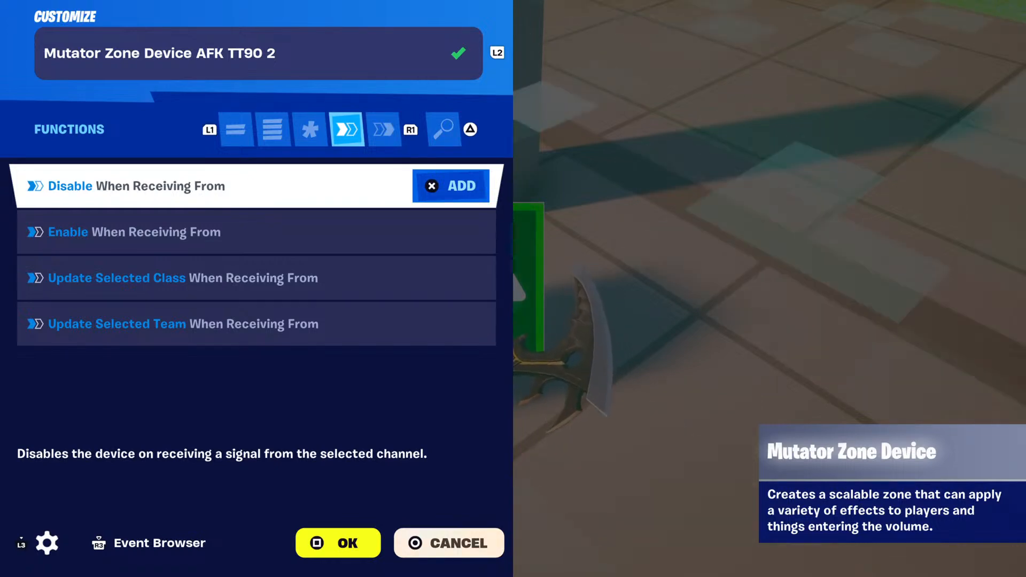
key("R1")
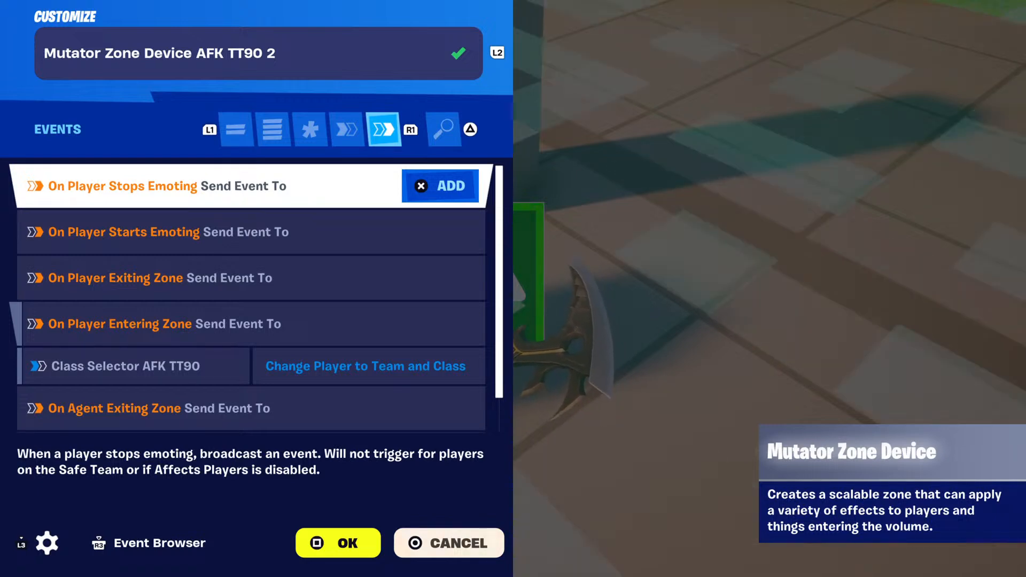
key("Down")
key("Down")
key("Down")
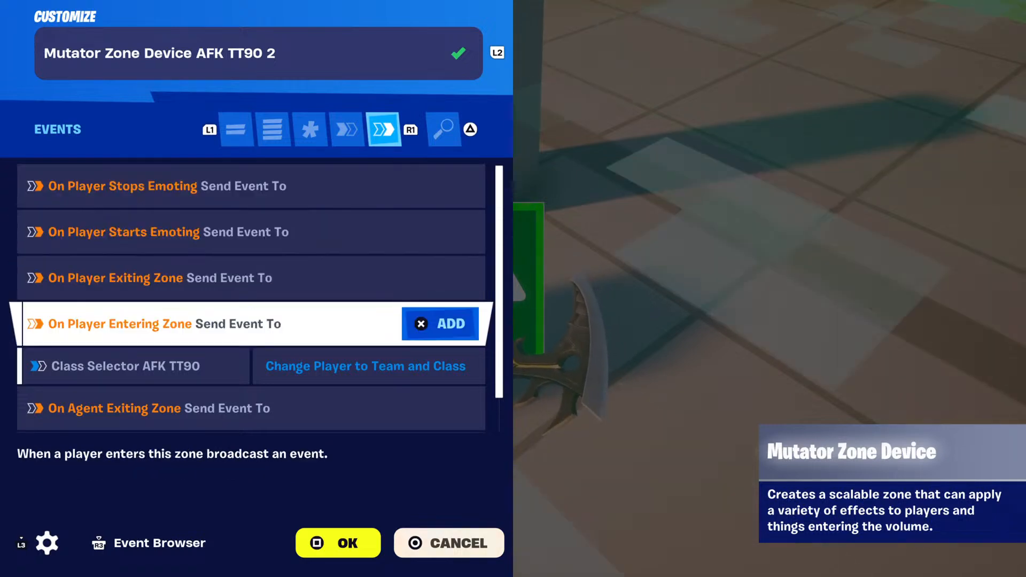
Check the class selector binding under On Player Entering Zone and the agent zone events, and close the AFK mutator zone's settings.
key("Down")
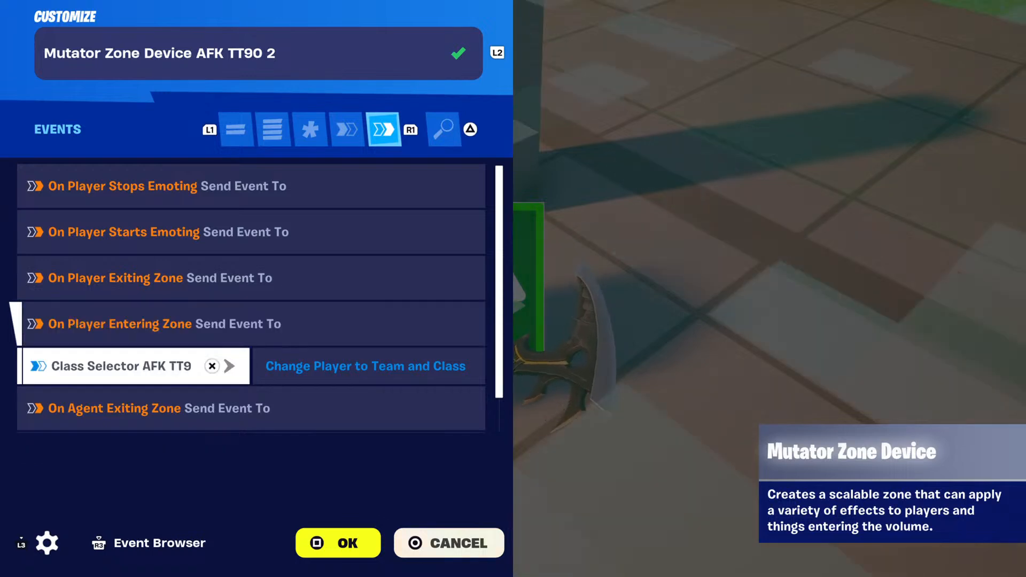
key("Up")
key("Down")
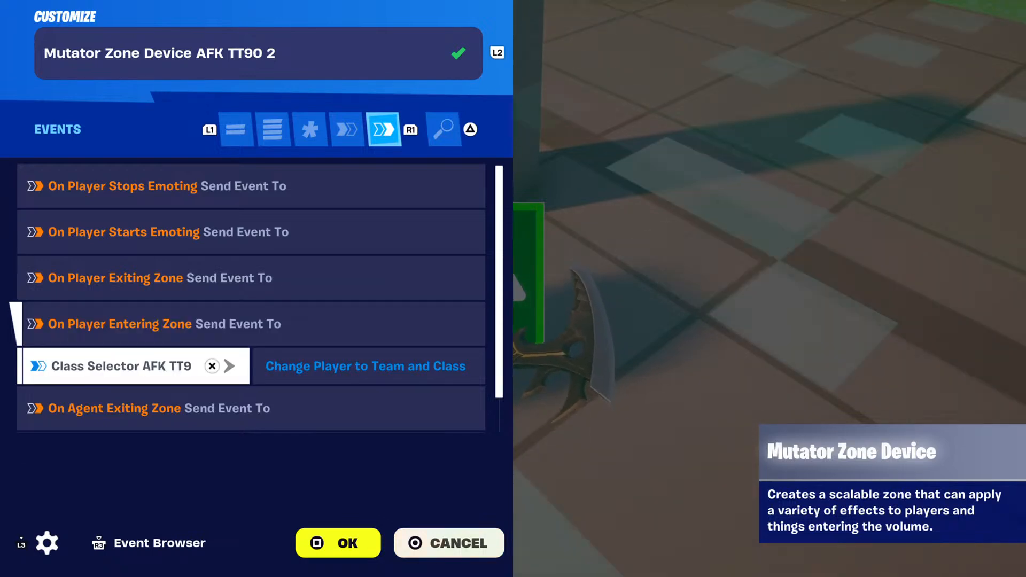
key("Down")
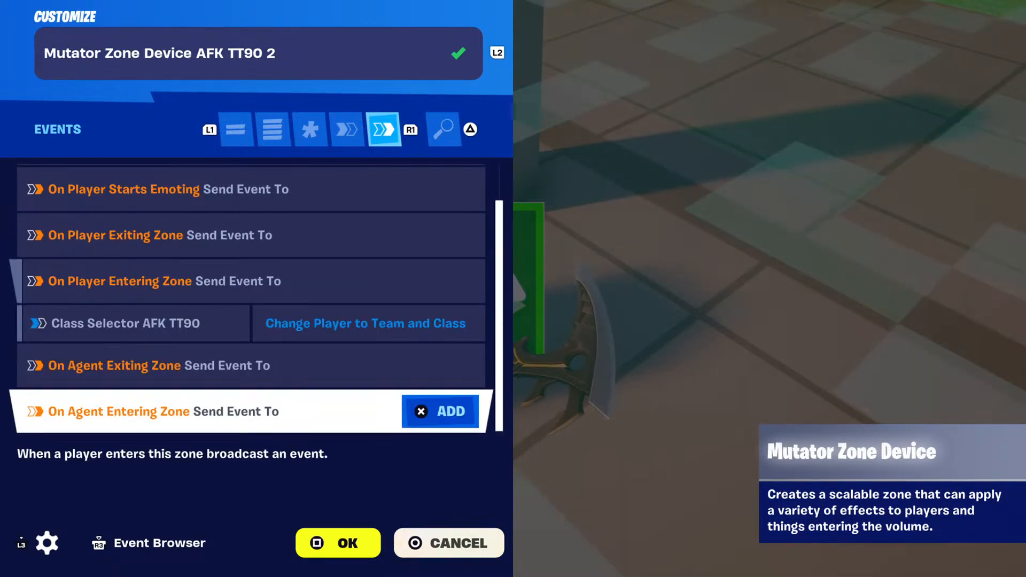
key("Escape")
Fly from the AFK area past the lobby to the team spawn area and open the Team 1 teleporter's settings.
key("s")
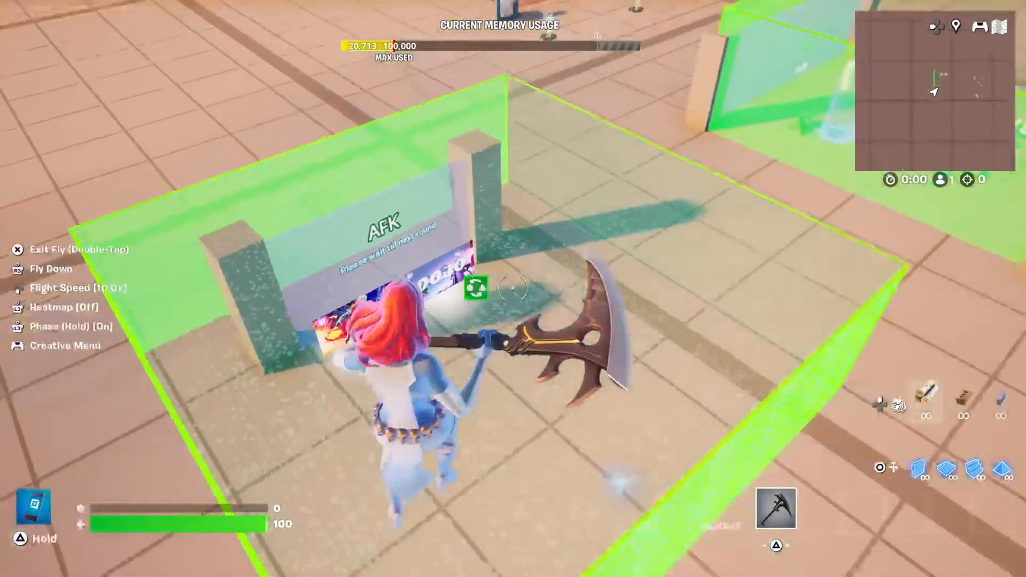
key("d")
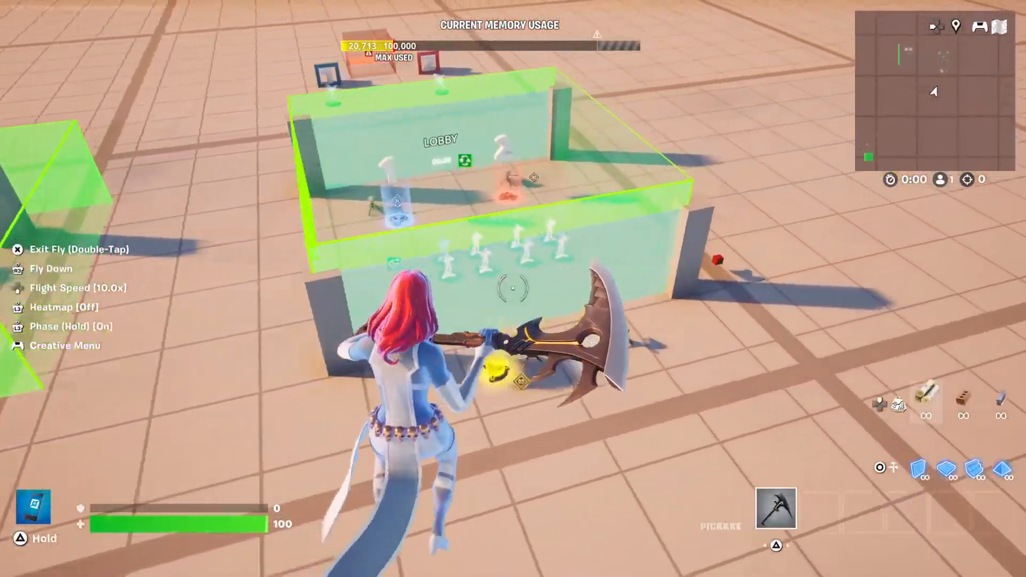
key("a")
key("w")
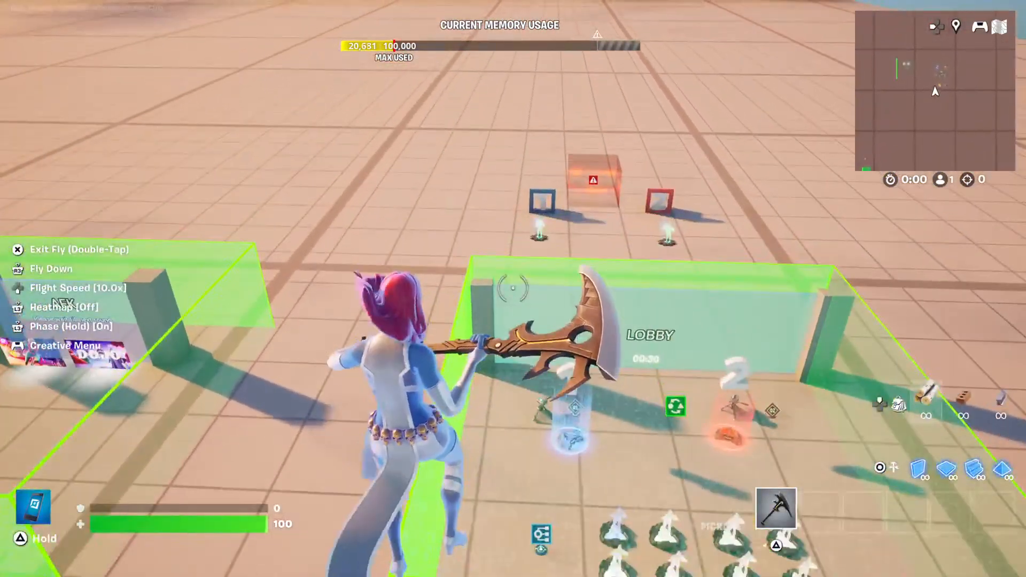
key("w")
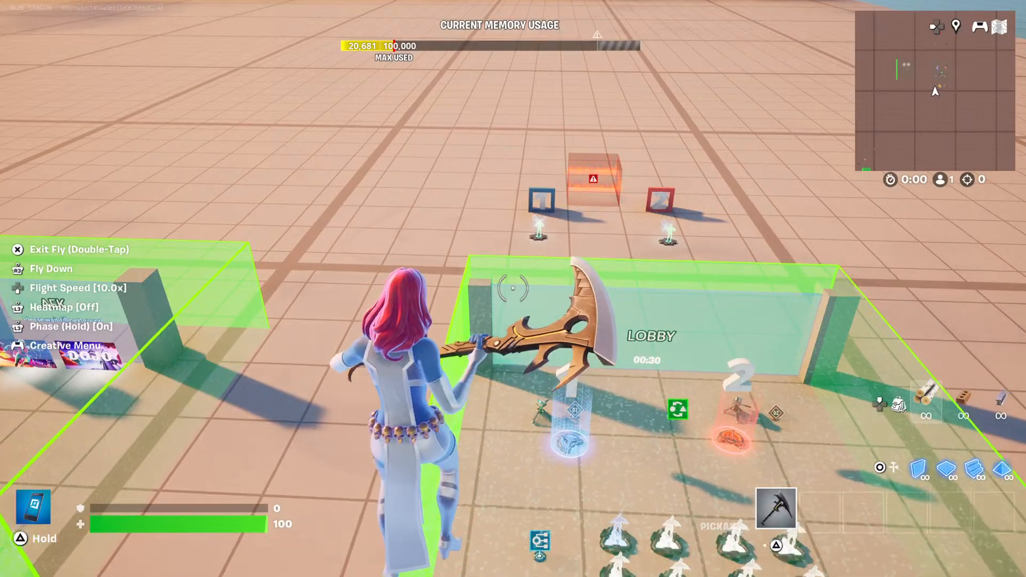
key("a")
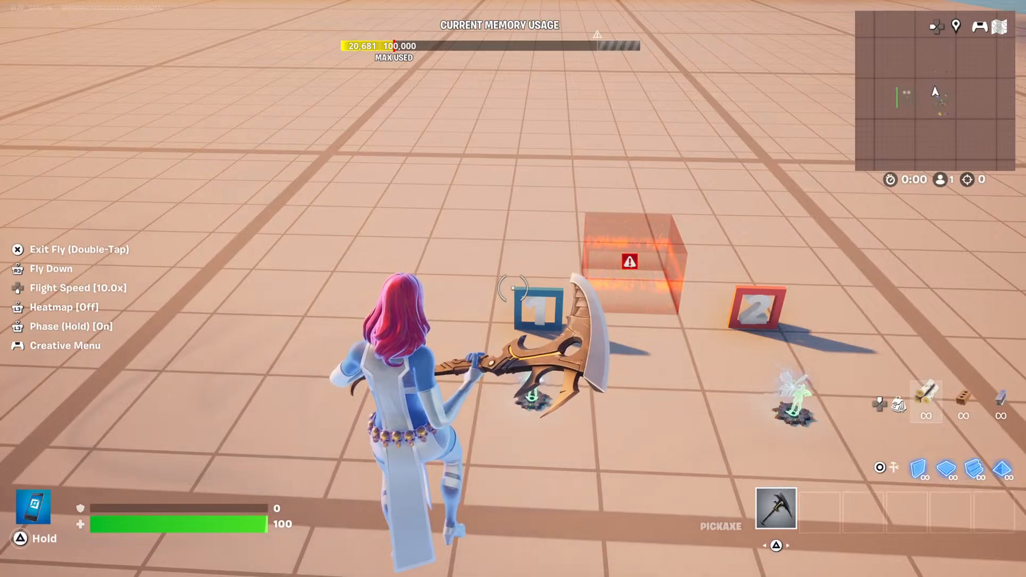
key("s")
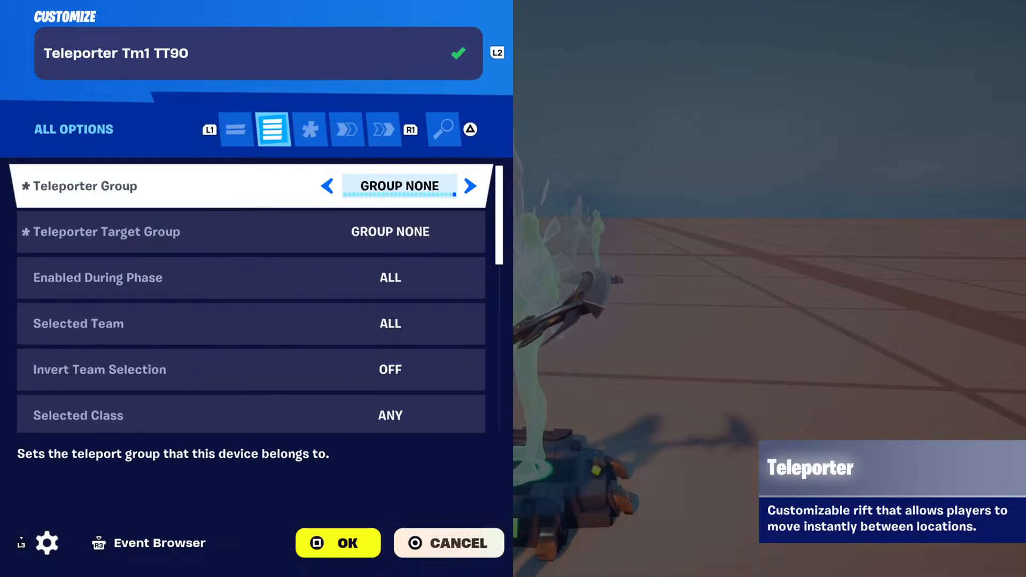
Review all options of Teleporter Tm1 TT90, from Teleporter Group past Face Player in Teleporter Direction, and its modified options.
key("Down")
key("Down")
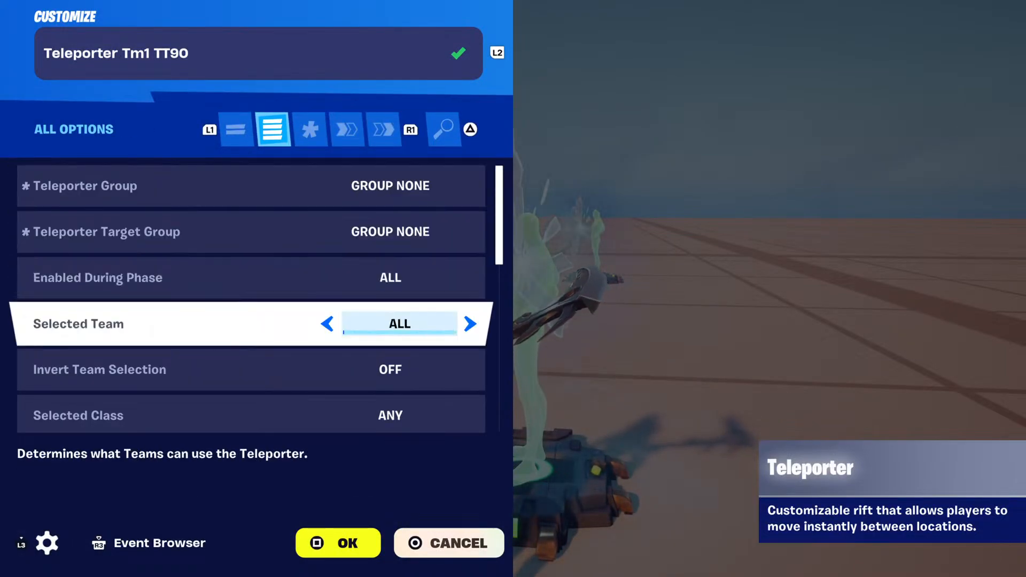
key("Down")
key("Down")
key("Down")
key("Down")
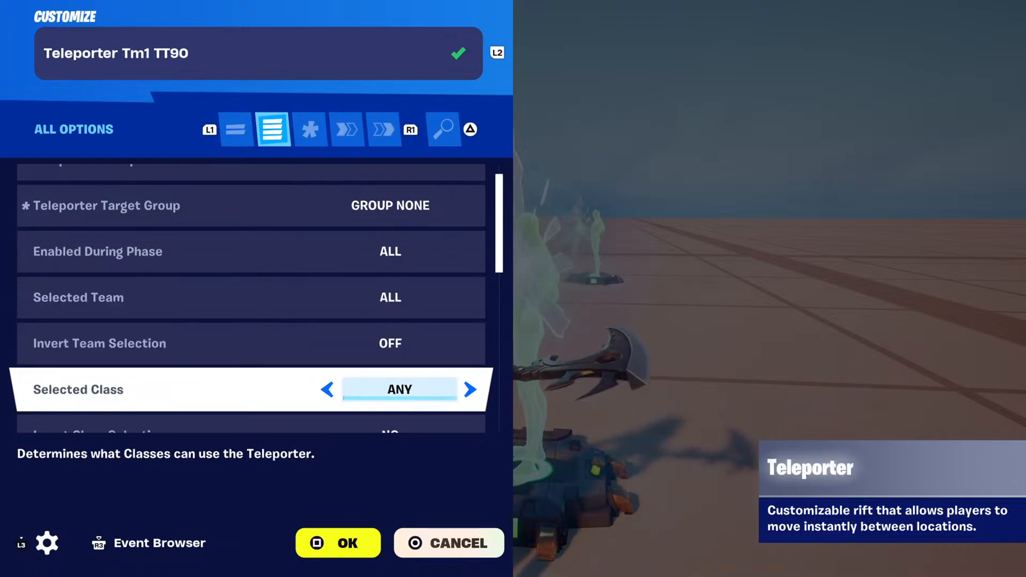
key("Down")
key("Down")
key("Down")
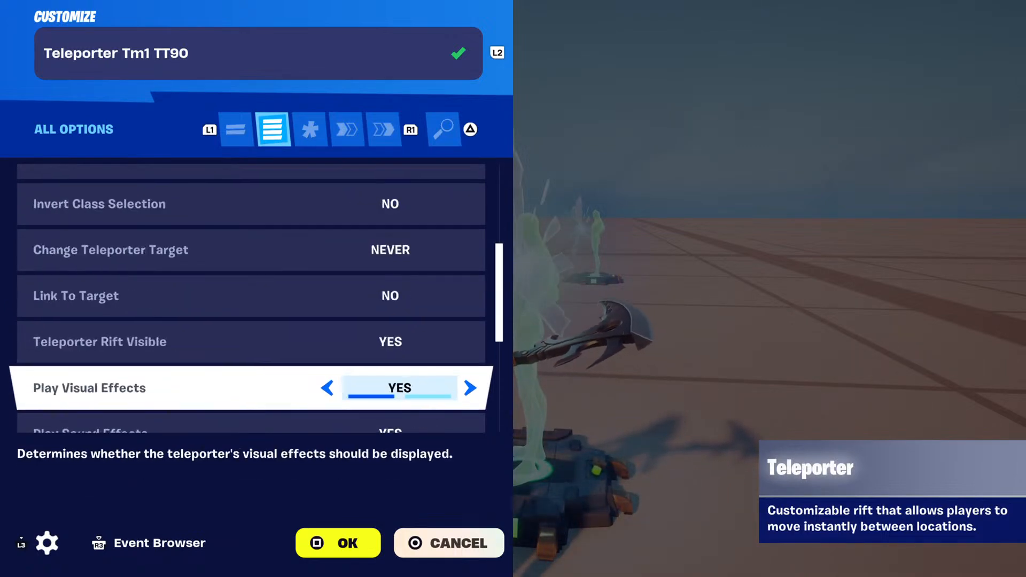
key("Down")
key("Down")
key("Down")
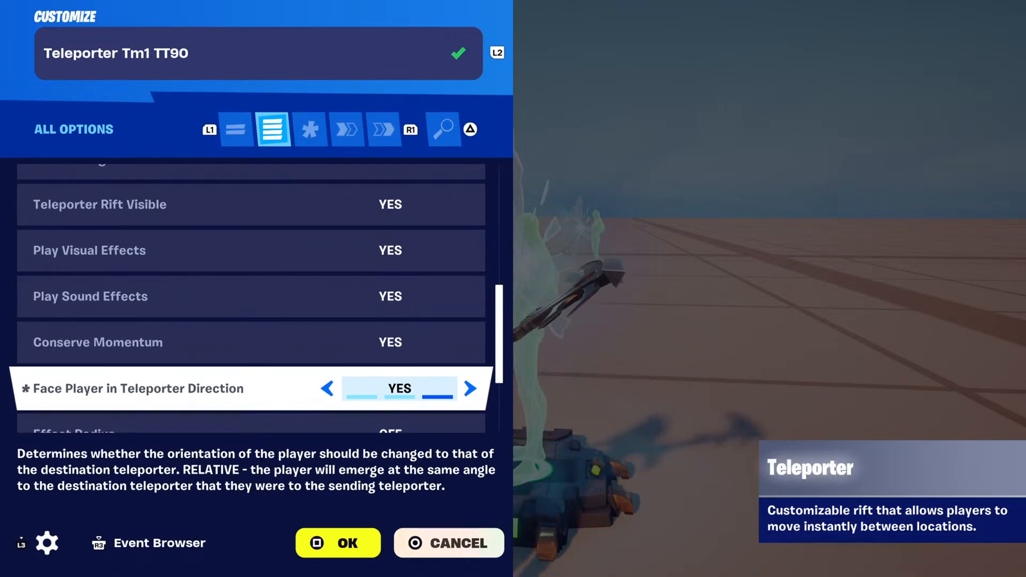
key("Down")
key("Down")
Review the functions of Teleporter Tm1 TT90, including which class selector event triggers Teleport.
key("Down")
key("Down")
key("e")
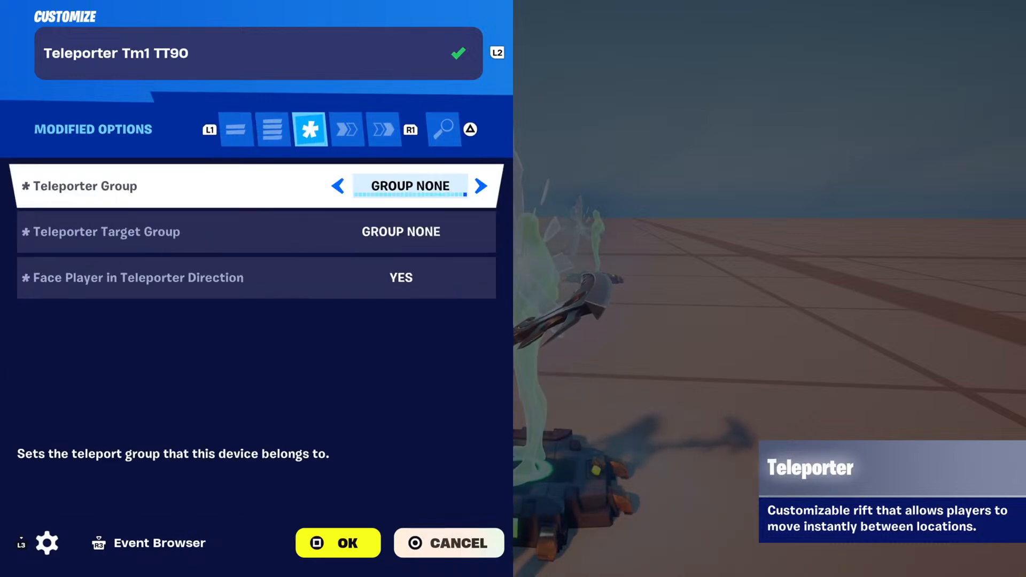
key("e")
key("Down")
key("Down")
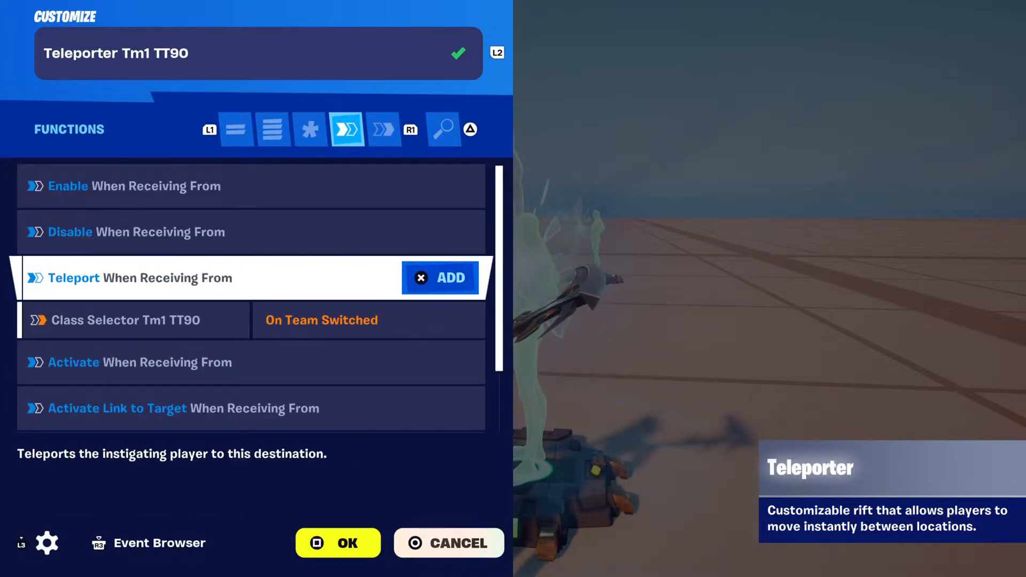
key("Down")
key("Down")
Check which checkpoint pad function is bound to the On Teleported event of Teleporter Tm1 TT90.
key("Down")
key("Down")
key("Down")
key("e")
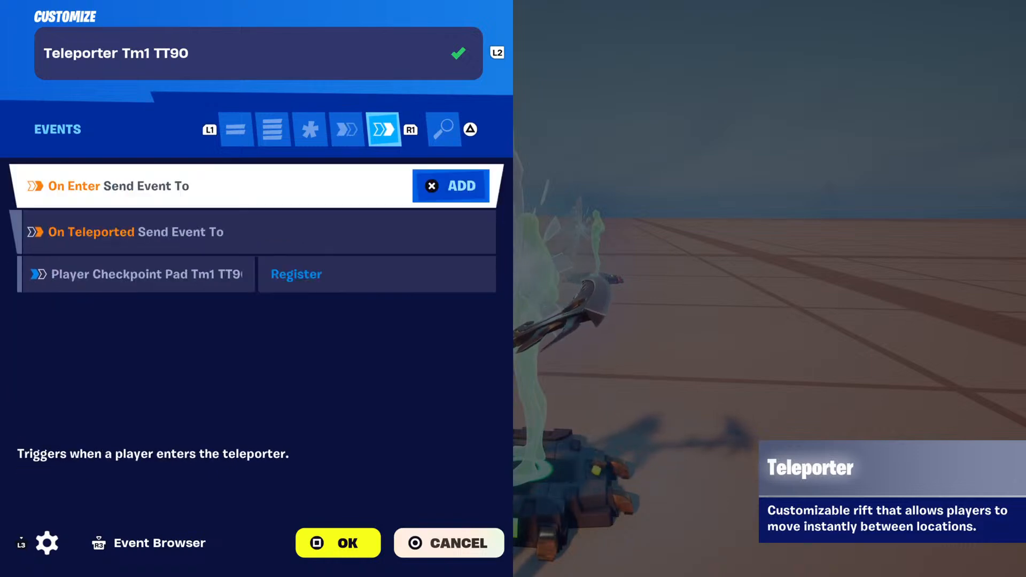
key("Down")
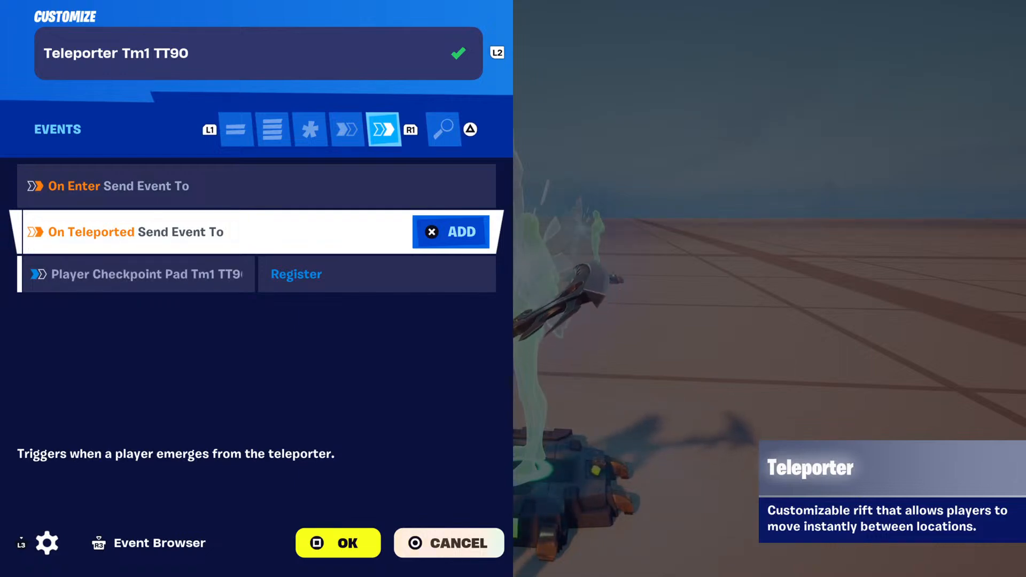
key("Down")
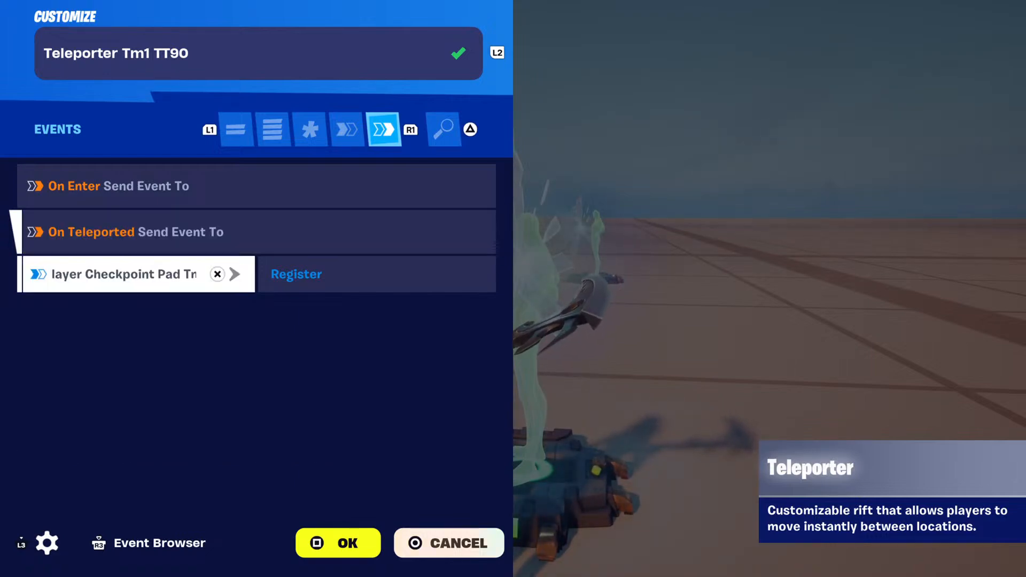
key("Return")
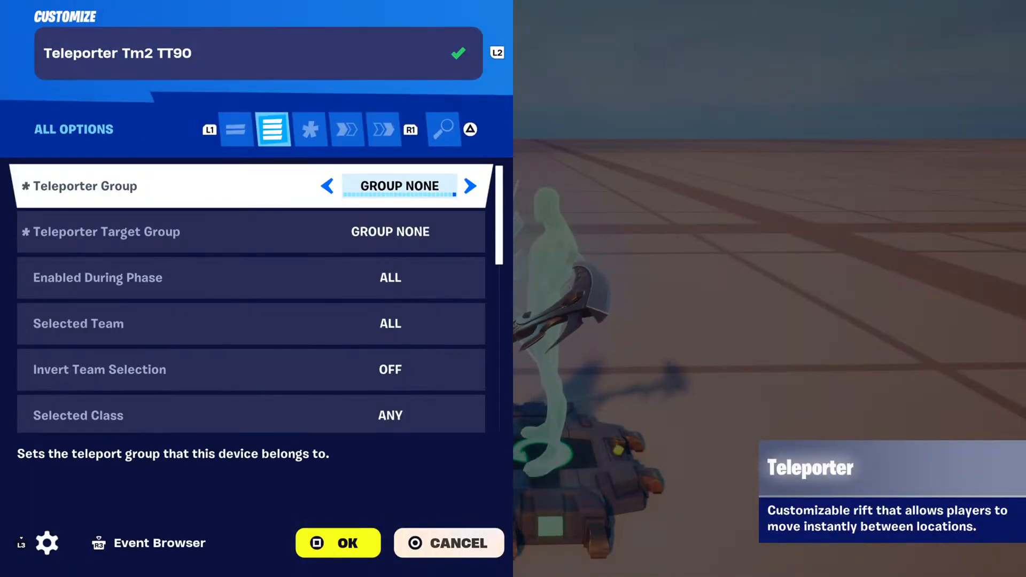
Review all options of Teleporter Tm2 TT90, from Teleporter Group past Play Sound Effects, and its modified options.
key("Down")
key("Down")
key("Down")
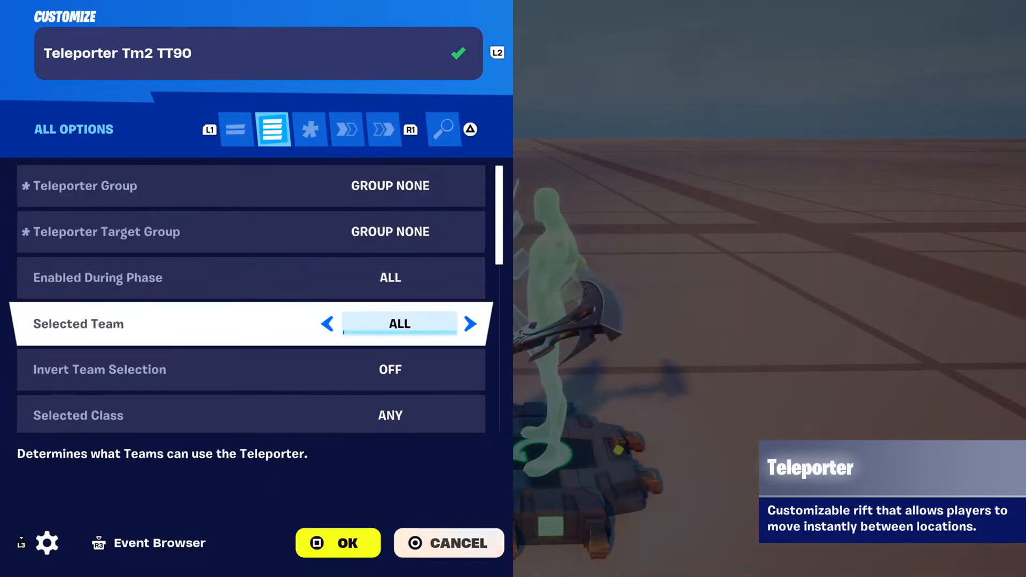
key("Down")
key("Down")
key("Down")
key("Down")
key("Down")
key("Down")
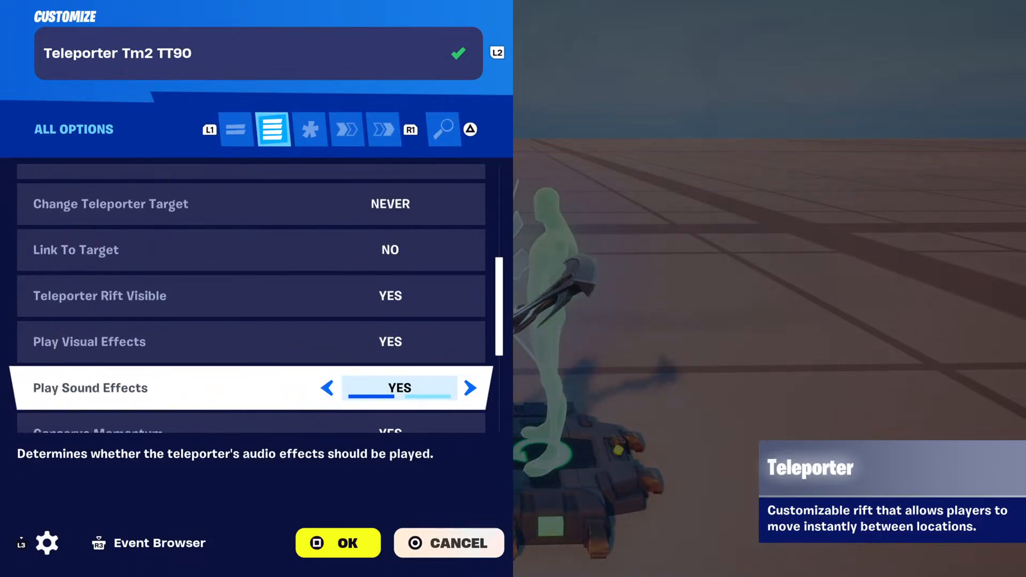
key("Down")
key("Down")
key("Down")
key("Down")
key("Down")
key("Down")
key("R1")
key("R1")
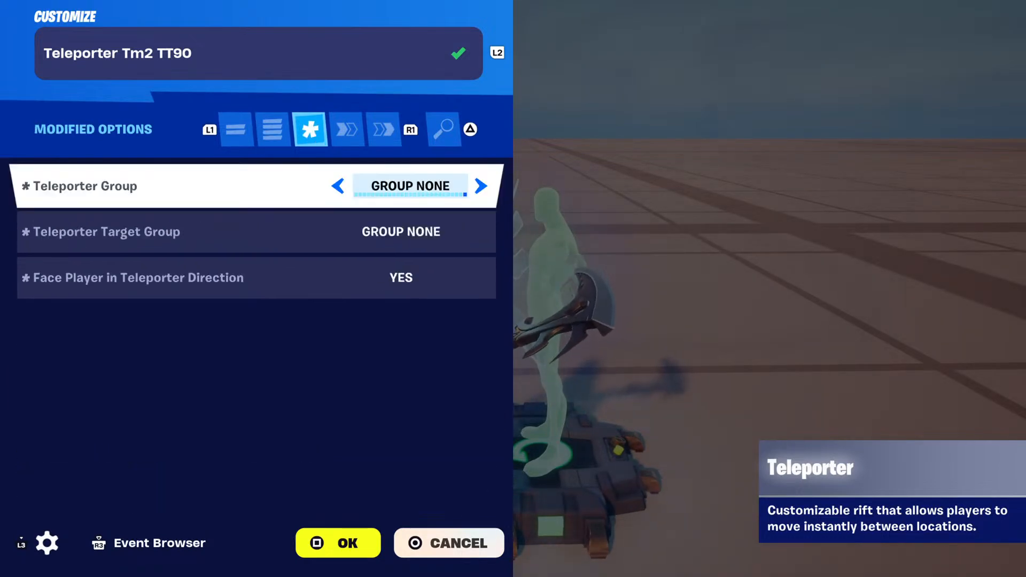
Review the functions of Teleporter Tm2 TT90, including which class selector event triggers Teleport.
key("Down")
key("Down")
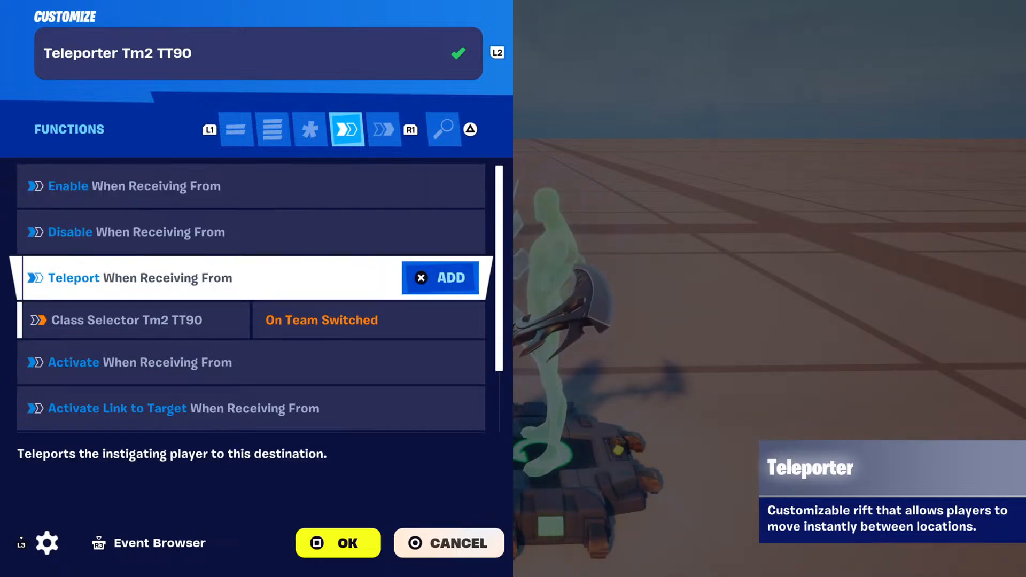
key("Down")
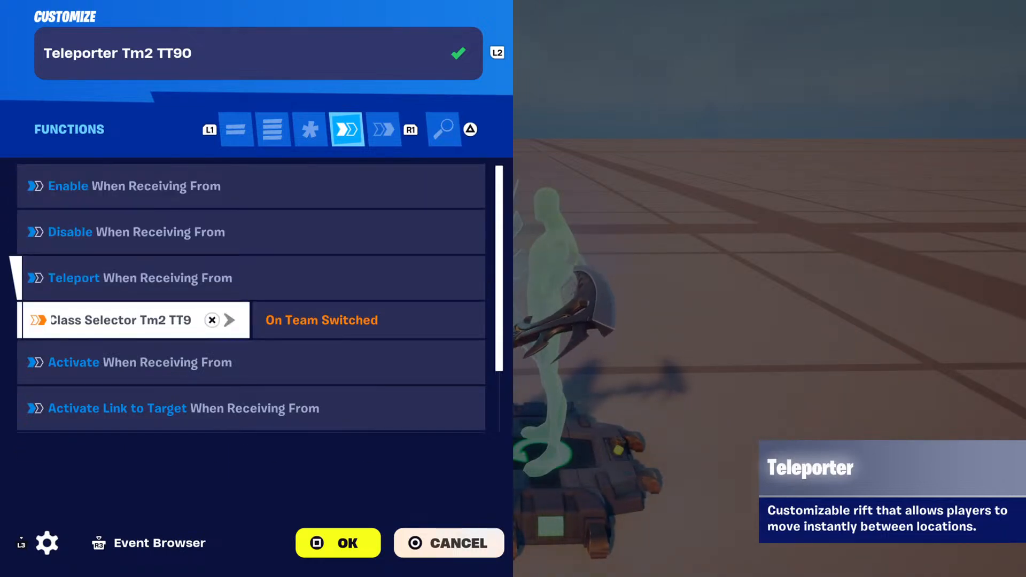
key("Down")
key("Down")
key("Down")
key("Down")
Check the checkpoint pad binding under Teleporter Tm2 TT90's On Teleported event and close its settings.
key("e")
key("Down")
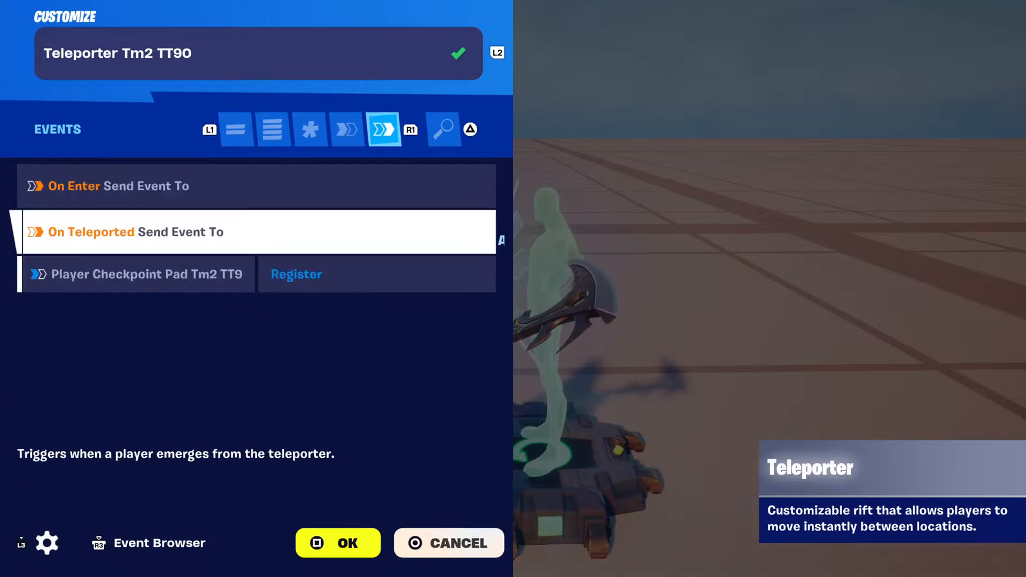
key("Down")
key("Up")
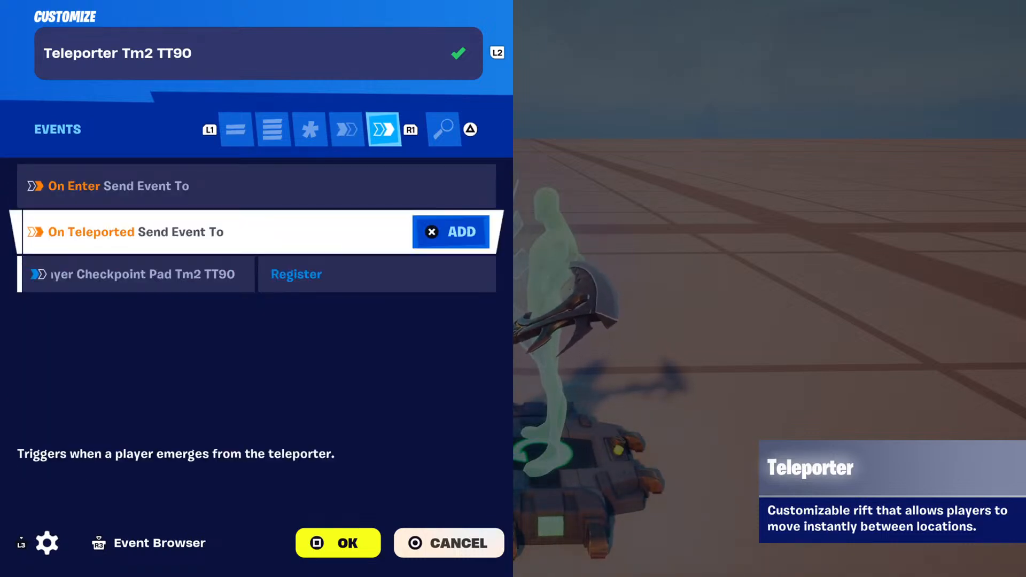
key("Down")
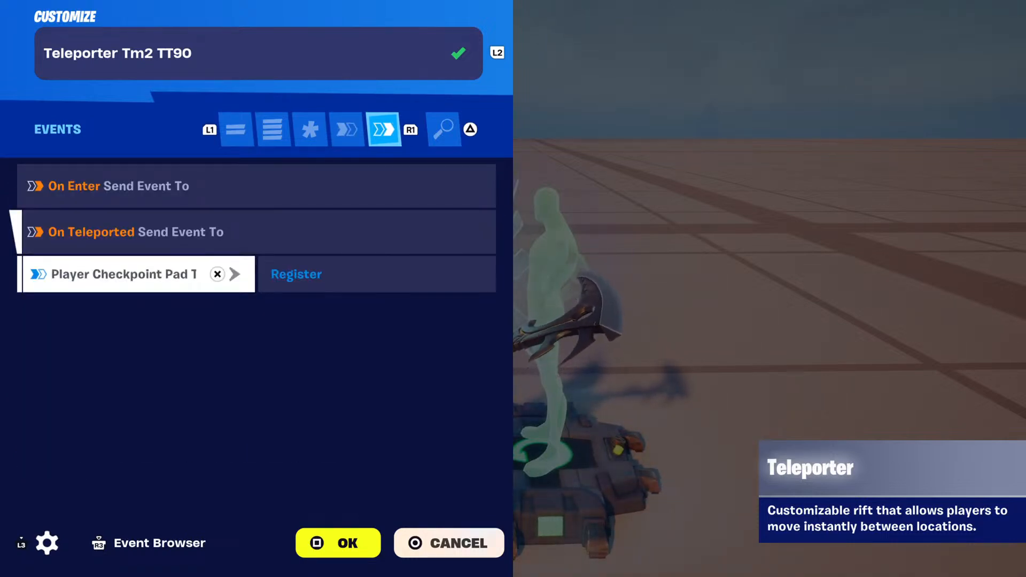
key("Escape")
Lift the Team 2 and Team 1 checkpoint pads in turn to inspect the teleporters beneath them, putting each pad back.
key("f")
key("c")
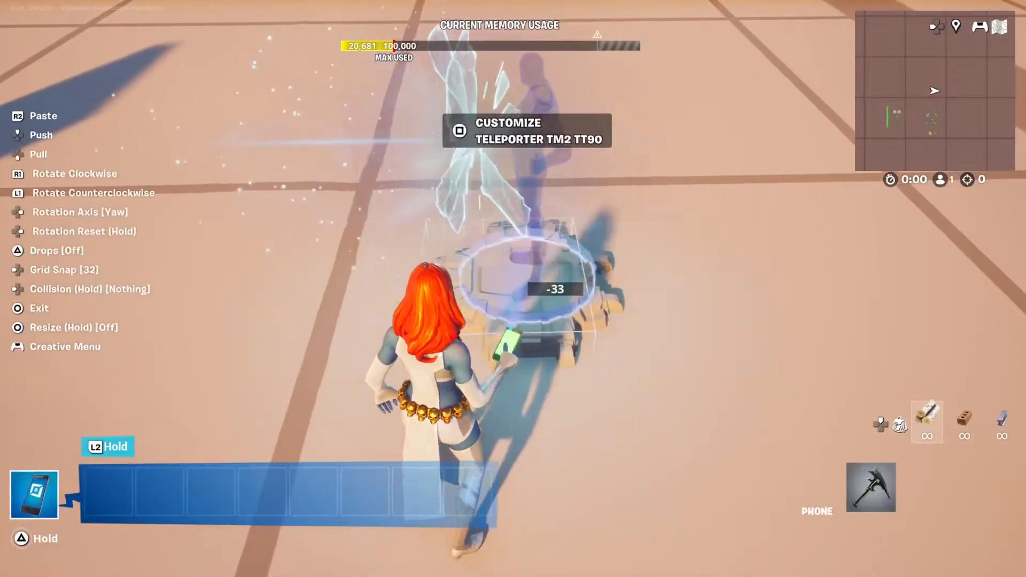
key("f")
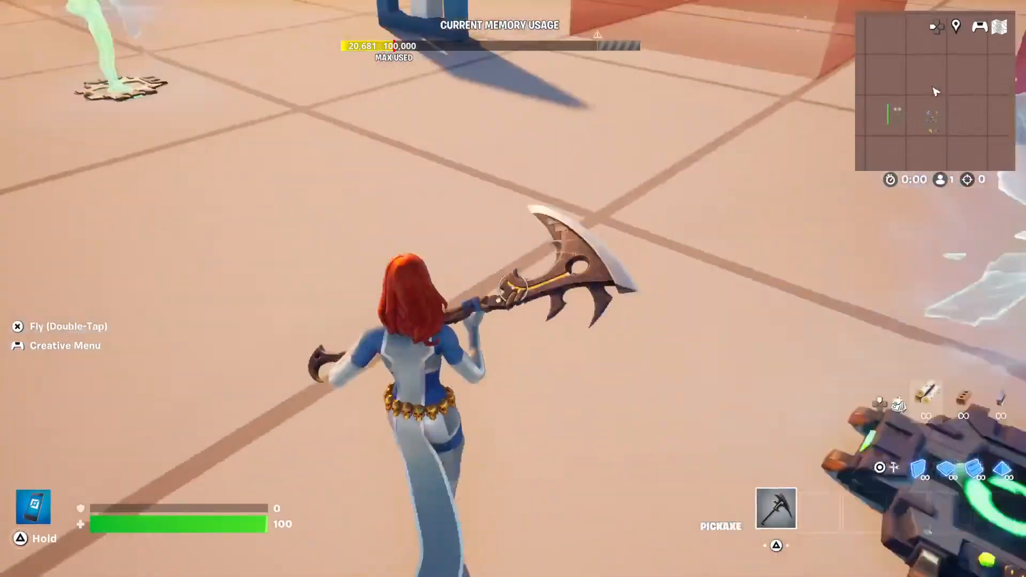
key("w")
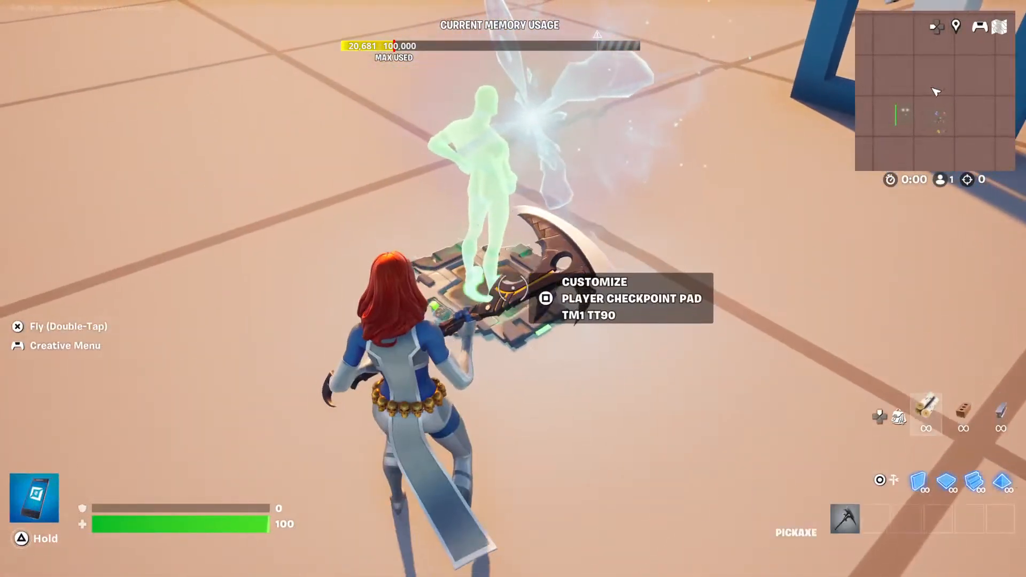
key("f")
key("x")
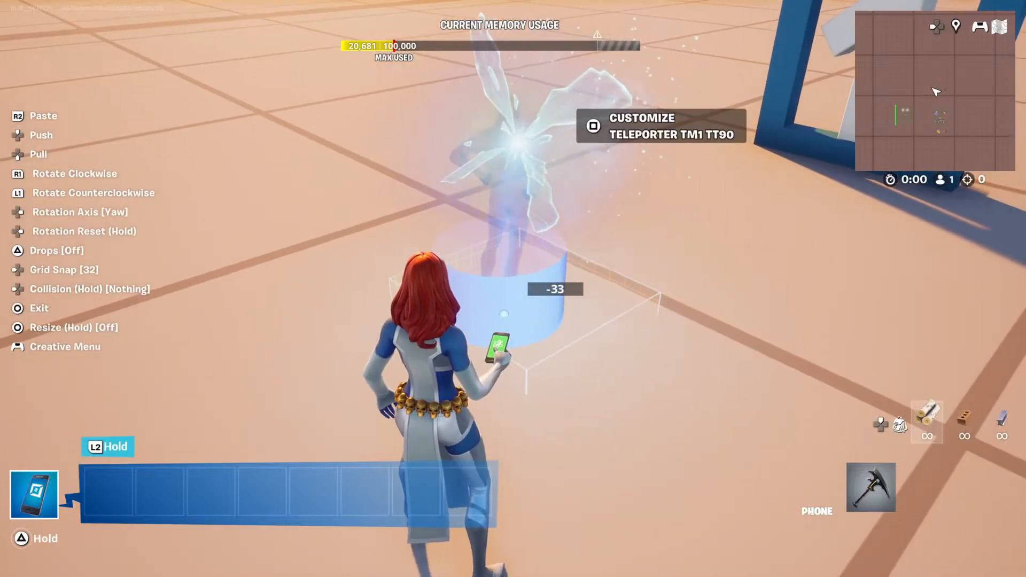
key("f")
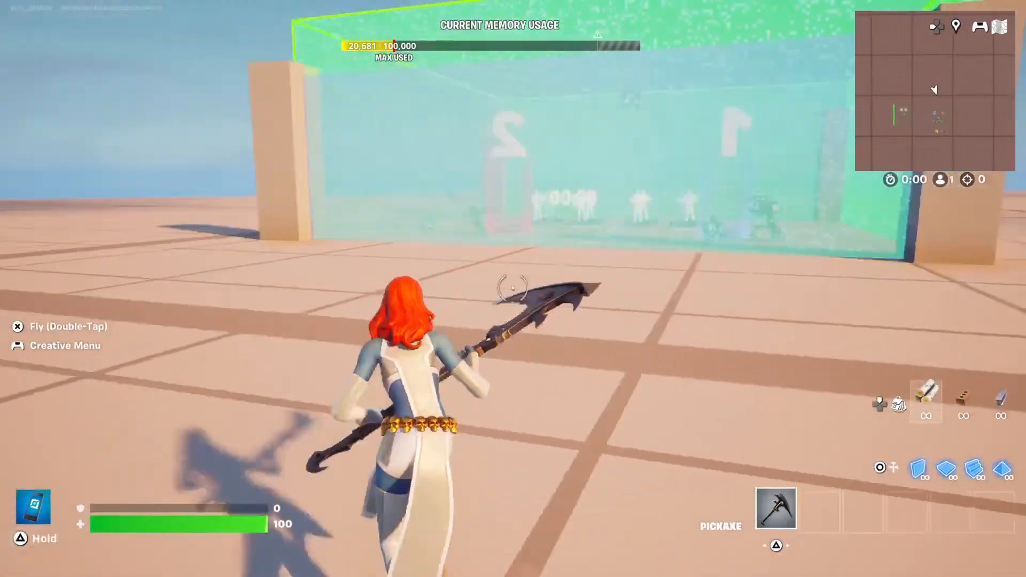
Fly up over the lobby and open the island settings.
key("space")
key("space")
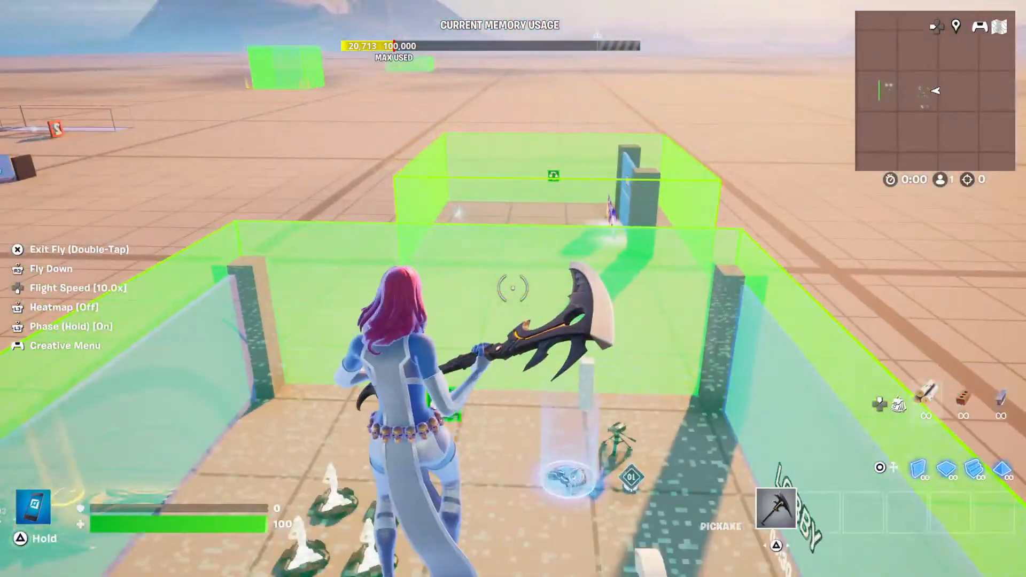
key("Escape")
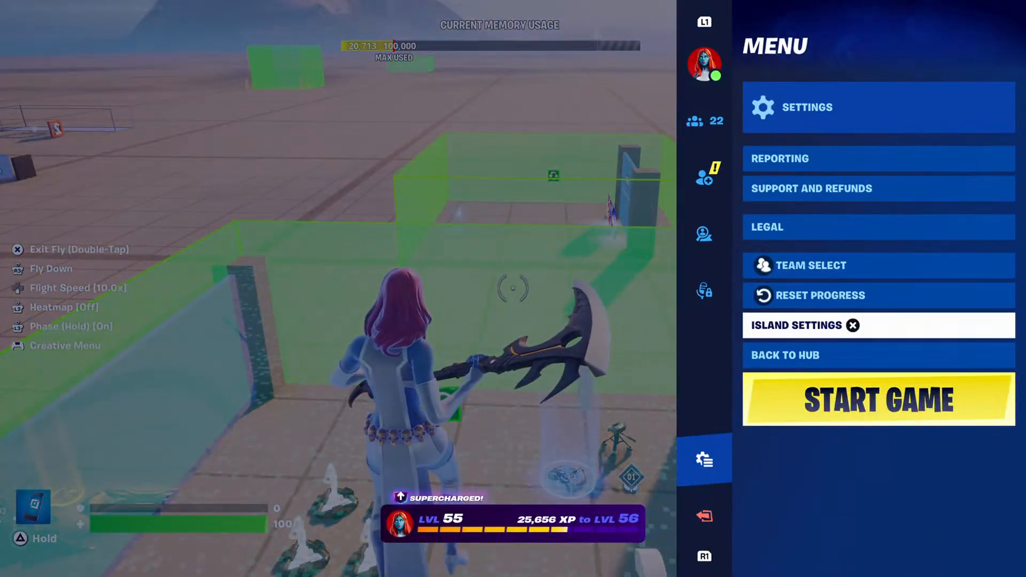
key("Return")
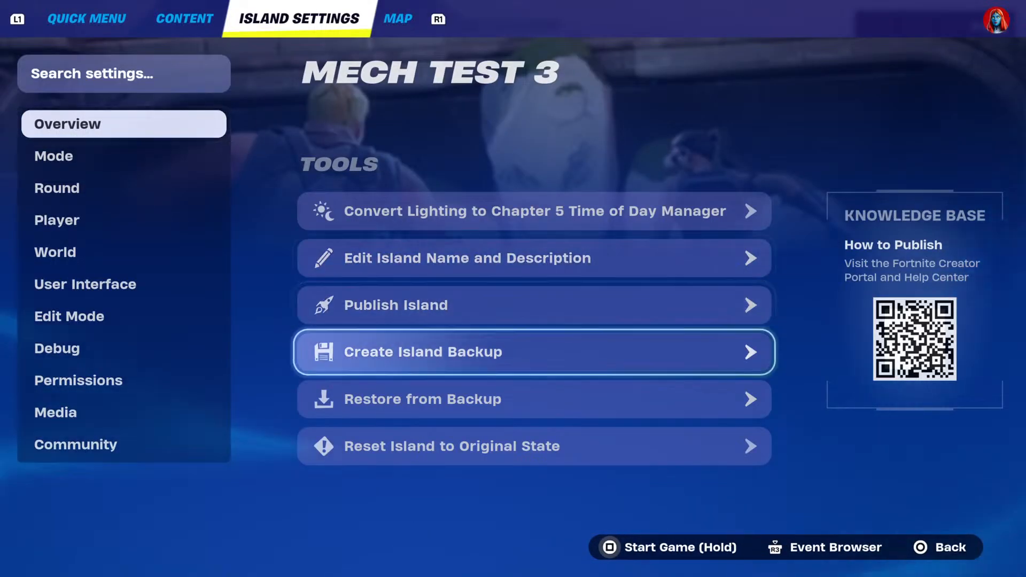
Leave the island settings, look over the lobby from outside and start a test game.
key("Escape")
key("q")
key("q")
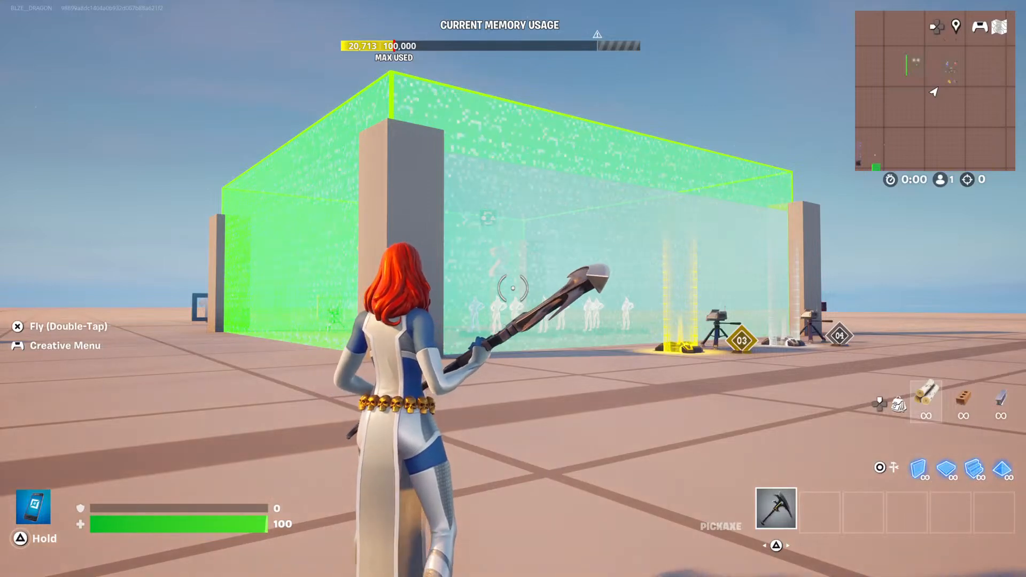
key("Escape")
key("Down")
key("Down")
key("Down")
key("Down")
key("Down")
key("Down")
key("Down")
key("Down")
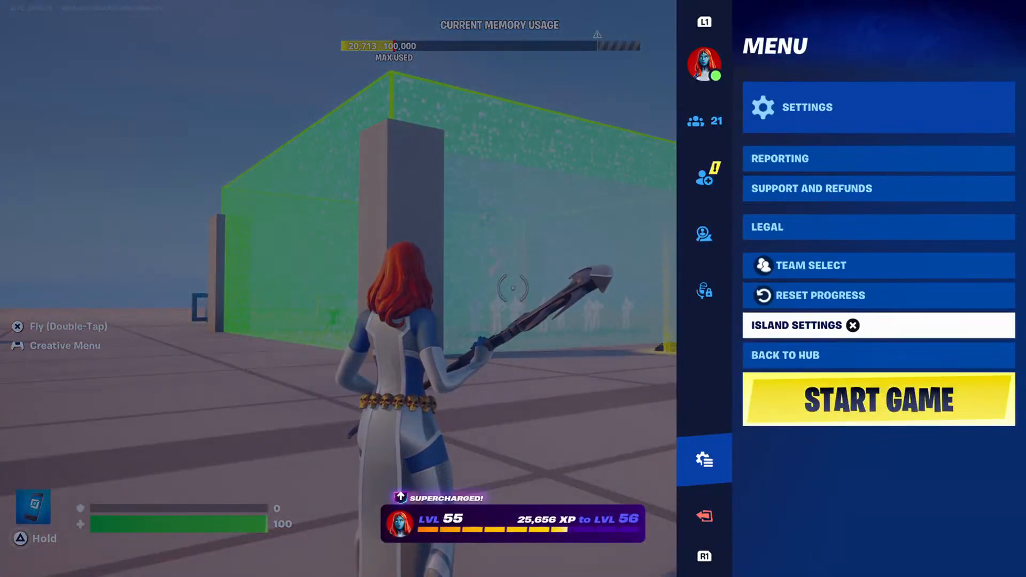
key("Down")
key("Return")
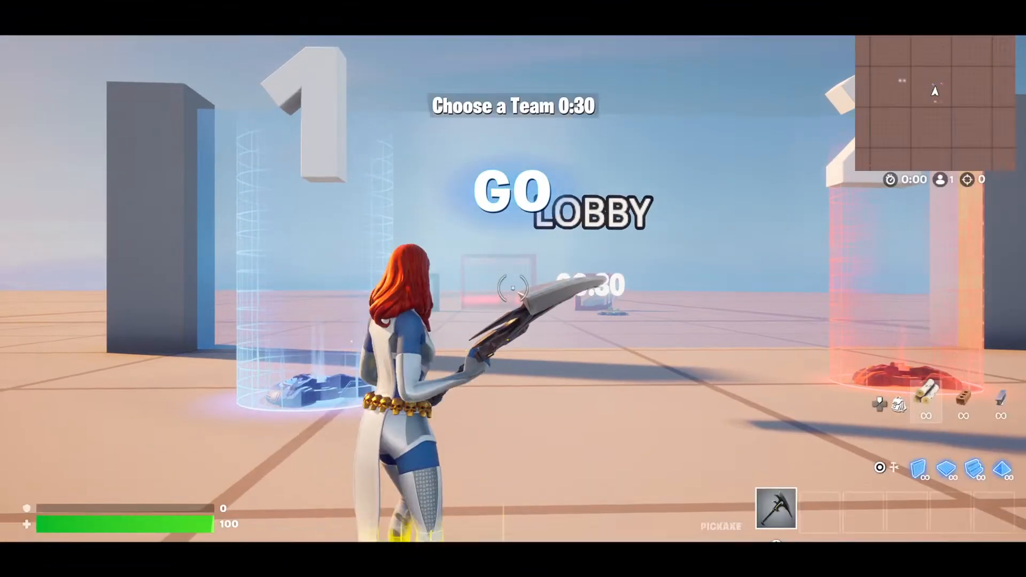
Look through the in-game pages from Island Settings to the island's Overview, and return to the match.
key("m")
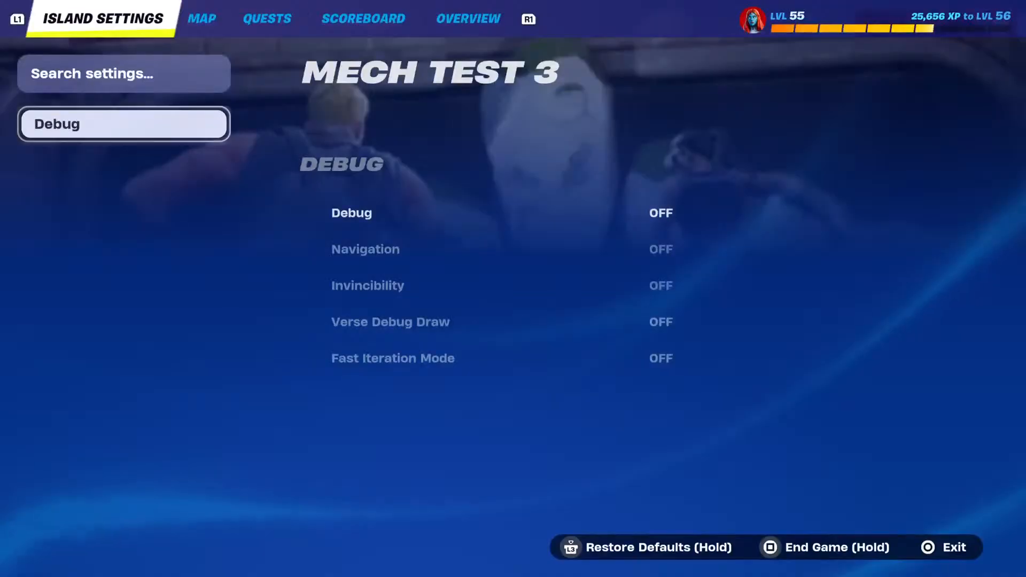
key("e")
key("e")
key("e")
key("e")
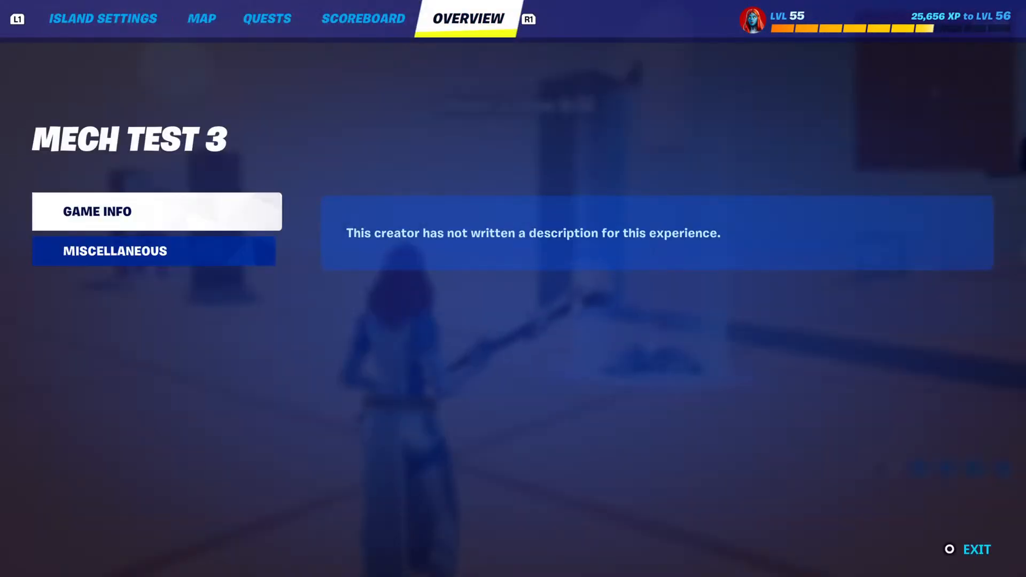
key("q")
key("Escape")
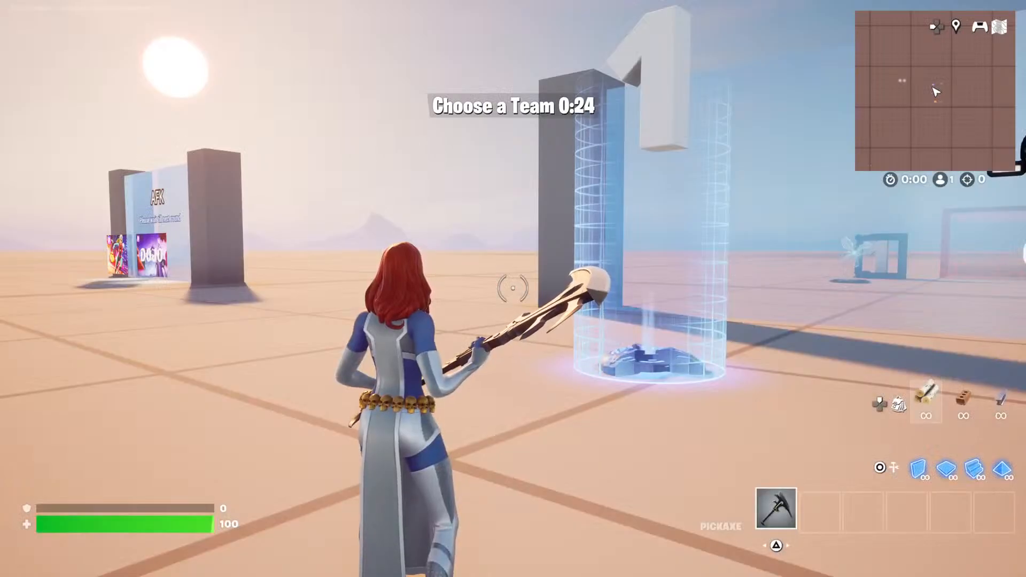
Walk into the Team 1 selector to test its teleport and look back towards the lobby.
key("w")
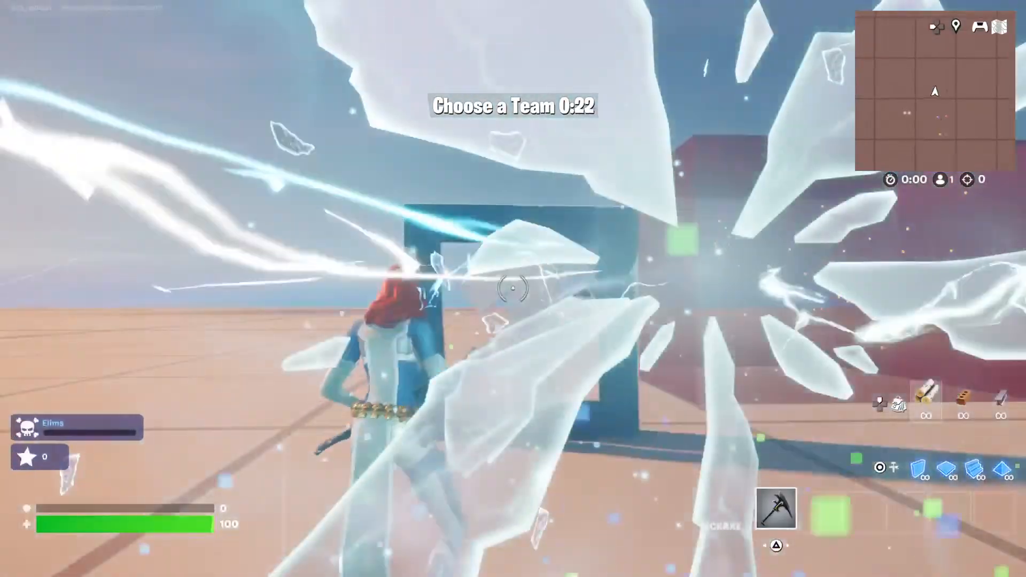
key("w")
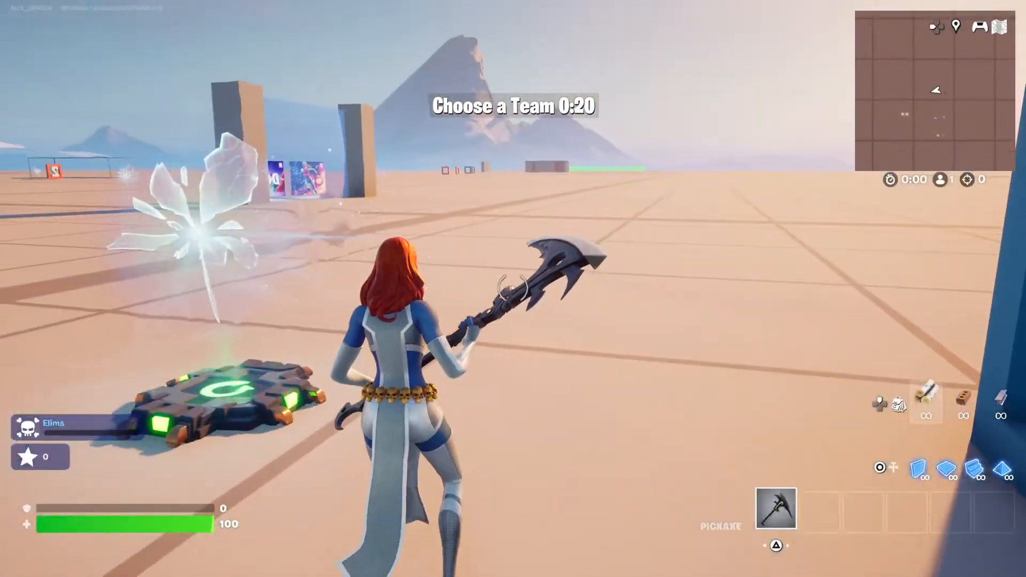
key("Escape")
key("Escape")
key("w")
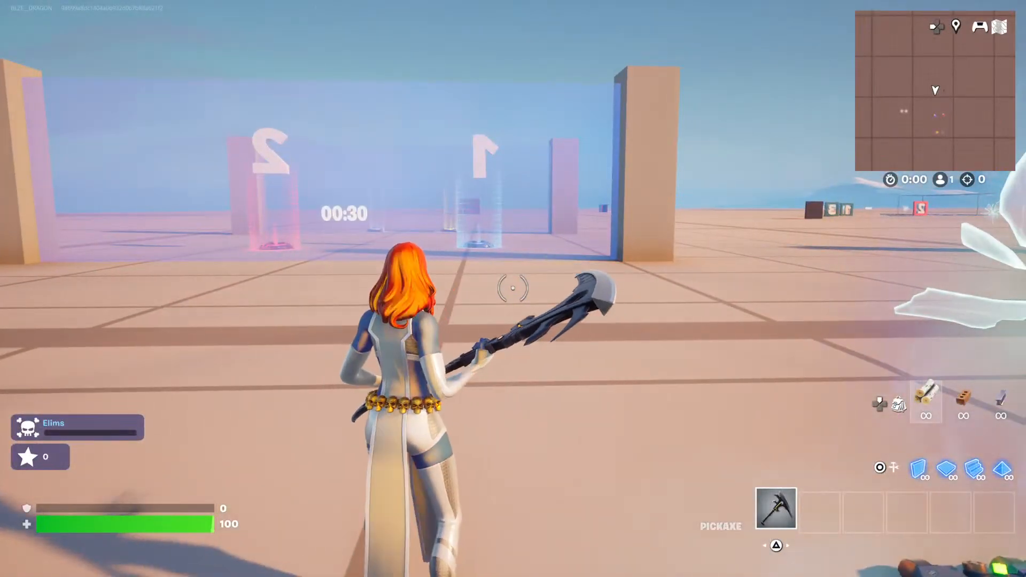
End the test game to return to create mode.
key("Escape")
key("Down")
key("Down")
key("Down")
key("Down")
key("Down")
key("Down")
key("Down")
key("Down")
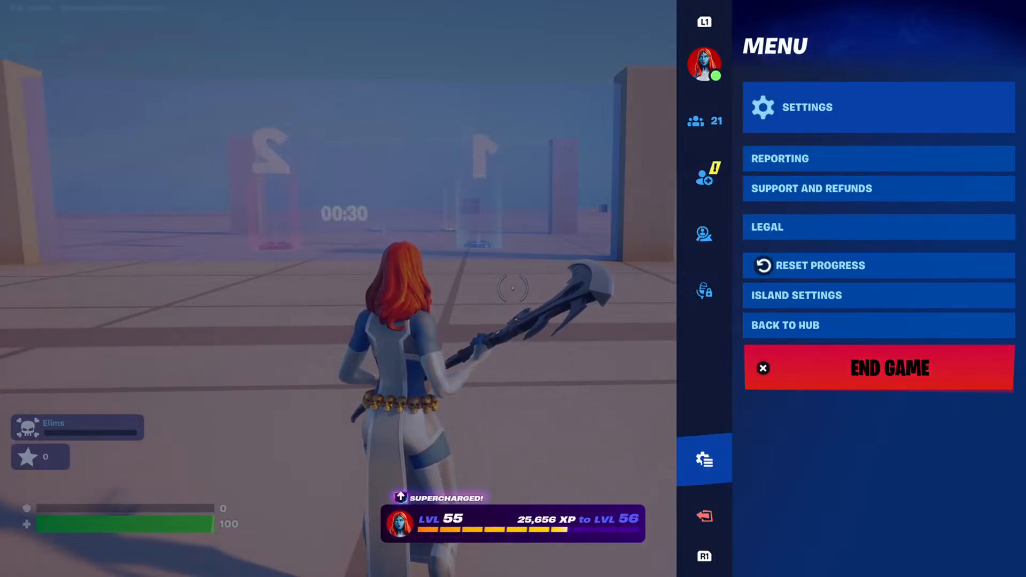
key("Return")
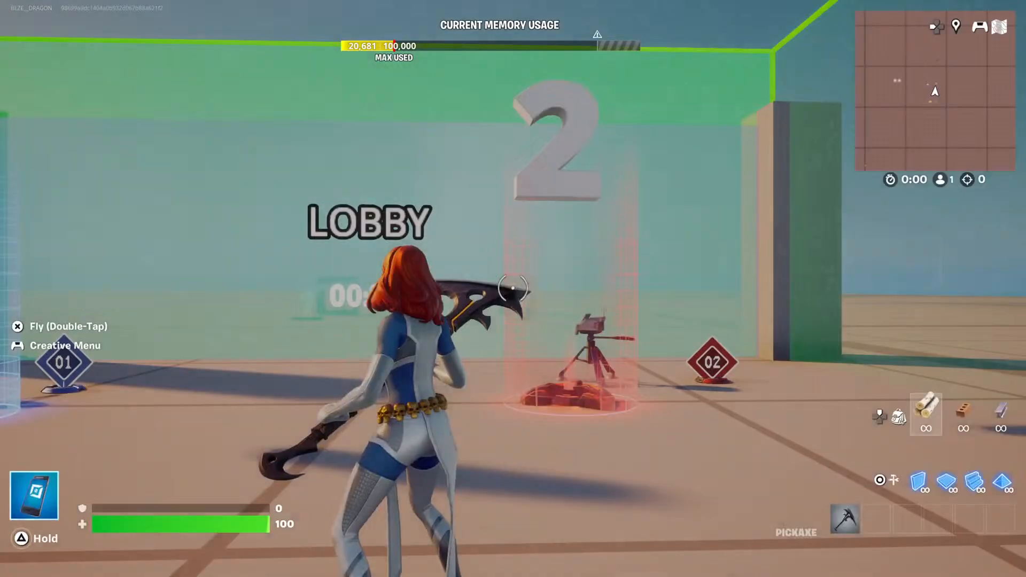
View the two team selectors in the lobby and start another test game.
key("q")
key("f")
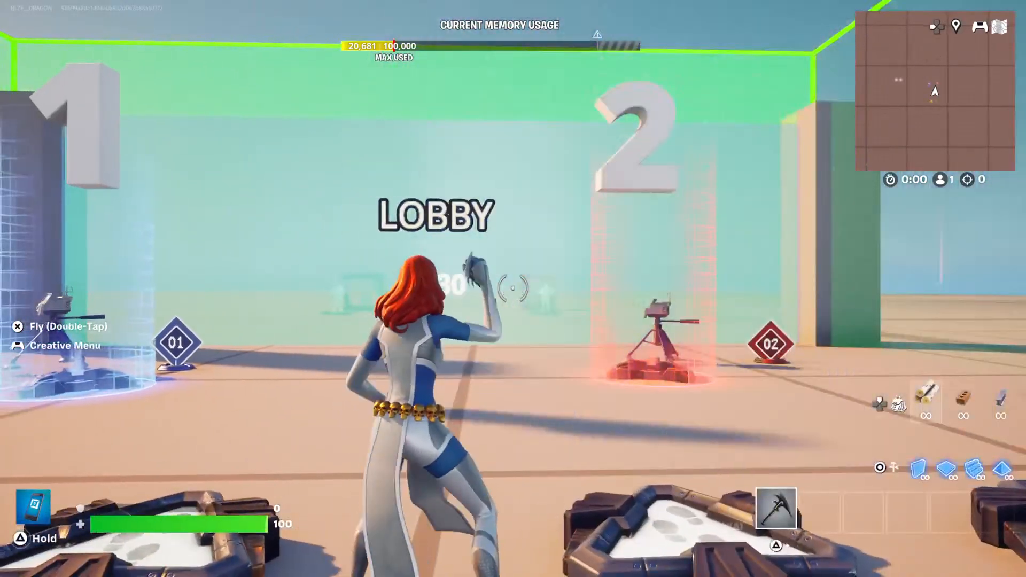
key("Escape")
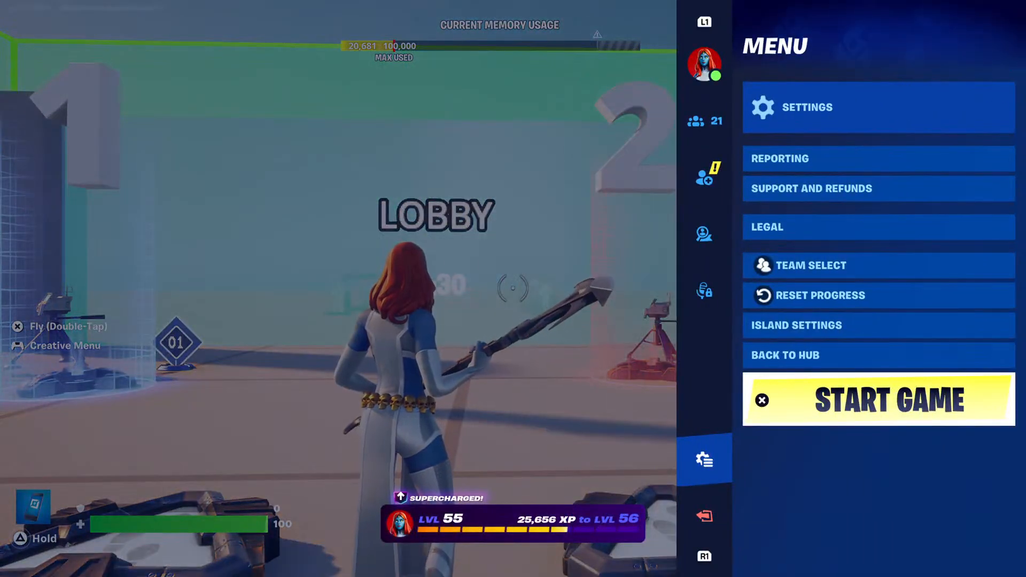
key("Down")
key("Down")
key("Down")
key("Down")
key("Down")
key("Down")
key("Down")
key("Down")
key("Down")
key("Return")
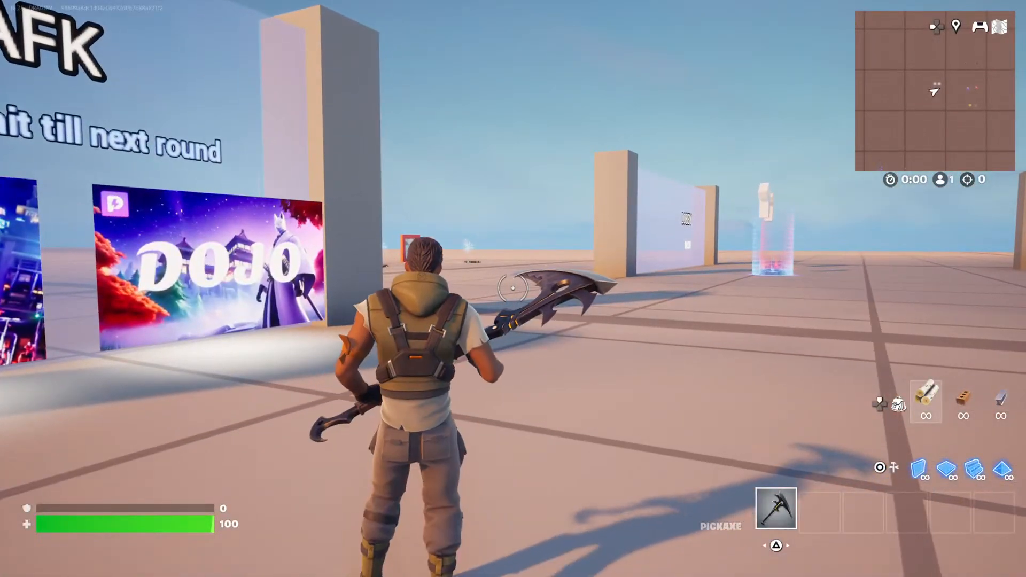
End the second test game from the AFK area.
key("Escape")
key("Down")
key("Down")
key("Down")
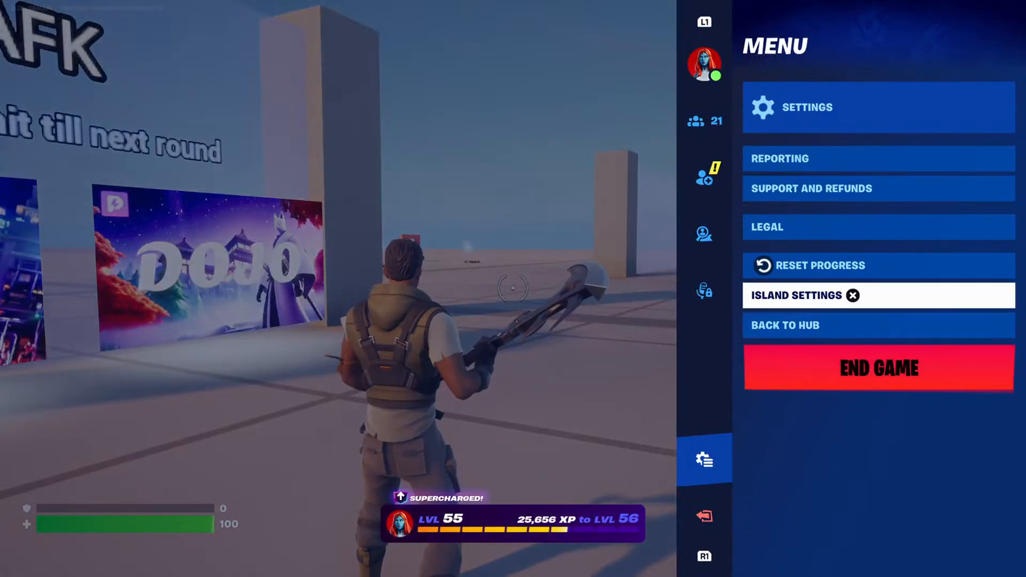
key("Escape")
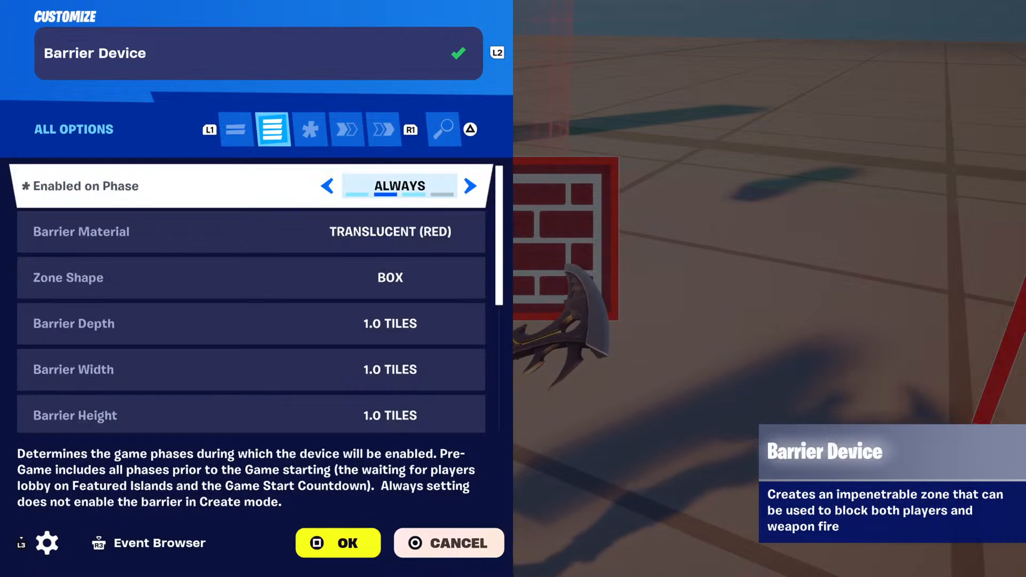
Set the barrier device's zone shape to Hollow Box and its depth to 4 tiles.
key("Down")
key("Down")
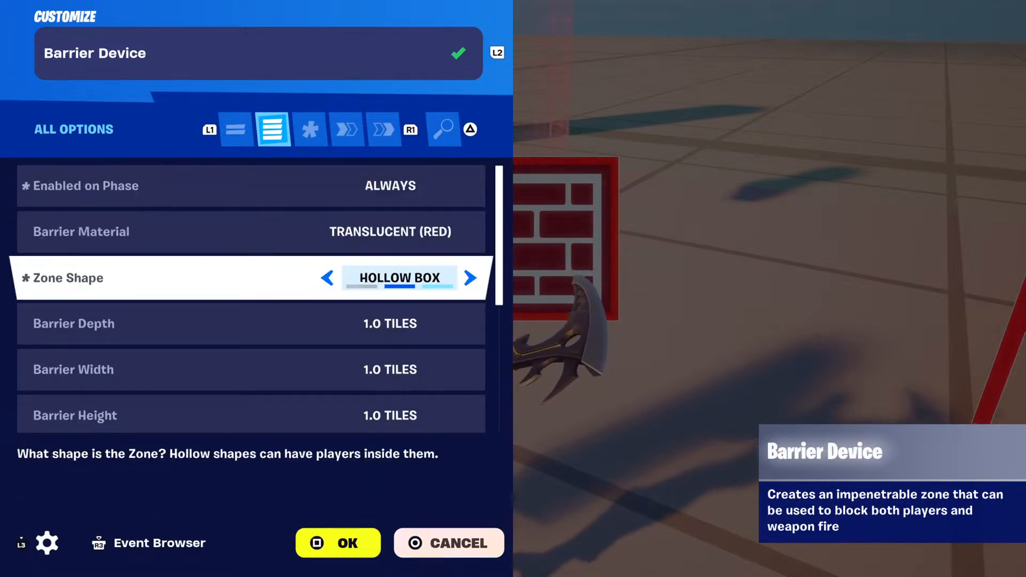
key("Up")
key("Down")
key("Down")
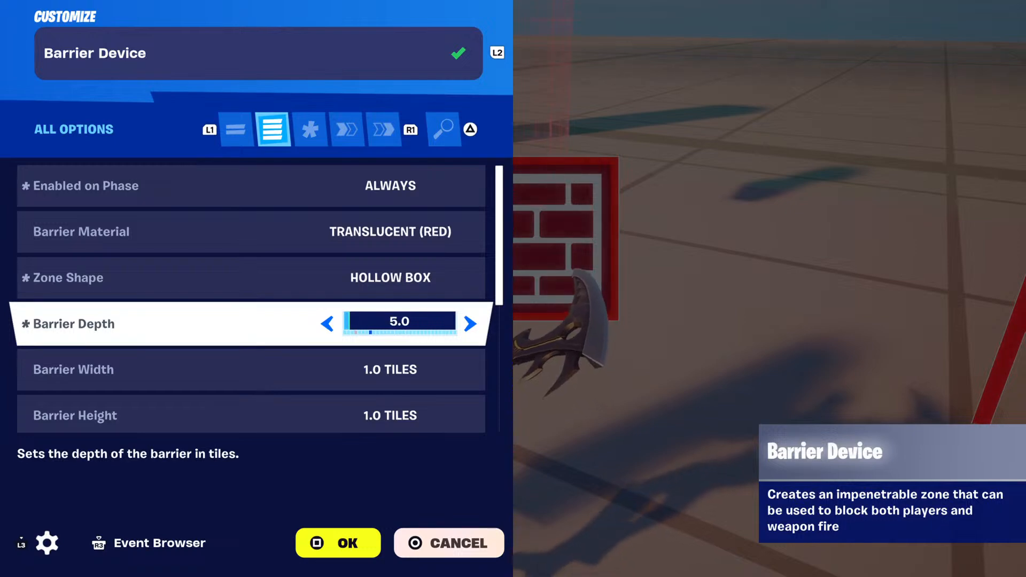
Set the barrier's width to 4 tiles and its height to 9 tiles, and apply the settings.
key("Down")
key("Right")
key("Right")
key("Right")
key("Right")
key("Right")
key("Right")
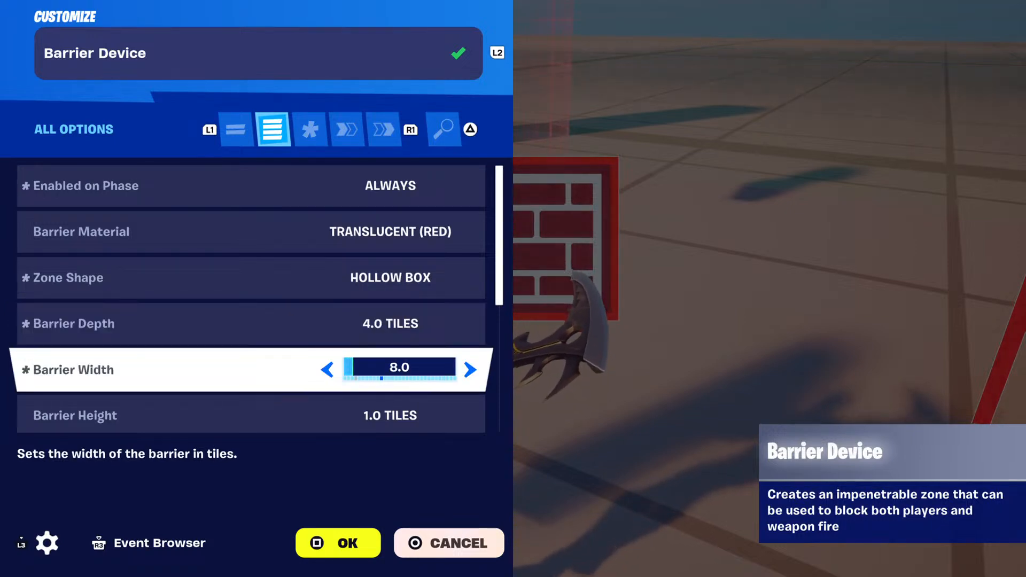
key("Left")
key("Left")
key("Left")
key("Left")
key("Right")
key("Down")
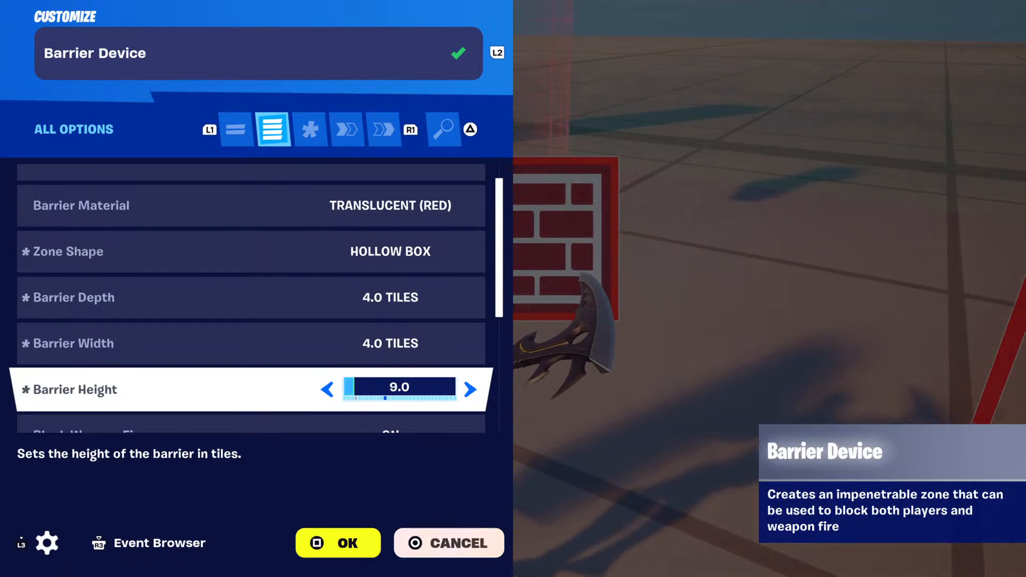
key("Return")
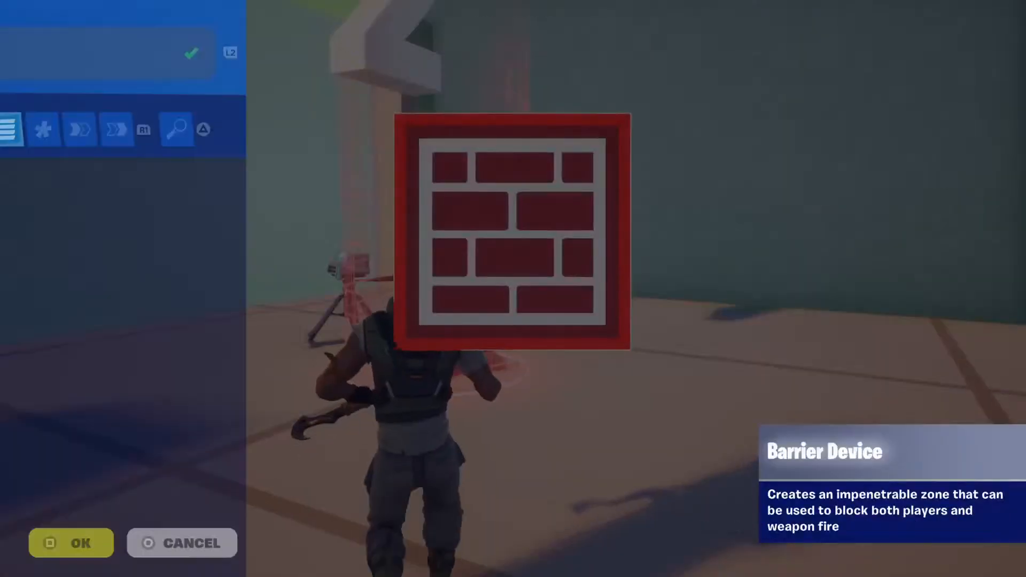
Set the barrier's zone shape to Box and its depth to 1 tile, and apply the settings.
key("Down")
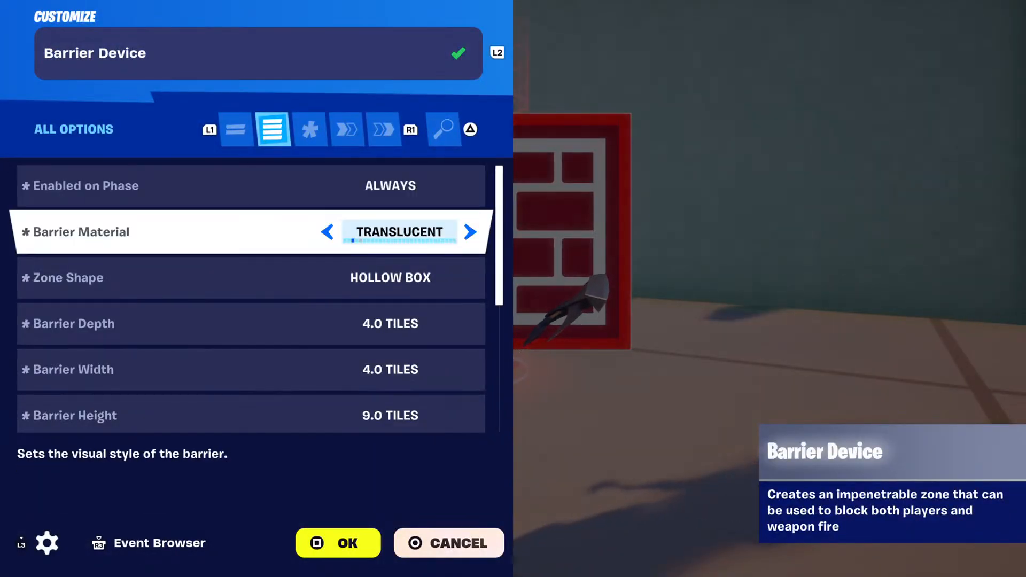
key("Down")
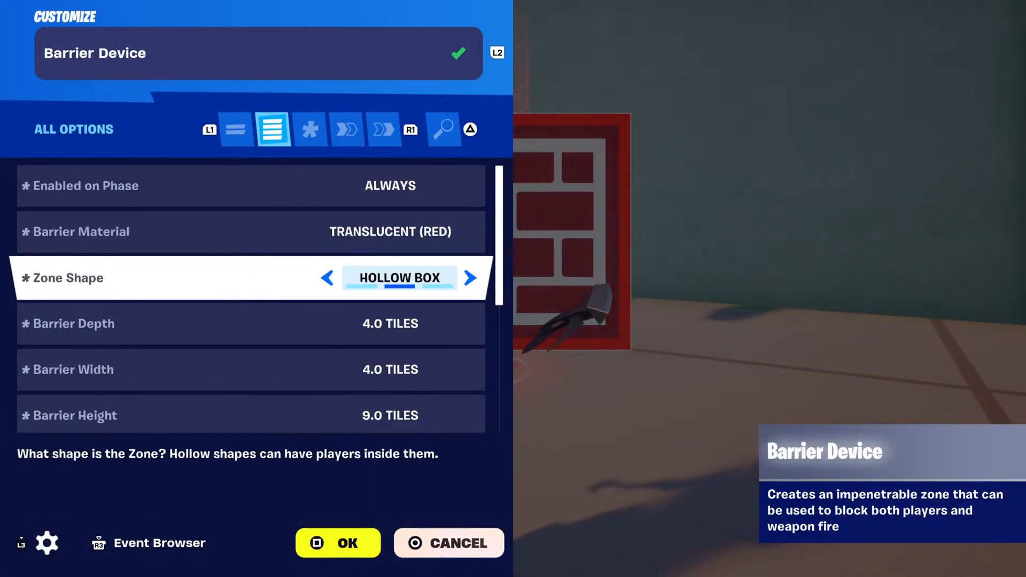
key("Down")
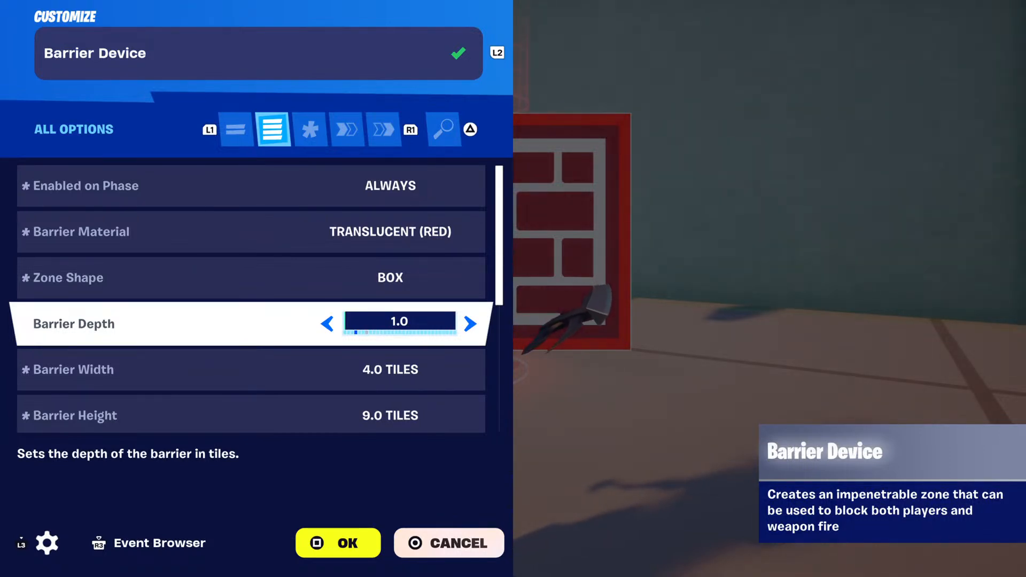
key("Down")
key("Down")
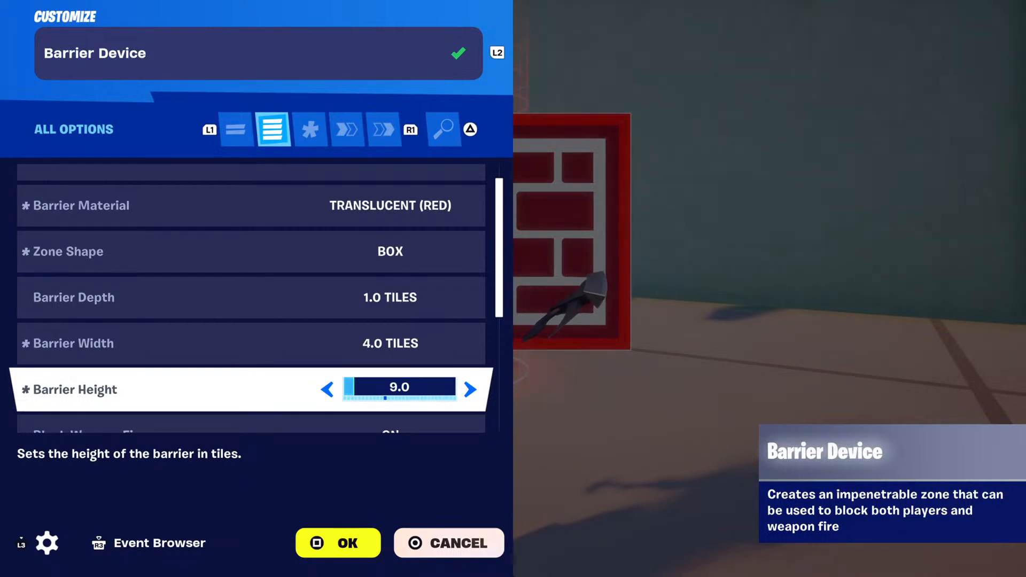
key("Return")
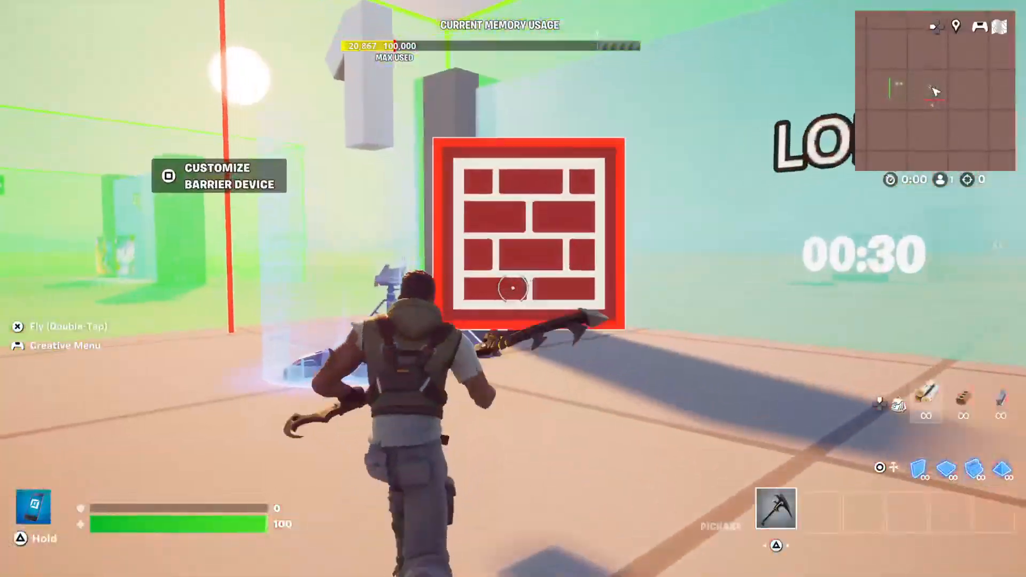
Set the lobby barrier's width to 1 tile and close its settings.
key("e")
key("Down")
key("Down")
key("Down")
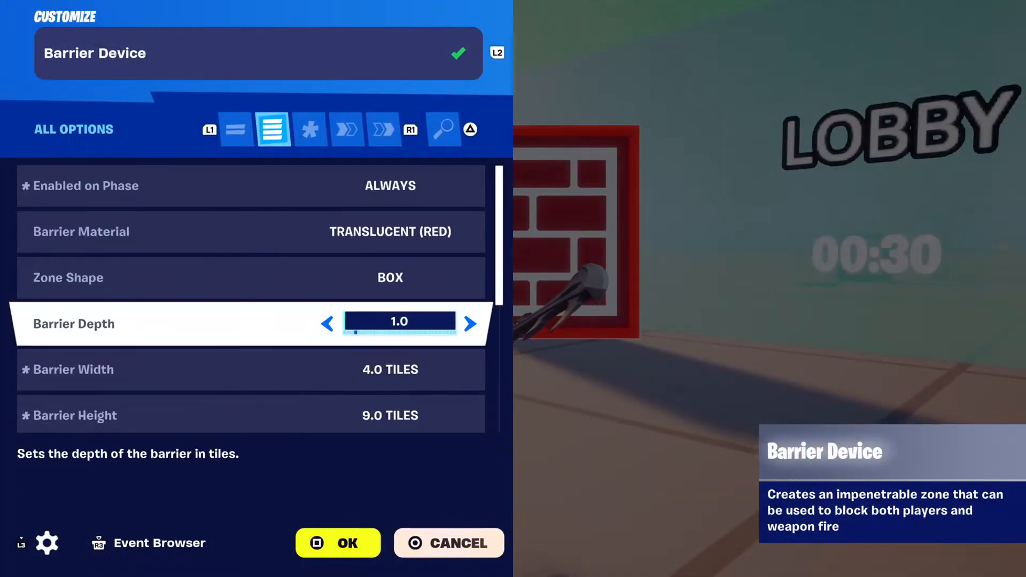
key("Down")
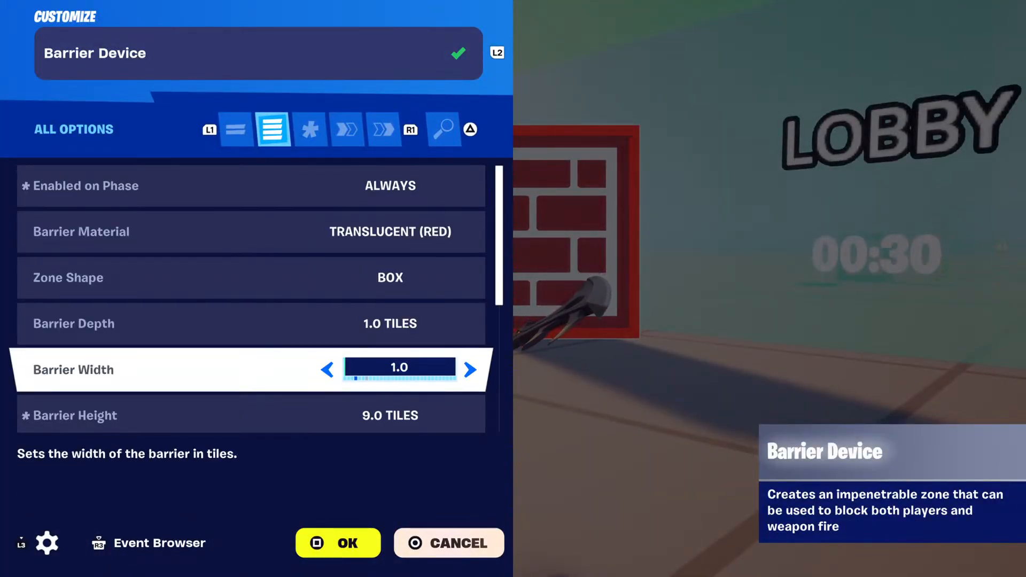
key("Escape")
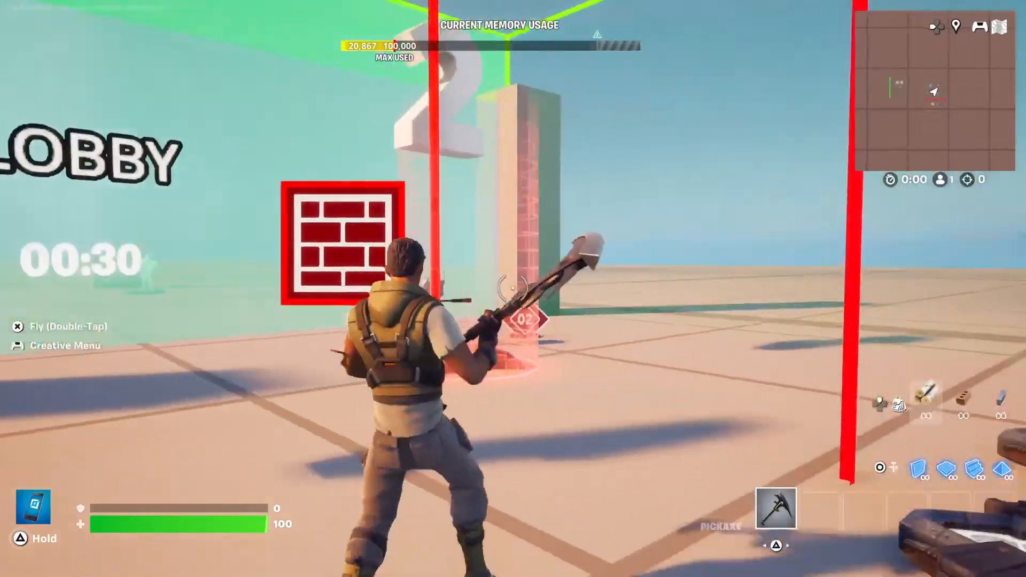
Set the lobby barrier's depth to 0.01 tiles and apply the change.
key("e")
key("Down")
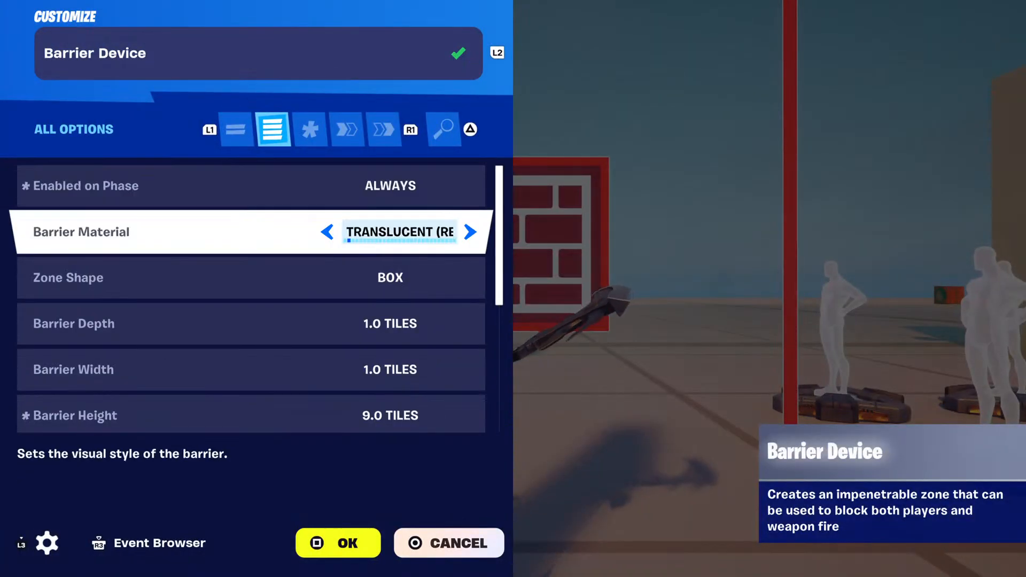
key("Down")
key("Down")
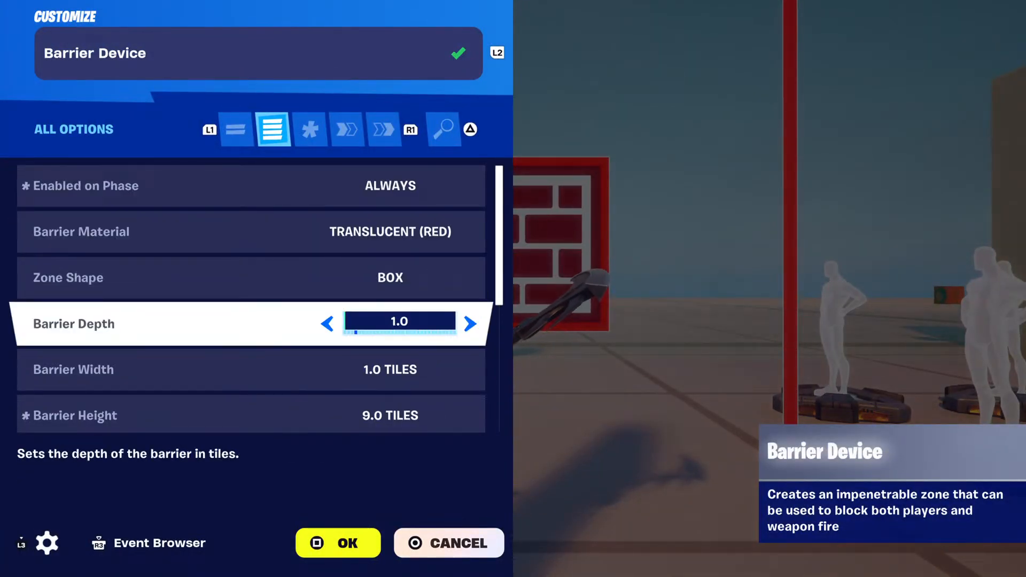
key("Return")
key("e")
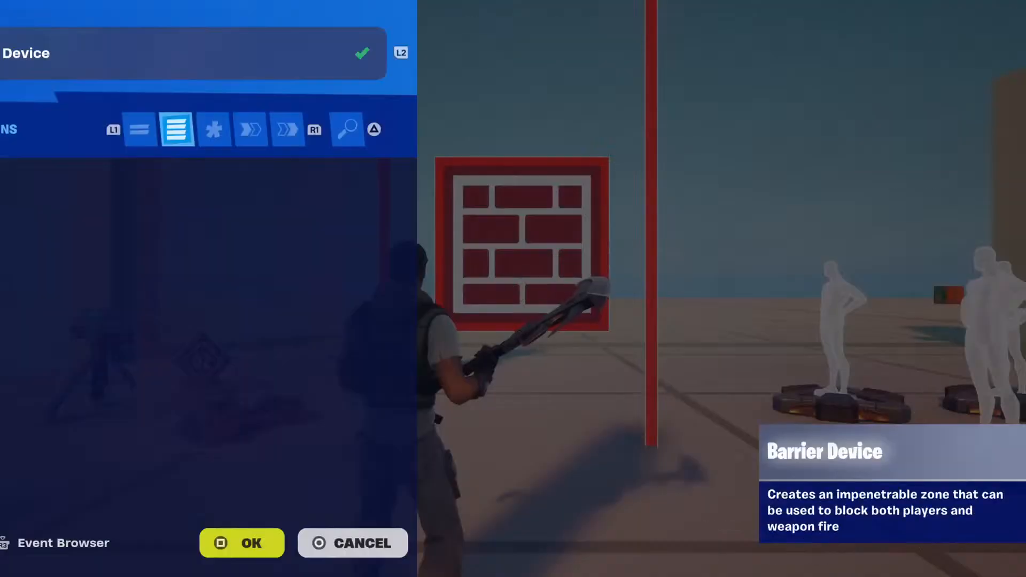
key("Down")
key("Down")
key("Down")
key("Left")
key("Left")
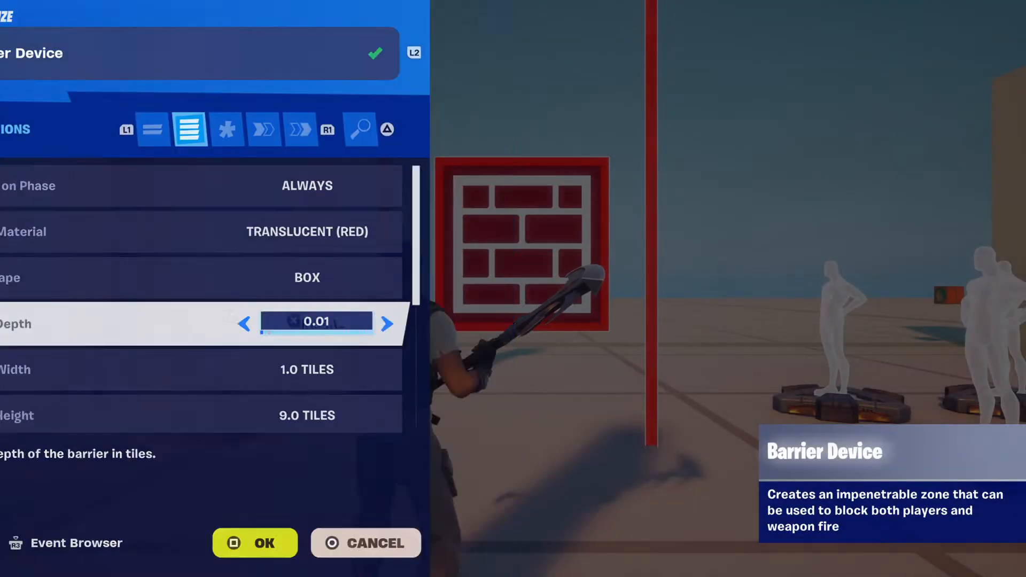
key("Return")
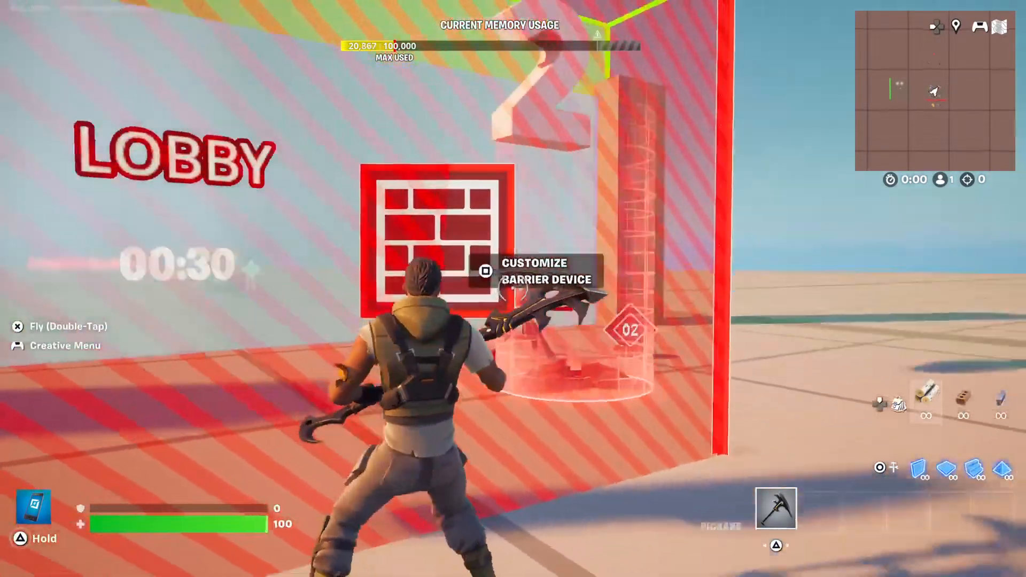
Move the barrier device to the side of the lobby, next to the pillar.
key("f")
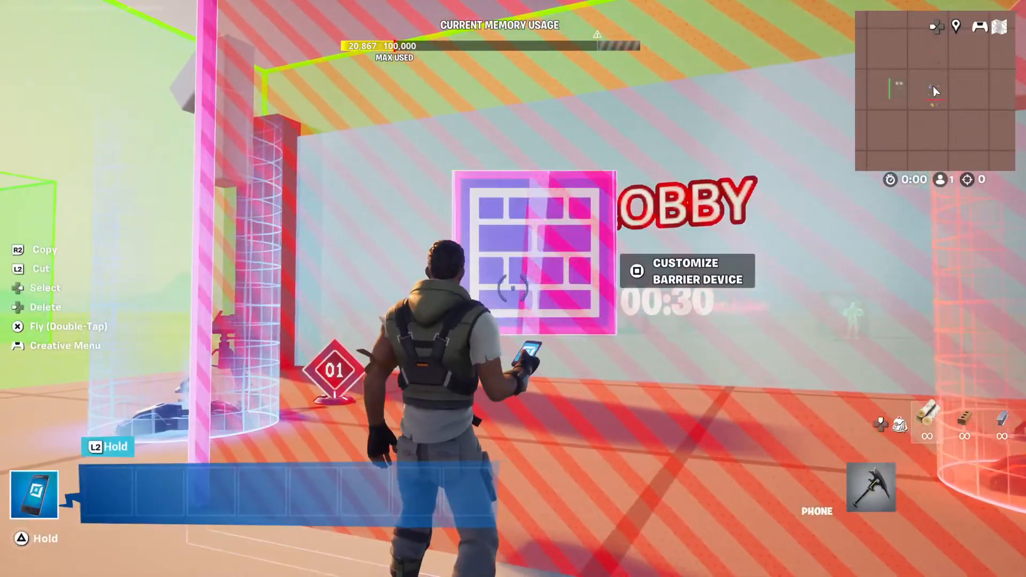
right_click(514, 289)
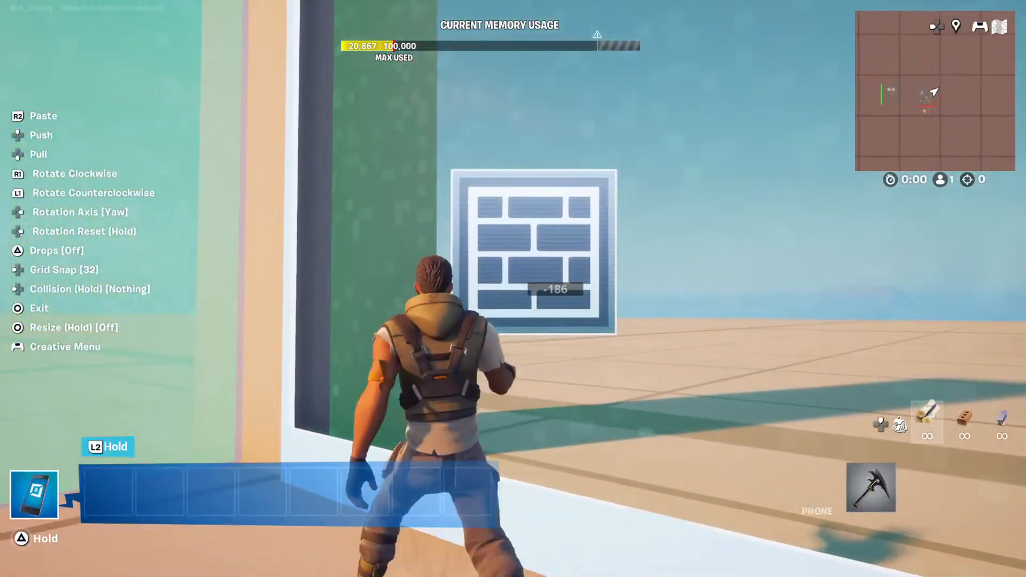
left_click(513, 290)
key("f")
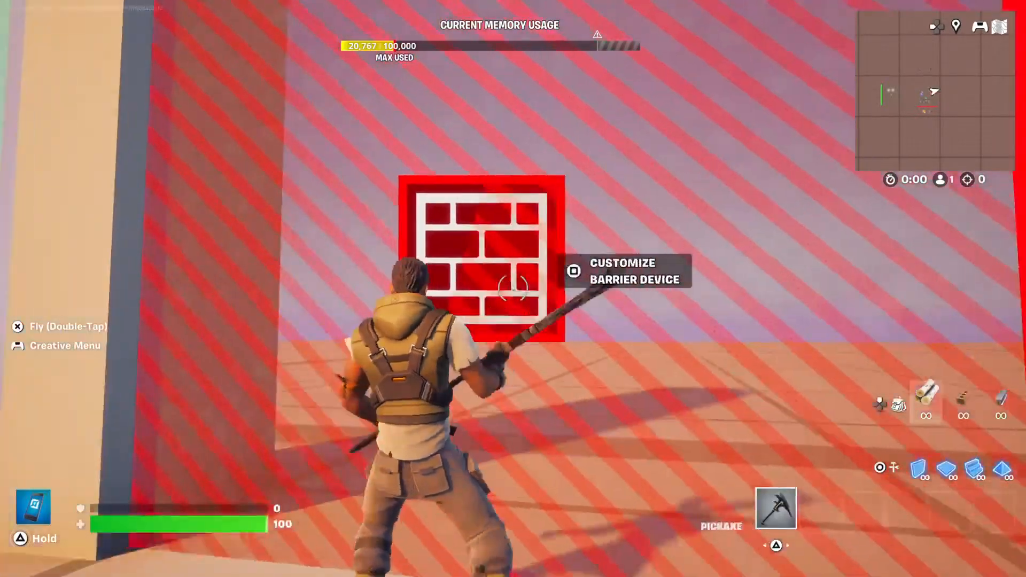
Set the moved barrier's width to 5 tiles and close its settings.
key("e")
key("Down")
key("Down")
key("Down")
key("Down")
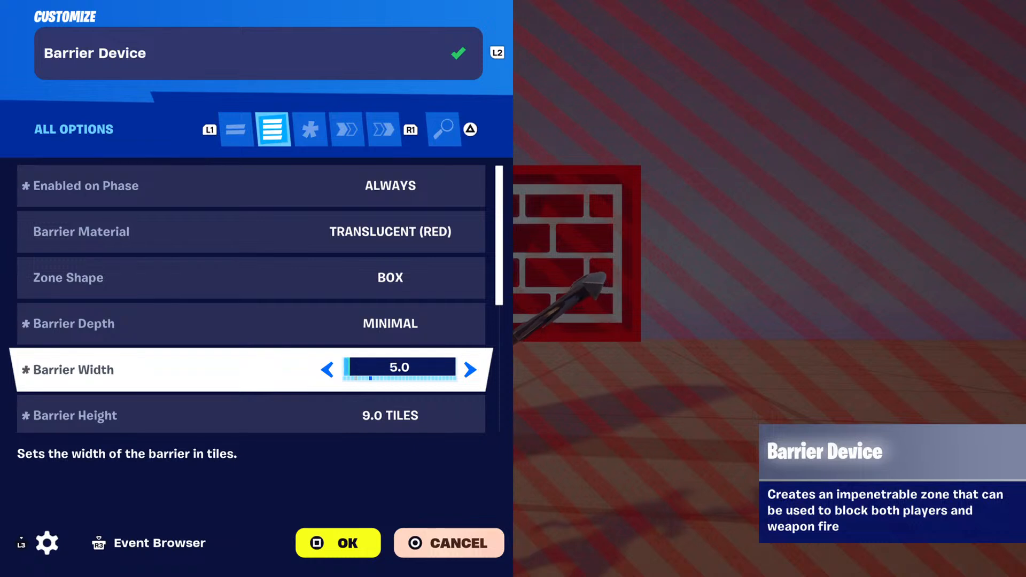
key("Escape")
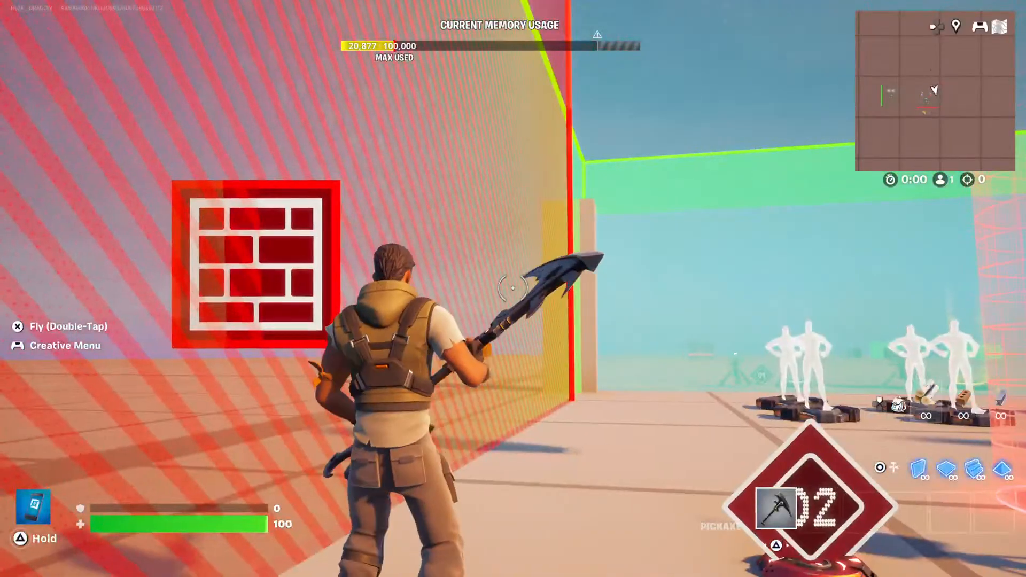
Reposition the widened barrier so it lines up with the side edge of the lobby.
key("f")
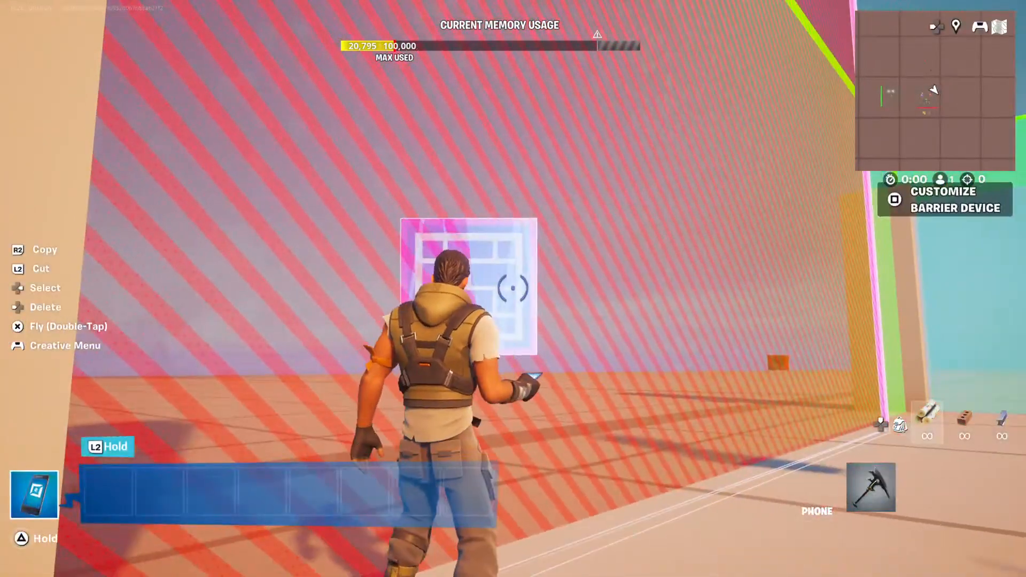
left_click(513, 289)
key("a")
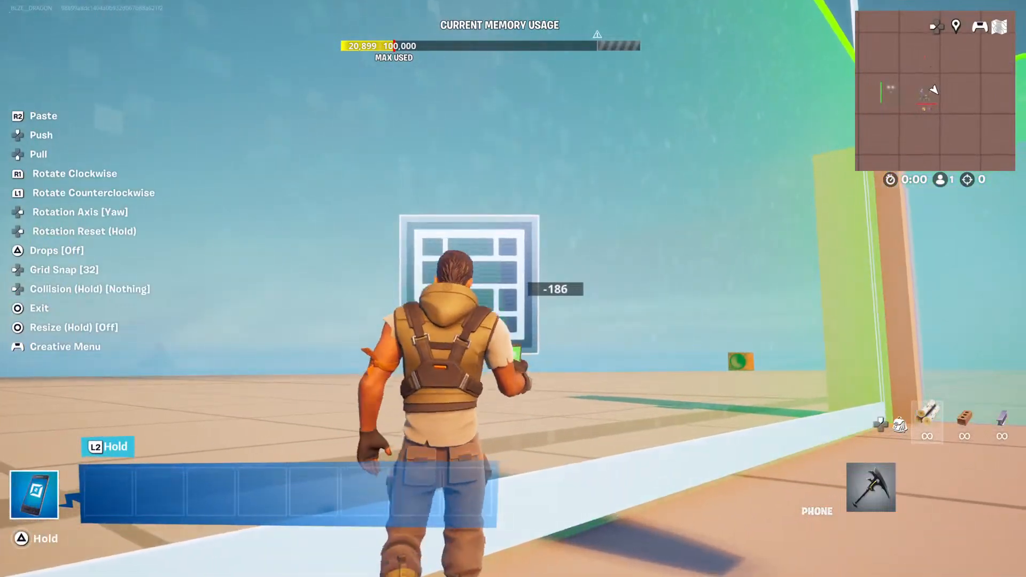
left_click(514, 289)
key("f")
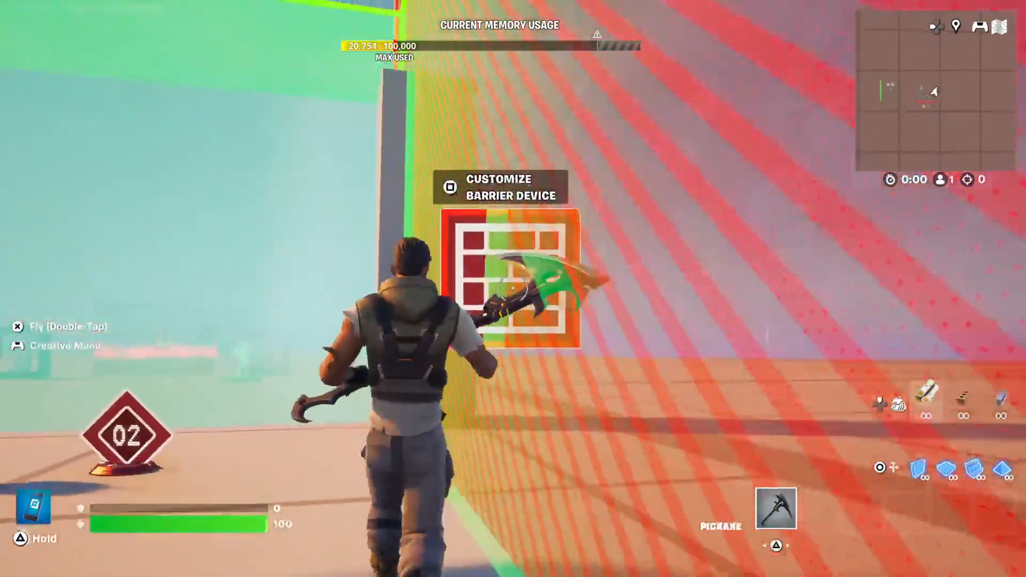
Copy the side barrier and place the duplicate along the opposite side of the lobby.
key("f")
left_click(513, 289)
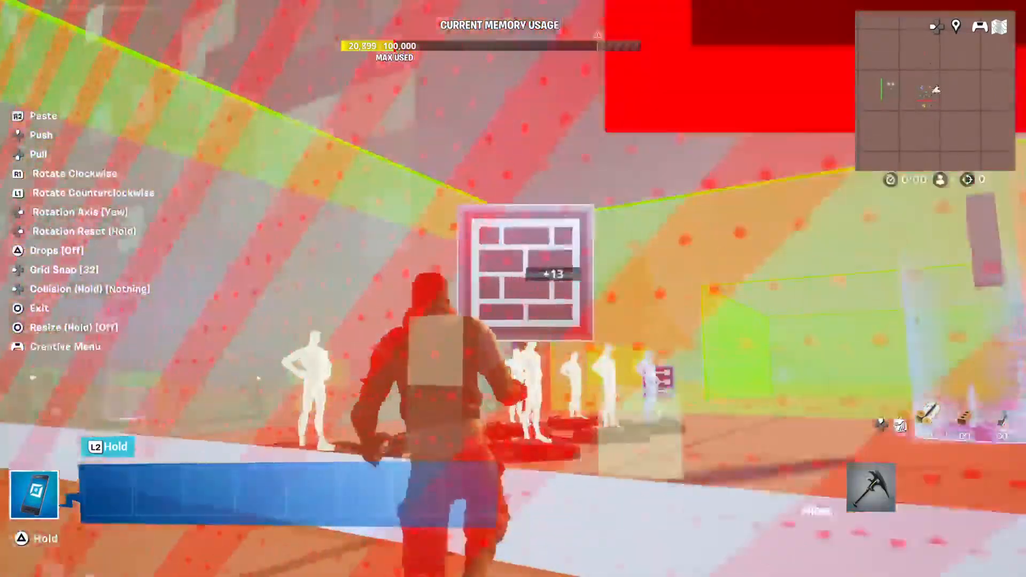
key("w")
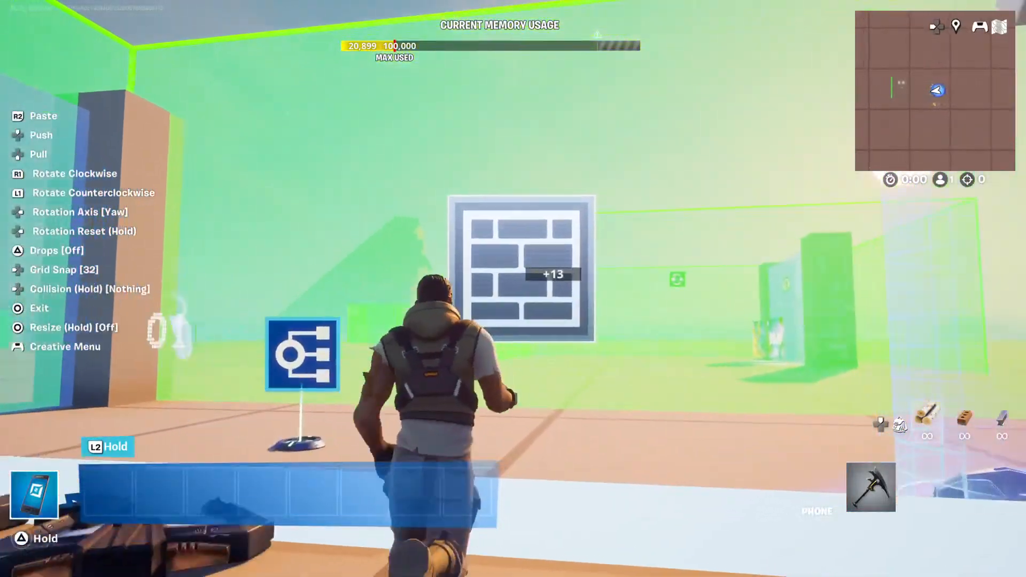
key("w")
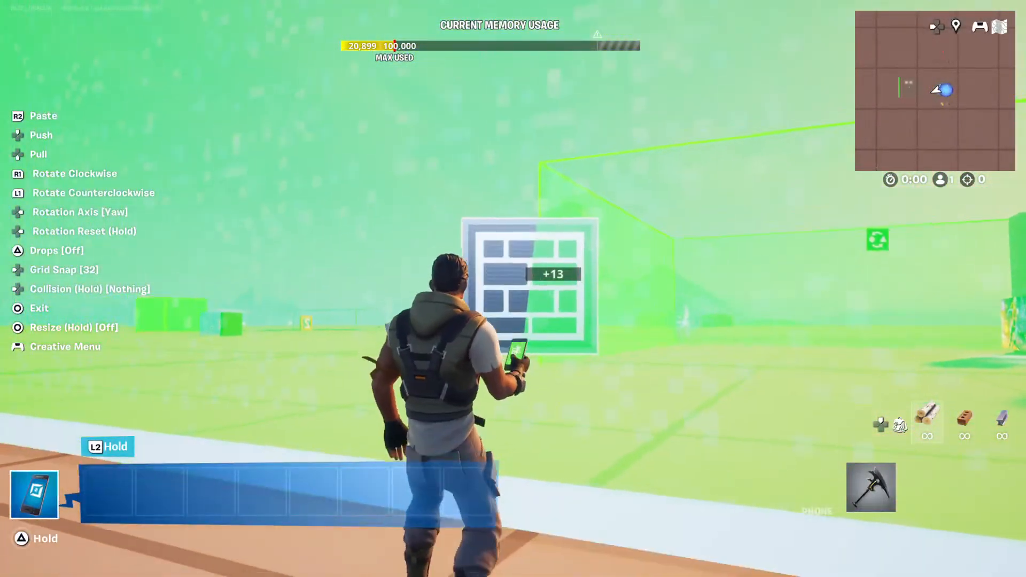
left_click(513, 288)
key("f")
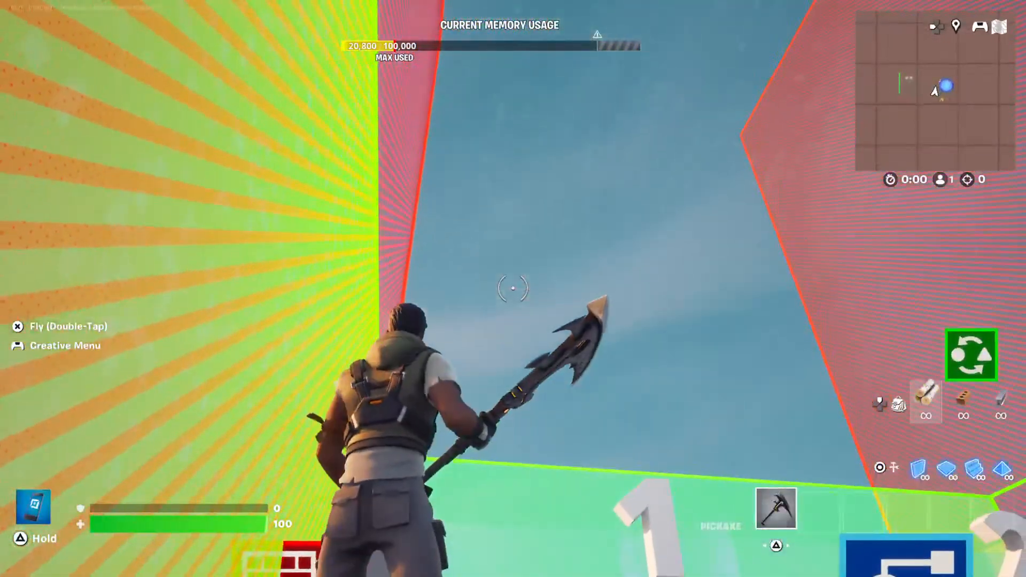
Set the height of Barrier Device 2 to 3 tiles and apply the settings.
key("space")
key("space")
key("1")
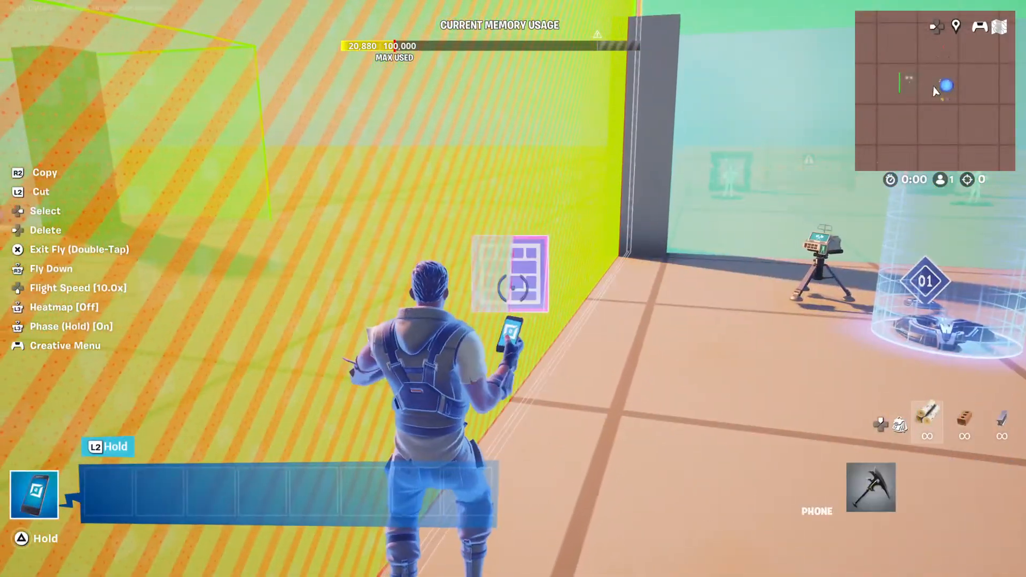
key("1")
key("space")
key("space")
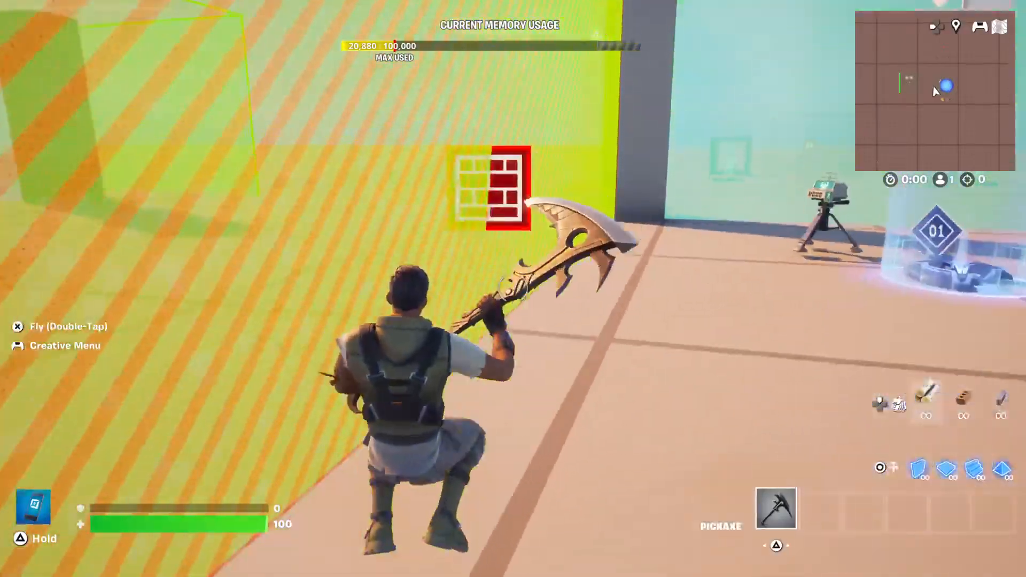
key("e")
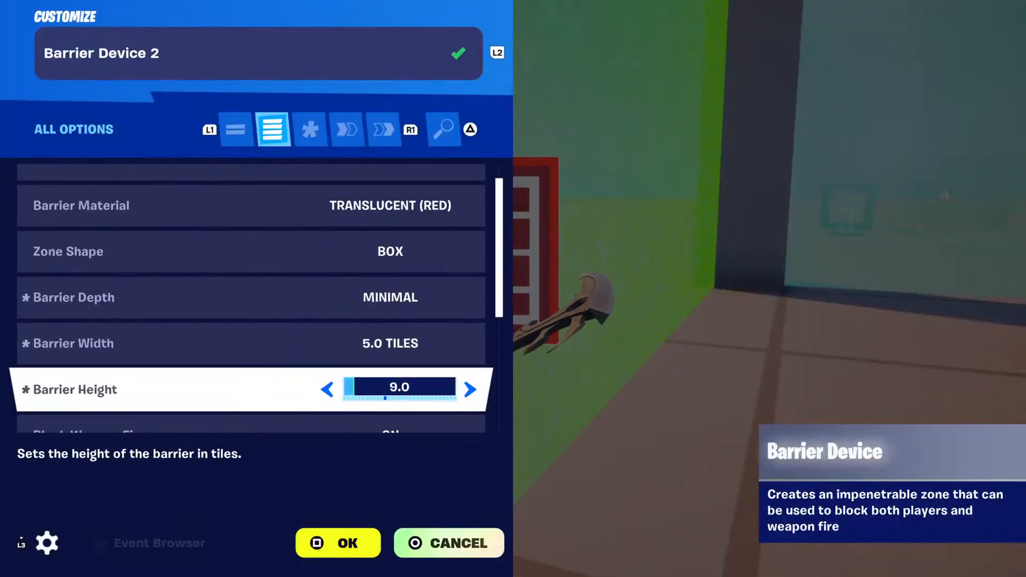
key("Left")
key("Return")
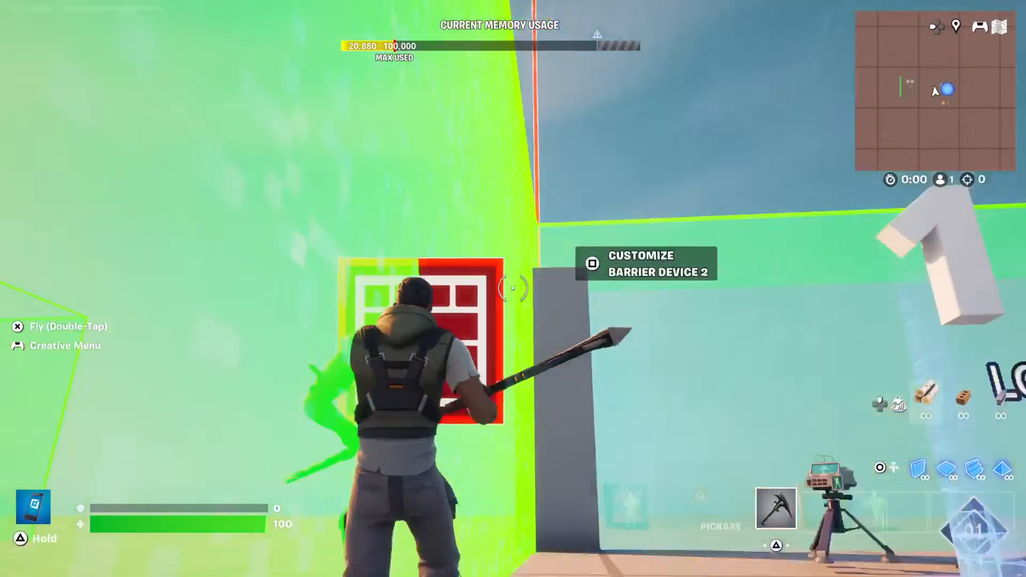
key("e")
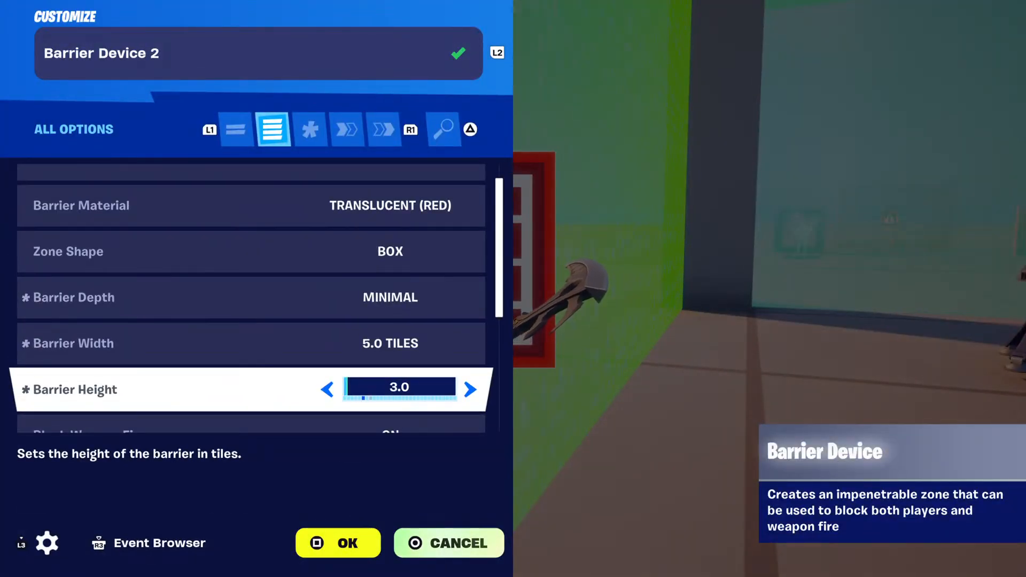
key("Return")
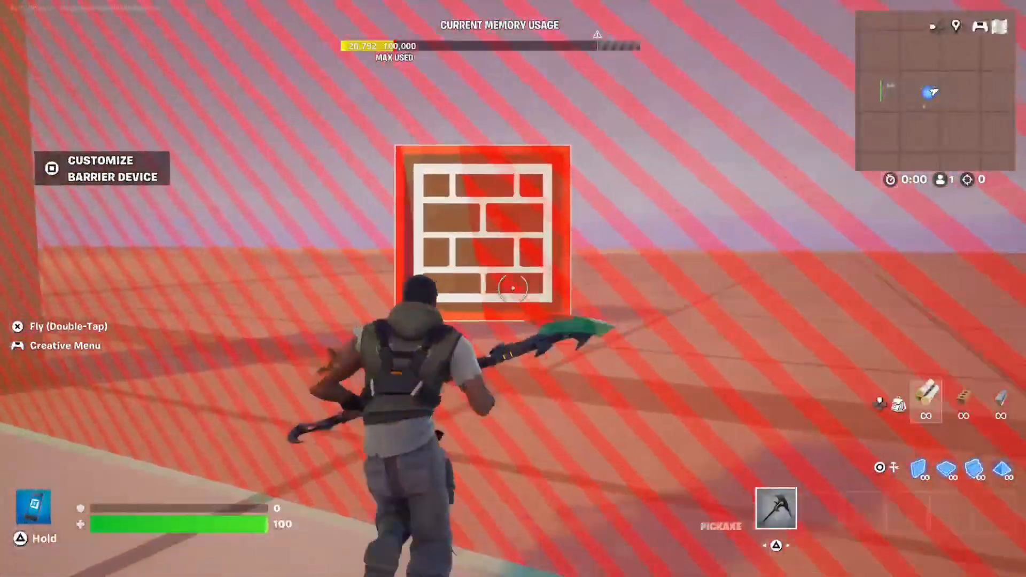
Reduce the height of the original side barrier to match the opposite one and apply the settings.
key("e")
key("Down")
key("Down")
key("Down")
key("Down")
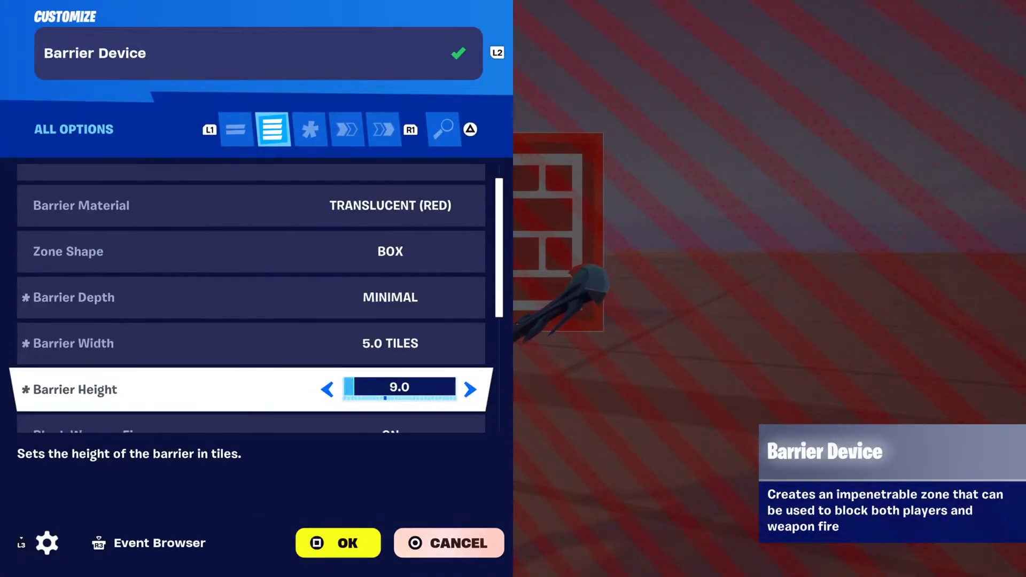
key("Return")
key("e")
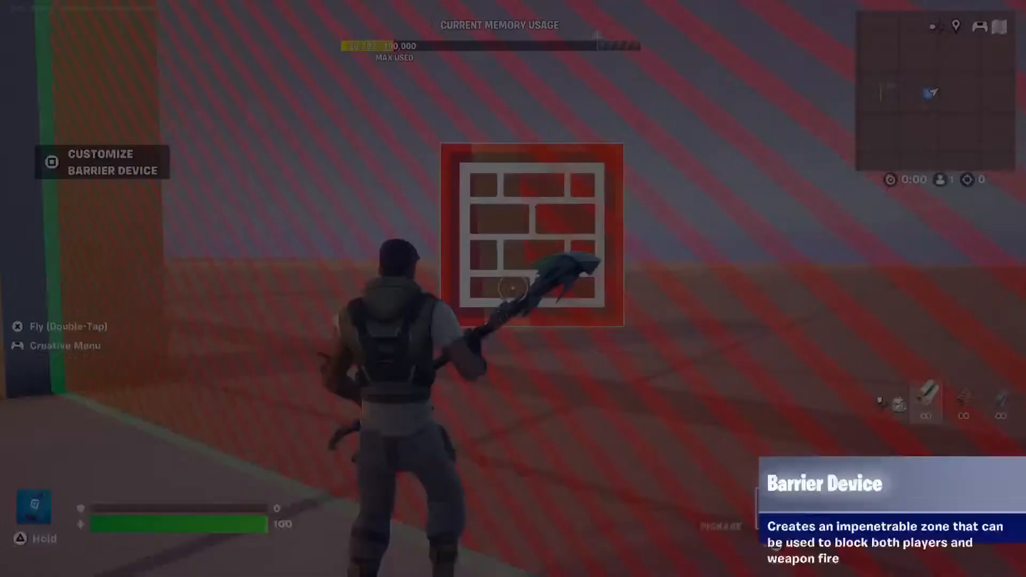
key("Down")
key("Down")
key("Down")
key("Down")
key("Down")
key("Return")
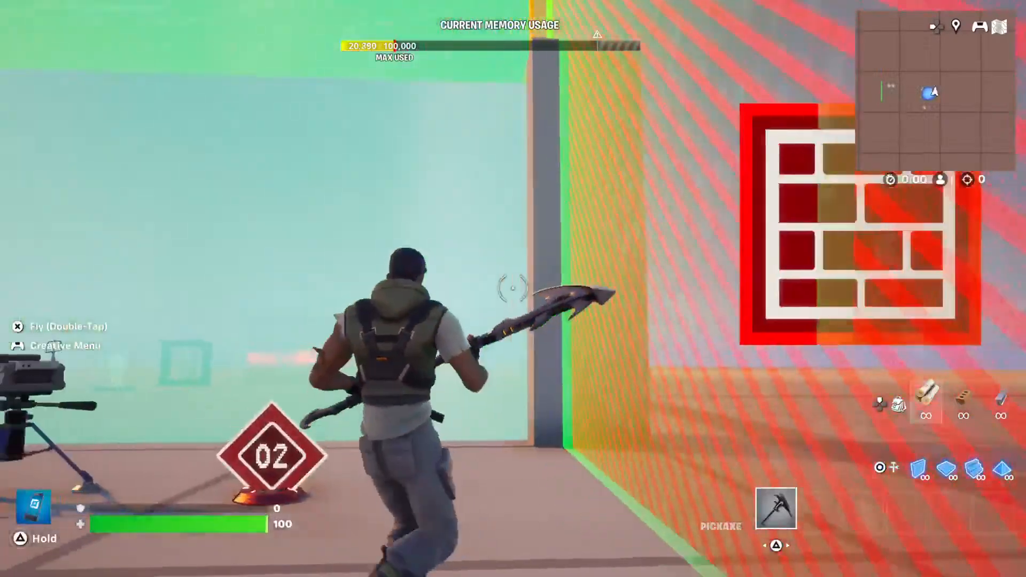
Place another barrier copy above the lobby as a roof, with depth and width 5 tiles and height 0.05 tiles.
key("space")
key("space")
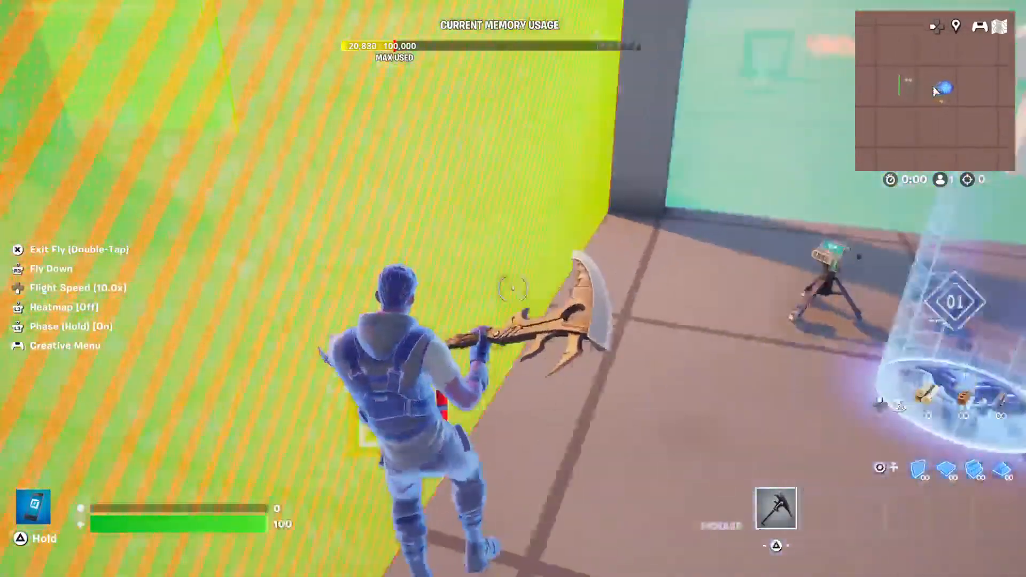
key("z")
left_click(513, 288)
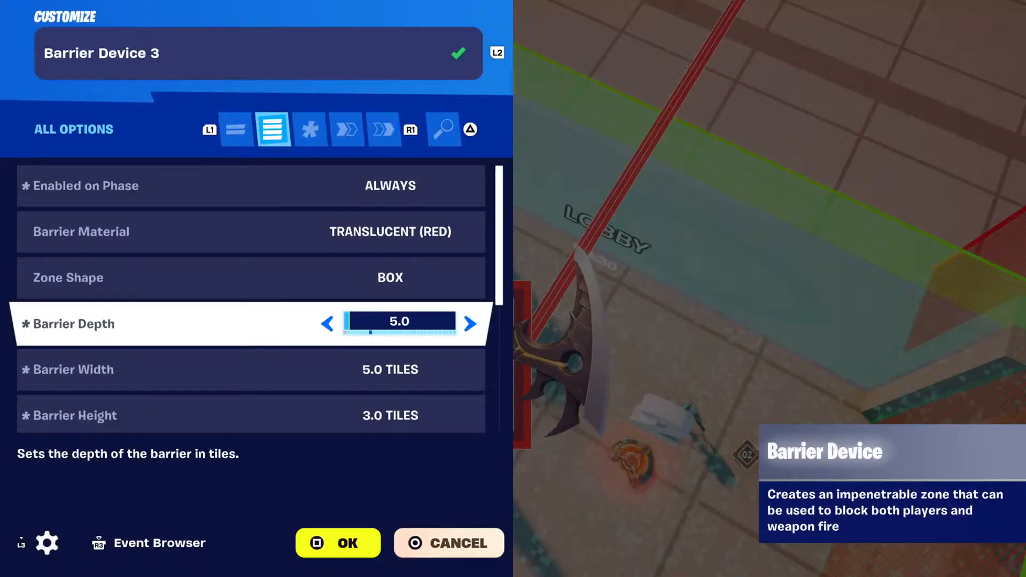
key("Down")
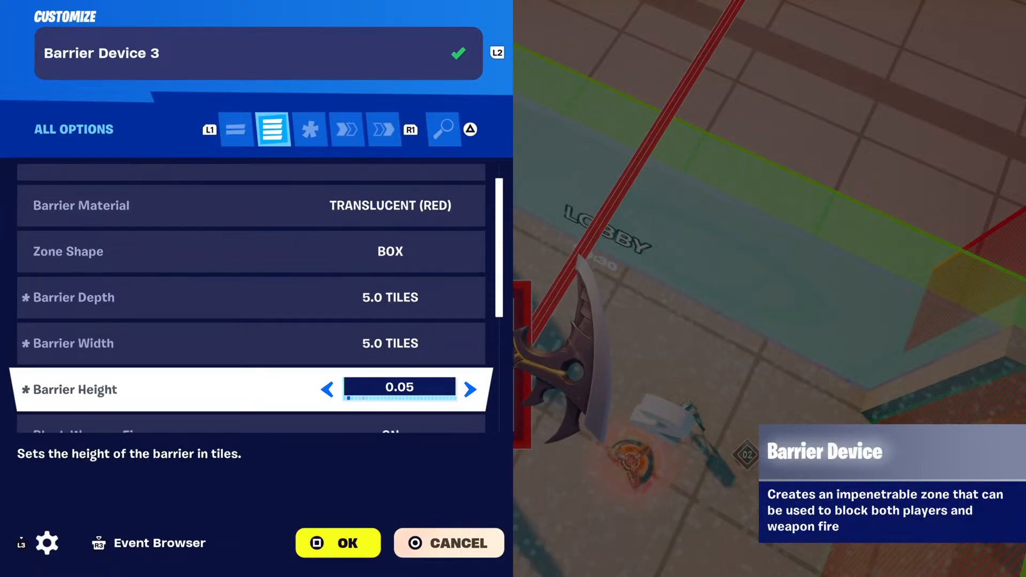
key("Return")
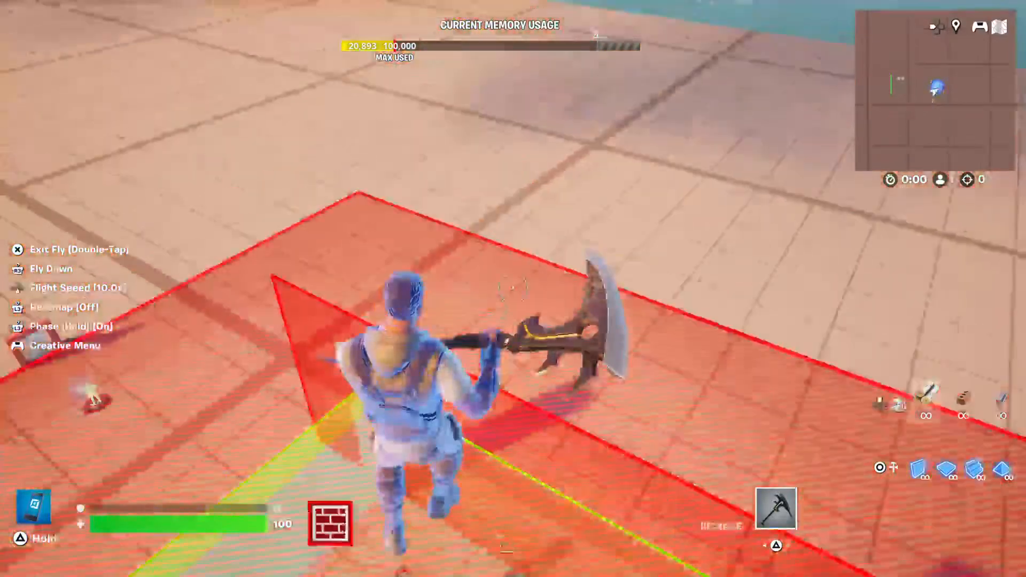
Reposition the flat roof barrier so it is aligned over the lobby between the side barriers.
key("f")
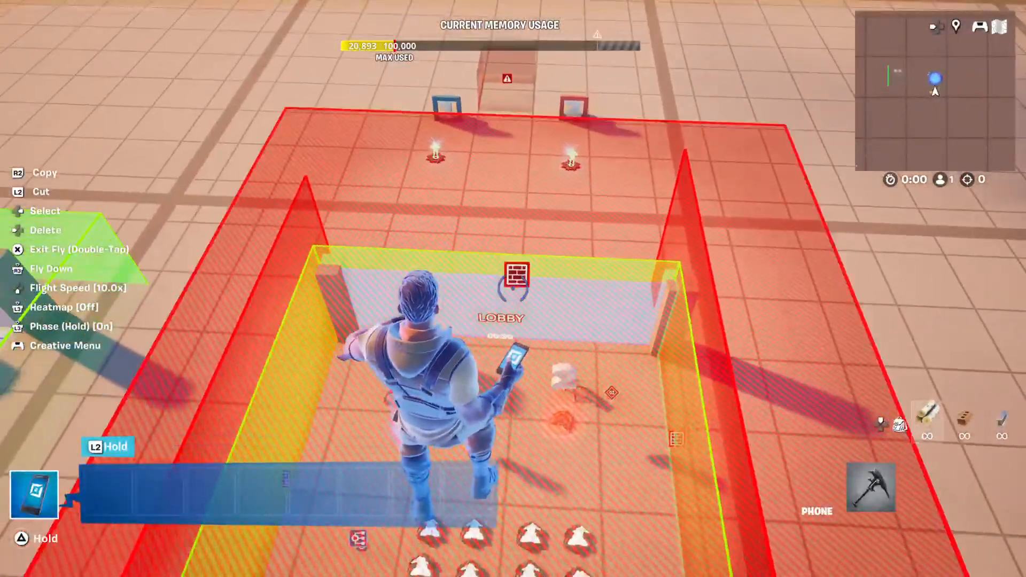
right_click(513, 288)
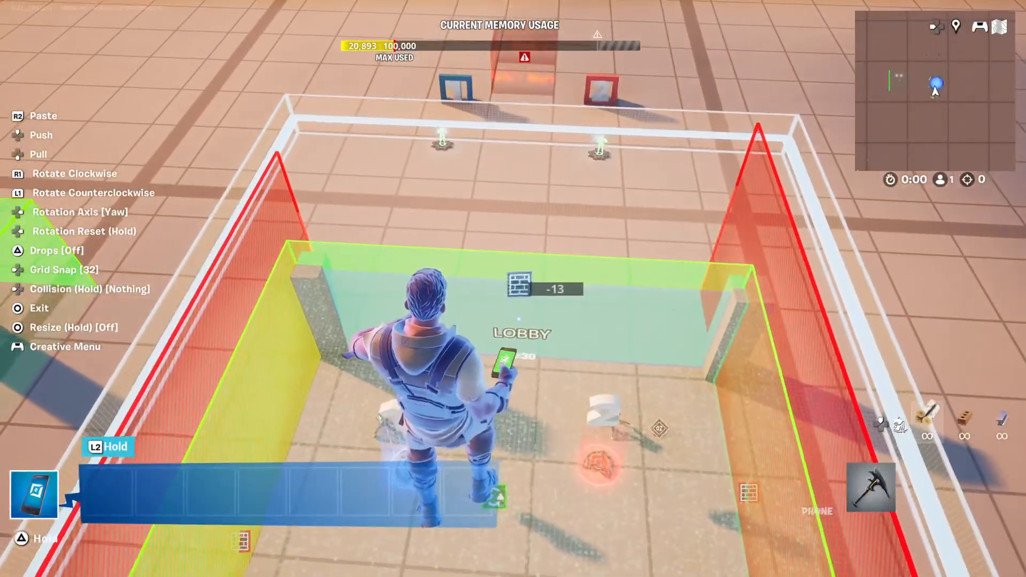
key("f")
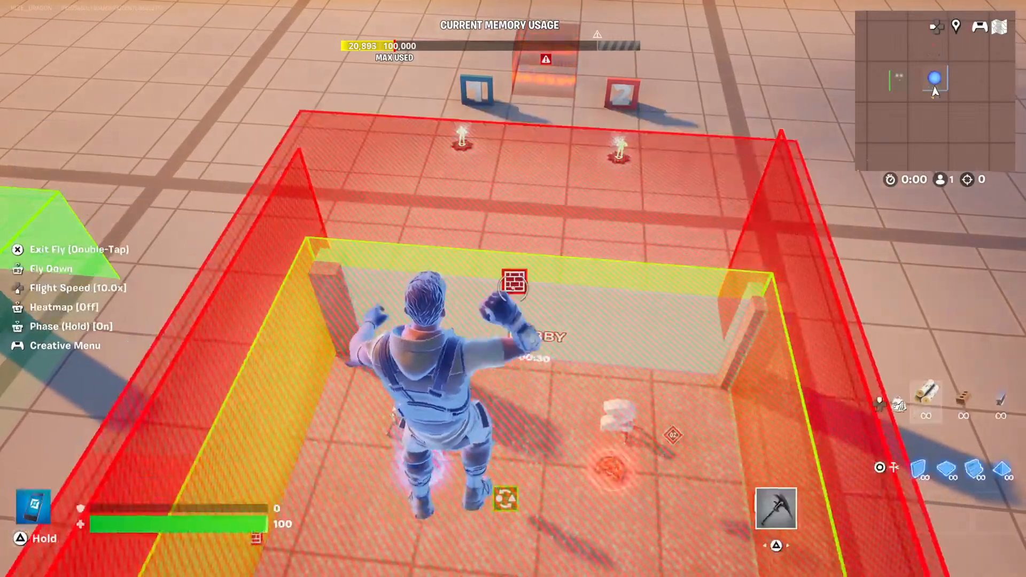